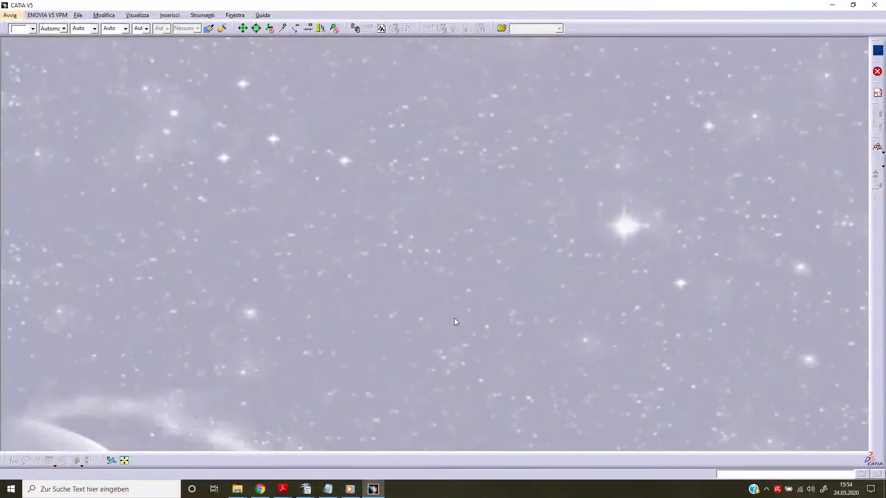
# Create a new Generative Shape Design part and name it Mouse
pyautogui.click(2, 18)
pyautogui.moveTo(41, 48)
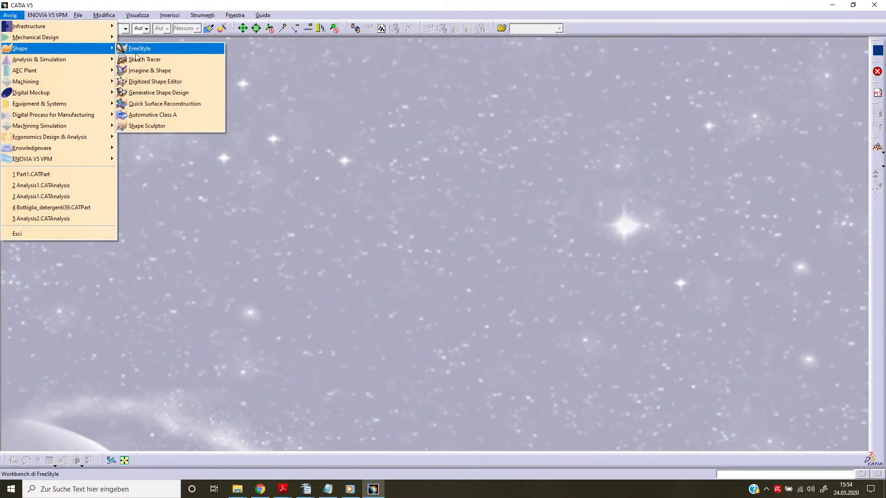
pyautogui.click(157, 93)
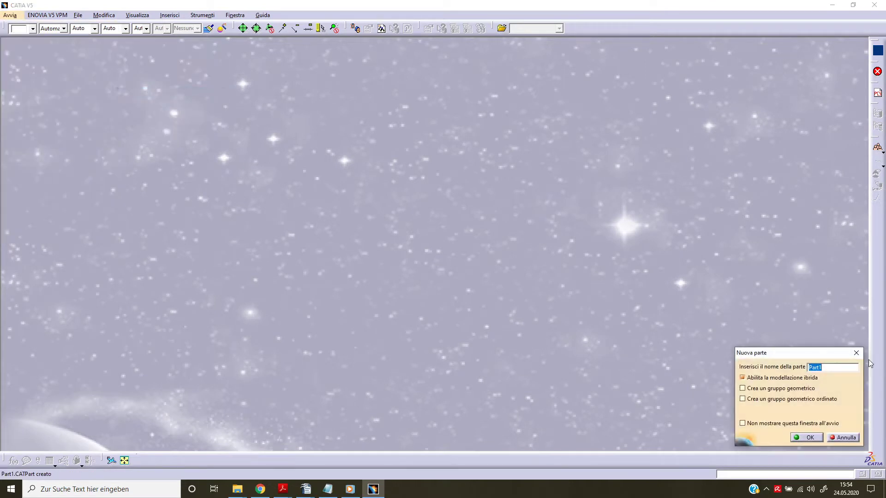
pyautogui.rightClick(811, 368)
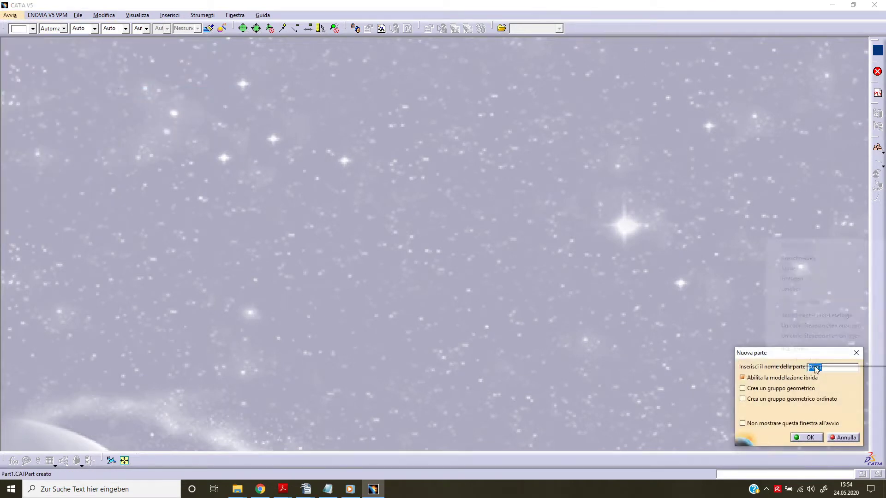
pyautogui.click(806, 287)
pyautogui.click(808, 437)
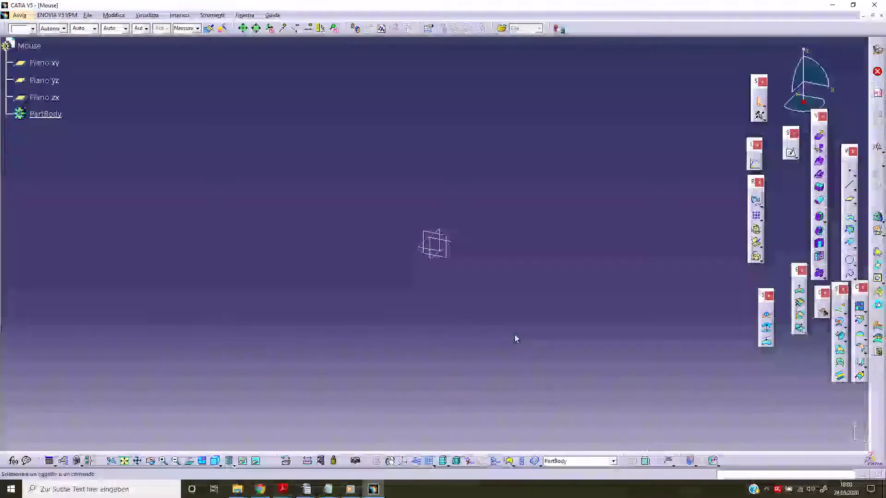
# Open a sketch on the xy plane and draw a horizontal construction line below the origin
pyautogui.click(449, 244)
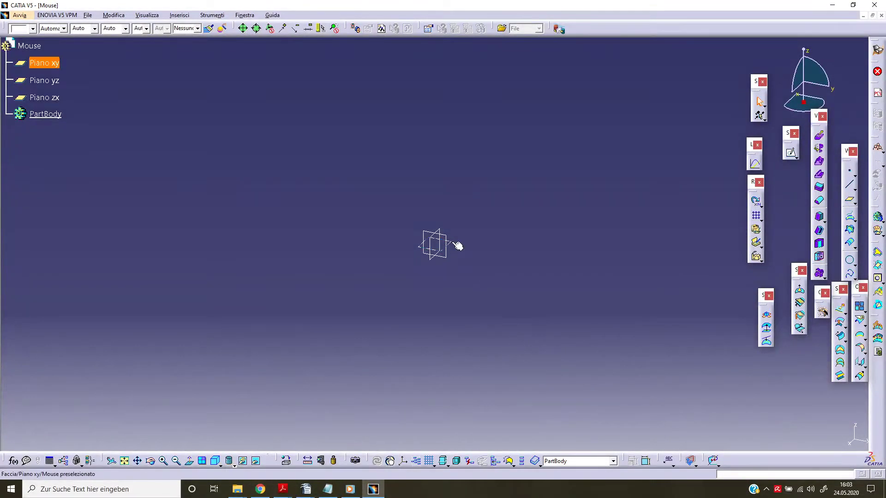
pyautogui.click(791, 152)
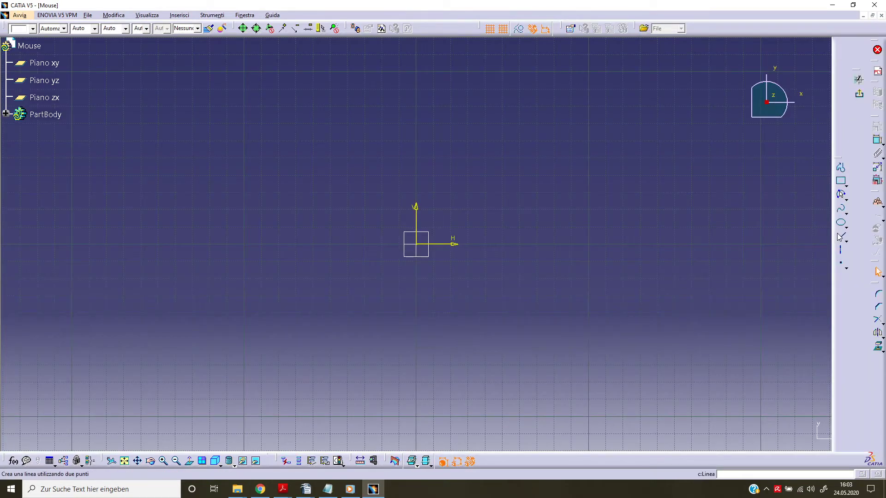
pyautogui.click(840, 236)
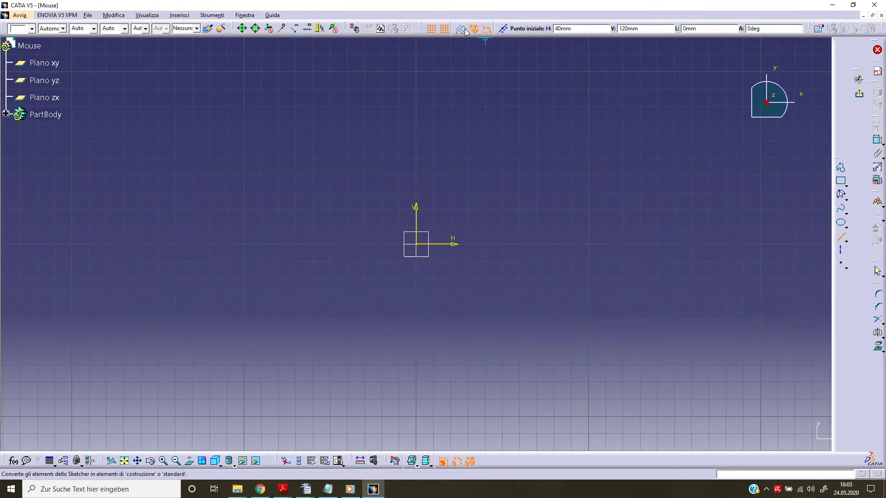
pyautogui.click(365, 314)
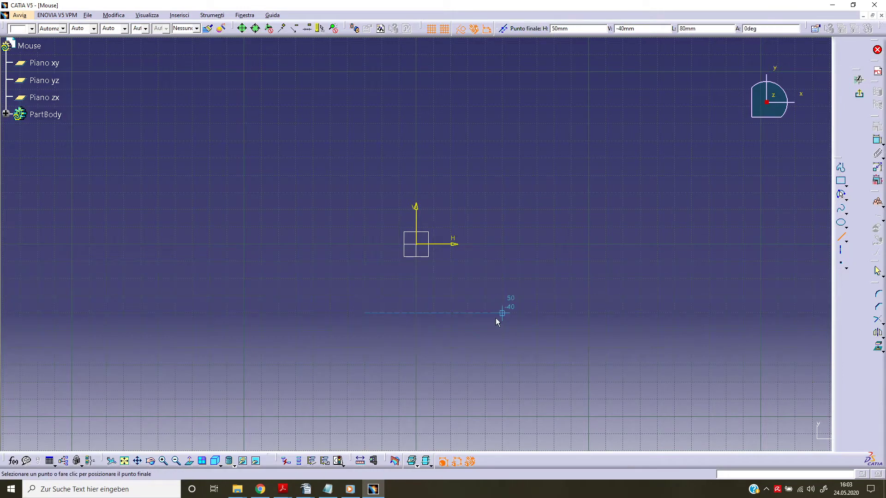
pyautogui.click(495, 318)
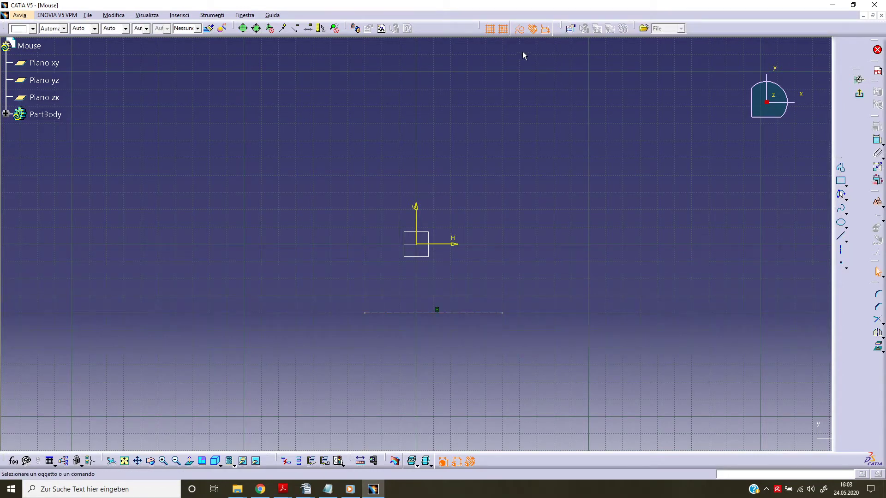
# Draw an arc hanging below the line between its two endpoints
pyautogui.click(841, 194)
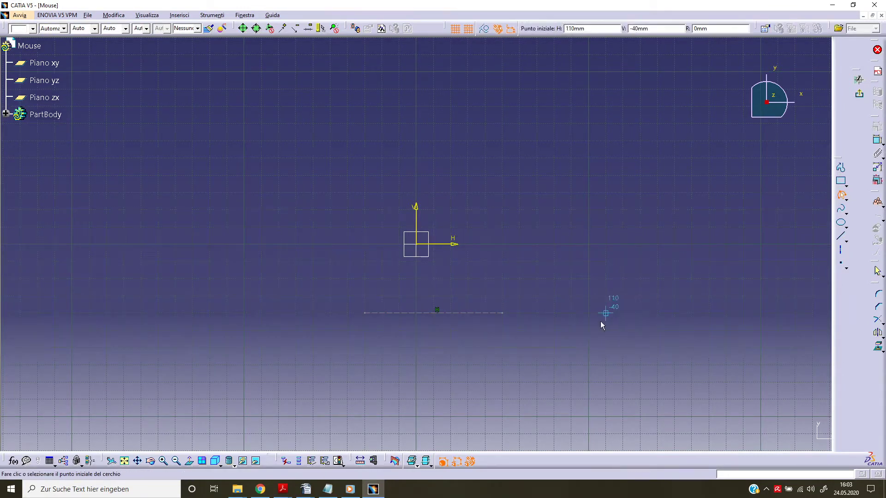
pyautogui.click(506, 314)
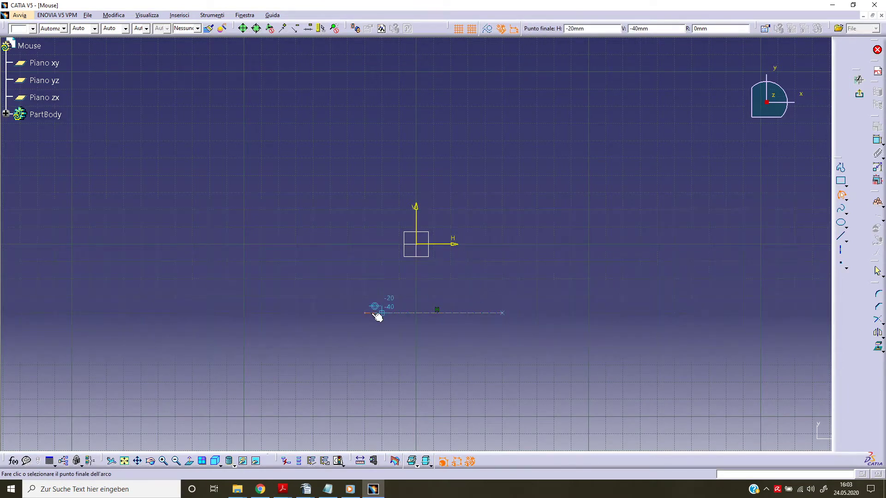
pyautogui.click(430, 348)
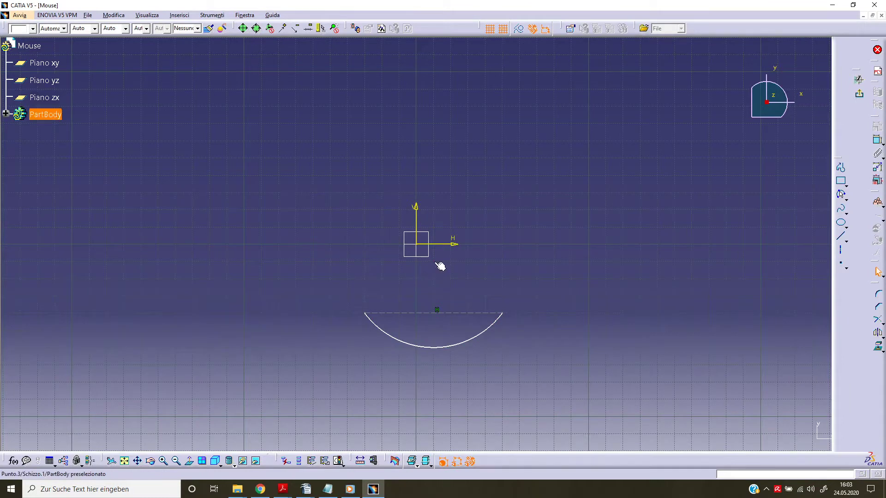
# Make the dashed line coincident with the point
pyautogui.click(470, 313)
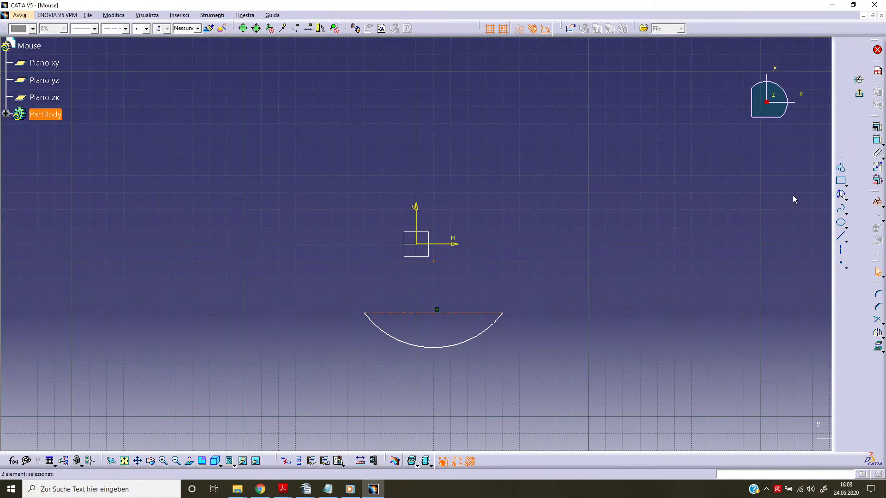
pyautogui.click(877, 139)
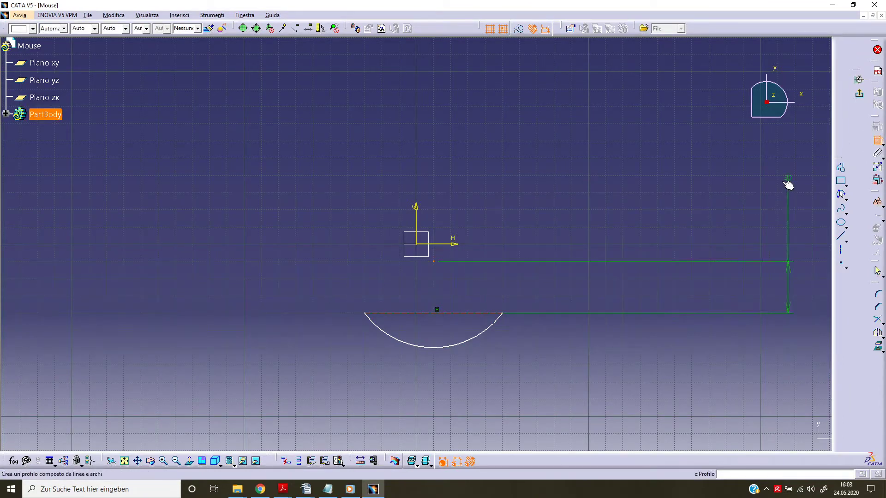
pyautogui.rightClick(570, 290)
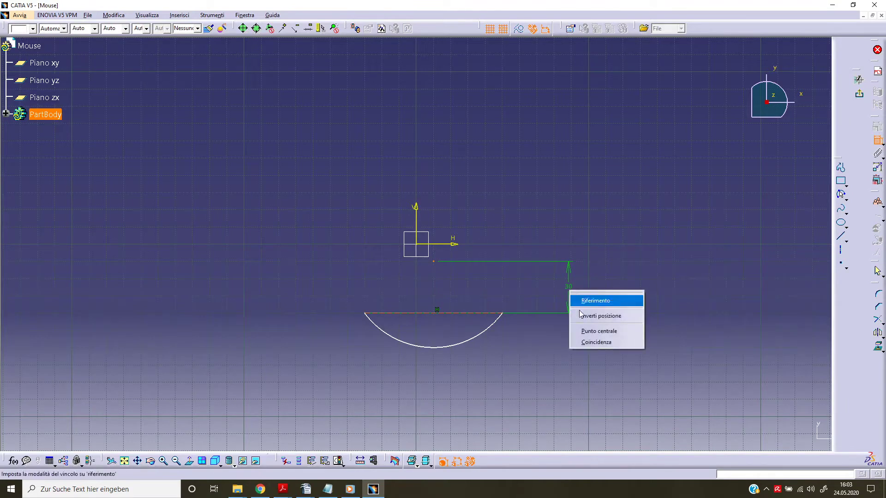
pyautogui.click(602, 342)
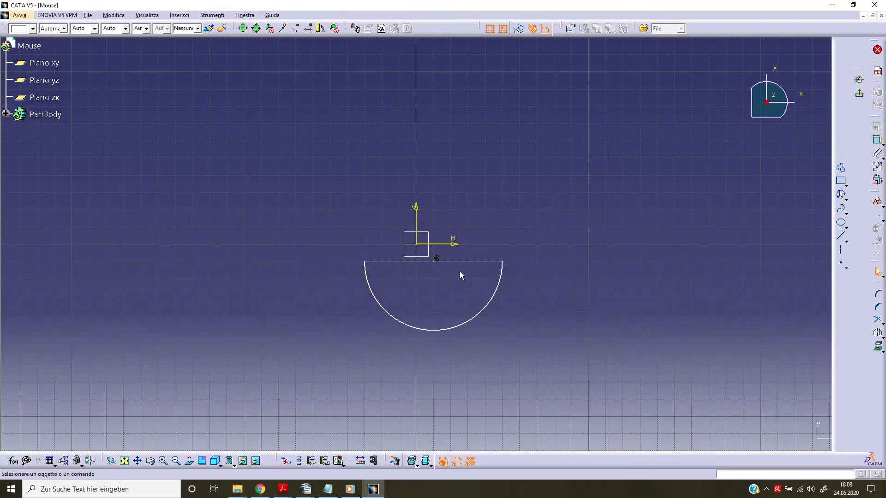
pyautogui.moveTo(461, 261); pyautogui.dragTo(454, 281)
pyautogui.click(530, 367)
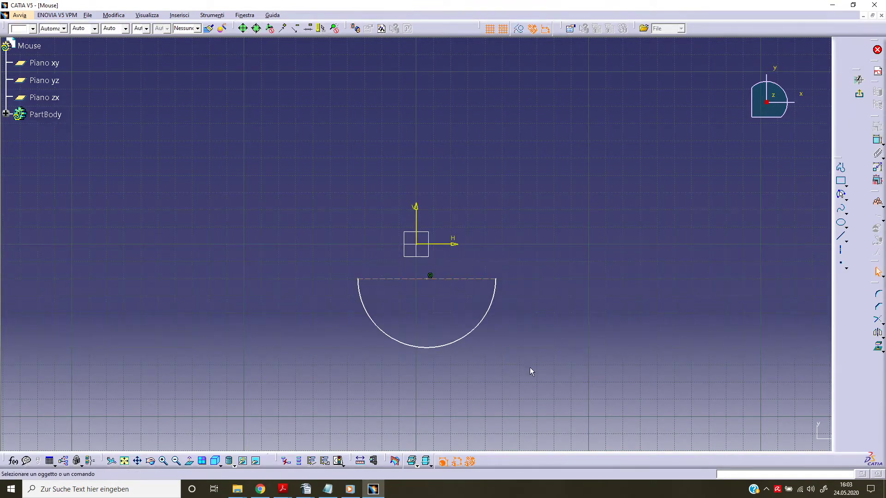
# Dimension the arc's lowest point 57 mm below the horizontal axis
pyautogui.click(433, 349)
pyautogui.keyDown('ctrl'); pyautogui.click(450, 244); pyautogui.keyUp('ctrl')
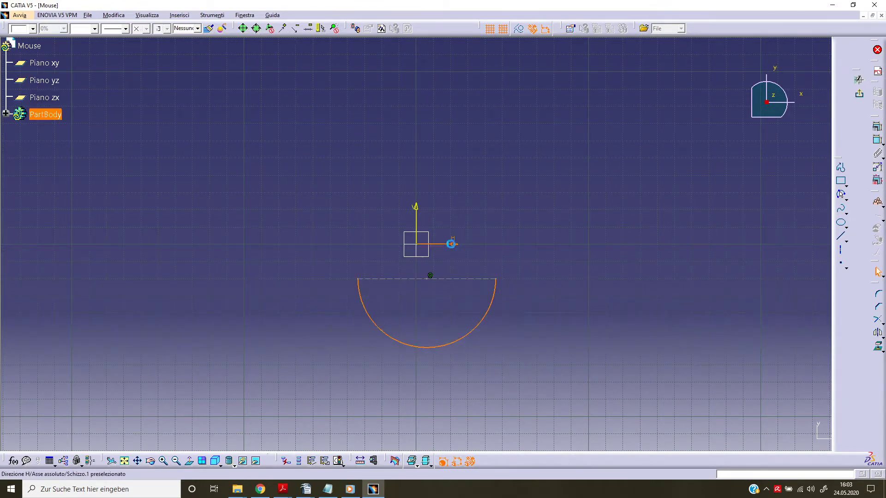
pyautogui.click(877, 140)
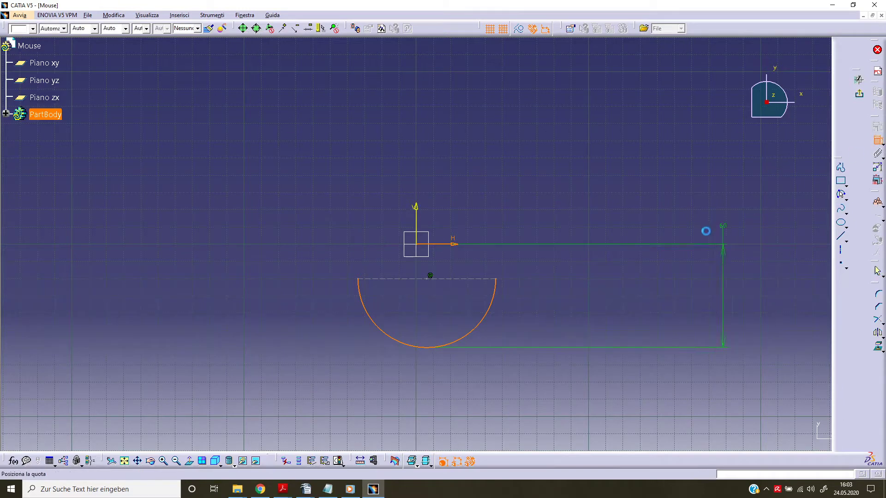
pyautogui.doubleClick(608, 292)
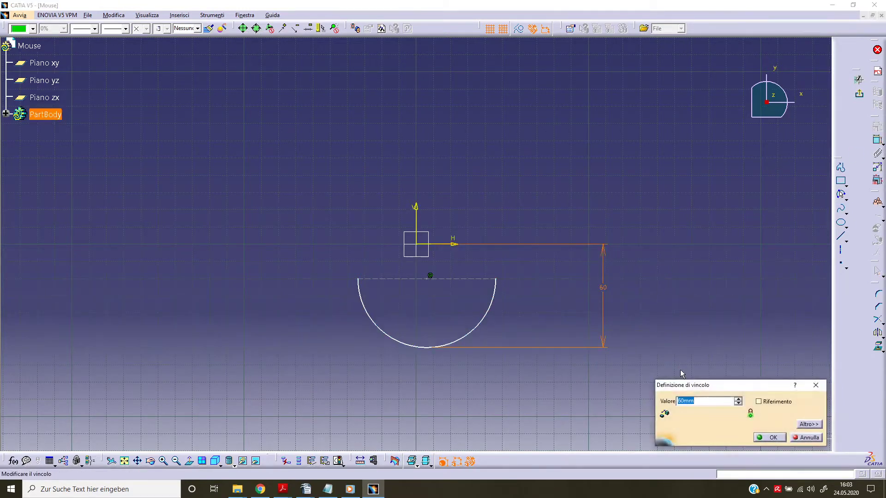
pyautogui.write('57')
pyautogui.press('Return')
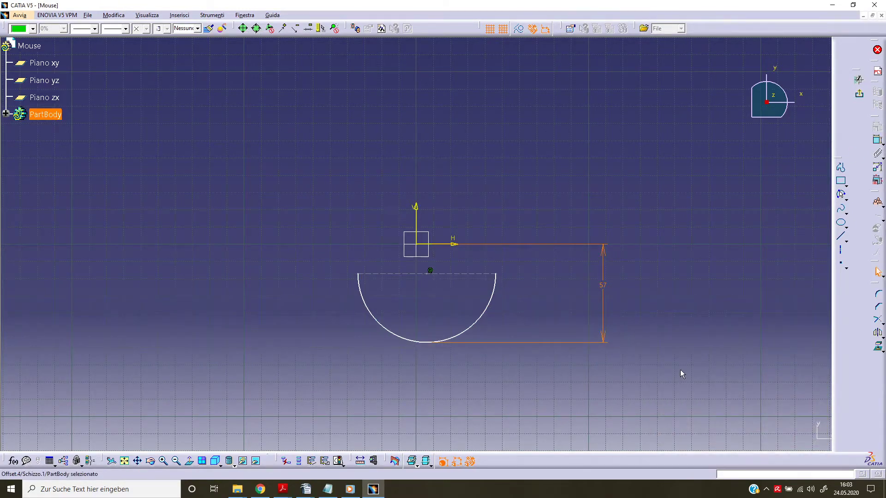
pyautogui.click(425, 277)
pyautogui.click(420, 221)
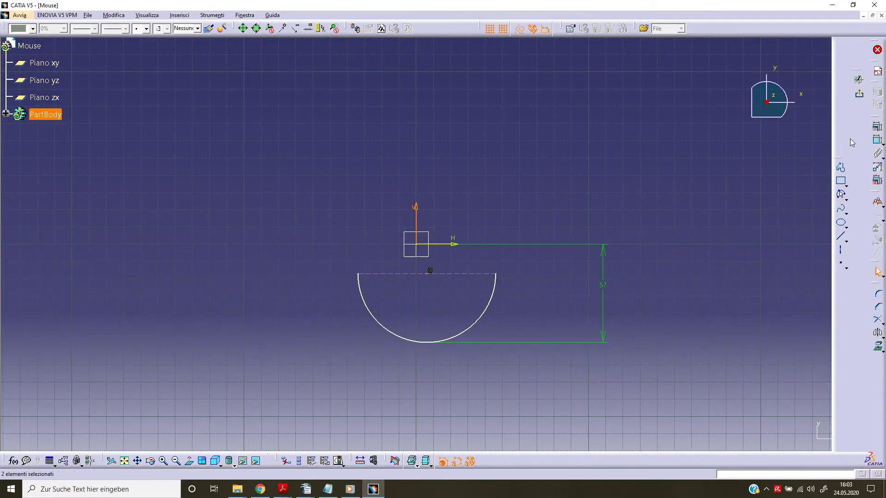
# Centre the arc on the vertical axis, set its radius to 31 mm, and exit the sketch
pyautogui.click(877, 126)
pyautogui.click(795, 349)
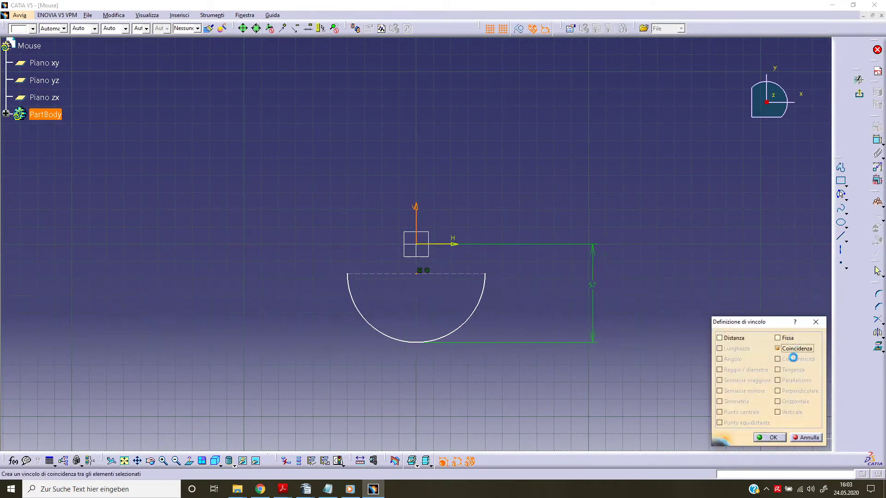
pyautogui.click(770, 437)
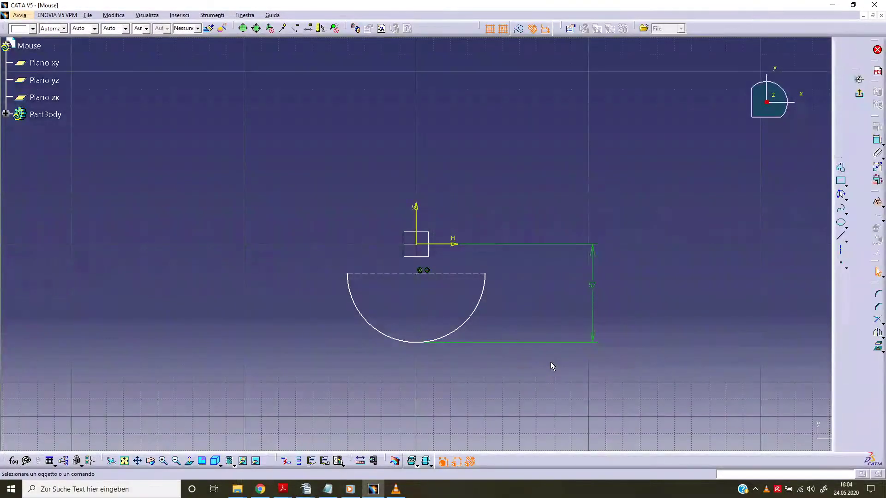
pyautogui.click(474, 325)
pyautogui.doubleClick(350, 371)
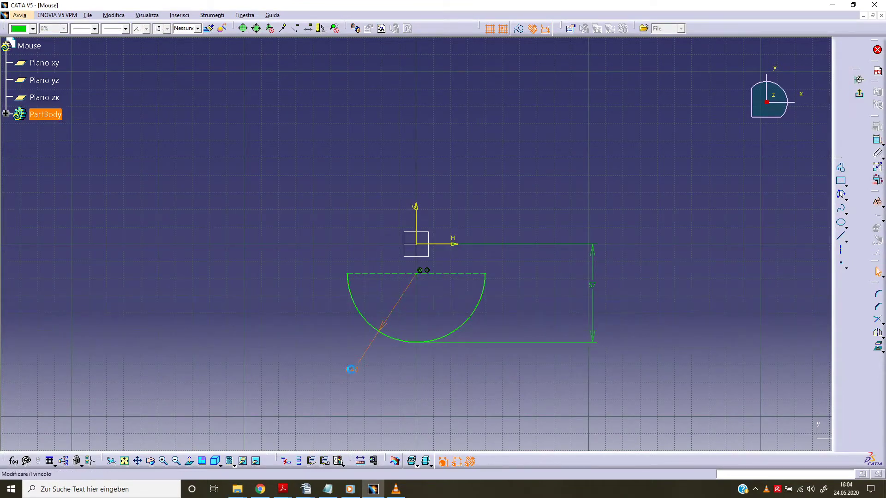
pyautogui.write('31')
pyautogui.press('Return')
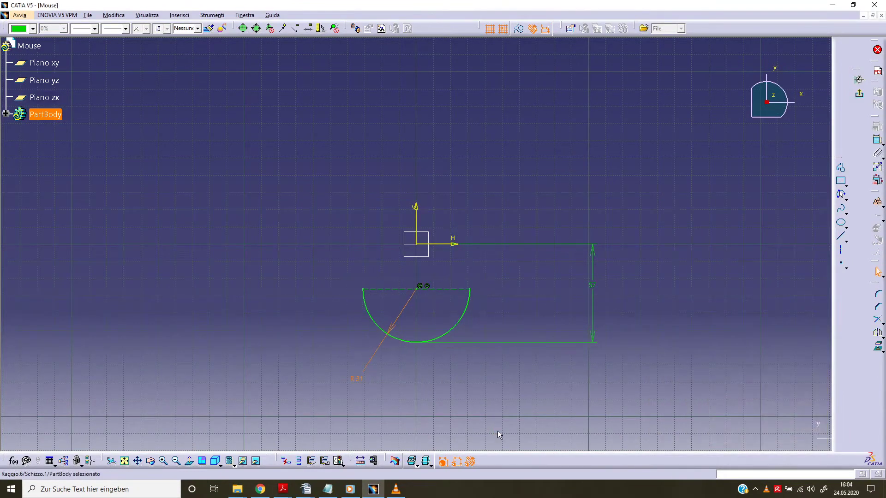
pyautogui.click(499, 434)
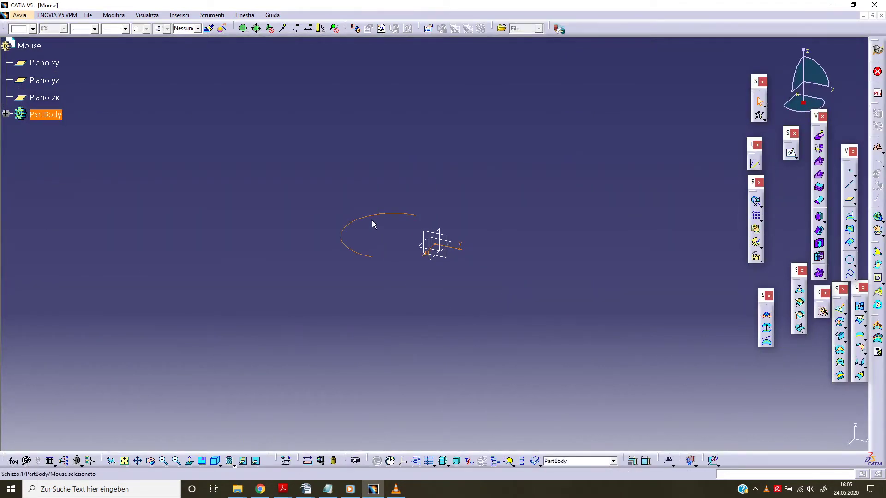
# Intersect the arc sketch with the yz plane, then open a new sketch on Piano yz
pyautogui.click(369, 215)
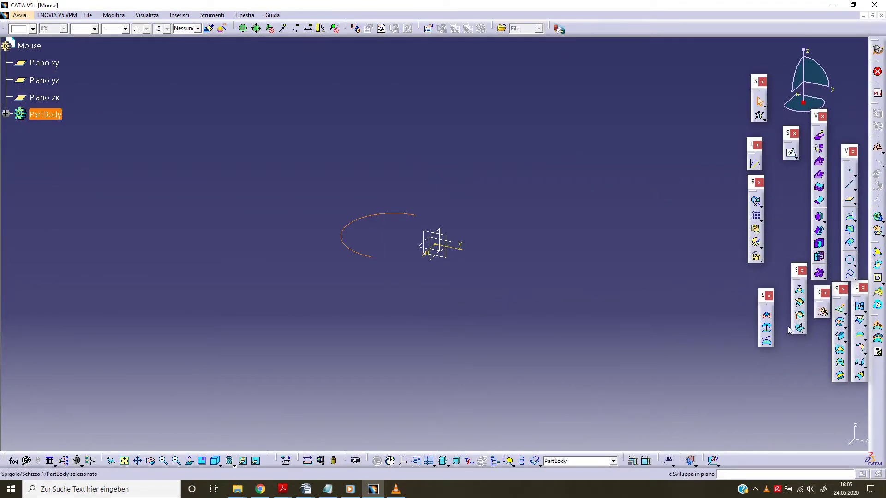
pyautogui.click(851, 229)
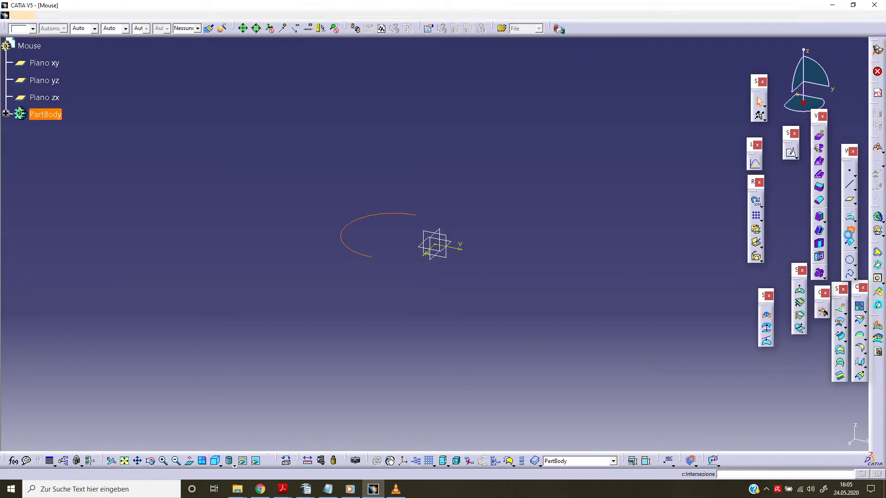
pyautogui.click(449, 255)
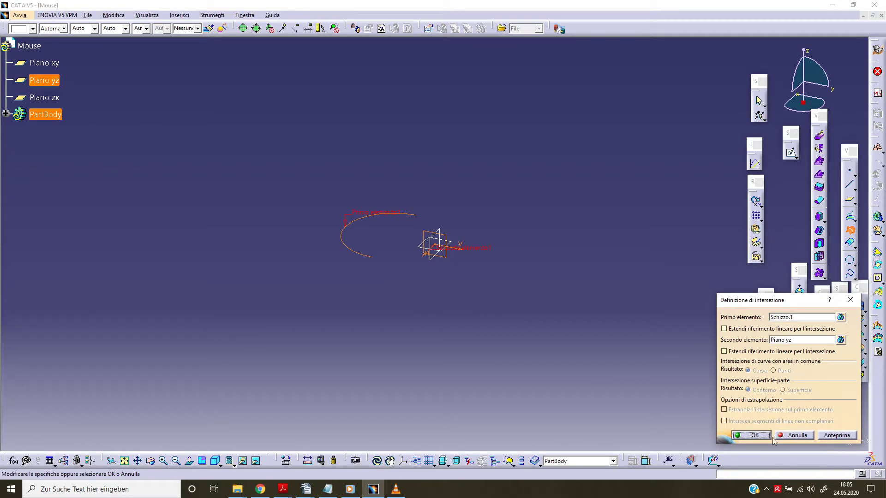
pyautogui.click(769, 436)
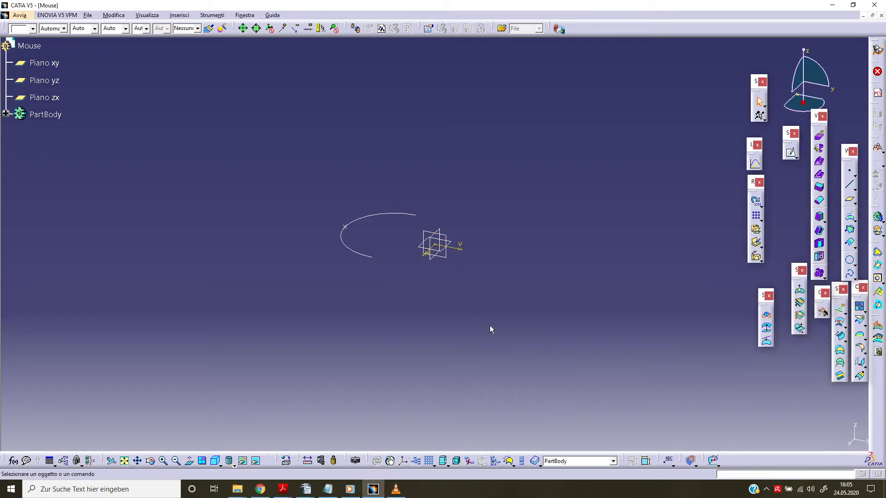
pyautogui.click(443, 254)
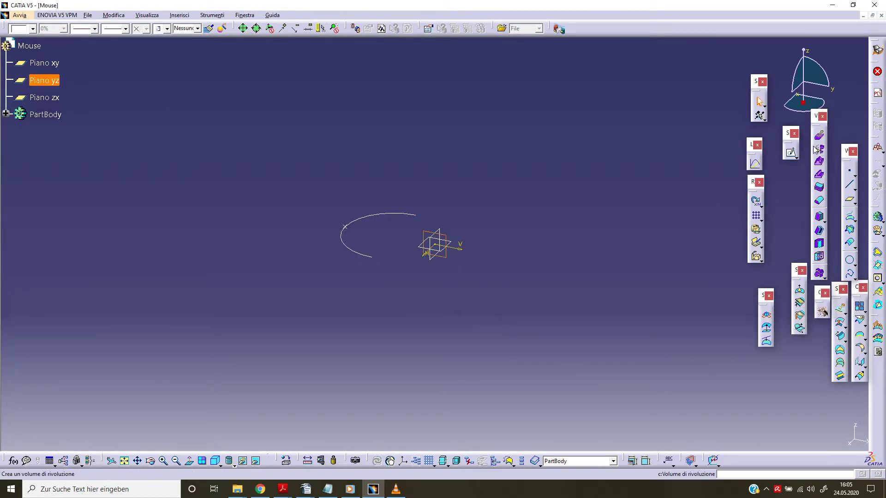
pyautogui.click(791, 152)
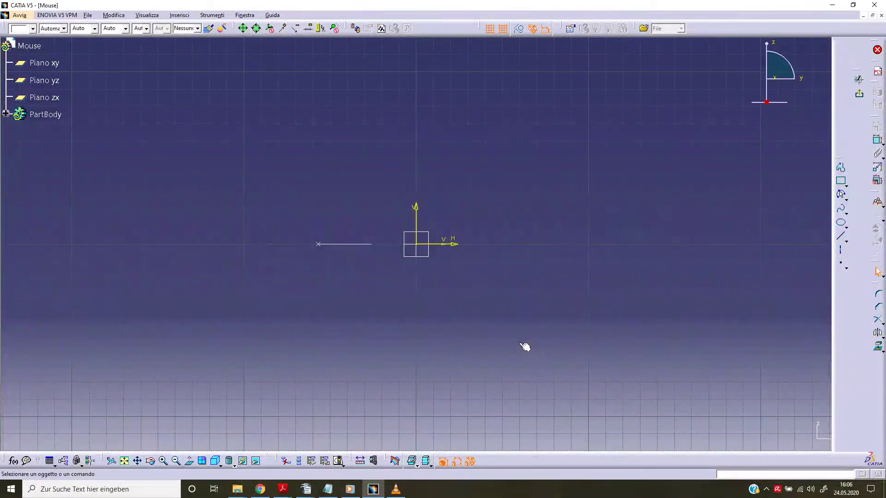
# Draw a three-point arc with its lower end coincident with the line's left endpoint
pyautogui.click(841, 195)
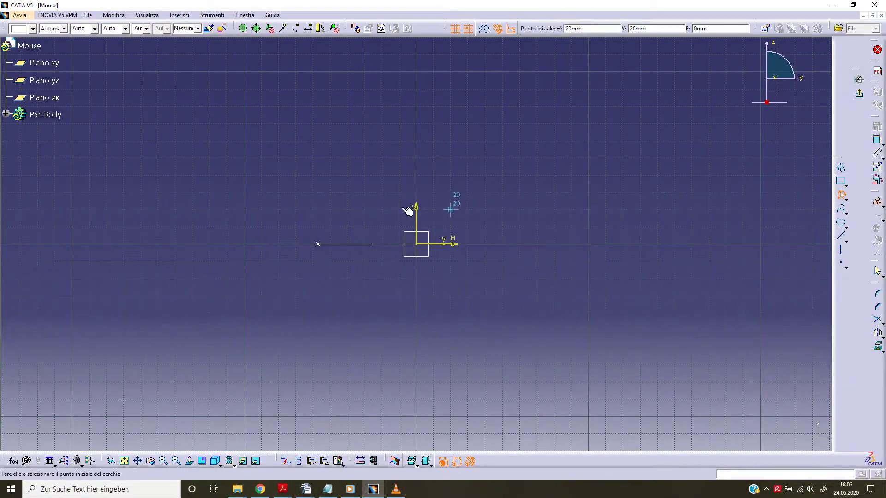
pyautogui.click(314, 210)
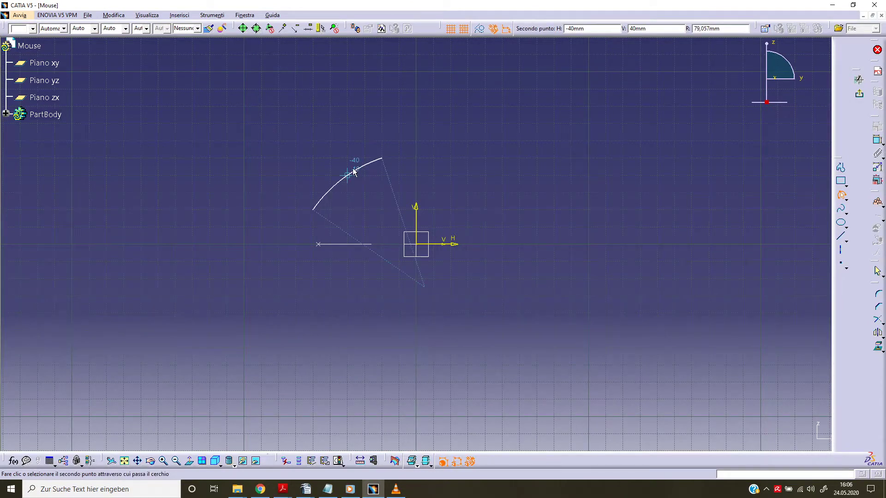
pyautogui.click(353, 171)
pyautogui.click(314, 212)
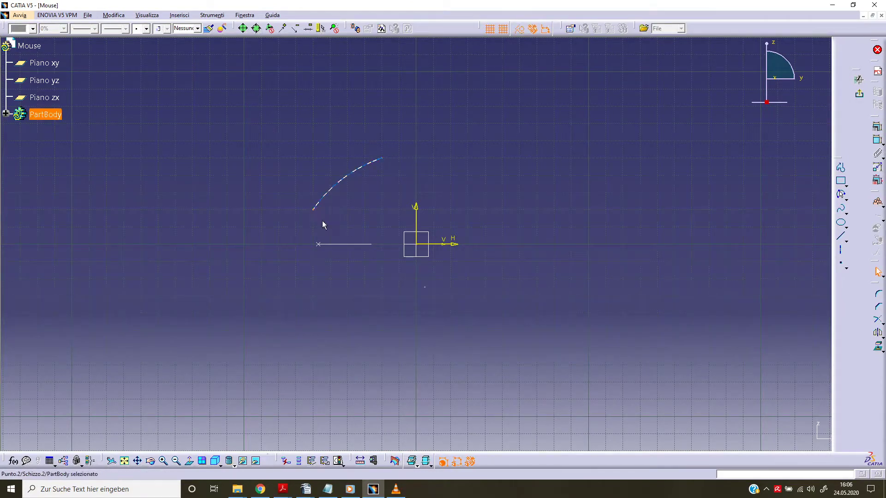
pyautogui.click(319, 244)
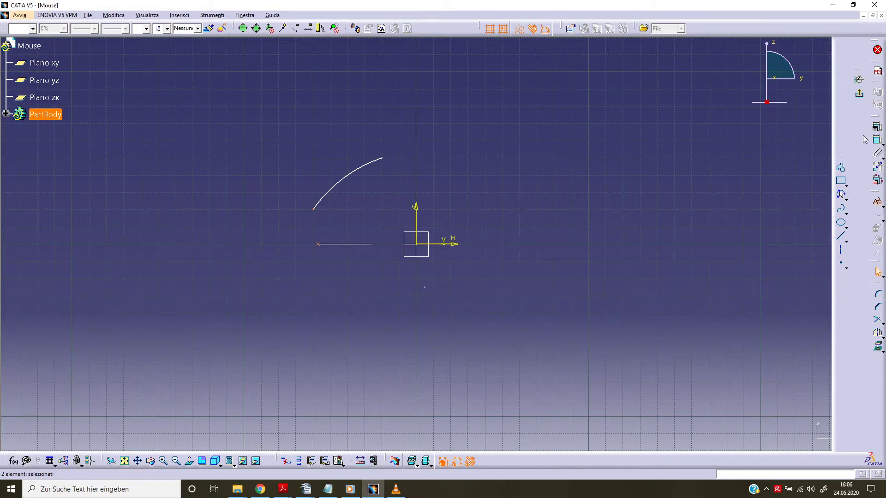
pyautogui.click(877, 140)
pyautogui.click(777, 349)
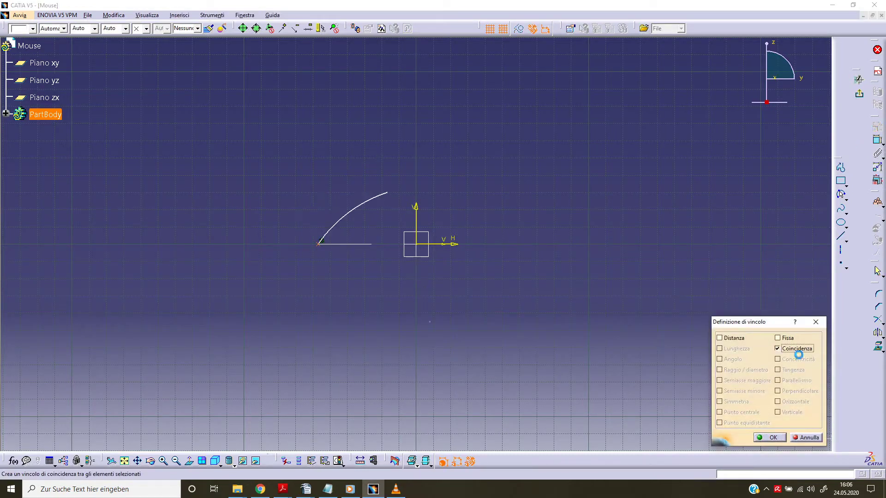
pyautogui.click(772, 437)
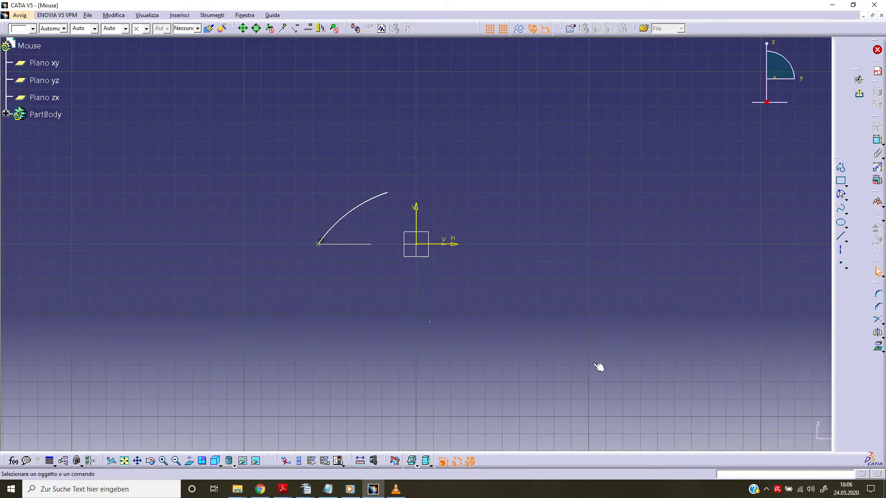
# Set the arc's radius to 47 mm
pyautogui.click(364, 204)
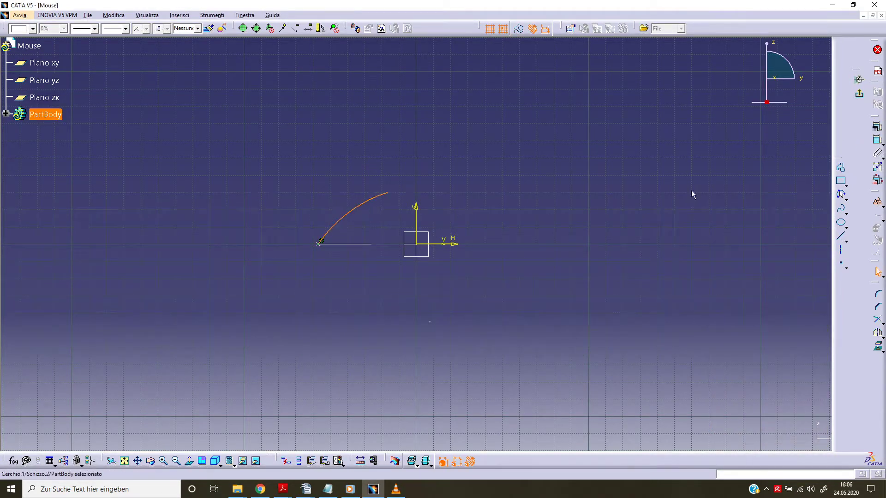
pyautogui.click(877, 139)
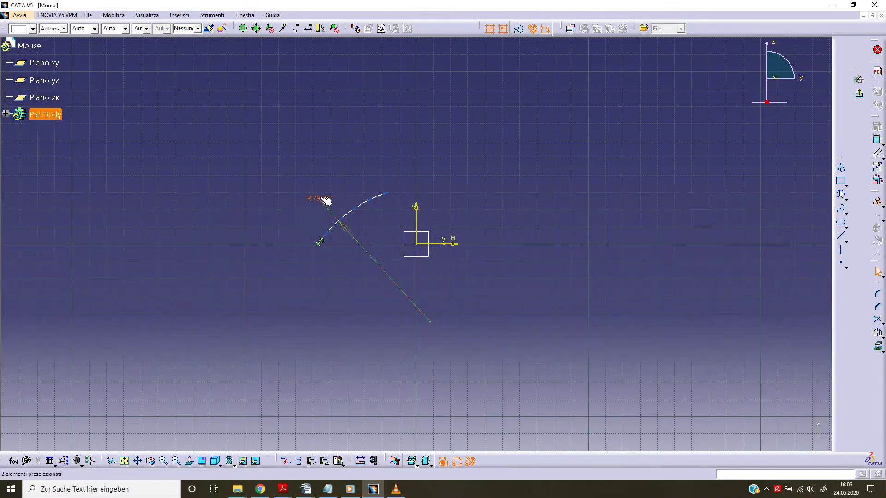
pyautogui.doubleClick(321, 201)
pyautogui.write('47')
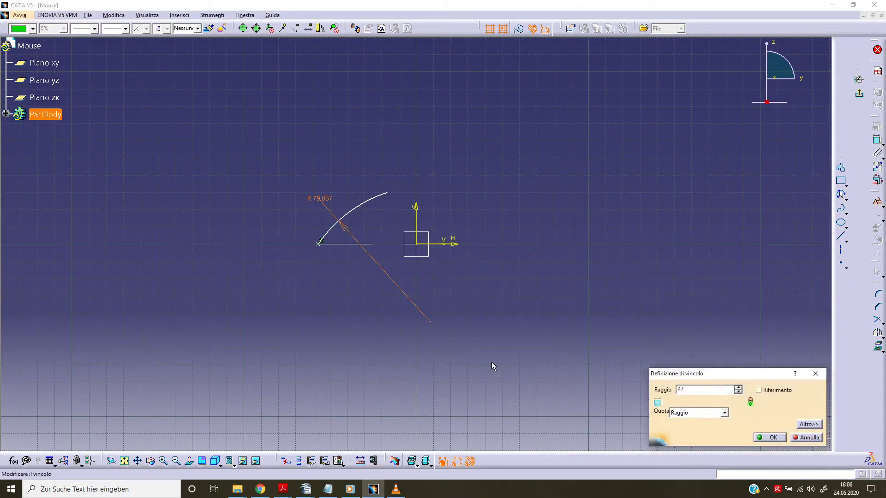
pyautogui.press('Return')
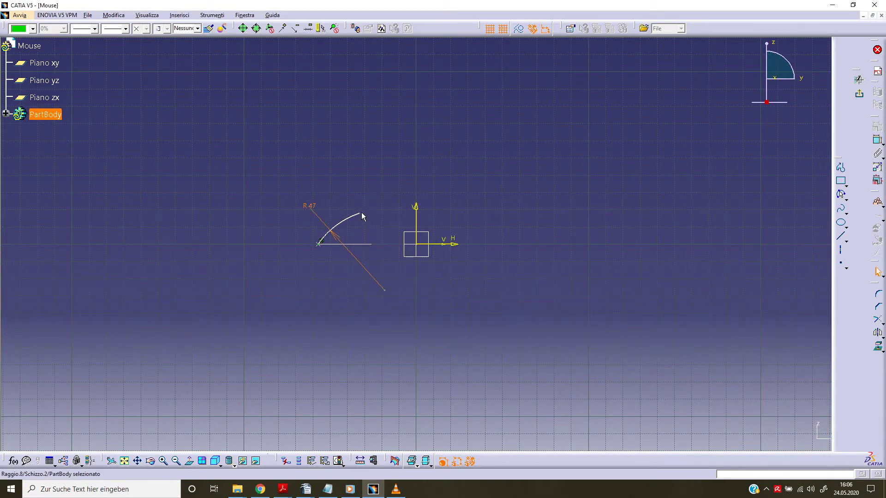
# Dimension the arc's upper endpoint 13 mm from the vertical axis
pyautogui.click(360, 214)
pyautogui.keyDown('ctrl'); pyautogui.click(416, 212); pyautogui.keyUp('ctrl')
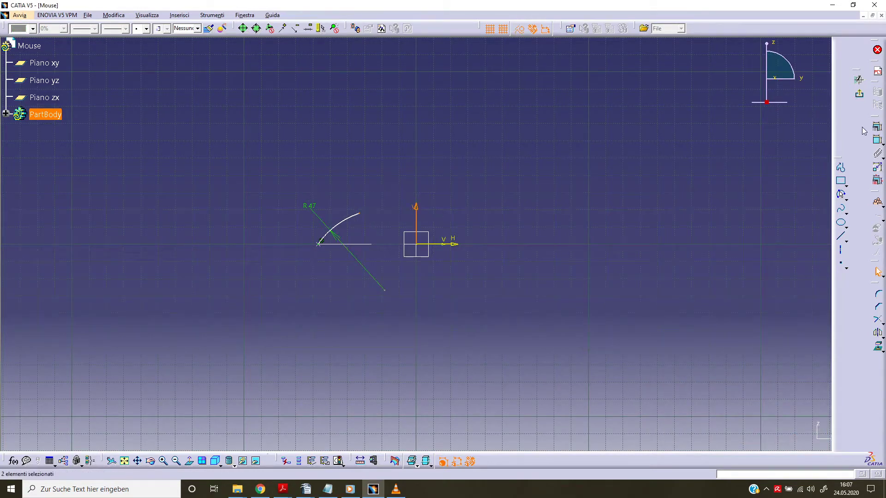
pyautogui.click(877, 140)
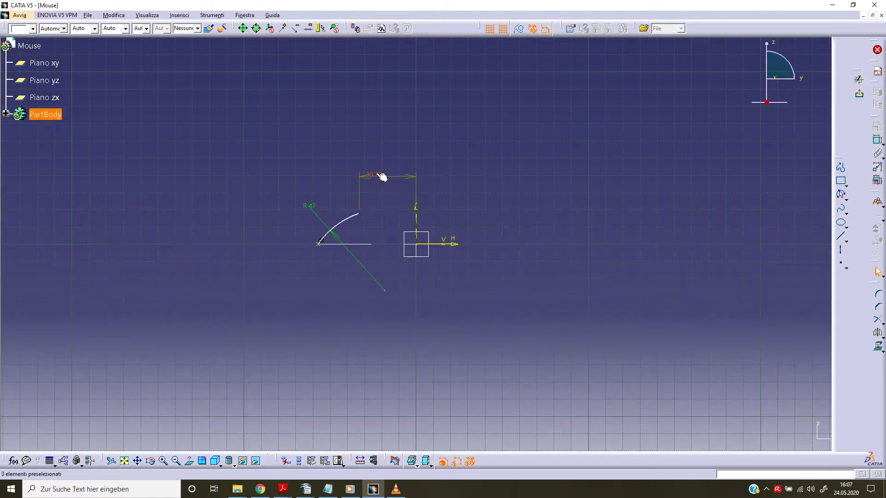
pyautogui.doubleClick(383, 176)
pyautogui.write('13')
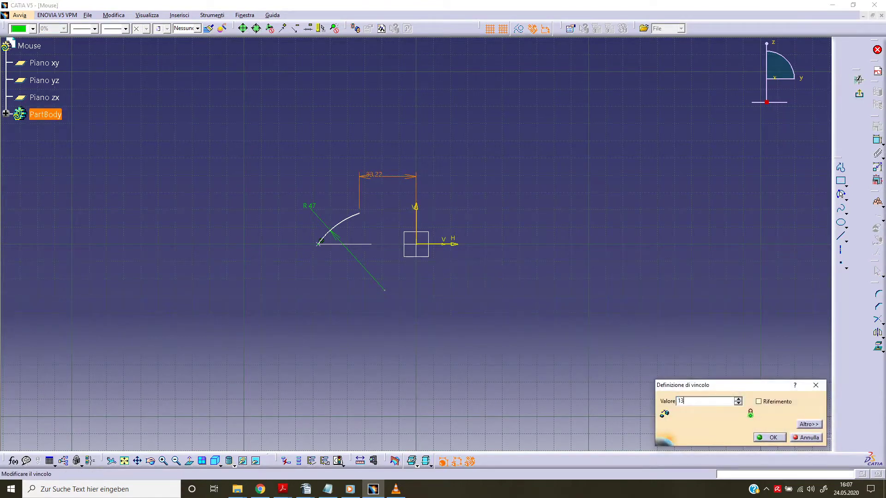
pyautogui.press('Return')
# Dimension the arc's upper endpoint 38 mm above the horizontal axis
pyautogui.click(393, 211)
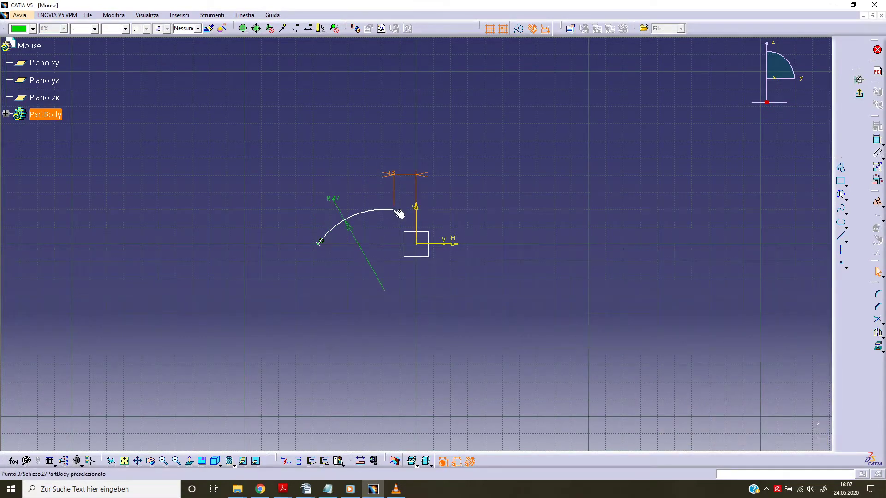
pyautogui.keyDown('ctrl'); pyautogui.click(450, 244); pyautogui.keyUp('ctrl')
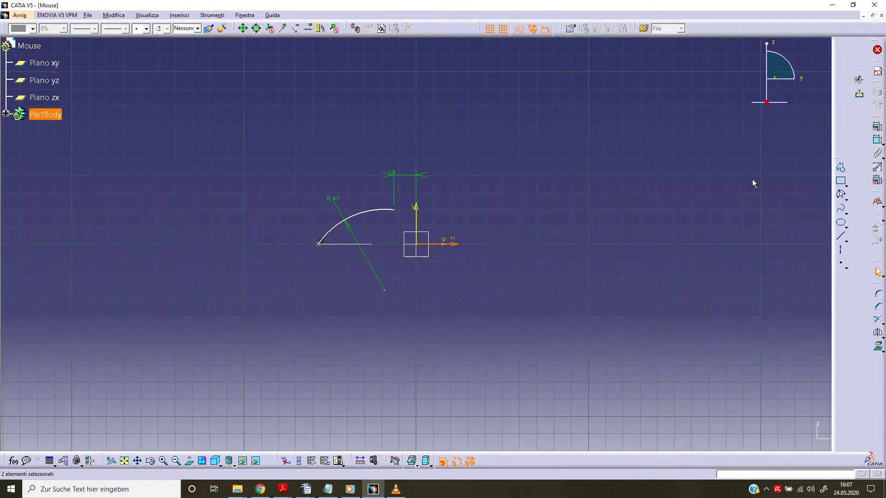
pyautogui.click(877, 140)
pyautogui.click(524, 230)
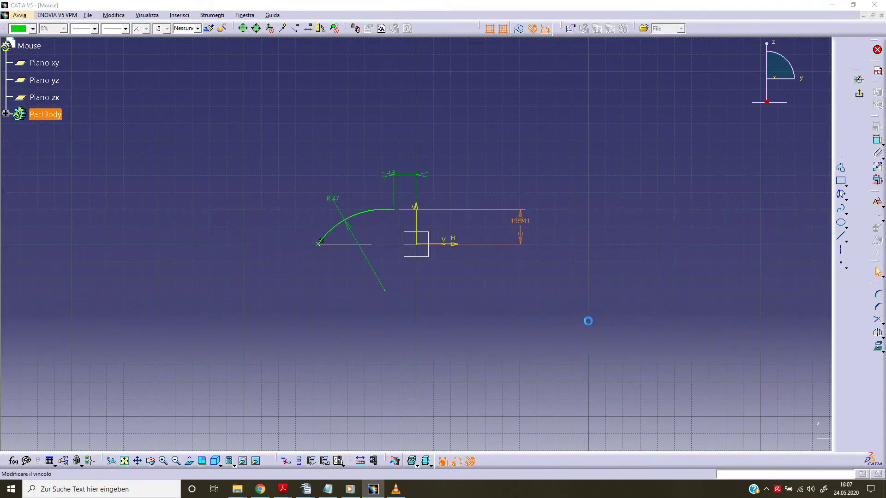
pyautogui.write('38')
pyautogui.press('Return')
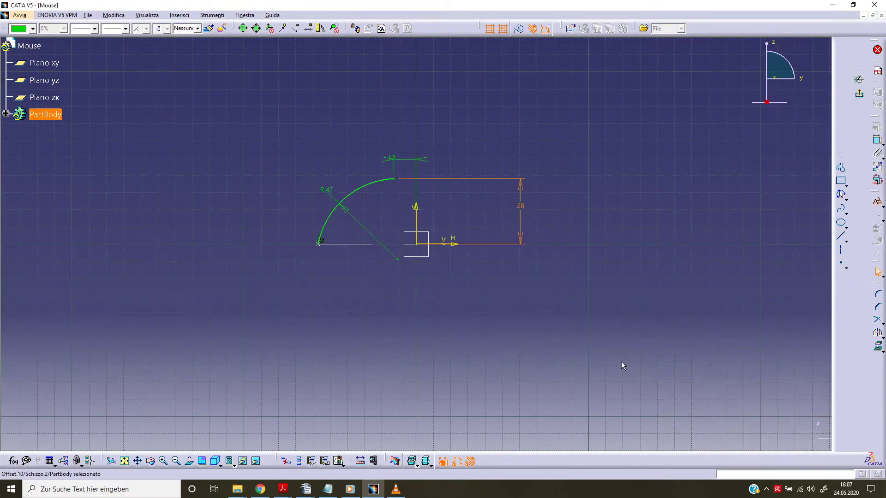
pyautogui.click(512, 349)
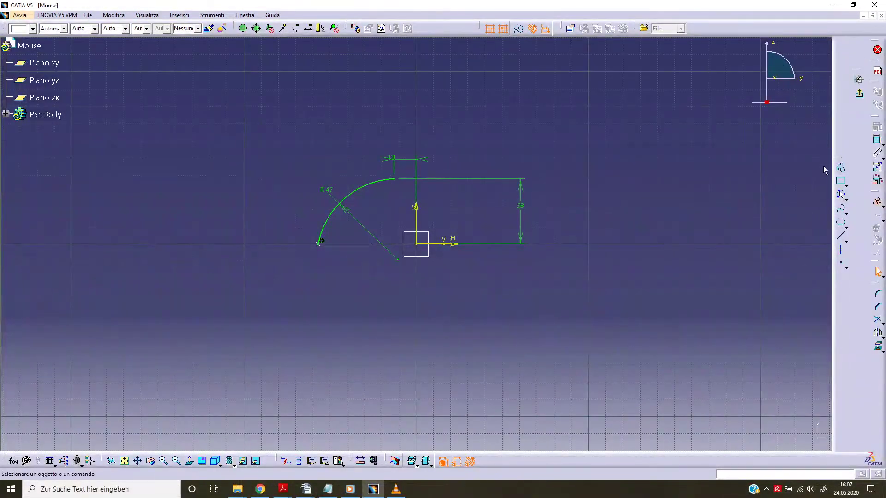
# Draw a second three-point arc from the first arc's top end to the horizontal axis
pyautogui.click(840, 194)
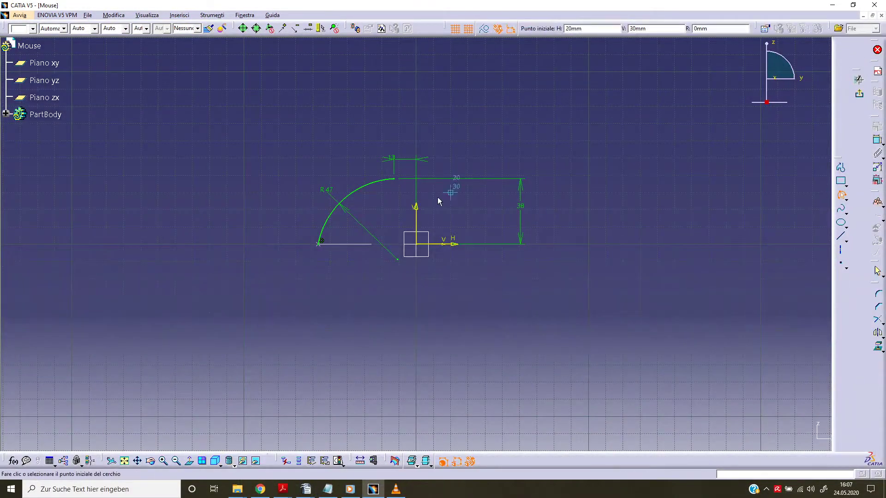
pyautogui.click(400, 182)
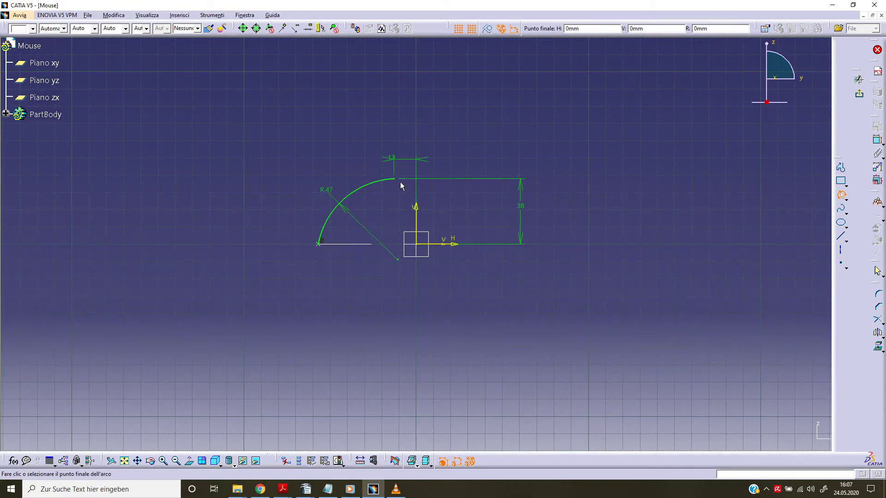
pyautogui.click(588, 245)
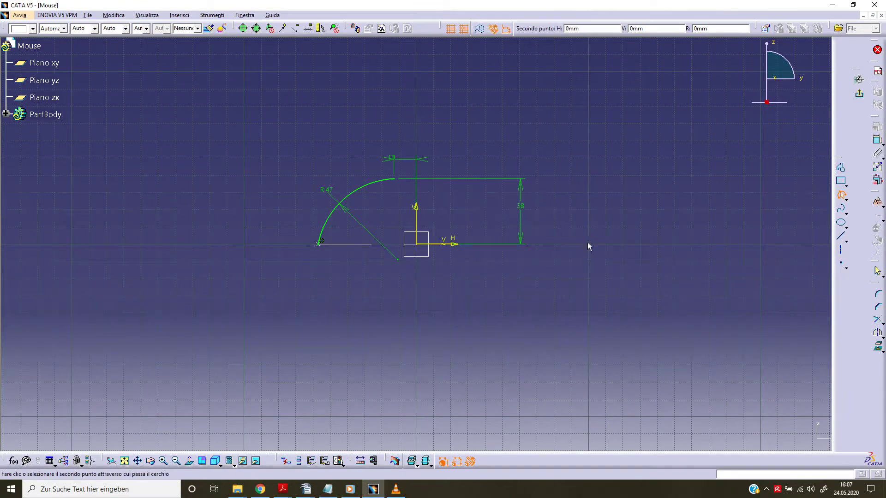
pyautogui.click(554, 220)
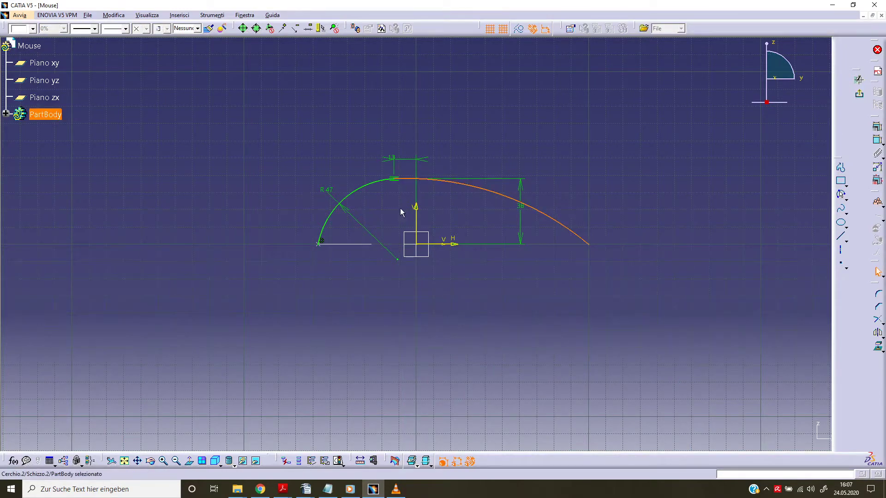
pyautogui.click(554, 287)
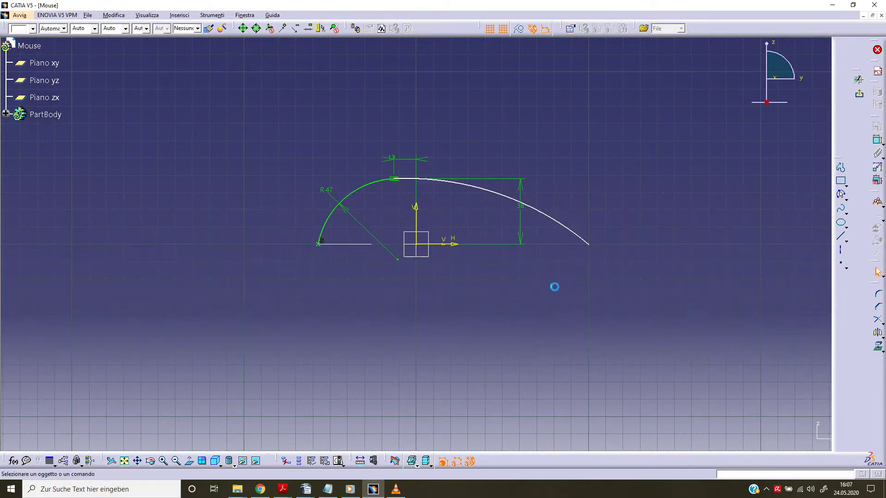
# Give the second arc a radius of 106 mm
pyautogui.click(493, 194)
pyautogui.click(873, 141)
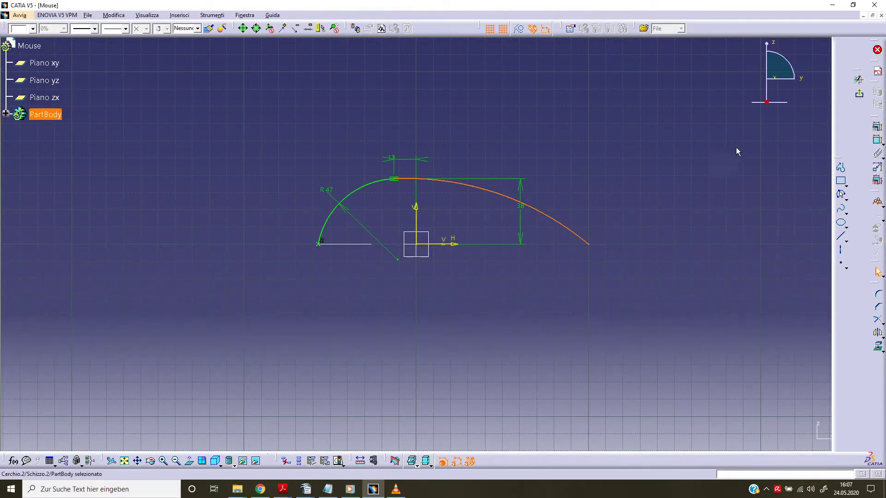
pyautogui.click(561, 179)
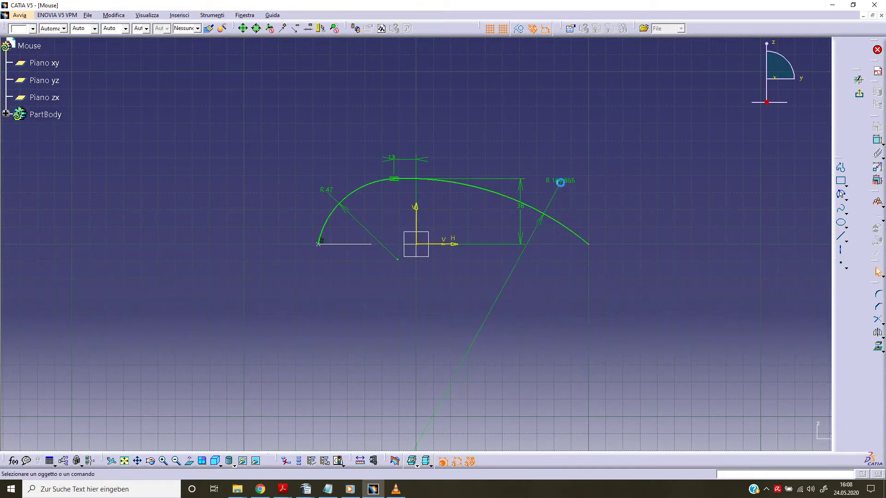
pyautogui.doubleClick(561, 179)
pyautogui.write('106')
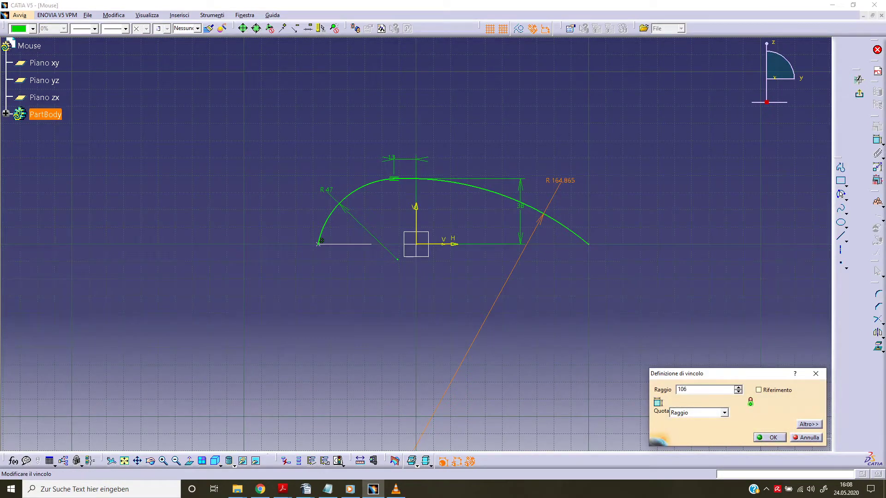
pyautogui.press('Return')
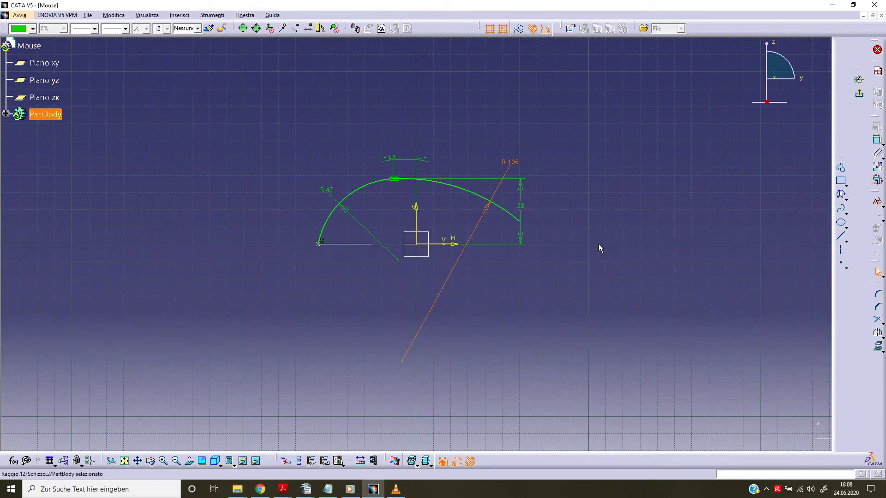
# Make the second arc's end coincident with the horizontal axis and tidy the R 106 label
pyautogui.click(455, 245)
pyautogui.click(878, 125)
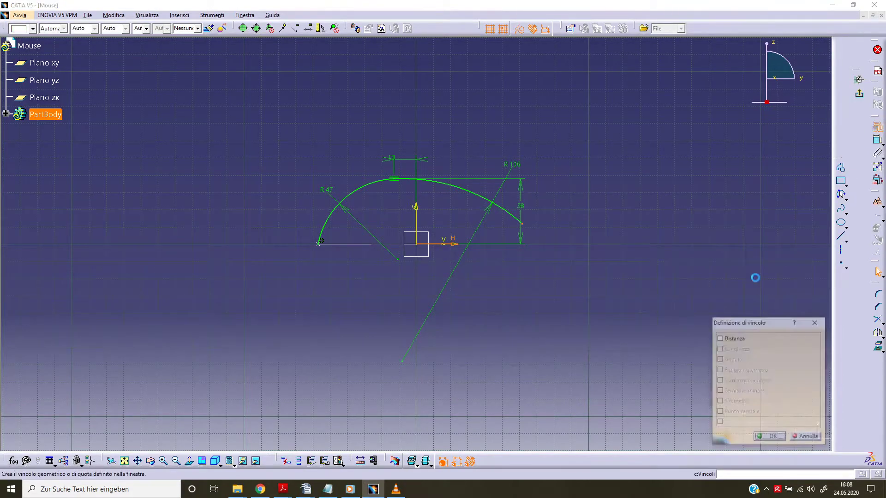
pyautogui.click(805, 350)
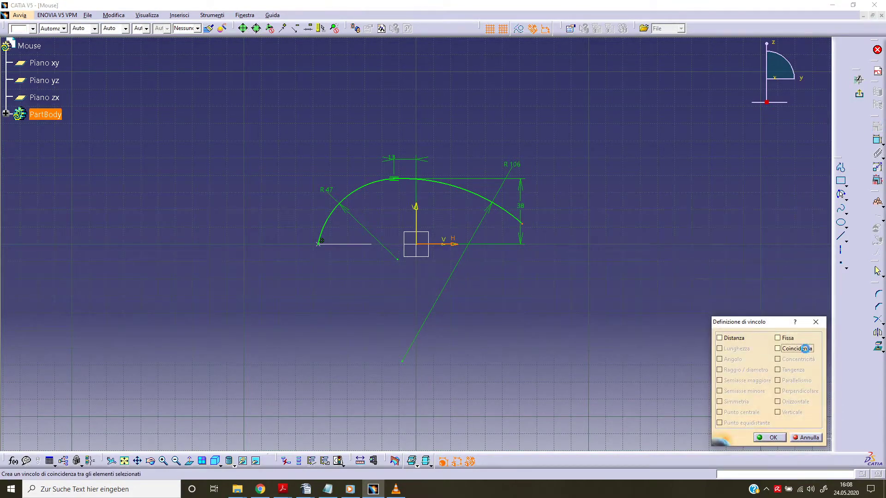
pyautogui.click(769, 437)
pyautogui.moveTo(527, 183); pyautogui.dragTo(556, 144)
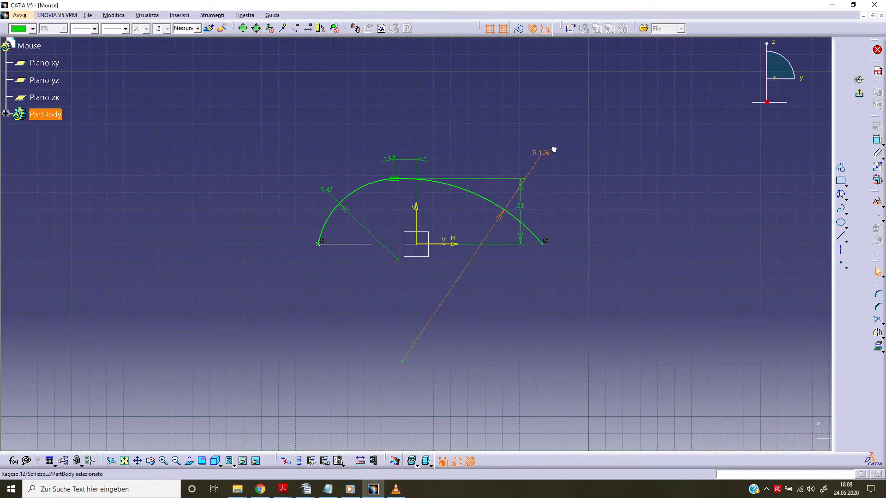
pyautogui.click(589, 199)
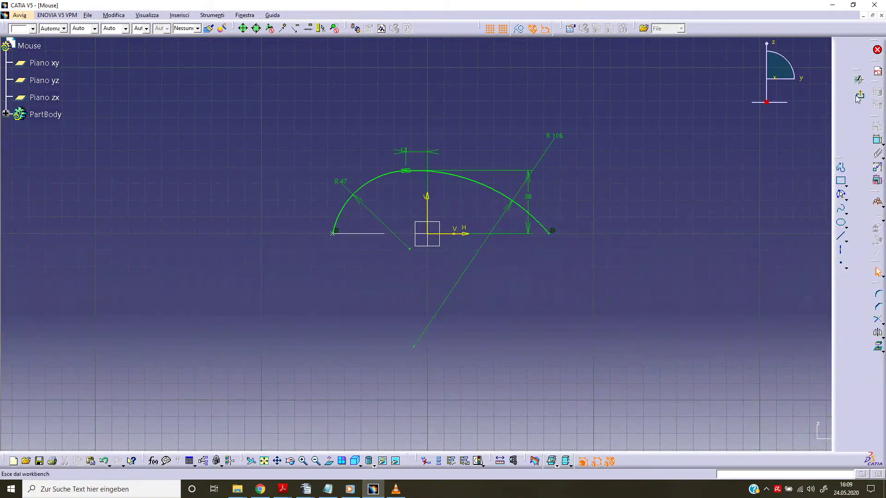
# Exit the Piano yz sketch and start a new sketch on Piano zx
pyautogui.click(856, 95)
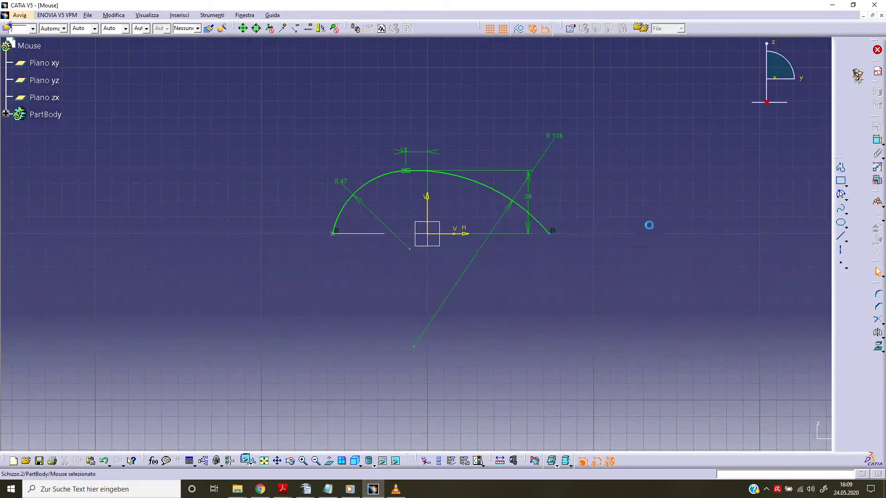
pyautogui.click(582, 357)
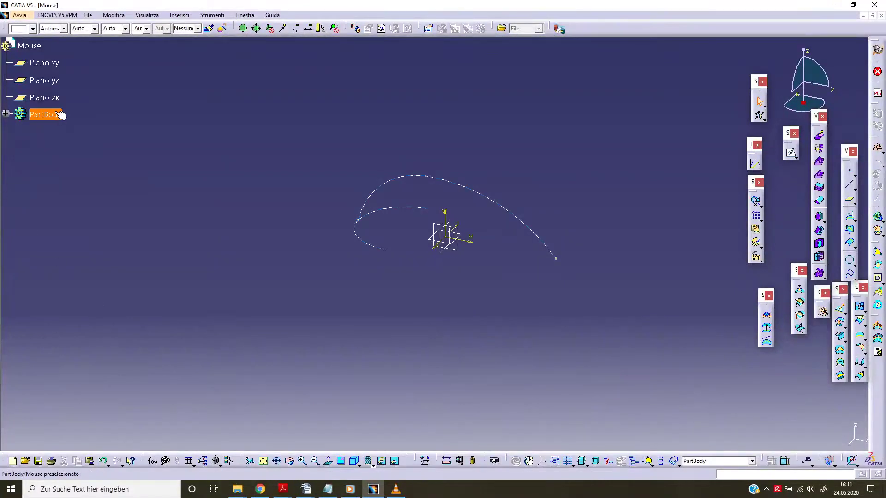
pyautogui.click(47, 98)
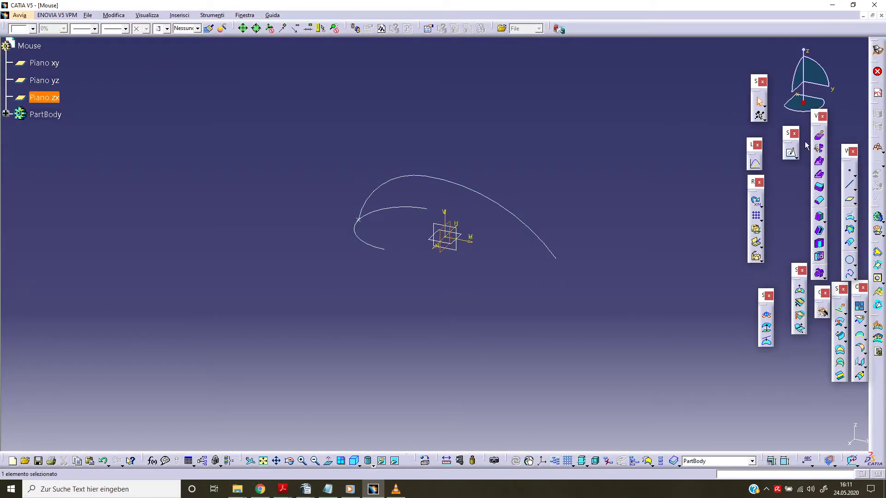
pyautogui.click(791, 152)
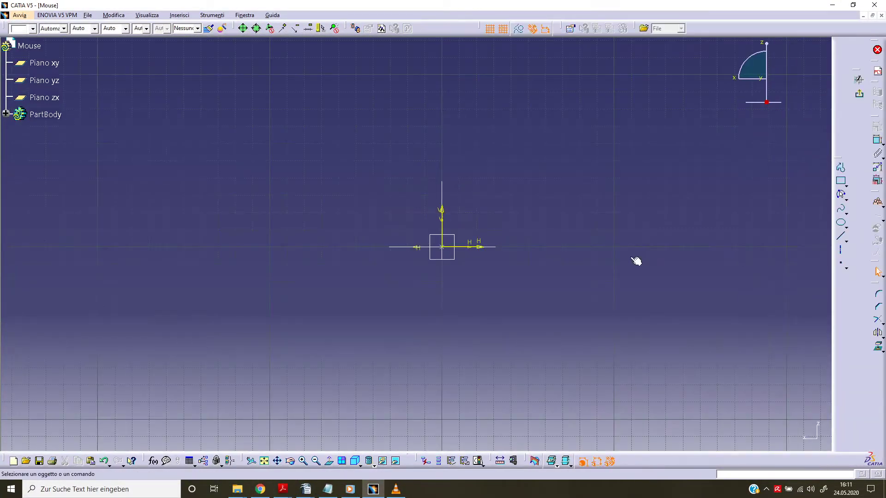
# Draw a line from the horizontal axis up-left to about (-70, 60)
pyautogui.click(840, 236)
pyautogui.moveTo(387, 320); pyautogui.dragTo(451, 390, button='middle')
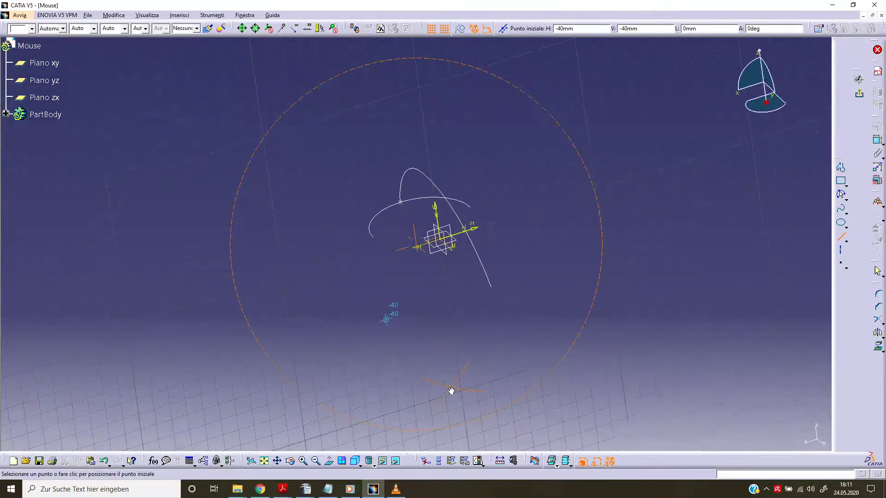
pyautogui.click(330, 465)
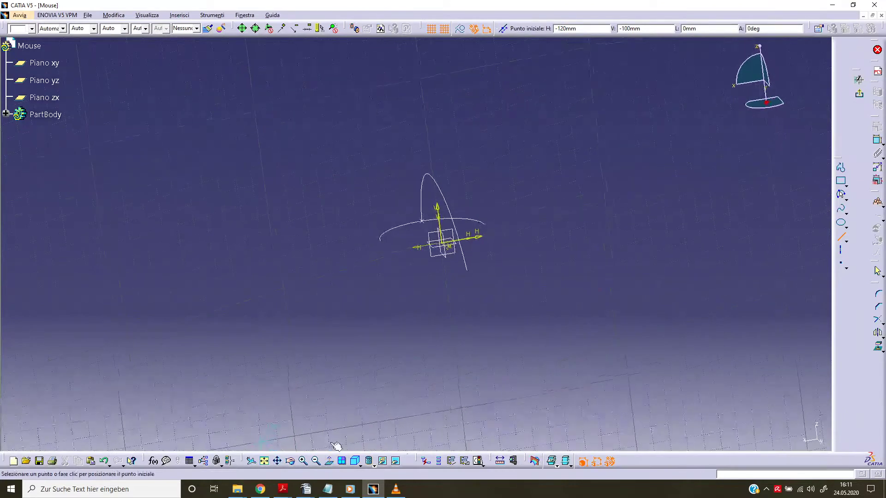
pyautogui.click(352, 249)
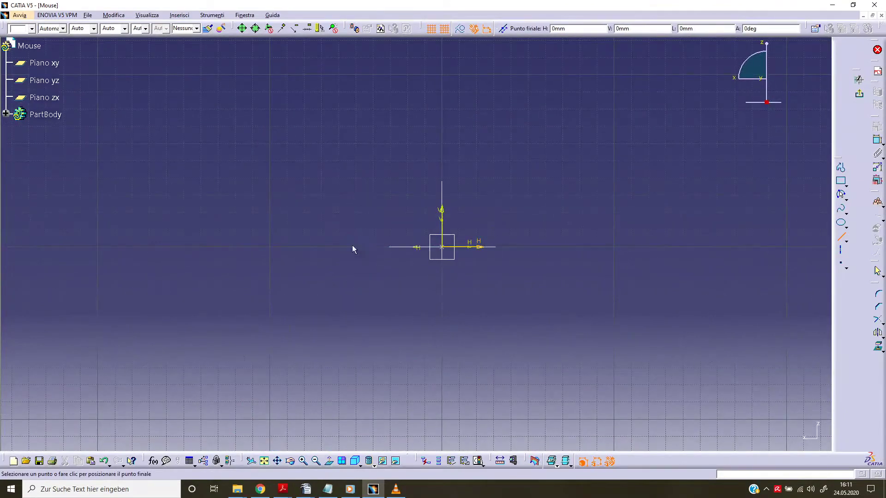
pyautogui.click(329, 147)
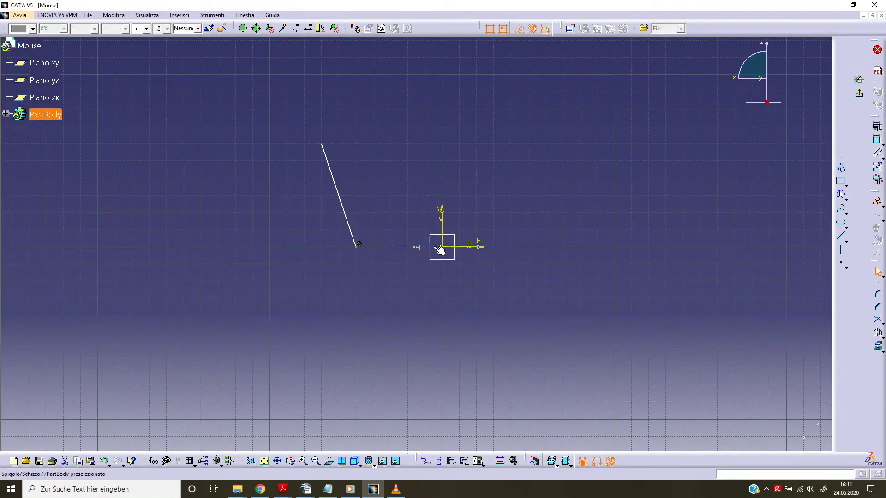
# Select the line's lower endpoint together with the horizontal axis
pyautogui.click(360, 248)
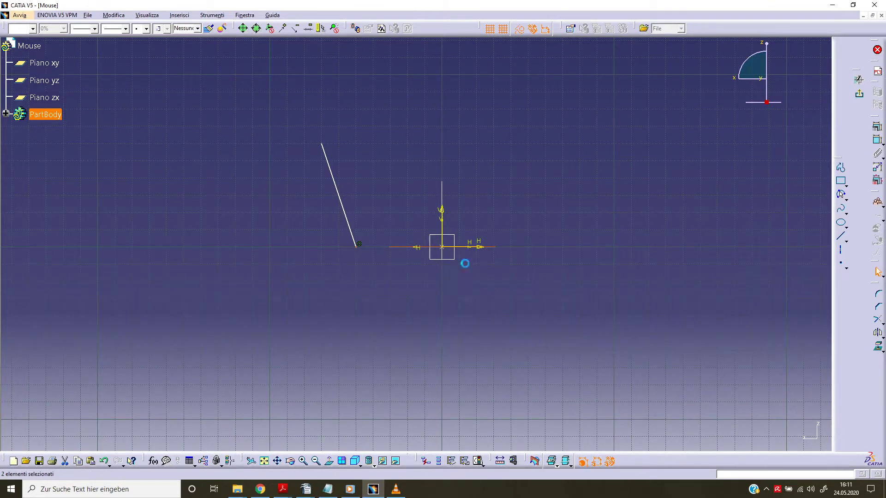
pyautogui.click(485, 247)
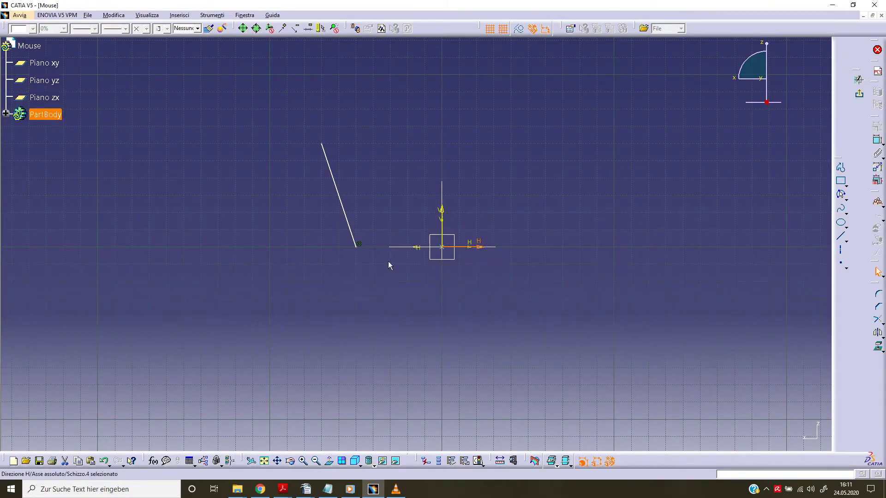
pyautogui.keyDown('ctrl'); pyautogui.click(360, 248); pyautogui.keyUp('ctrl')
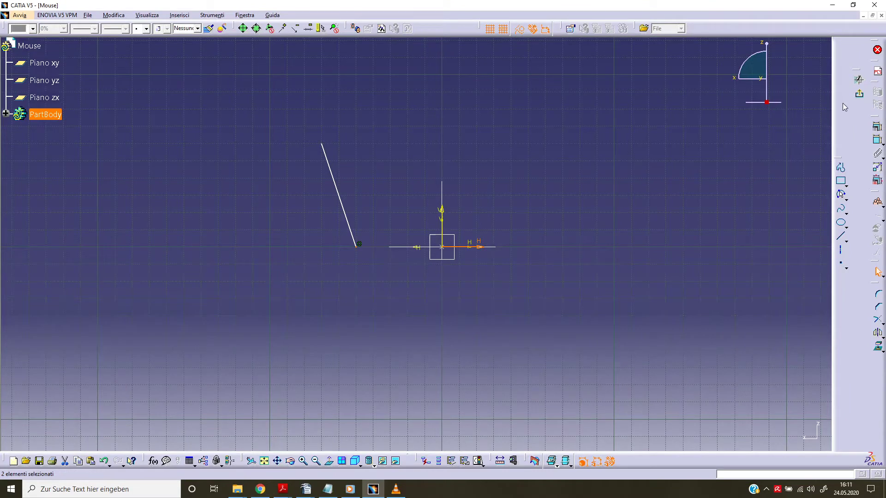
# Put the line's foot on the horizontal axis and set the line 5° from vertical
pyautogui.click(877, 127)
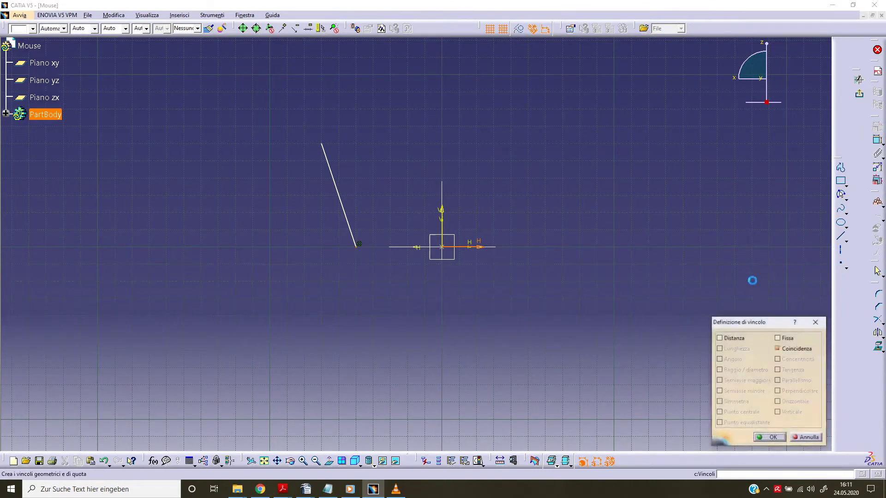
pyautogui.click(780, 438)
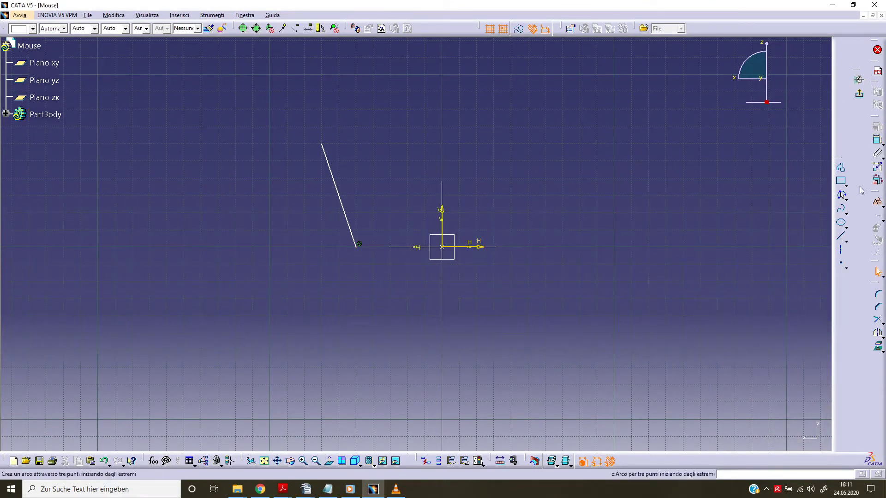
pyautogui.click(878, 140)
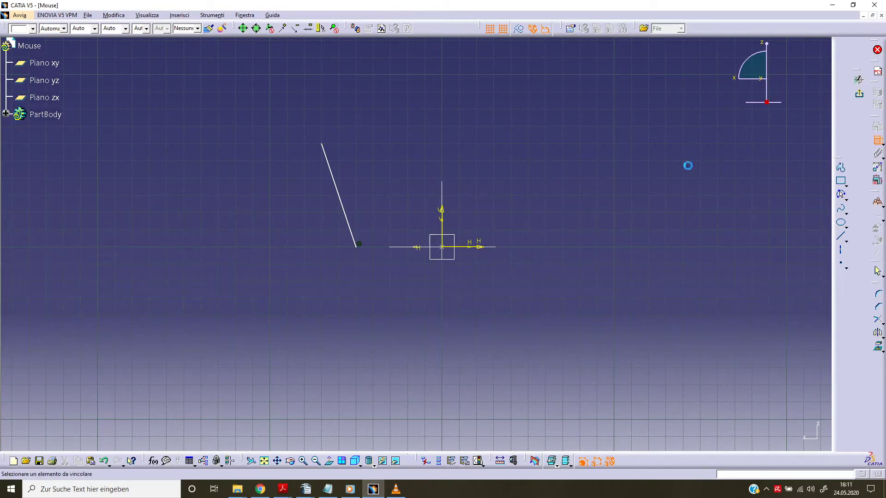
pyautogui.click(343, 205)
pyautogui.click(442, 210)
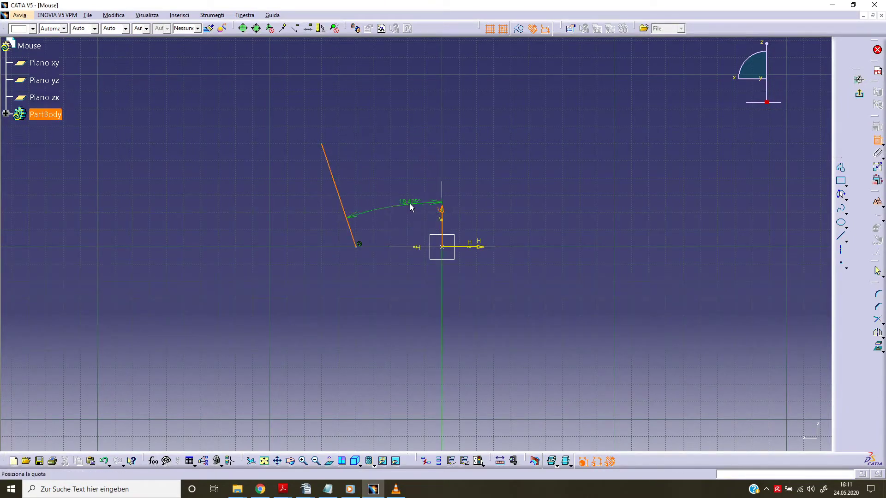
pyautogui.click(406, 198)
pyautogui.doubleClick(403, 194)
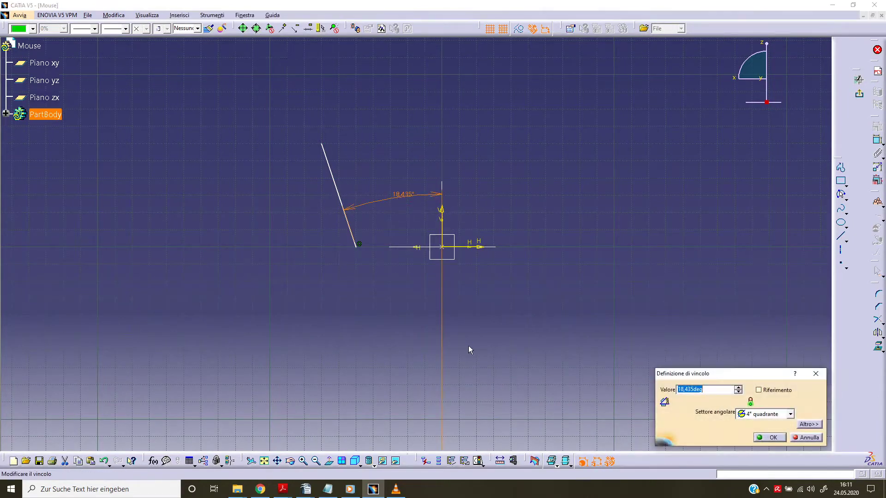
pyautogui.write('5')
pyautogui.press('Return')
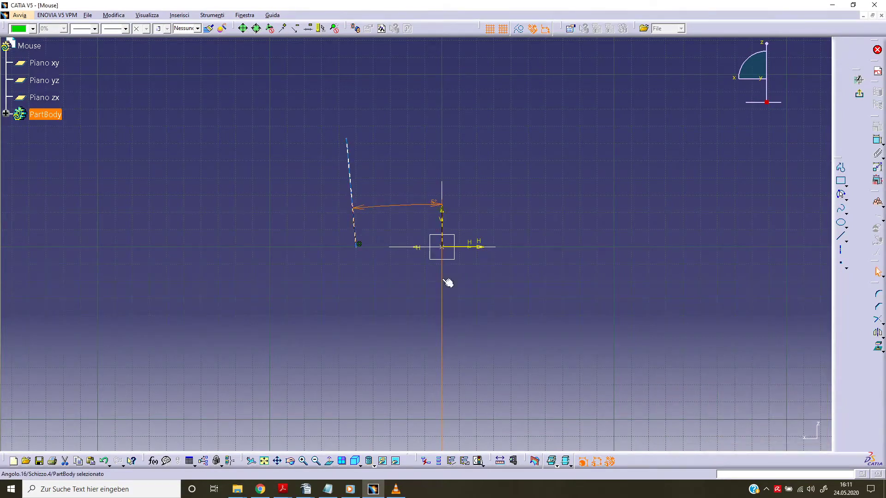
# Make the line's lower end coincident with the first sketch's vertex on the axis
pyautogui.click(392, 248)
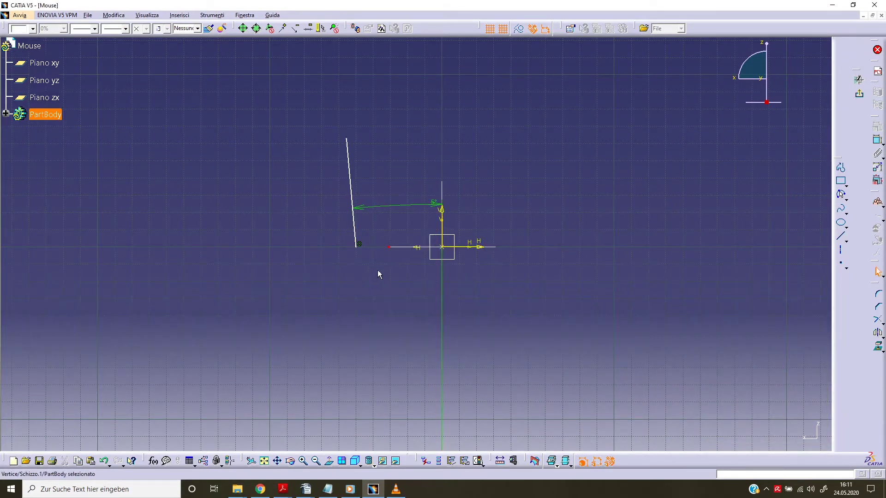
pyautogui.keyDown('ctrl'); pyautogui.click(358, 251); pyautogui.keyUp('ctrl')
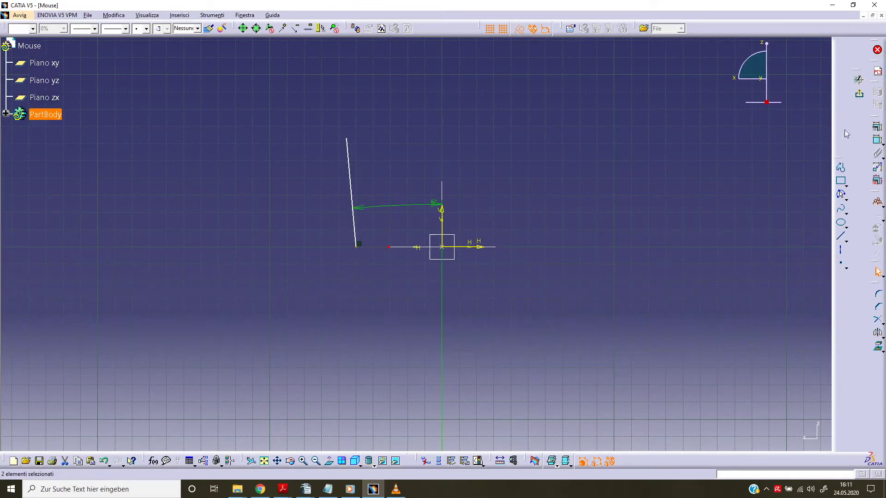
pyautogui.click(876, 127)
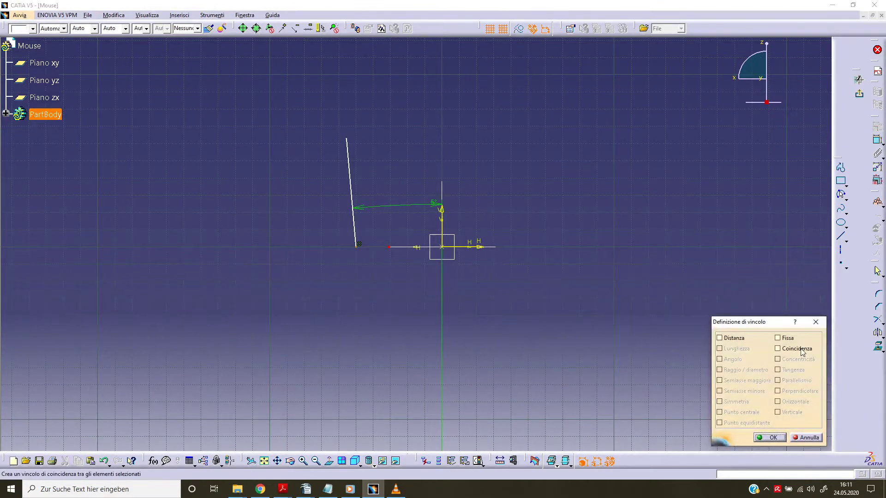
pyautogui.click(802, 351)
pyautogui.click(770, 438)
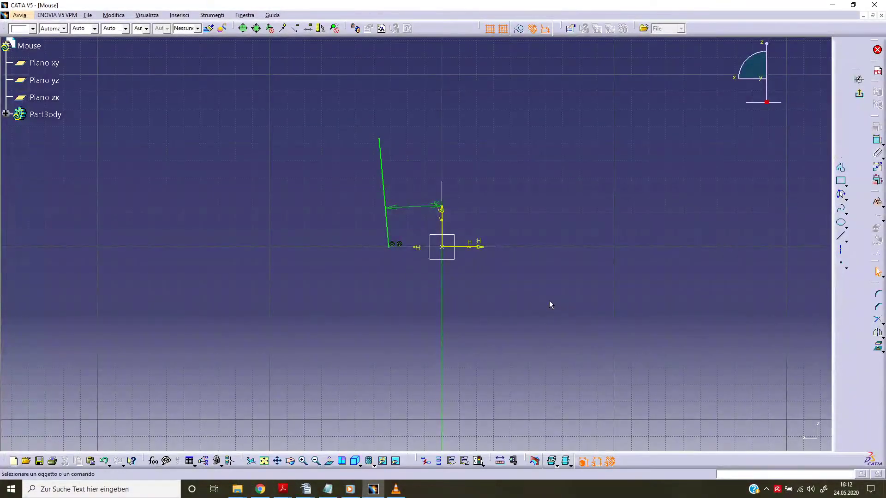
# Dimension the line's top endpoint 80 mm above the horizontal axis
pyautogui.click(379, 142)
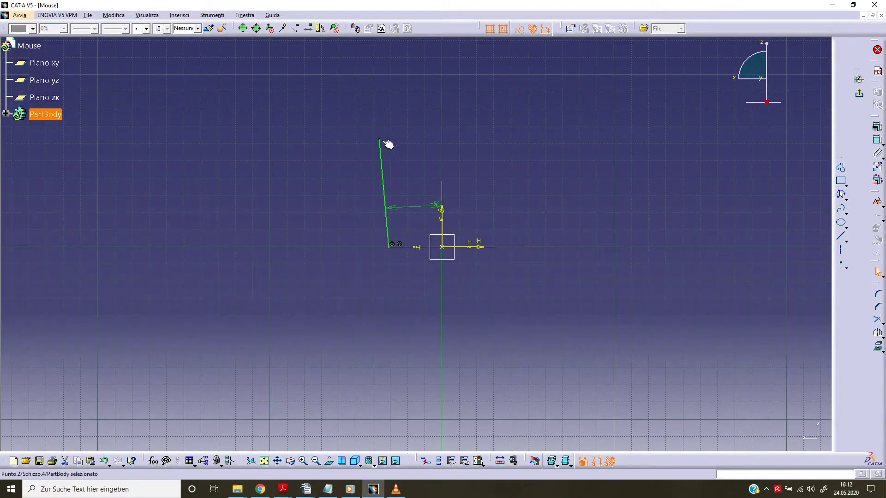
pyautogui.click(874, 140)
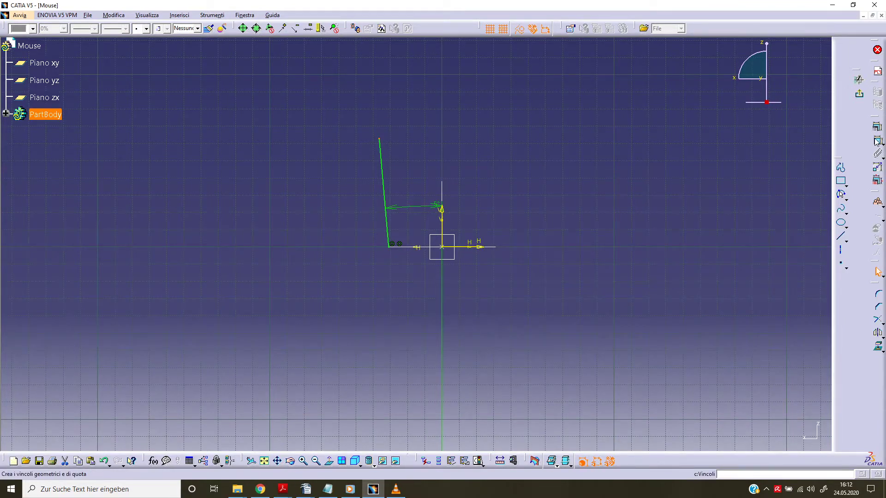
pyautogui.click(480, 247)
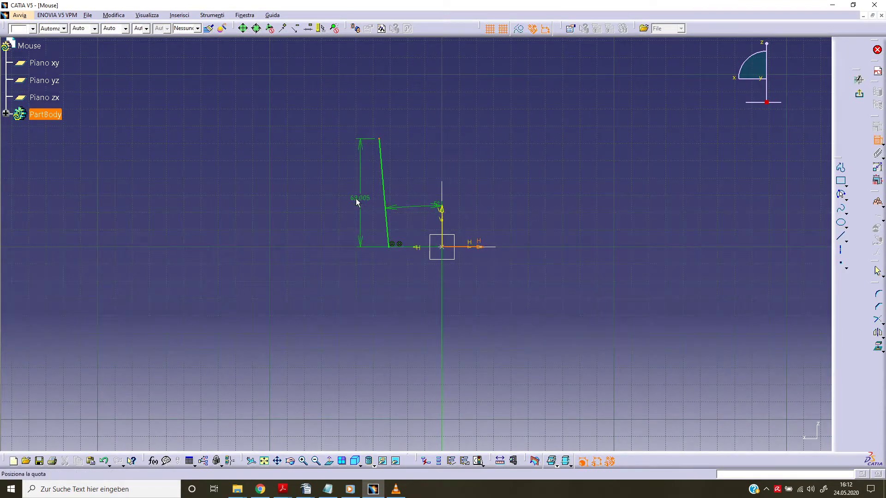
pyautogui.click(353, 198)
pyautogui.doubleClick(352, 197)
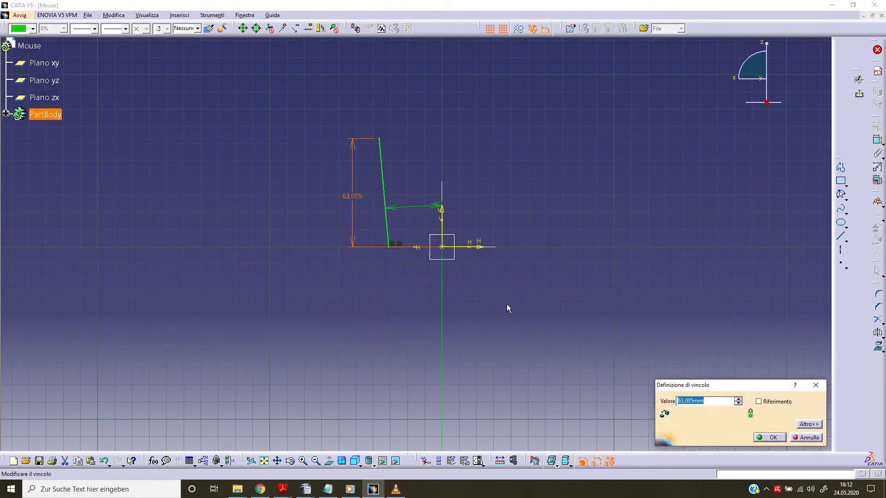
pyautogui.write('80')
pyautogui.press('Return')
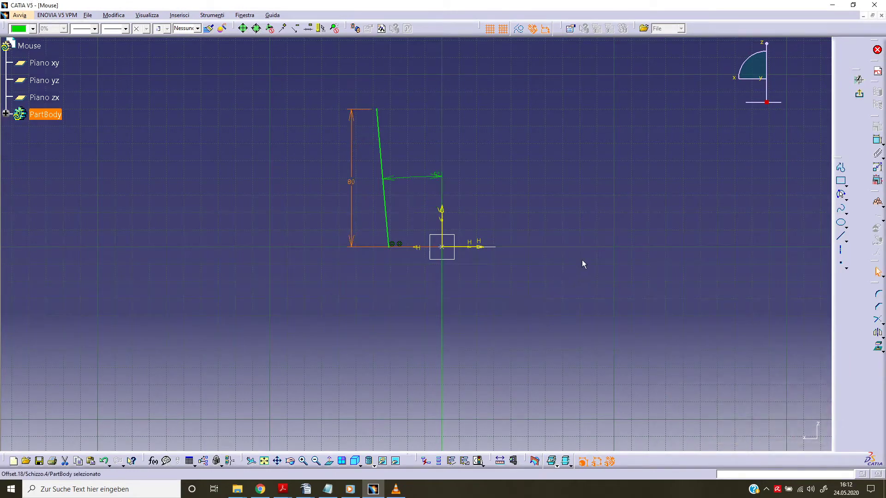
pyautogui.click(582, 260)
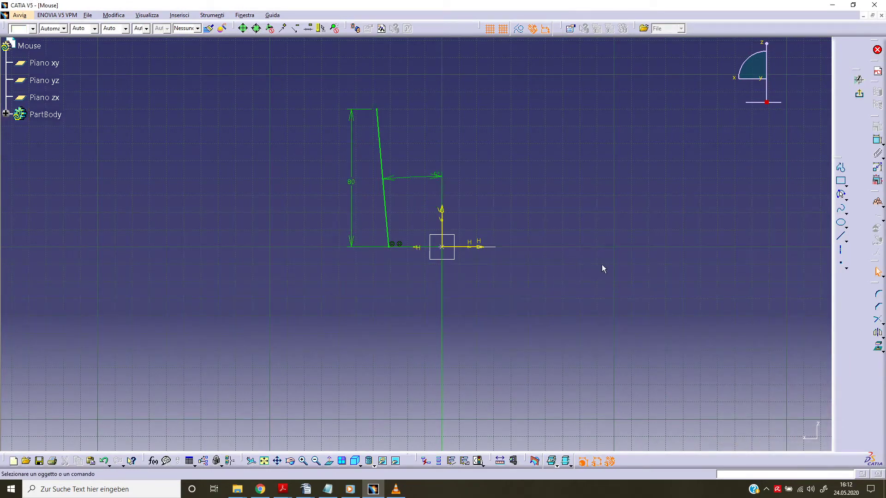
# Extrude the slanted-line sketch Schizzo.4 into a surface with limits 110 mm and 100 mm
pyautogui.click(860, 97)
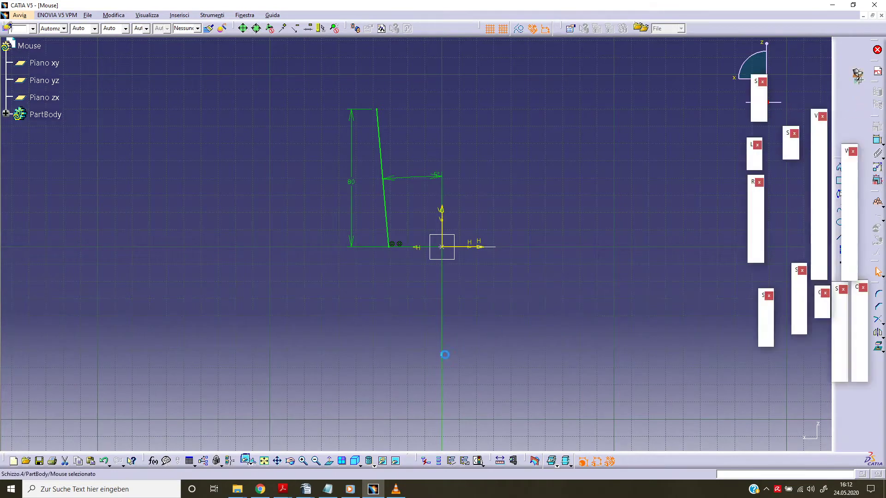
pyautogui.click(368, 296)
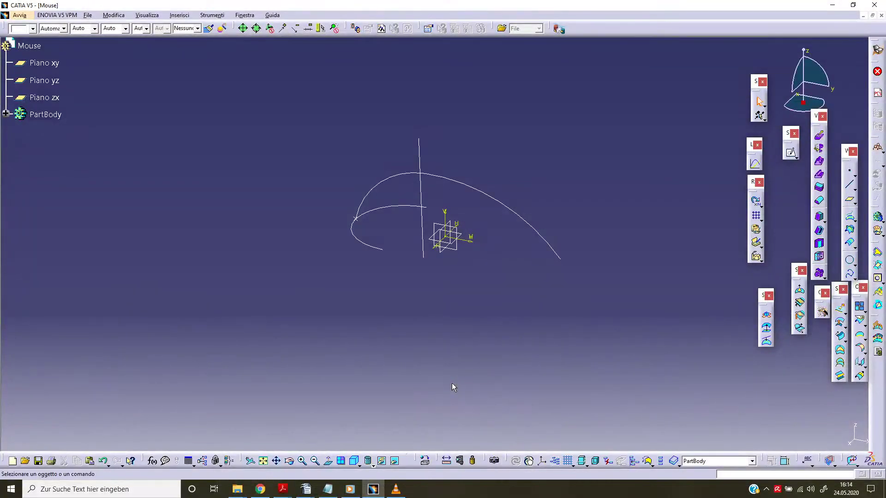
pyautogui.click(421, 192)
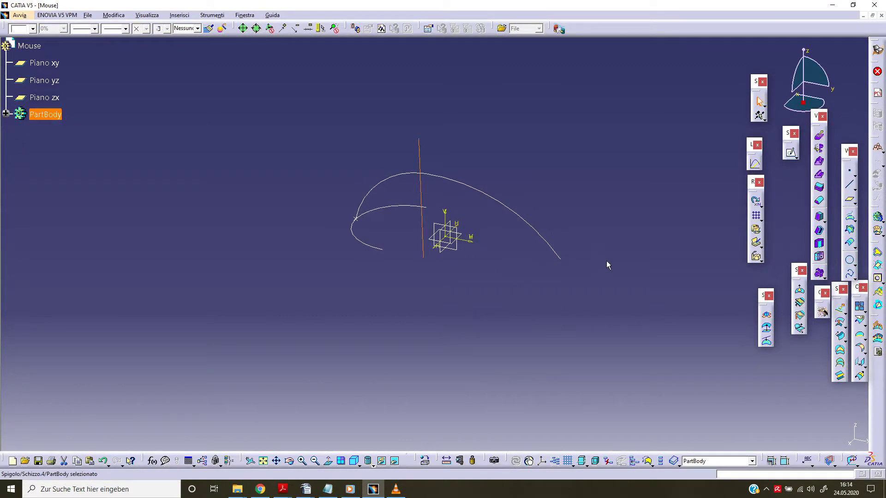
pyautogui.click(767, 315)
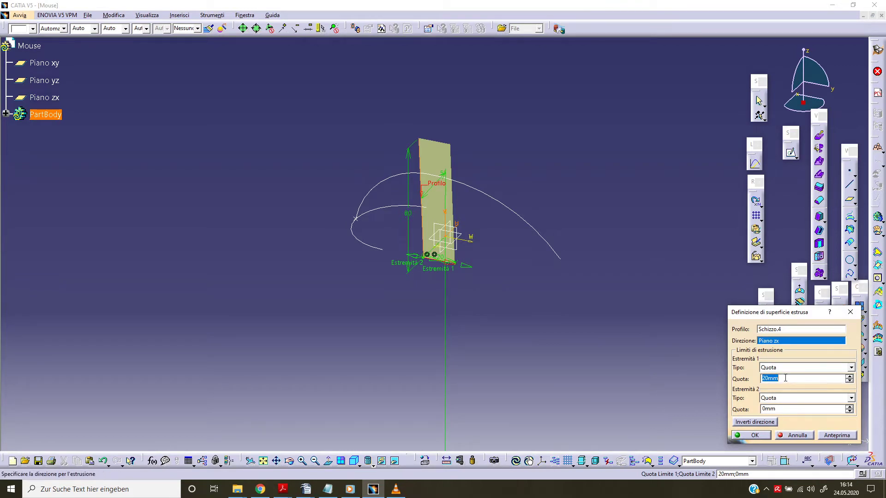
pyautogui.write('11')
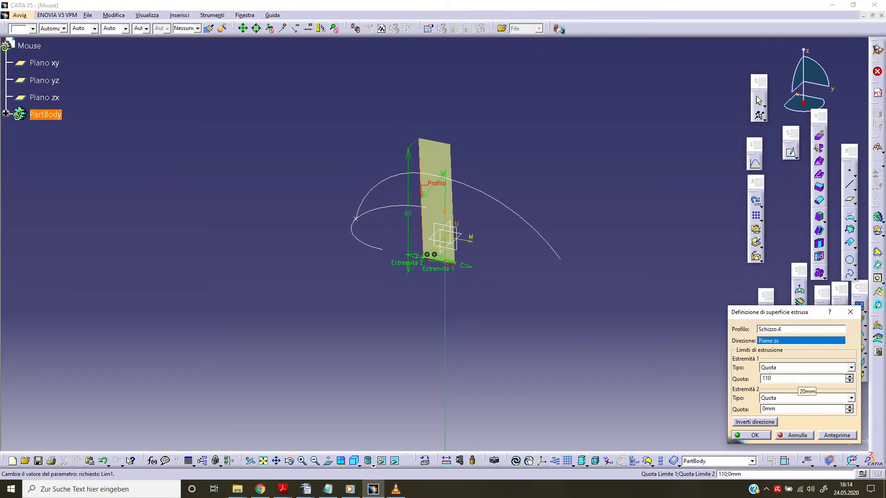
pyautogui.press('Tab')
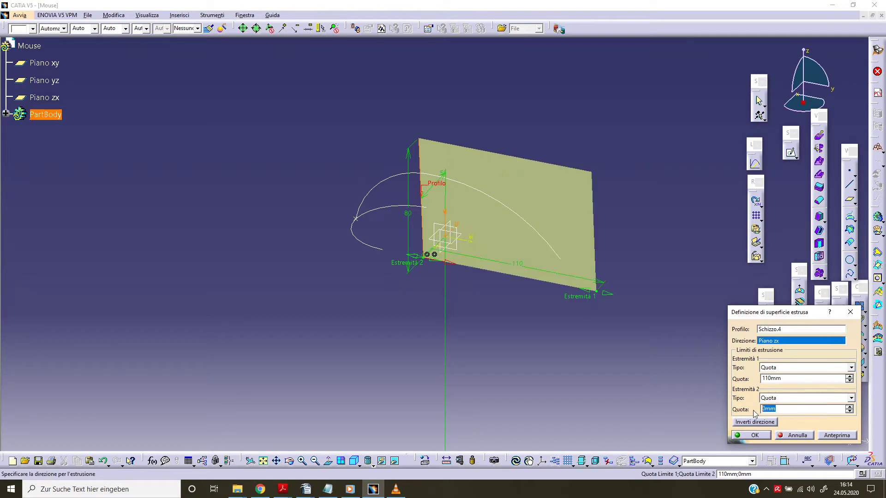
pyautogui.write('100')
pyautogui.click(761, 439)
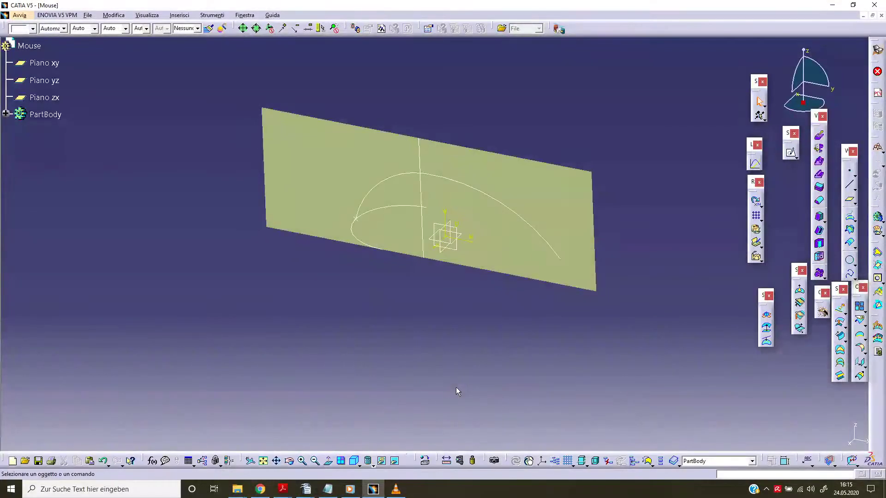
# Start a sketch on the extruded surface and draw a small arc
pyautogui.click(507, 250)
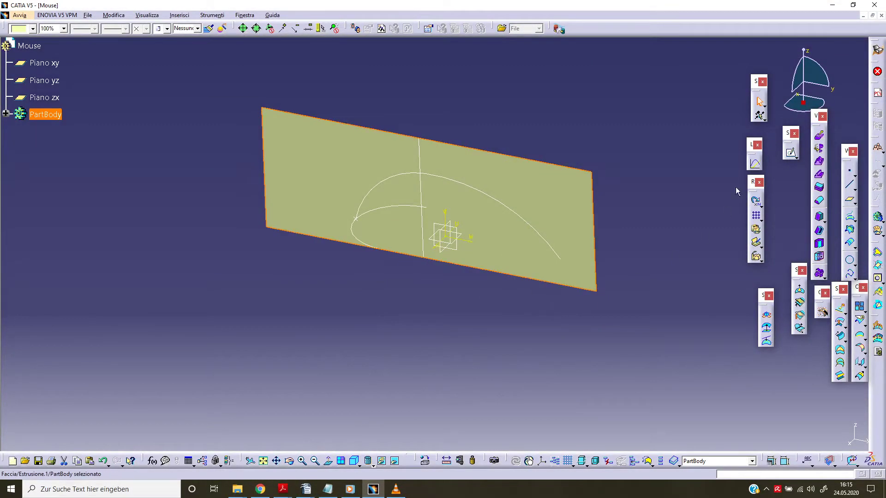
pyautogui.click(791, 156)
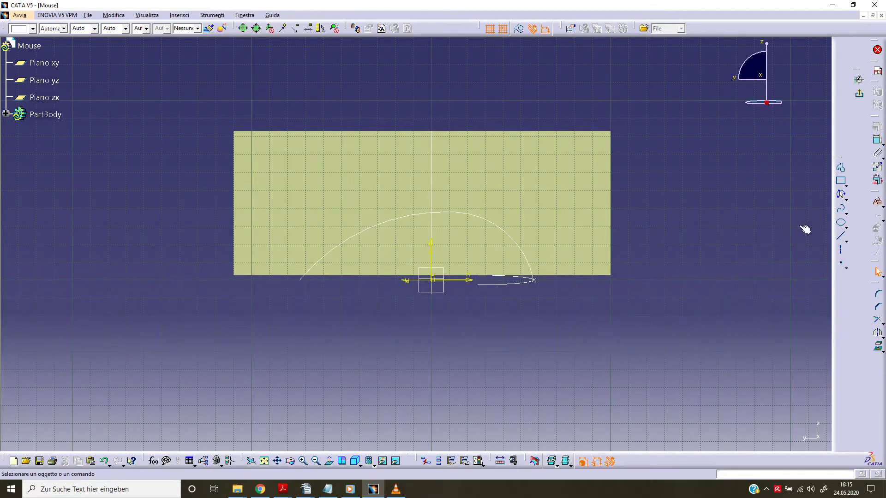
pyautogui.click(841, 195)
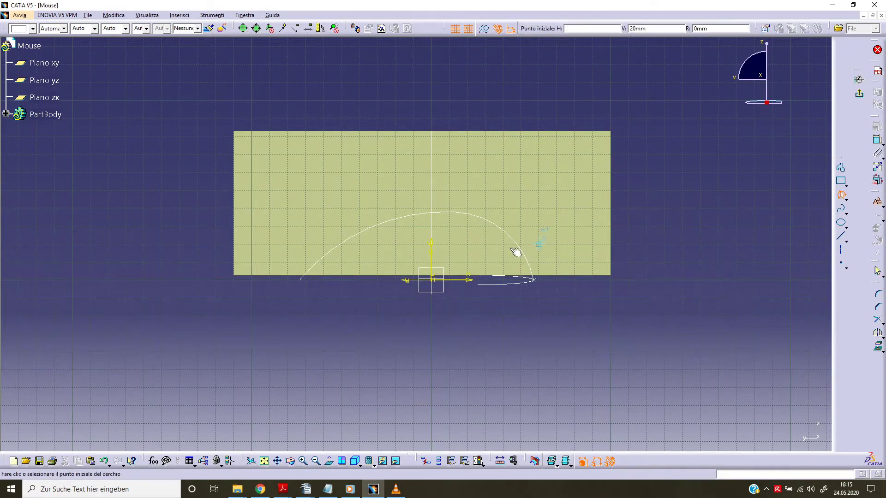
pyautogui.click(480, 260)
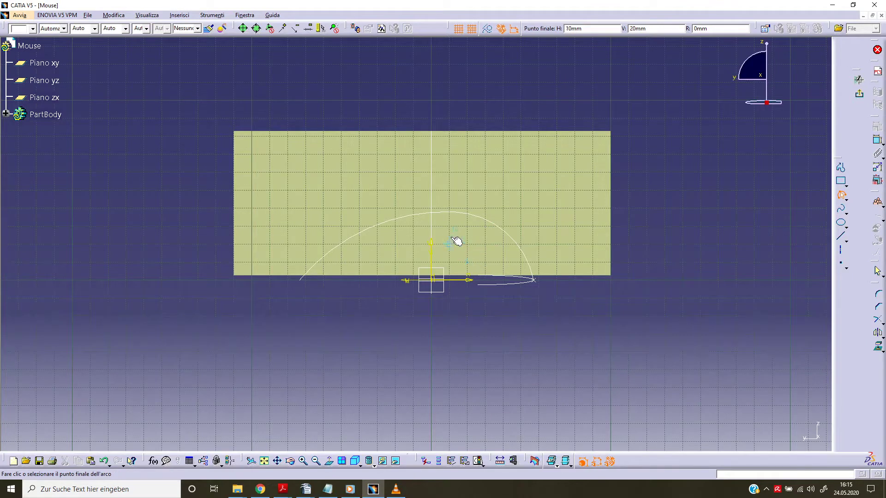
pyautogui.press('Escape')
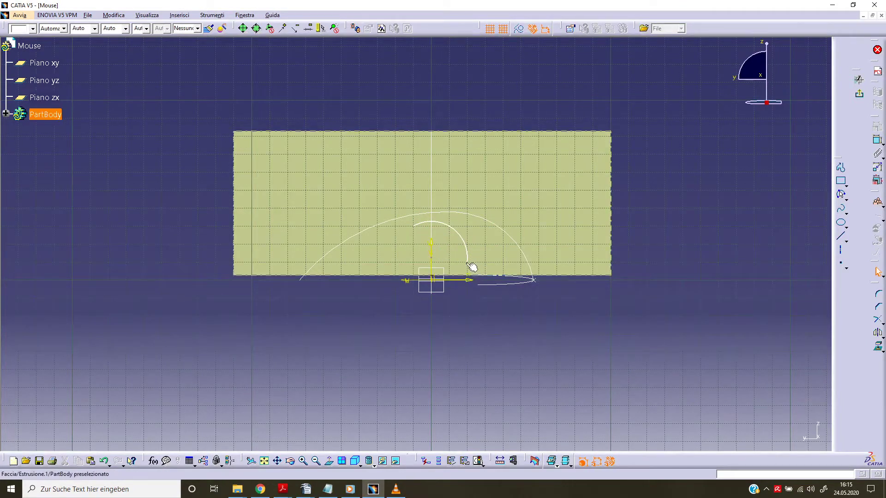
# Make the arc's lower end coincide with the surface's bottom edge
pyautogui.click(501, 283)
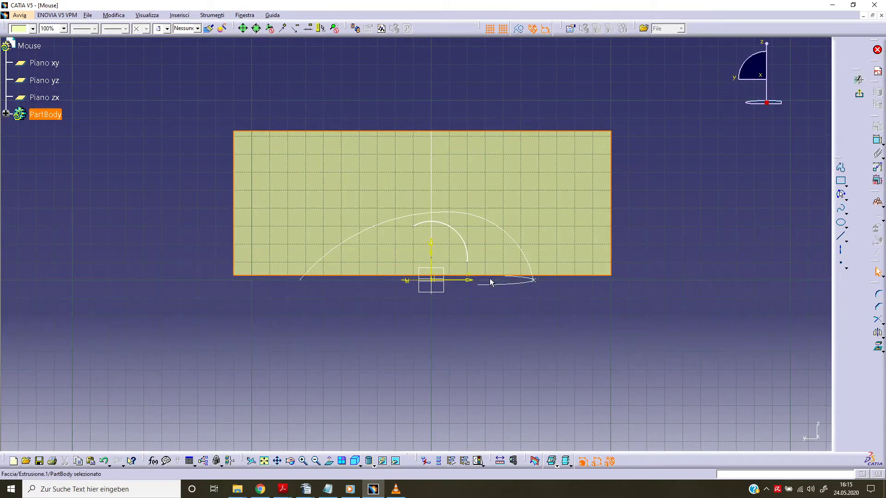
pyautogui.click(481, 279)
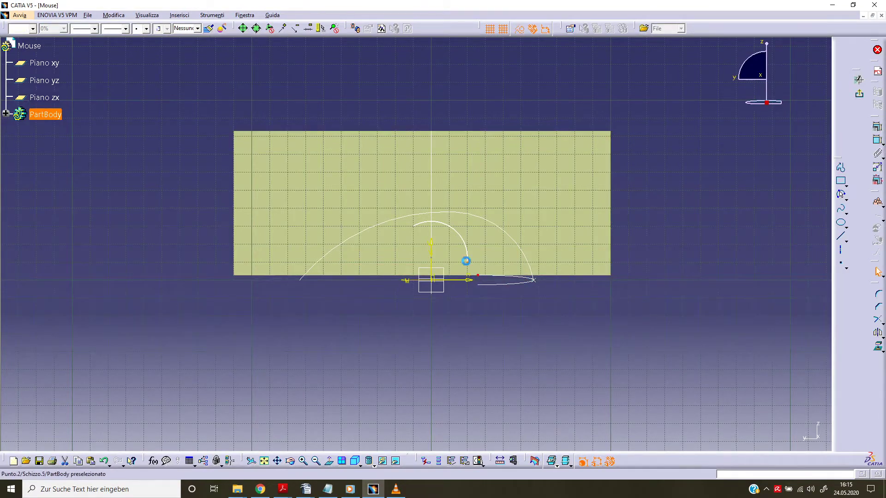
pyautogui.keyDown('ctrl'); pyautogui.click(467, 261); pyautogui.keyUp('ctrl')
pyautogui.click(877, 127)
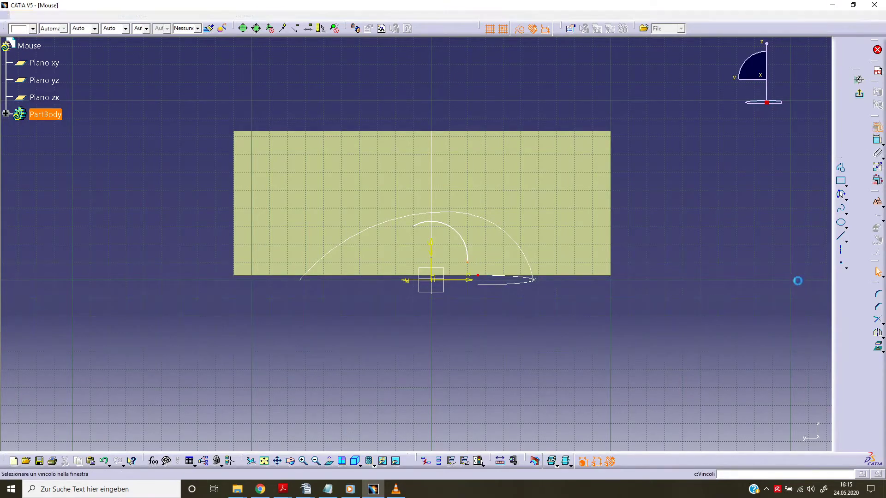
pyautogui.click(771, 436)
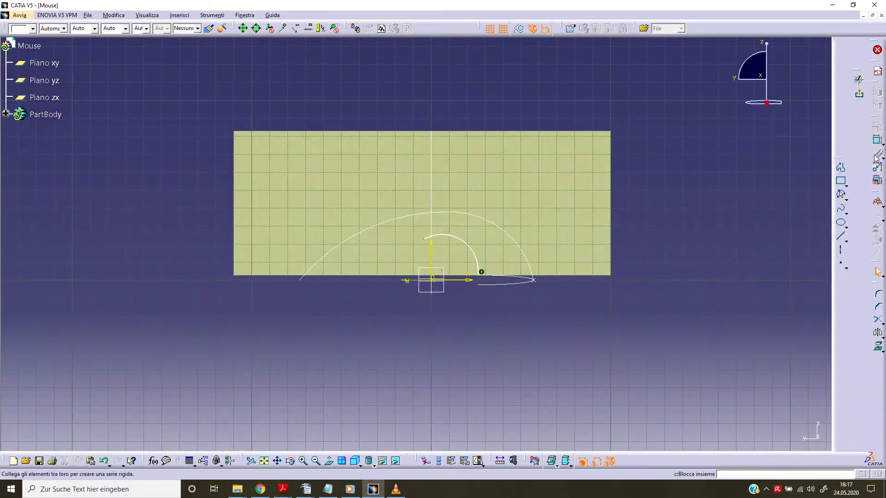
# Dimension the small arc's radius and set it to 41 mm
pyautogui.click(877, 140)
pyautogui.click(469, 243)
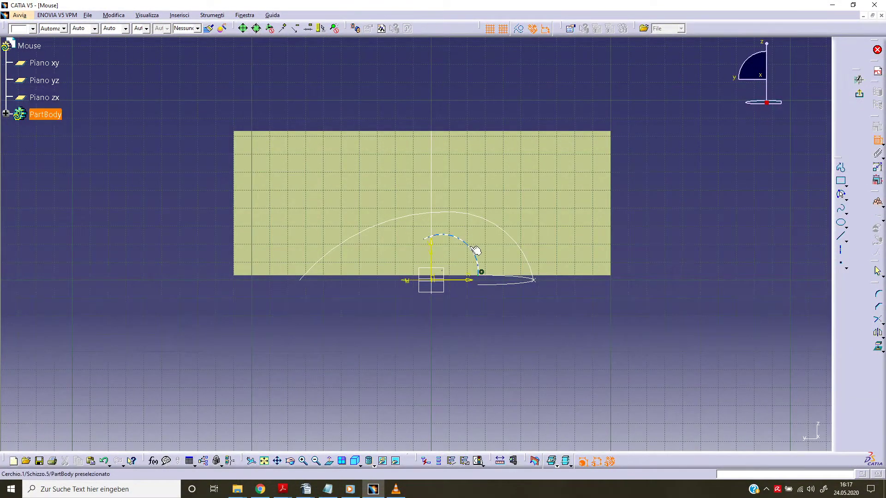
pyautogui.click(485, 239)
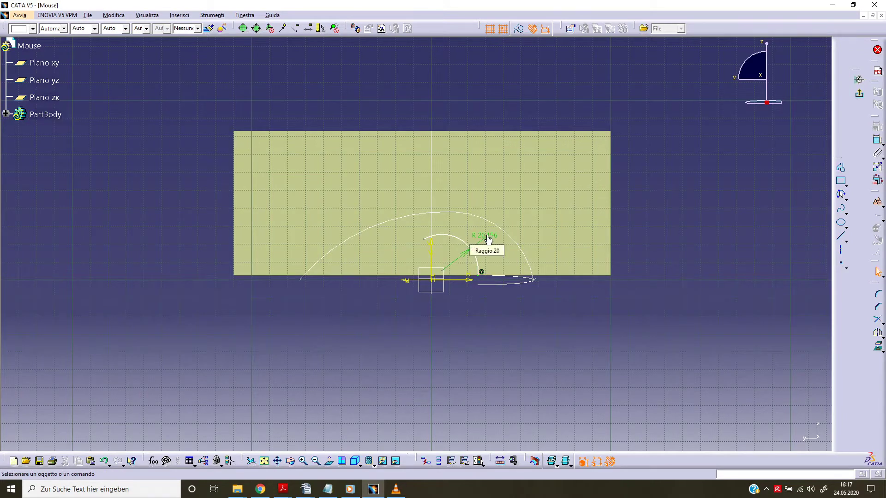
pyautogui.doubleClick(488, 239)
pyautogui.write('40')
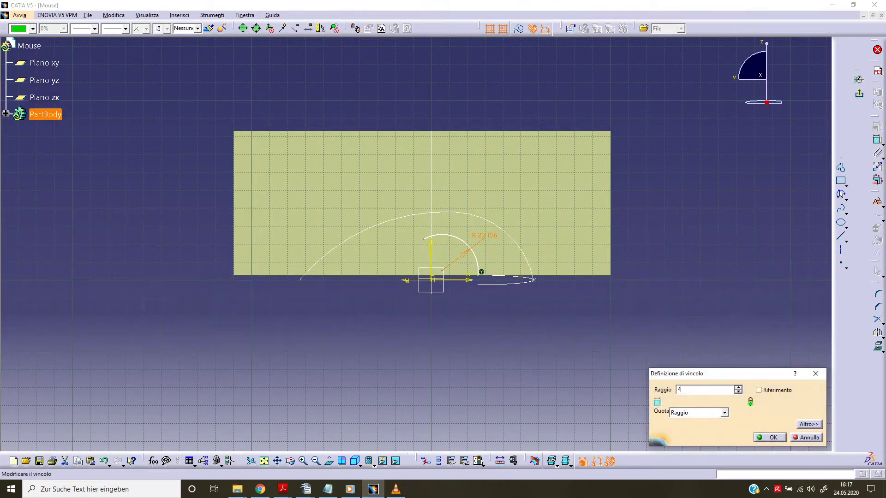
pyautogui.press('Return')
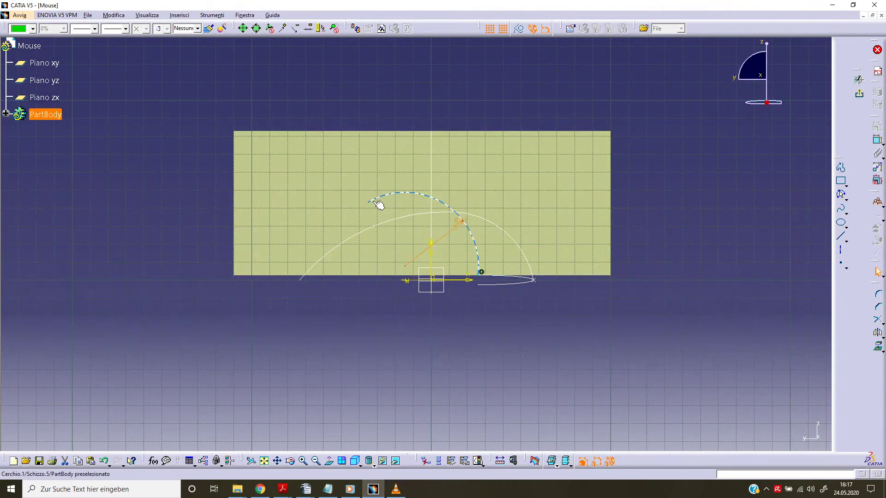
# Place the arc's upper end 7 mm from the vertical axis
pyautogui.moveTo(371, 202); pyautogui.dragTo(395, 241)
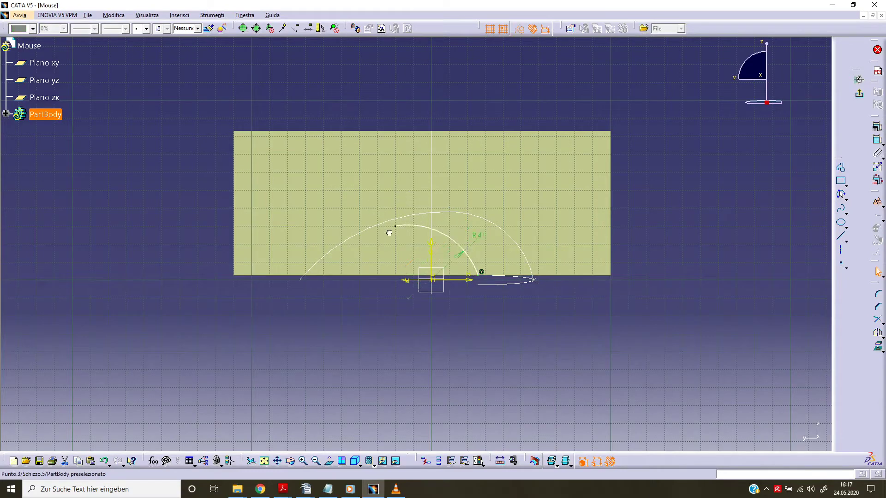
pyautogui.click(431, 259)
pyautogui.click(839, 167)
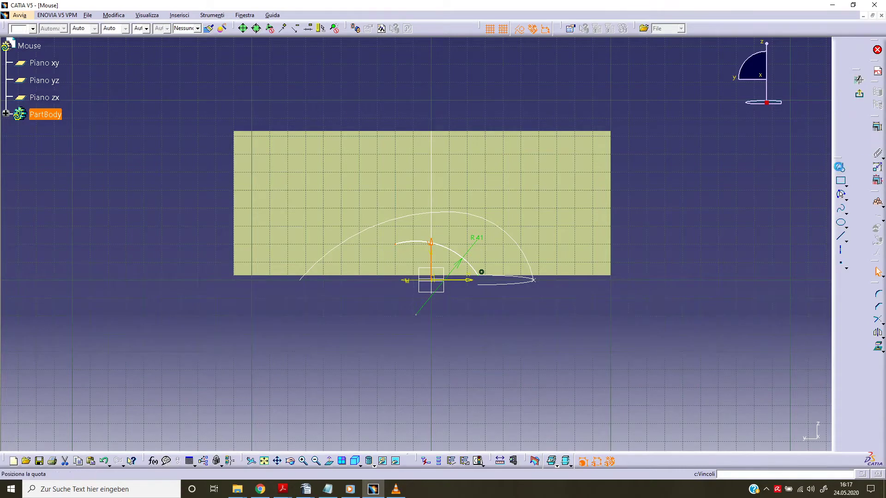
pyautogui.click(451, 347)
pyautogui.write('7')
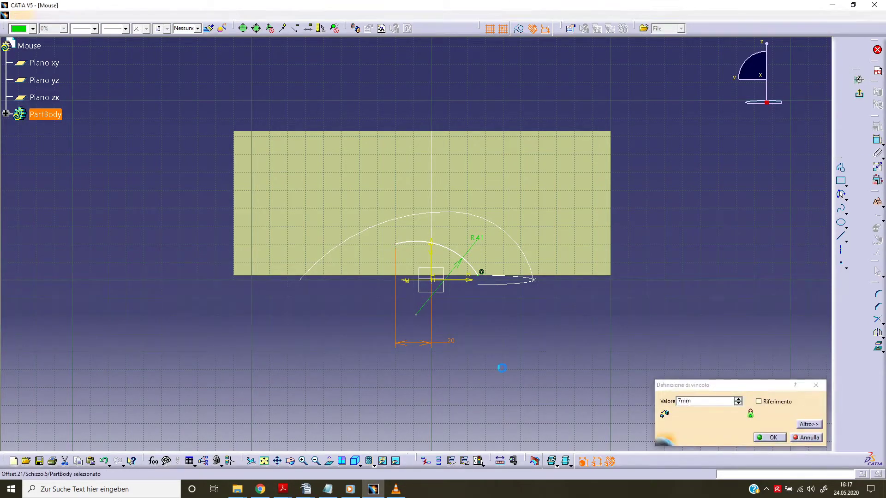
pyautogui.press('Return')
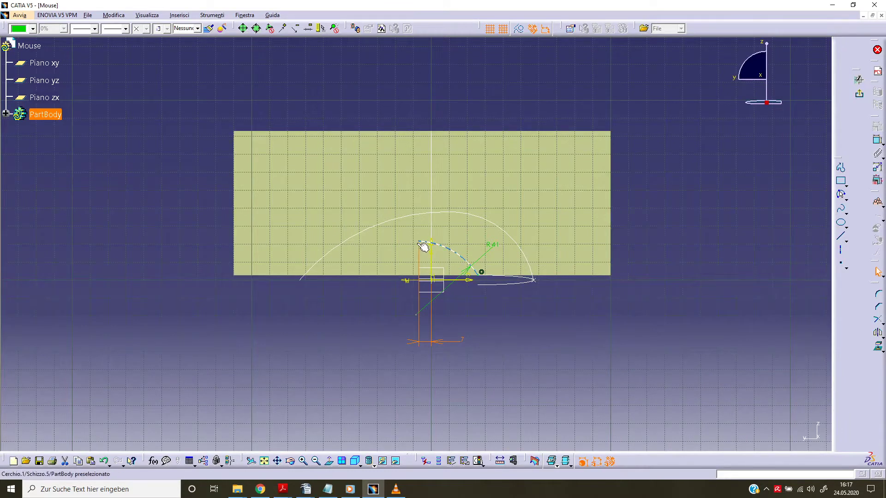
# Place the arc's upper end 18 mm above the horizontal axis
pyautogui.click(421, 243)
pyautogui.click(419, 241)
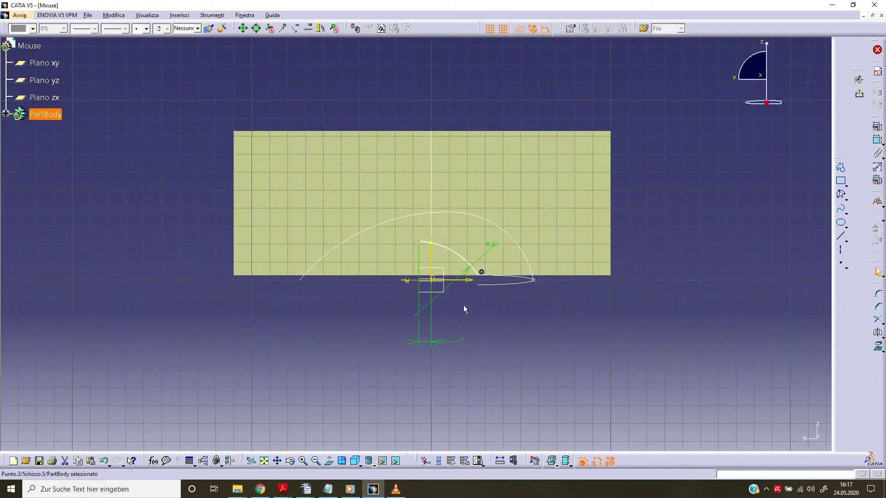
pyautogui.keyDown('ctrl'); pyautogui.click(465, 280); pyautogui.keyUp('ctrl')
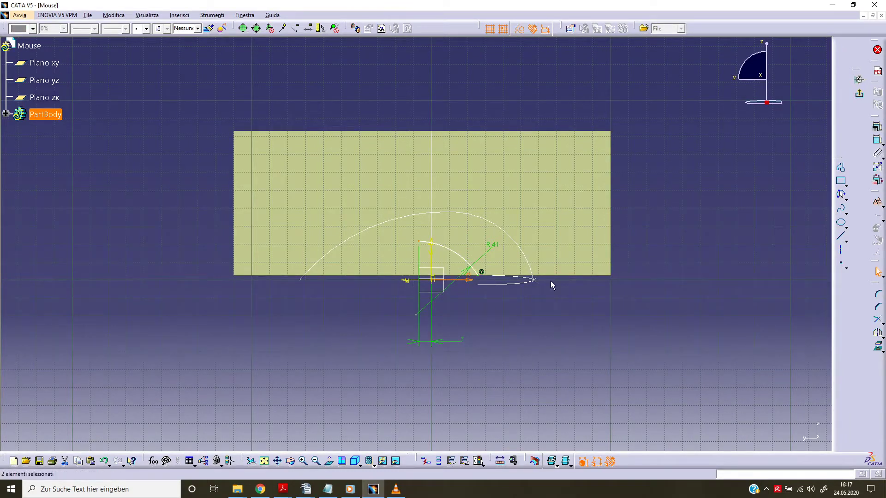
pyautogui.click(877, 140)
pyautogui.click(646, 262)
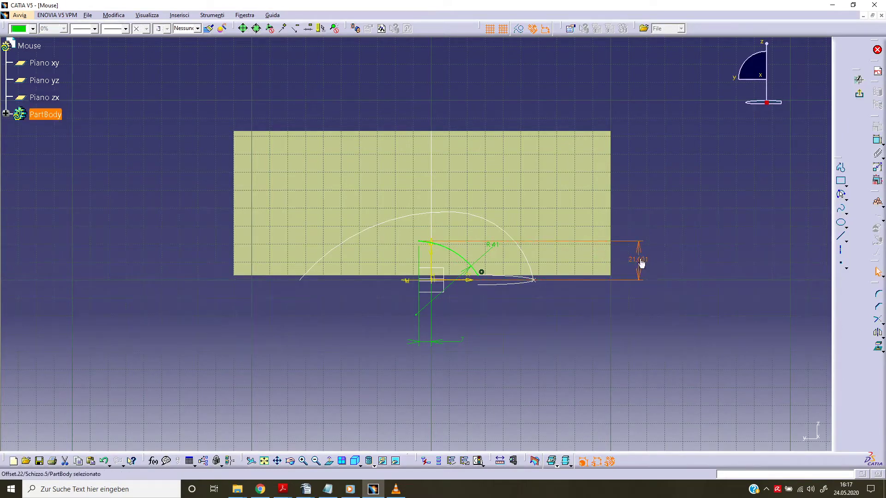
pyautogui.doubleClick(638, 259)
pyautogui.write('18')
pyautogui.press('Return')
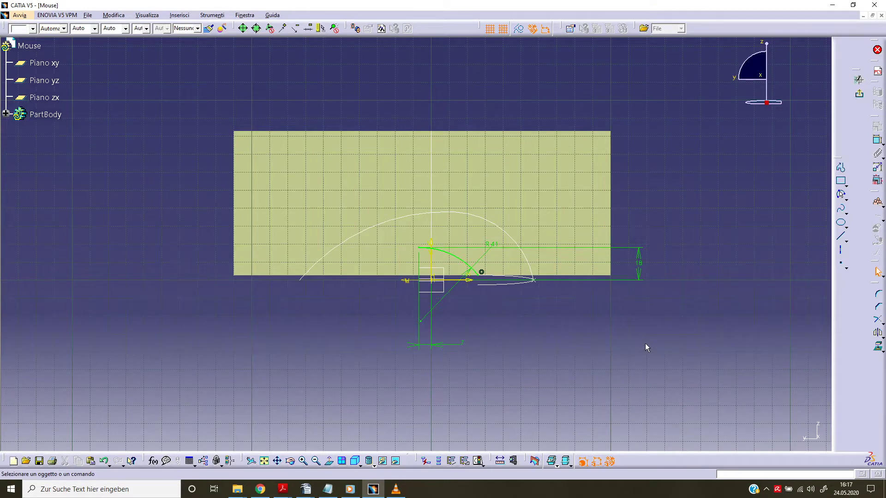
# Draw a second three-point arc running left from the small arc's upper end
pyautogui.middleClick(377, 320)
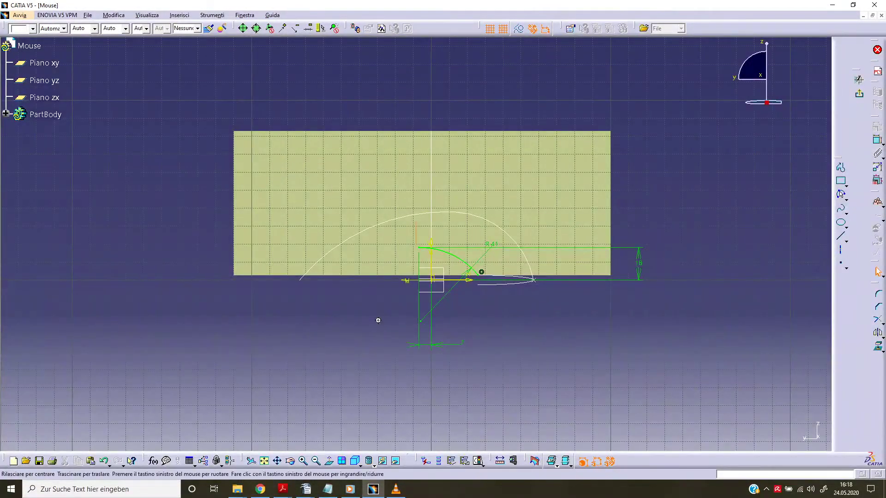
pyautogui.moveTo(378, 321); pyautogui.dragTo(506, 257, button='middle')
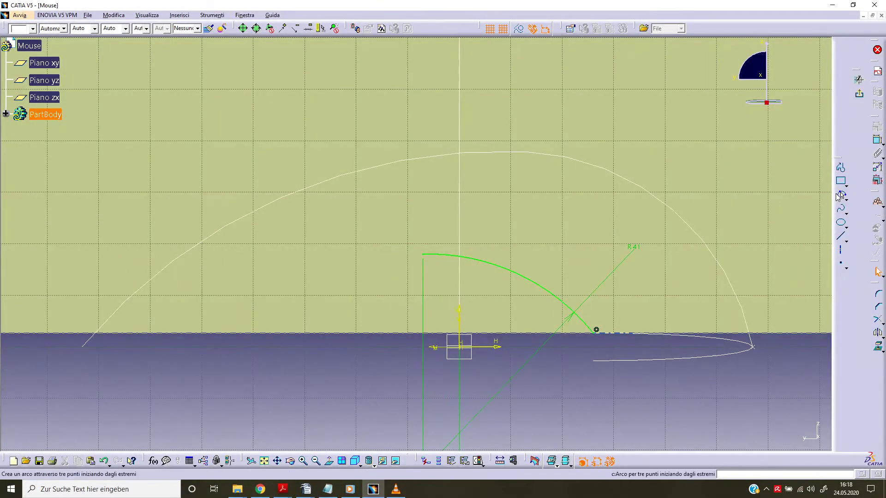
pyautogui.click(839, 196)
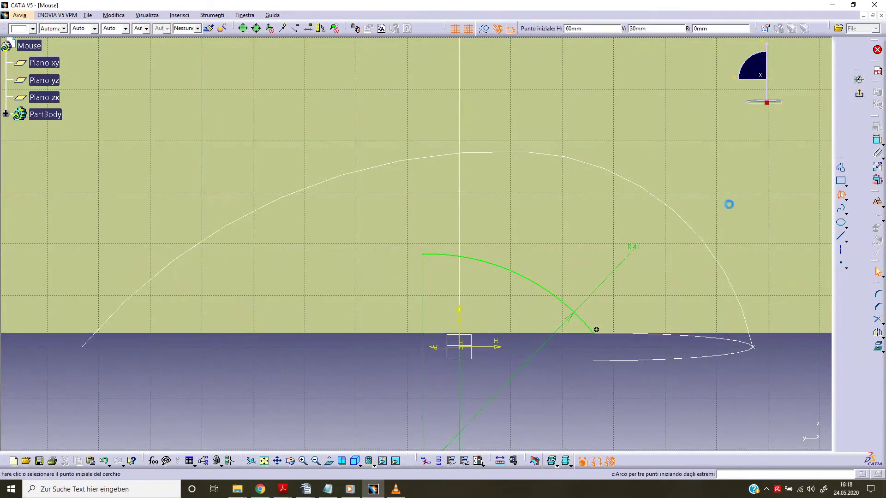
pyautogui.click(429, 257)
pyautogui.click(273, 310)
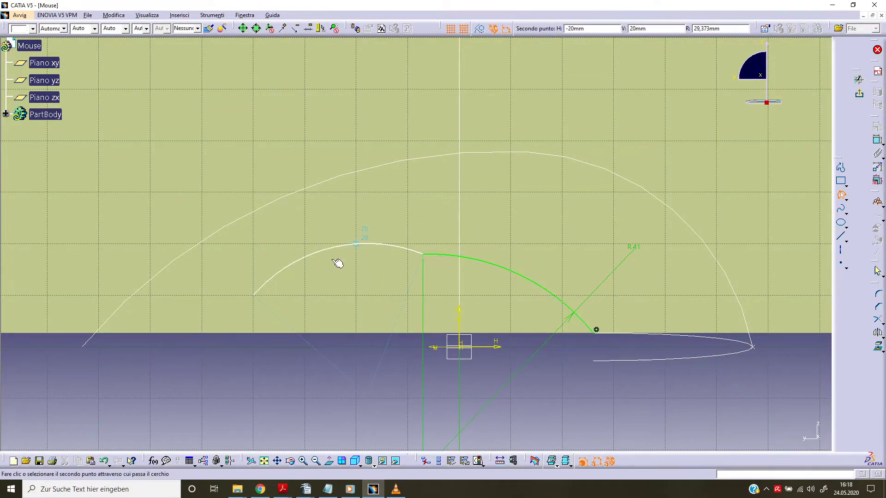
pyautogui.click(339, 266)
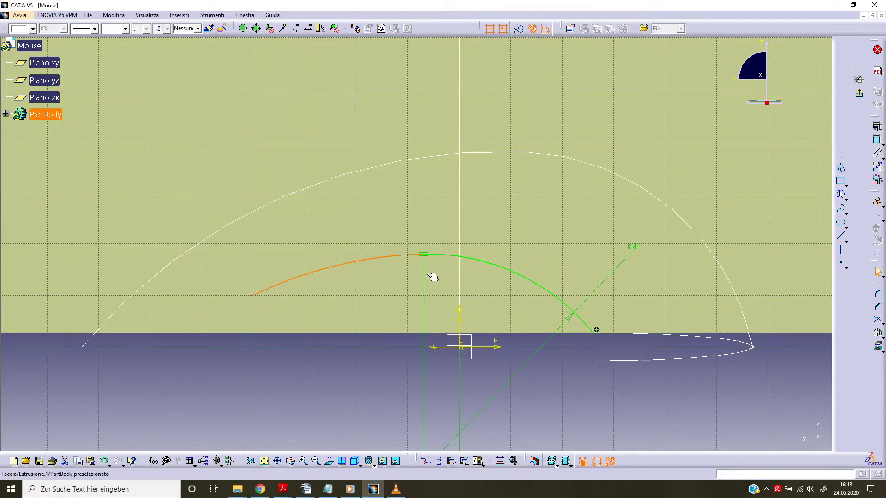
# Make the new arc's left end coincide with the surface's bottom edge
pyautogui.click(256, 296)
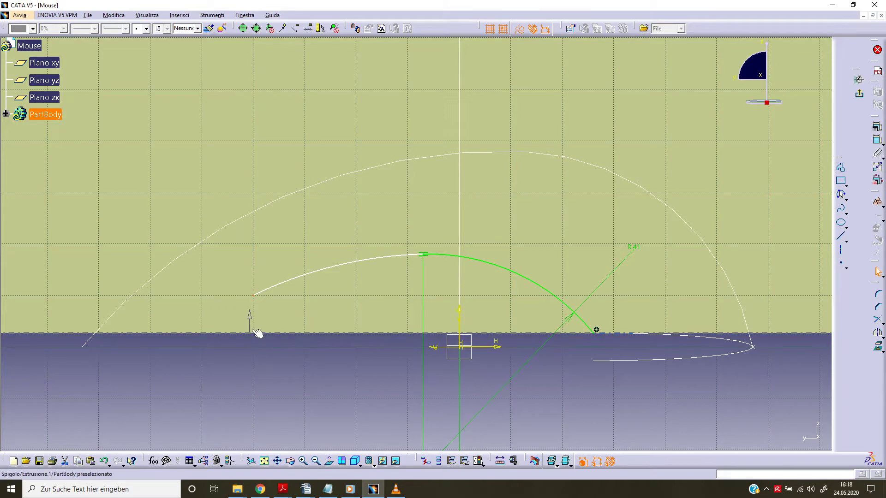
pyautogui.keyDown('ctrl'); pyautogui.click(268, 337); pyautogui.keyUp('ctrl')
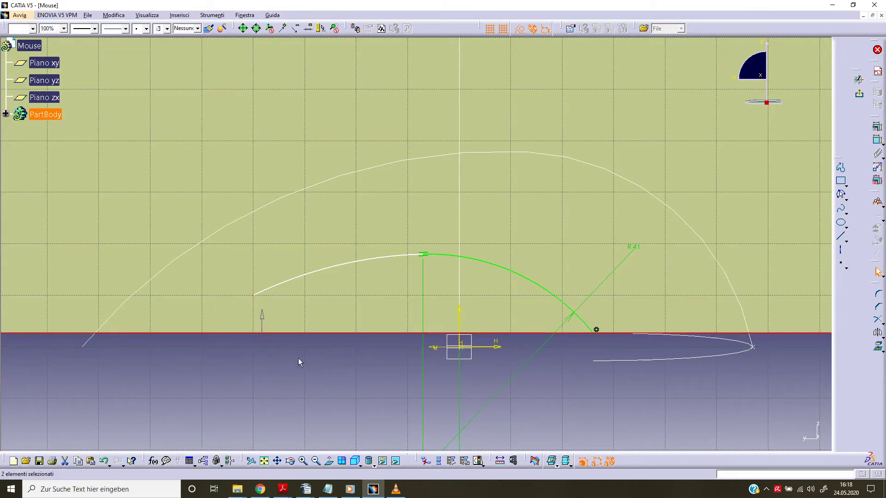
pyautogui.click(878, 127)
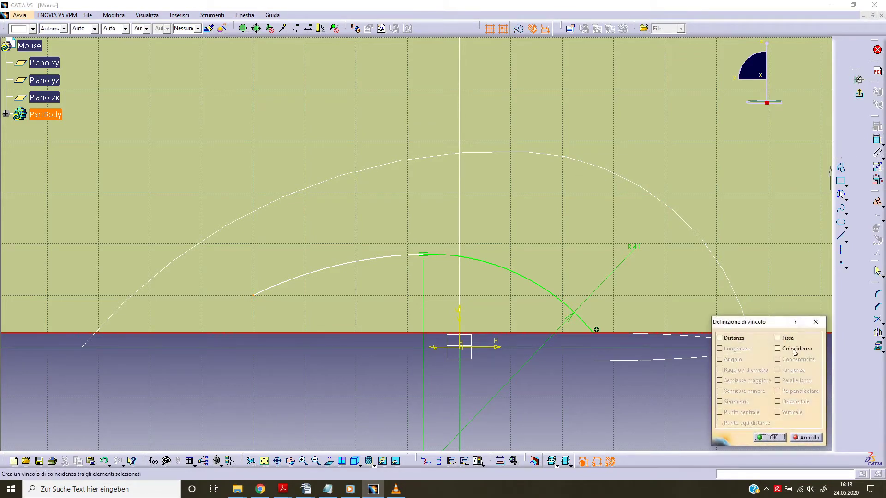
pyautogui.click(778, 348)
pyautogui.click(772, 437)
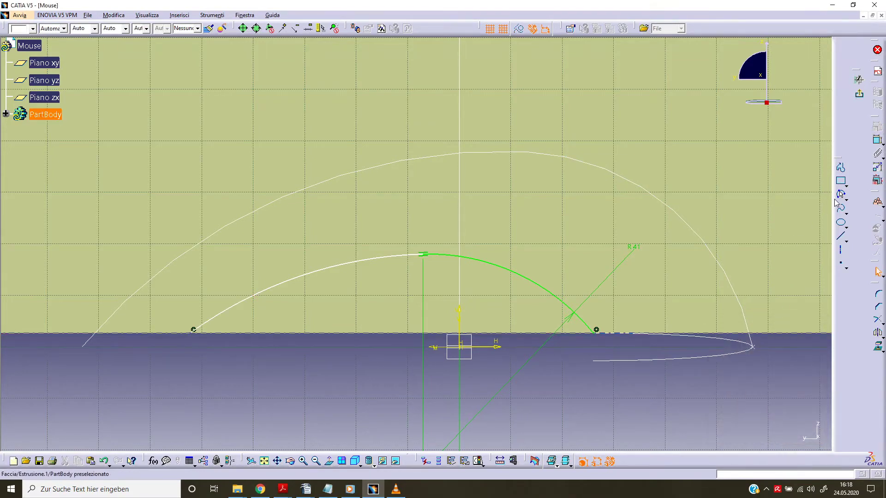
# Set the left arc's radius to 103 mm
pyautogui.click(354, 261)
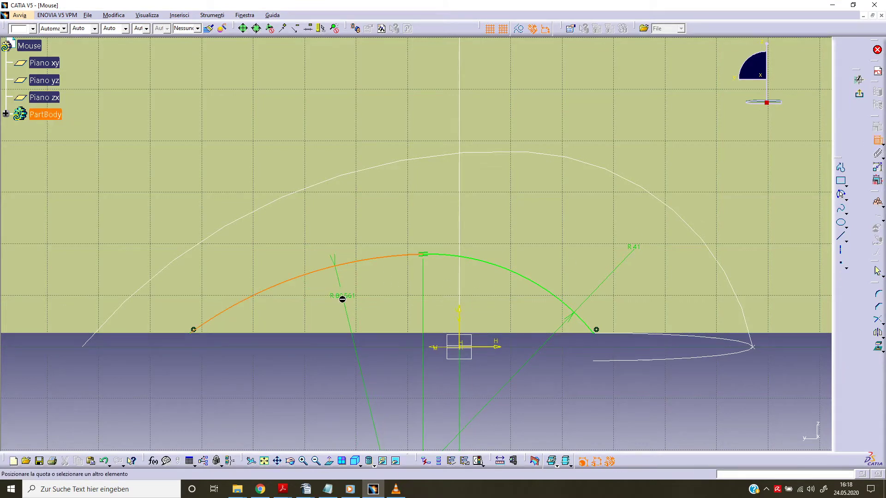
pyautogui.click(342, 300)
pyautogui.doubleClick(350, 300)
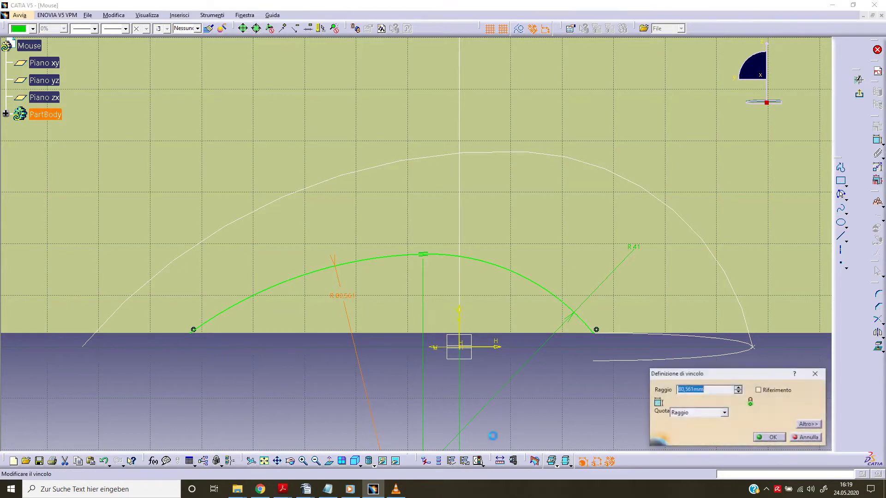
pyautogui.write('103')
pyautogui.press('Return')
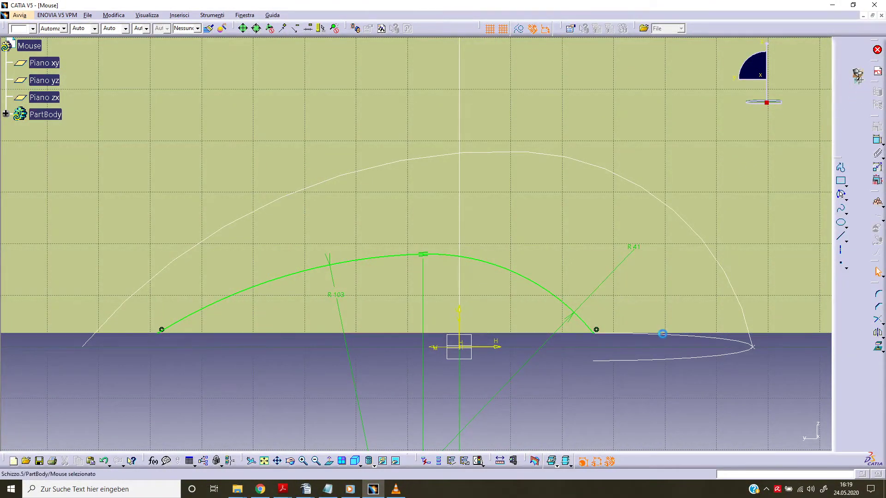
# Exit the arc sketch and start a new sketch on Piano yz
pyautogui.click(878, 273)
pyautogui.moveTo(403, 349)
pyautogui.mouseDown(button='middle')
pyautogui.moveTo(410, 374)
pyautogui.moveTo(400, 310)
pyautogui.moveTo(263, 322)
pyautogui.moveTo(362, 309)
pyautogui.moveTo(354, 358)
pyautogui.mouseUp(button='middle')
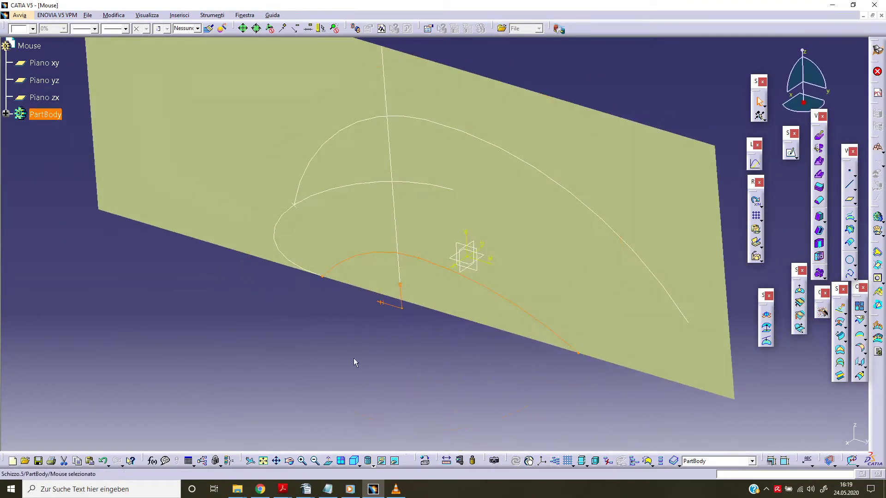
pyautogui.moveTo(292, 385); pyautogui.dragTo(371, 357, button='middle')
pyautogui.click(373, 389)
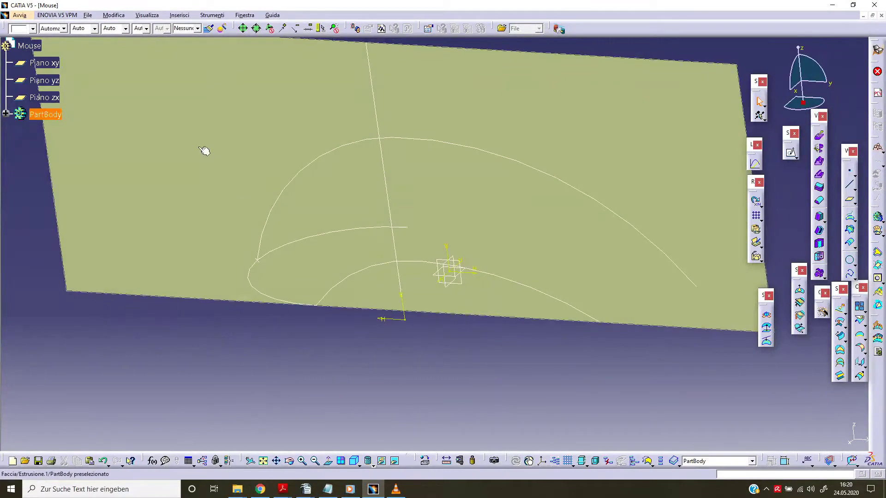
pyautogui.click(449, 271)
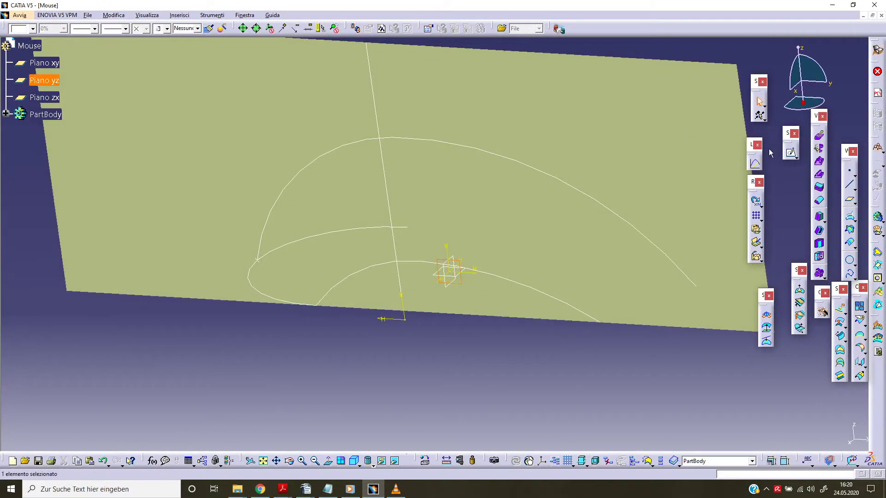
pyautogui.click(791, 153)
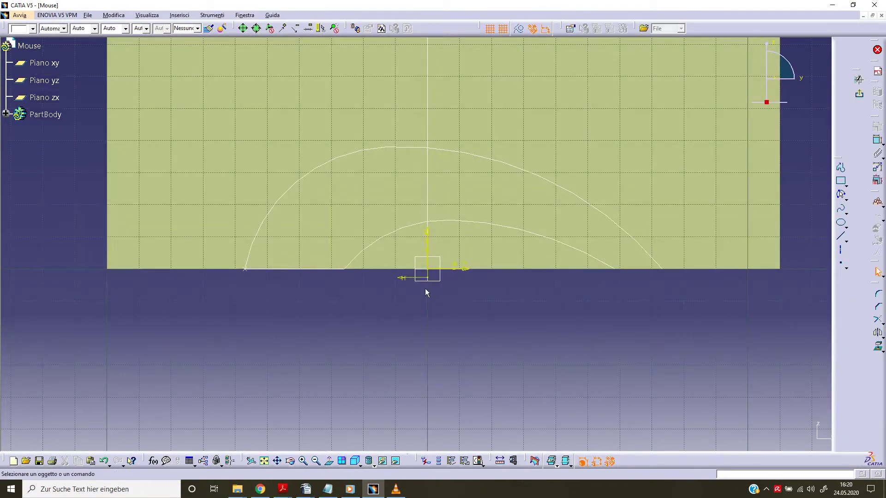
pyautogui.moveTo(422, 312); pyautogui.dragTo(424, 333, button='middle')
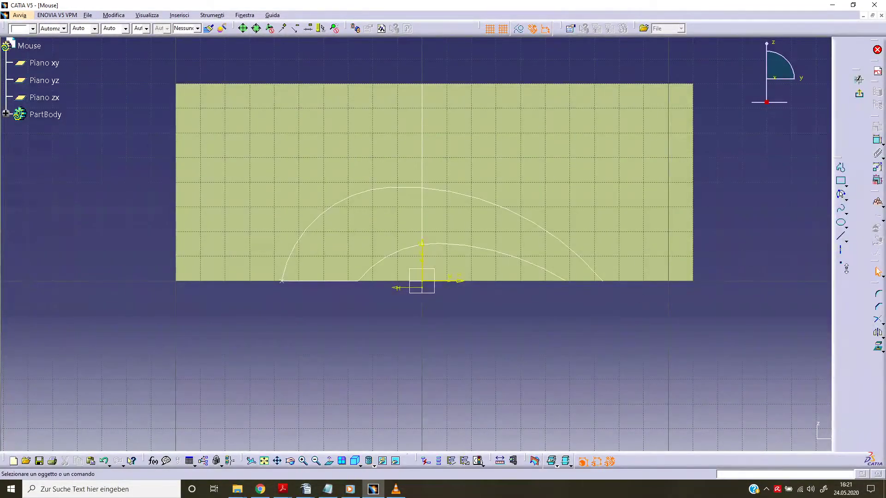
# Draw a line and constrain it to 7° from the vertical axis
pyautogui.click(837, 236)
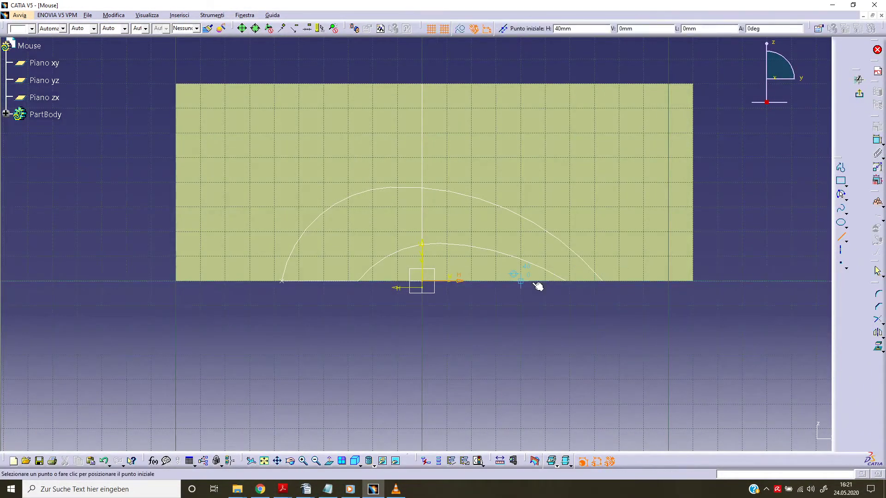
pyautogui.click(523, 277)
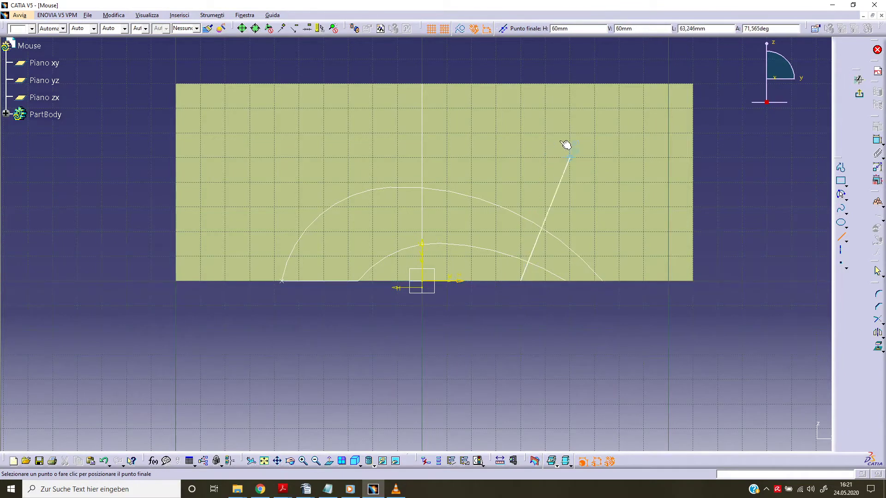
pyautogui.click(545, 109)
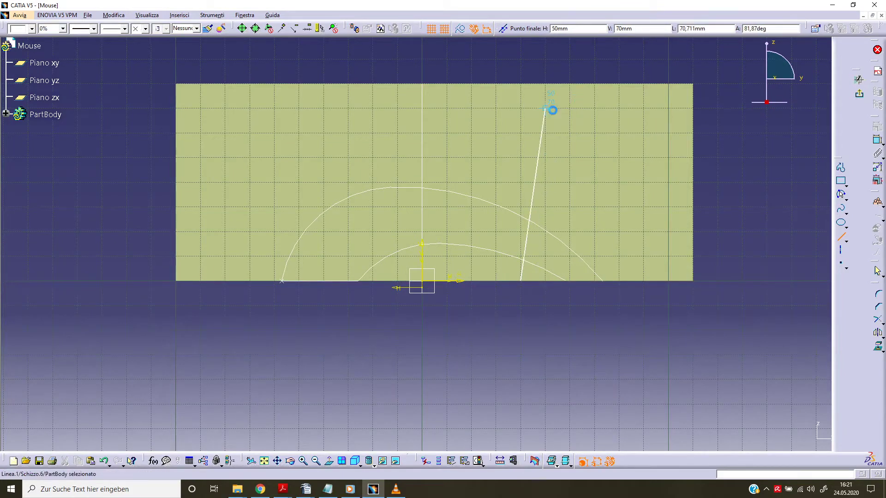
pyautogui.click(878, 140)
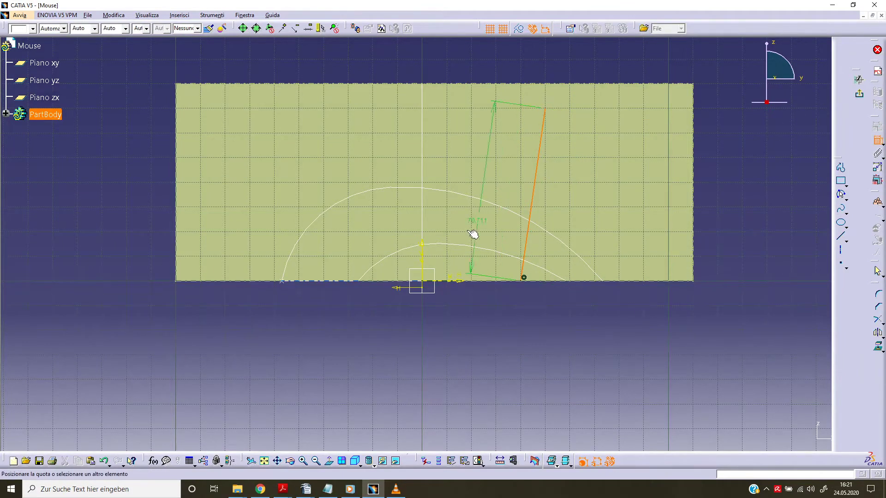
pyautogui.click(422, 250)
pyautogui.click(490, 60)
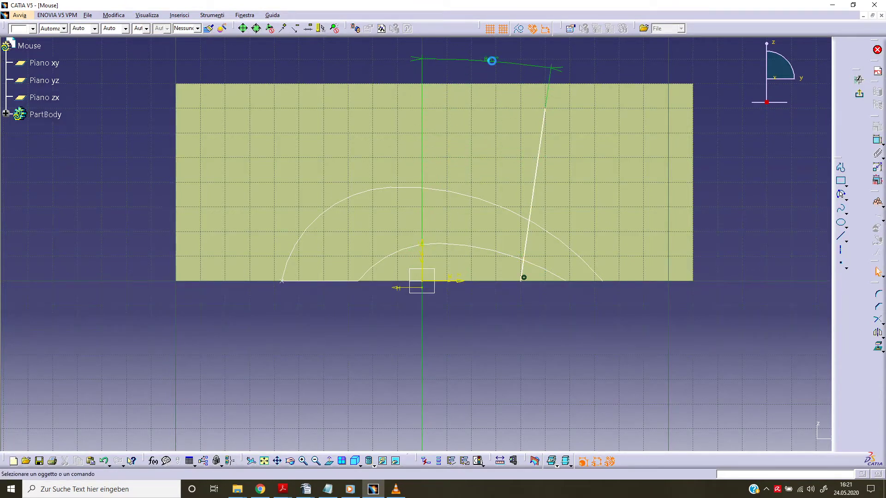
pyautogui.doubleClick(491, 59)
pyautogui.write('7')
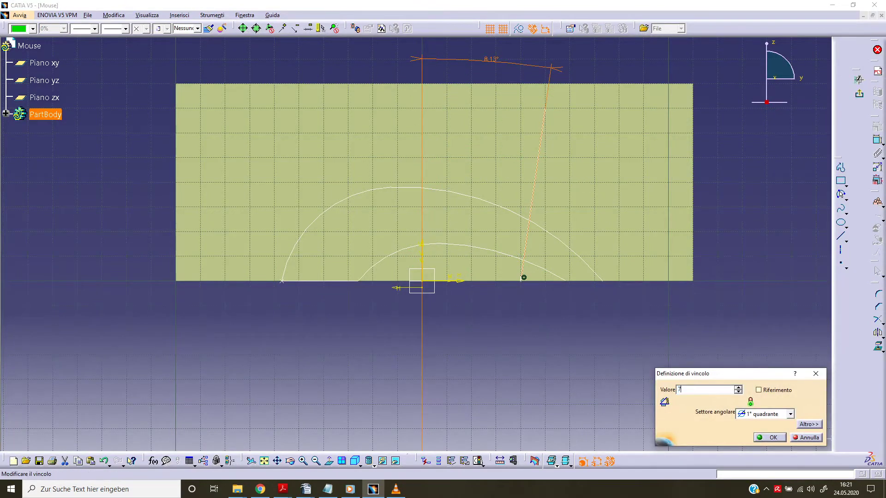
pyautogui.press('Return')
pyautogui.click(668, 332)
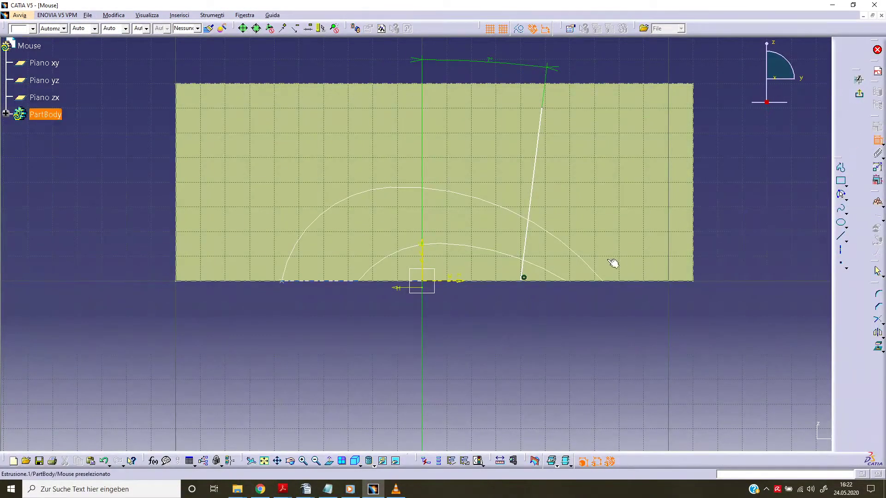
# Place the line's base 50 mm from the vertical axis and lengthen its top
pyautogui.click(524, 278)
pyautogui.click(422, 251)
pyautogui.doubleClick(475, 316)
pyautogui.write('50')
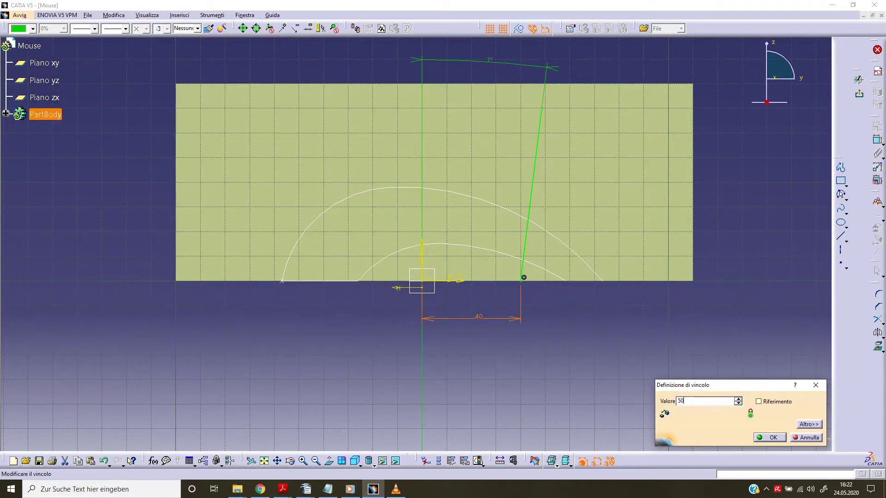
pyautogui.press('Return')
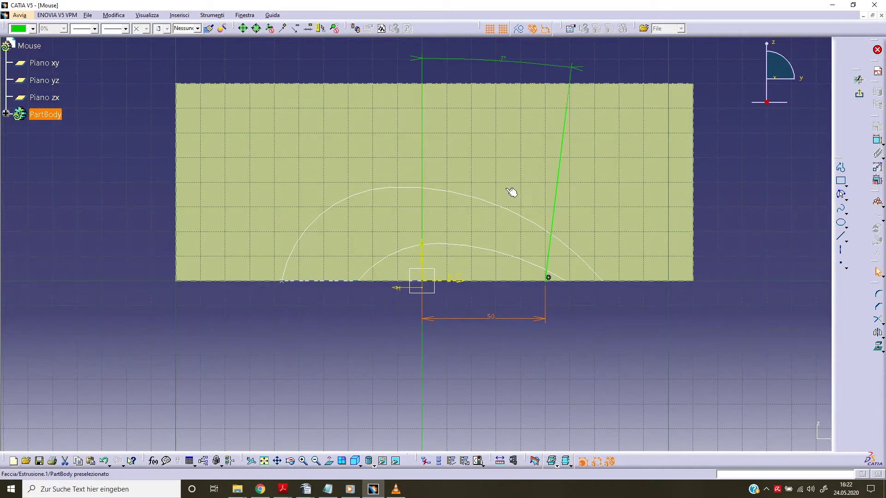
pyautogui.moveTo(568, 109); pyautogui.dragTo(574, 79)
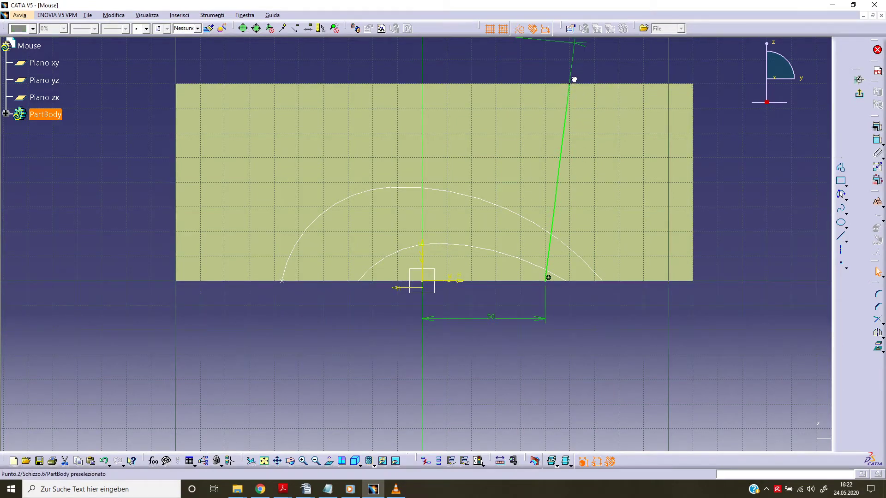
pyautogui.click(734, 166)
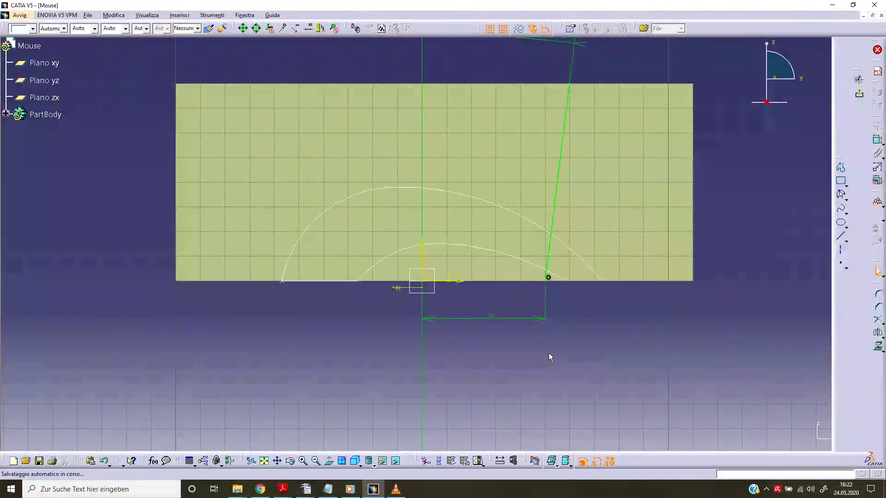
# Extrude the 7° line sketch Schizzo.6 along Piano yz, 110 mm and 100 mm
pyautogui.click(859, 94)
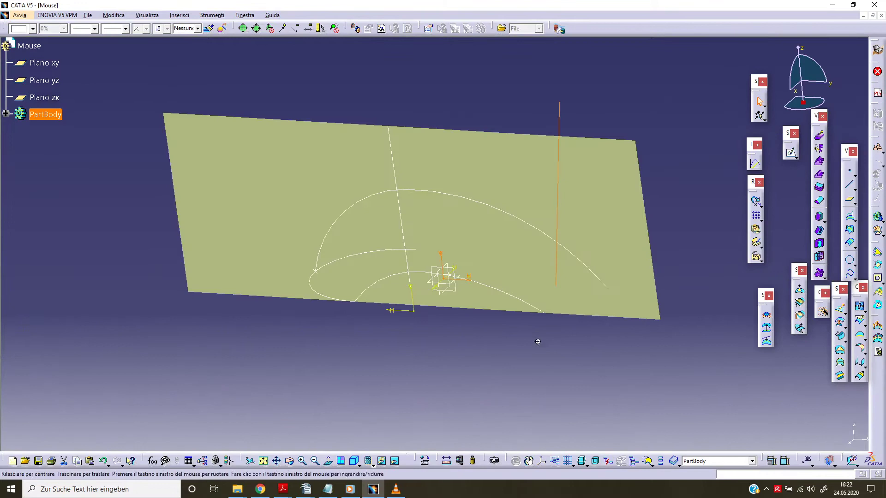
pyautogui.moveTo(538, 340); pyautogui.dragTo(318, 364, button='middle')
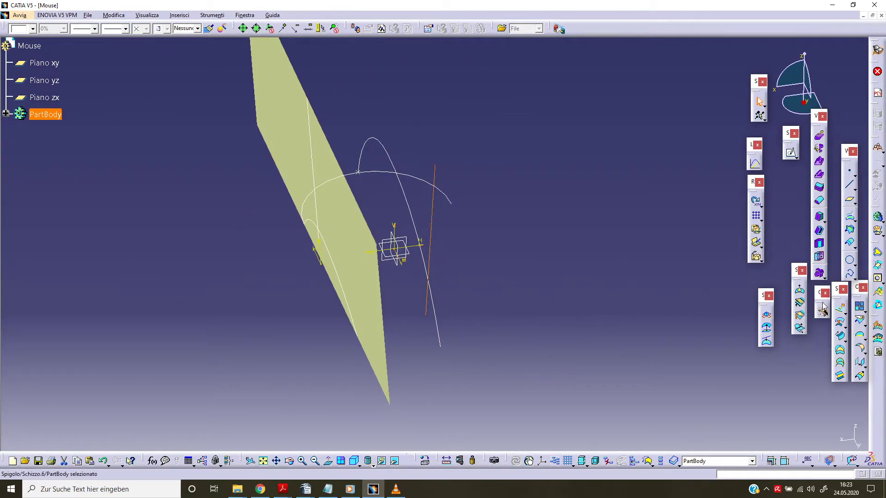
pyautogui.click(840, 307)
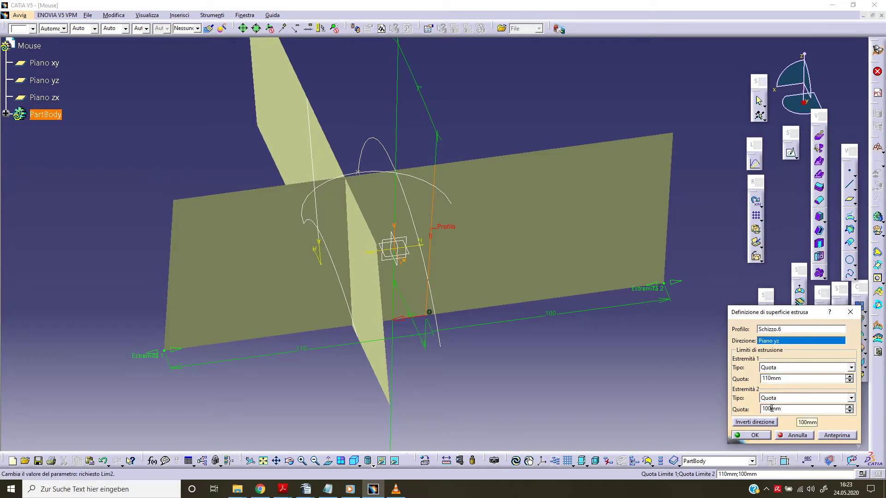
pyautogui.click(752, 435)
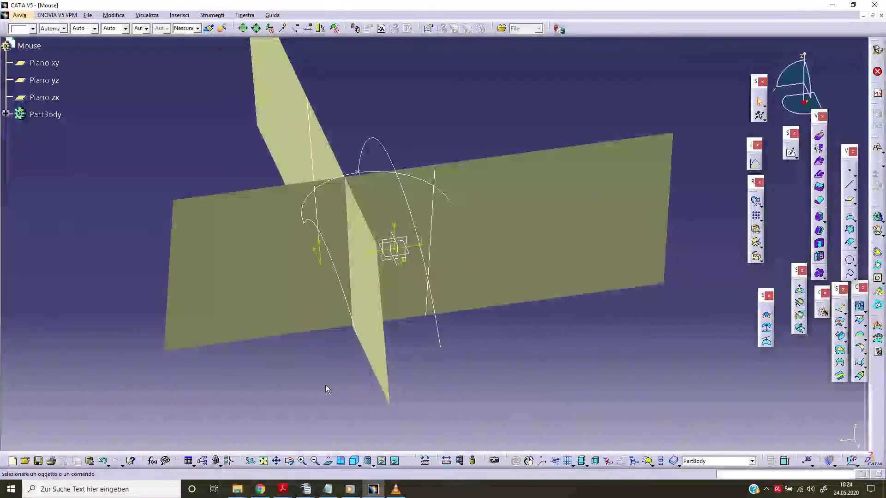
pyautogui.moveTo(302, 372)
pyautogui.mouseDown(button='middle')
pyautogui.moveTo(309, 383)
pyautogui.moveTo(369, 382)
pyautogui.moveTo(372, 405)
pyautogui.mouseUp(button='middle')
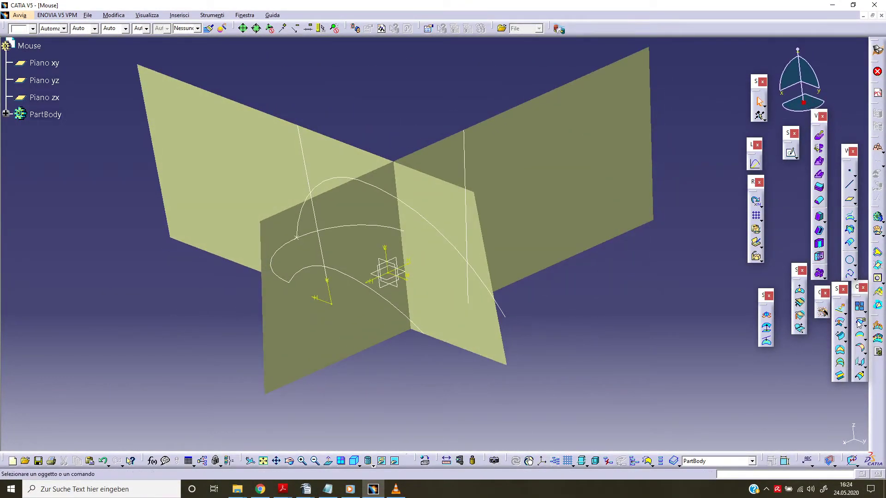
# Split Estrusione.1 with Estrusione.2 and Schizzo.5, keeping the opposite lens-shaped side
pyautogui.click(860, 334)
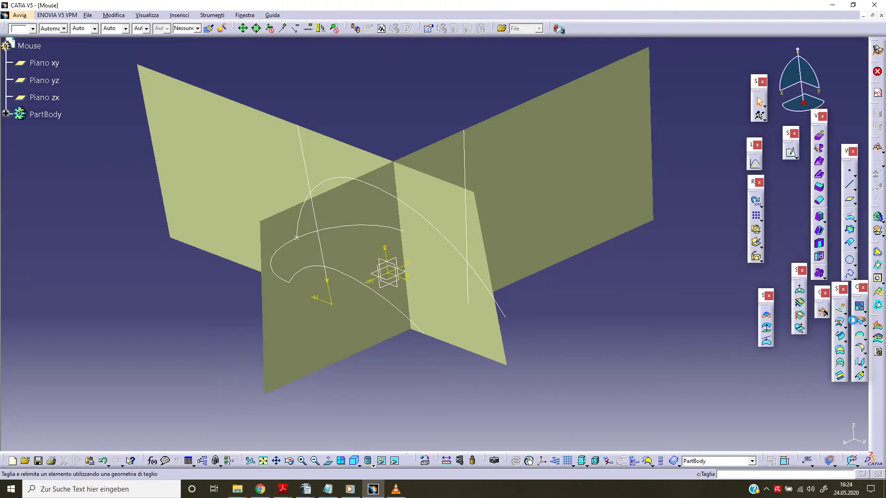
pyautogui.click(240, 152)
pyautogui.click(334, 341)
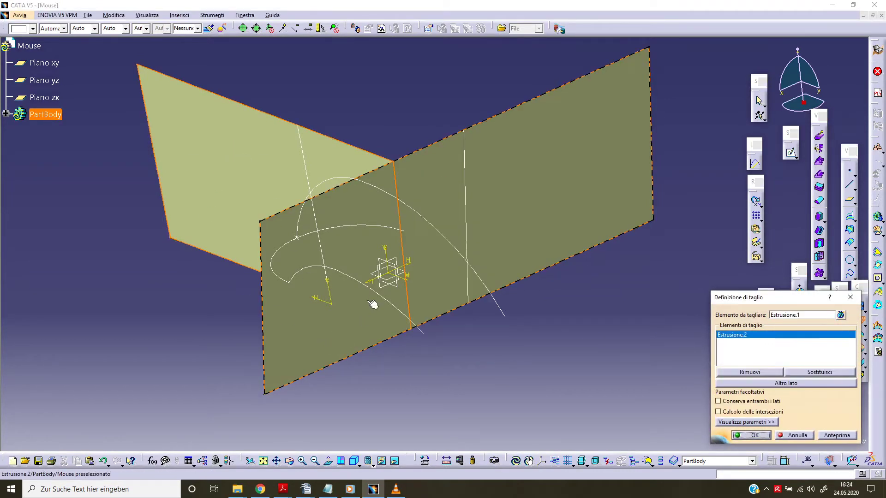
pyautogui.click(377, 292)
pyautogui.moveTo(355, 391)
pyautogui.mouseDown(button='middle')
pyautogui.moveTo(357, 364)
pyautogui.moveTo(396, 386)
pyautogui.mouseUp(button='middle')
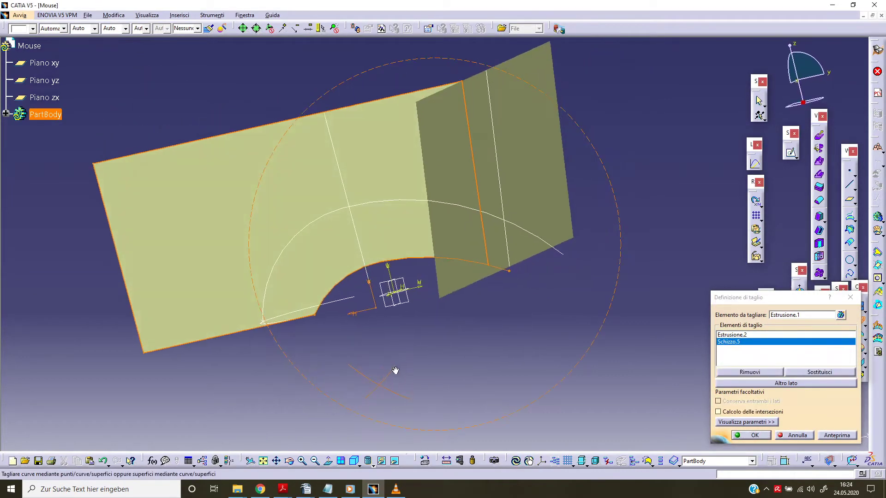
pyautogui.click(786, 382)
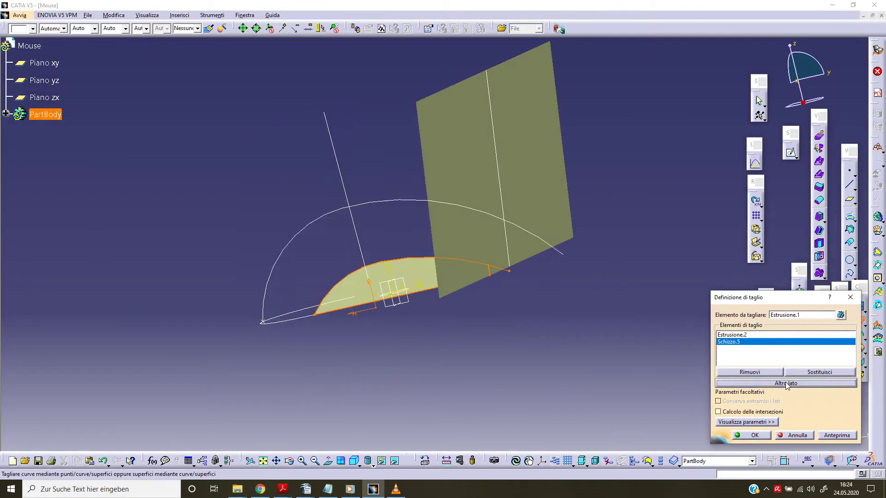
pyautogui.moveTo(258, 345); pyautogui.dragTo(289, 333, button='middle')
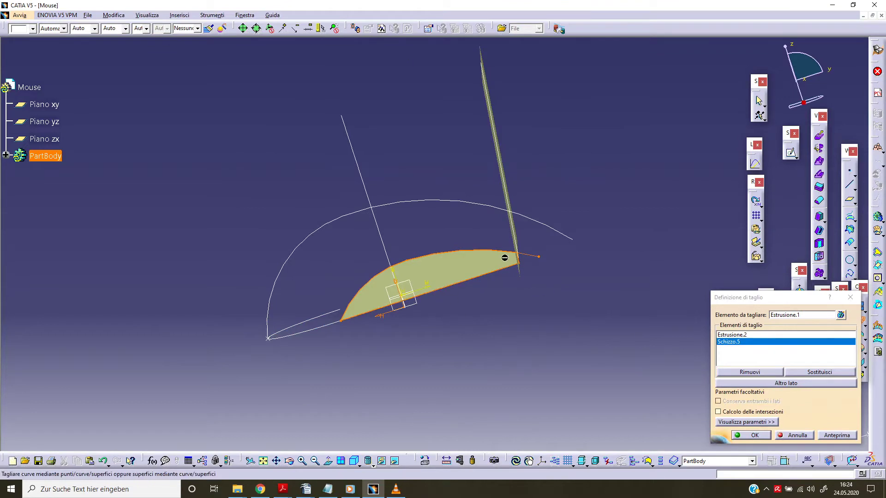
pyautogui.click(749, 434)
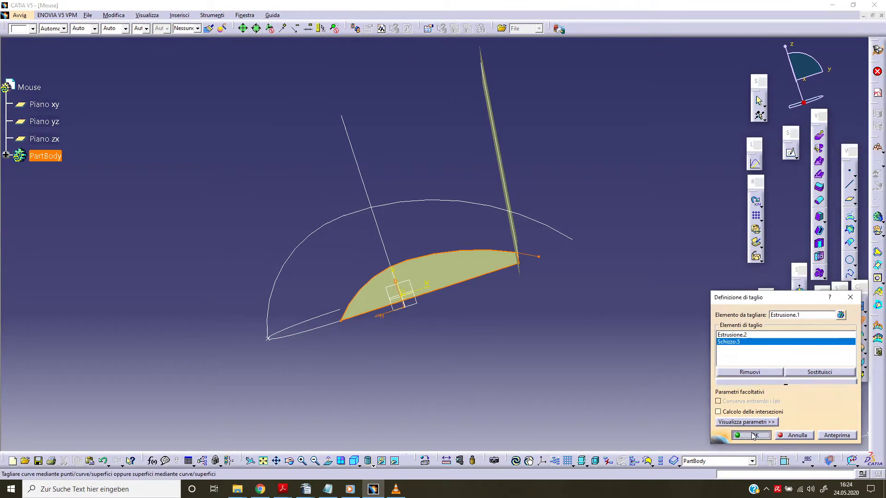
pyautogui.moveTo(540, 323); pyautogui.dragTo(494, 342, button='middle')
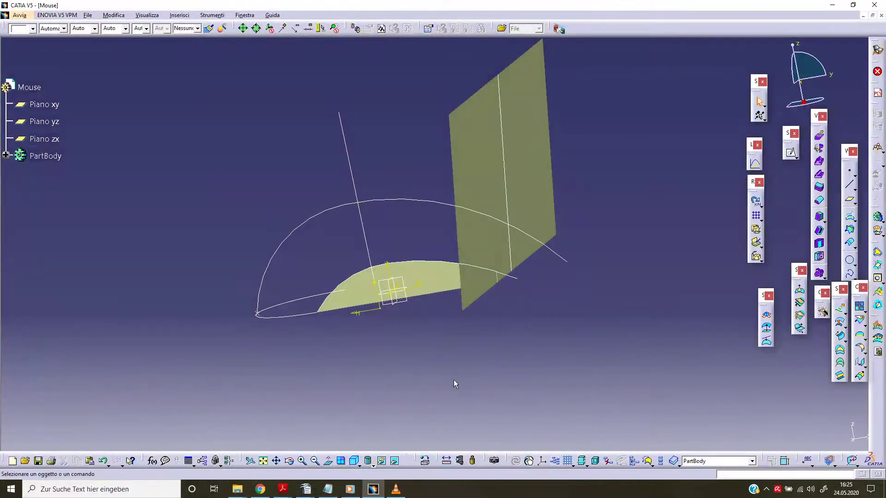
# Hide the vertical helper plane and the slanted line
pyautogui.click(356, 178)
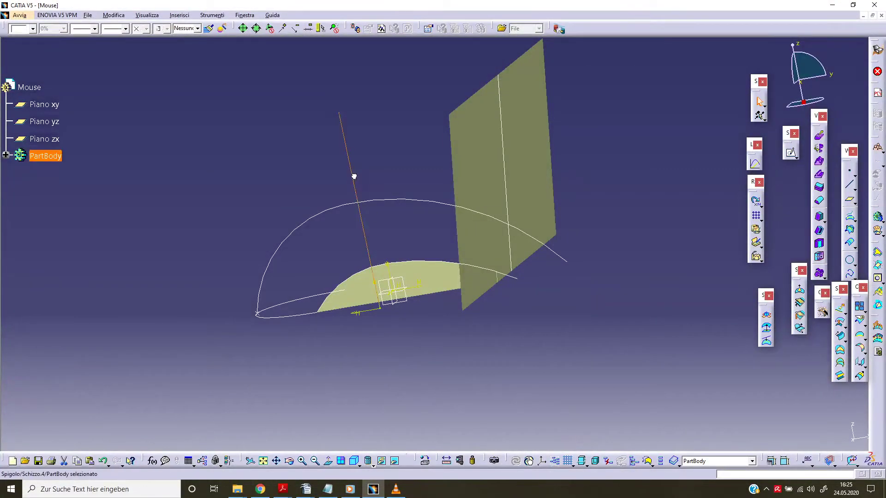
pyautogui.click(505, 162)
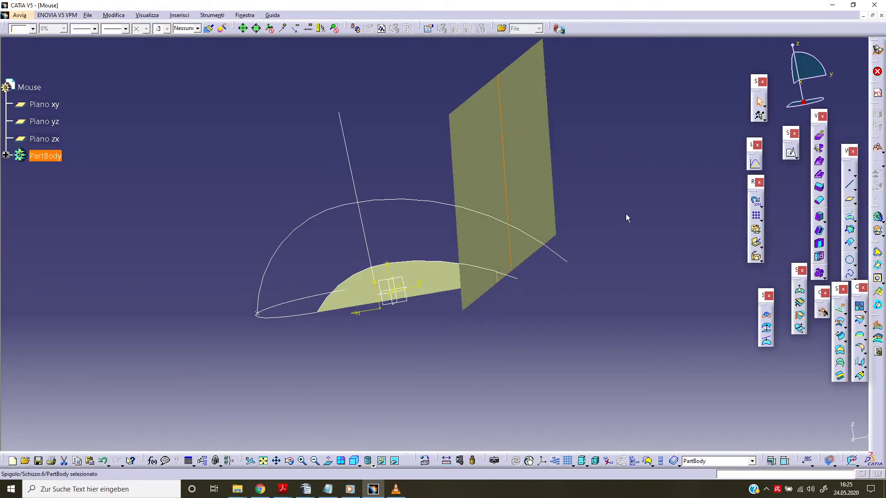
pyautogui.keyDown('ctrl'); pyautogui.click(355, 179); pyautogui.keyUp('ctrl')
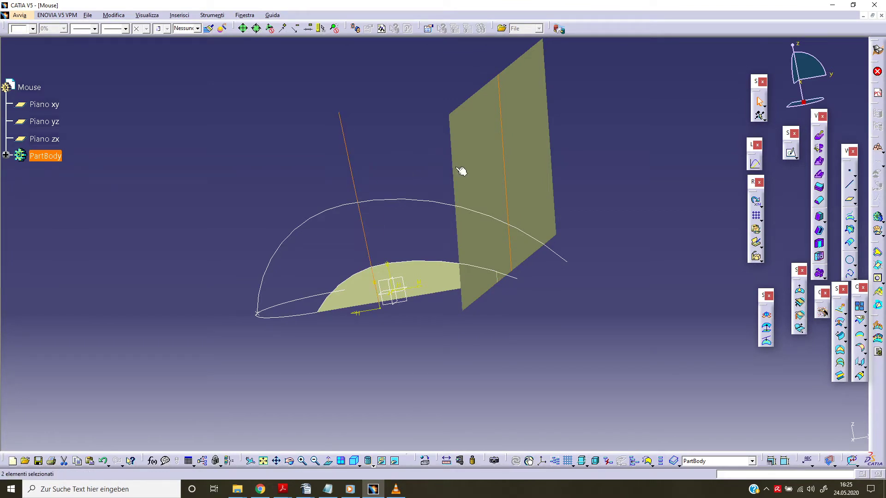
pyautogui.keyDown('ctrl'); pyautogui.click(461, 171); pyautogui.keyUp('ctrl')
pyautogui.rightClick(480, 184)
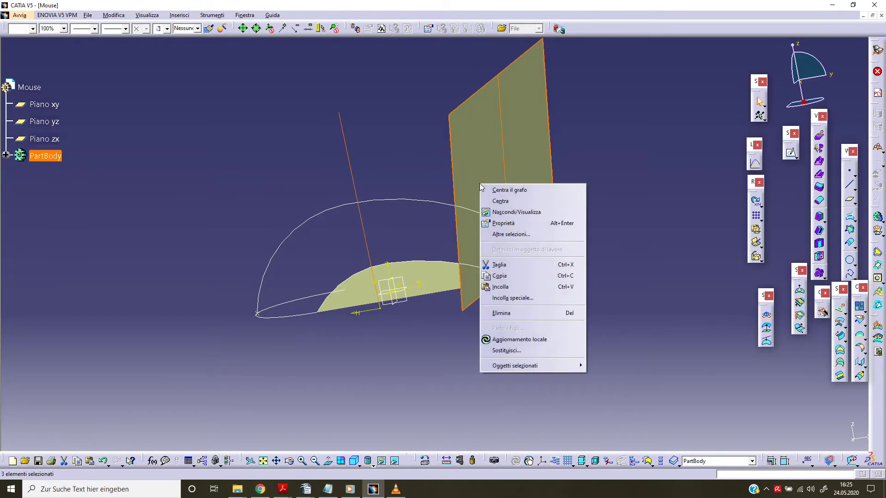
pyautogui.click(519, 215)
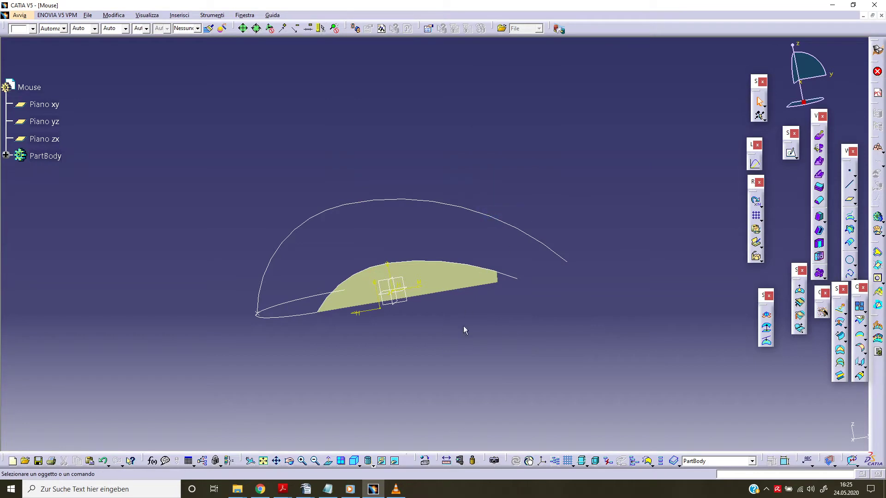
pyautogui.moveTo(420, 351); pyautogui.dragTo(402, 339, button='middle')
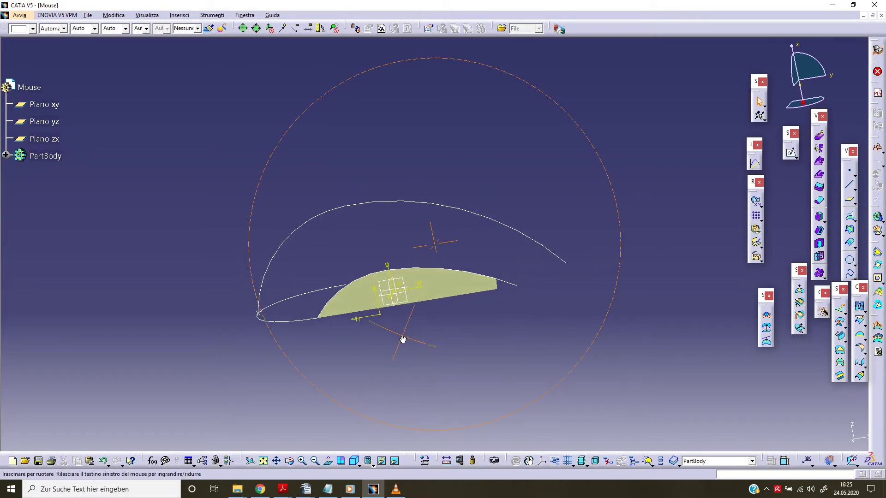
# Mirror the side surface and its edge across Piano yz with Symmetry
pyautogui.click(451, 287)
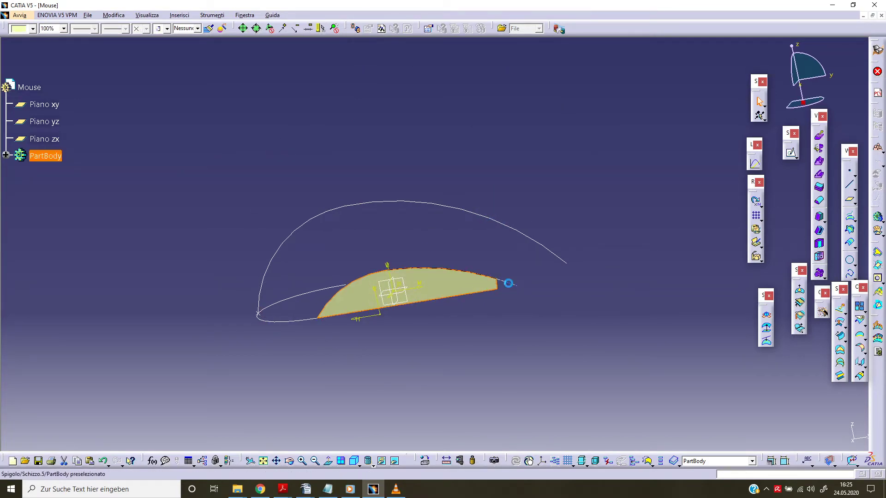
pyautogui.keyDown('ctrl'); pyautogui.click(508, 284); pyautogui.keyUp('ctrl')
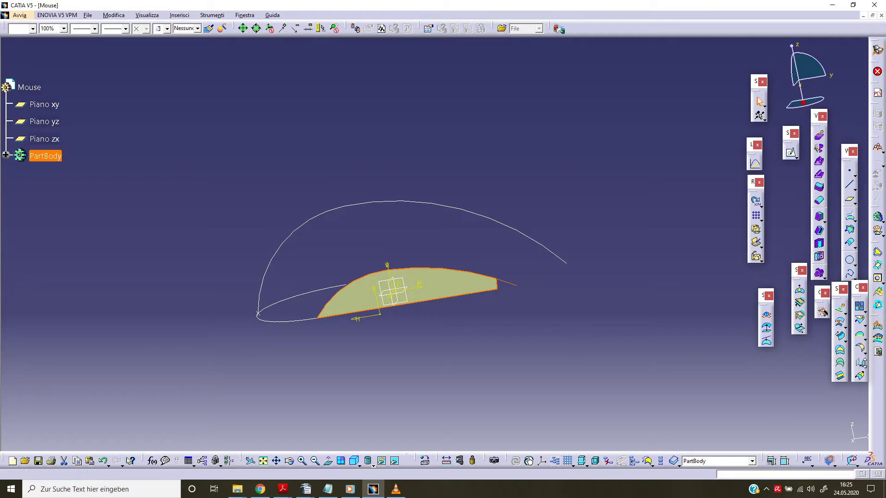
pyautogui.click(861, 376)
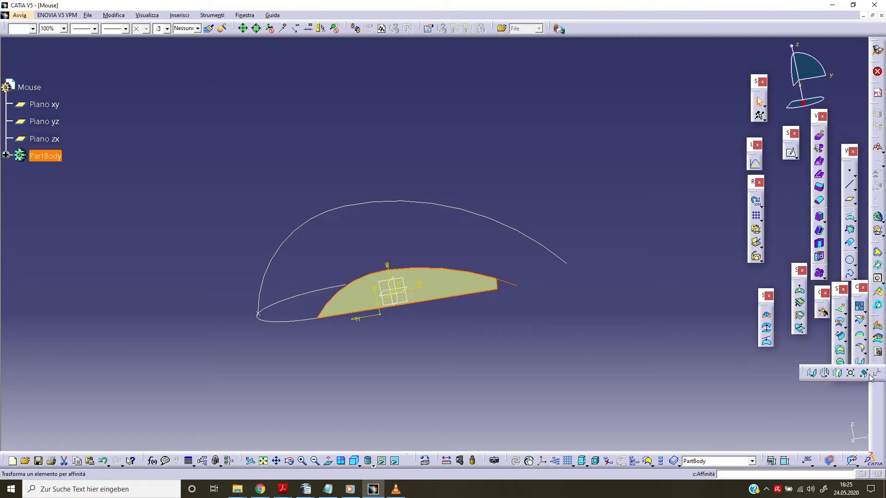
pyautogui.click(837, 372)
pyautogui.moveTo(415, 367)
pyautogui.mouseDown(button='middle')
pyautogui.moveTo(390, 393)
pyautogui.moveTo(405, 313)
pyautogui.mouseUp(button='middle')
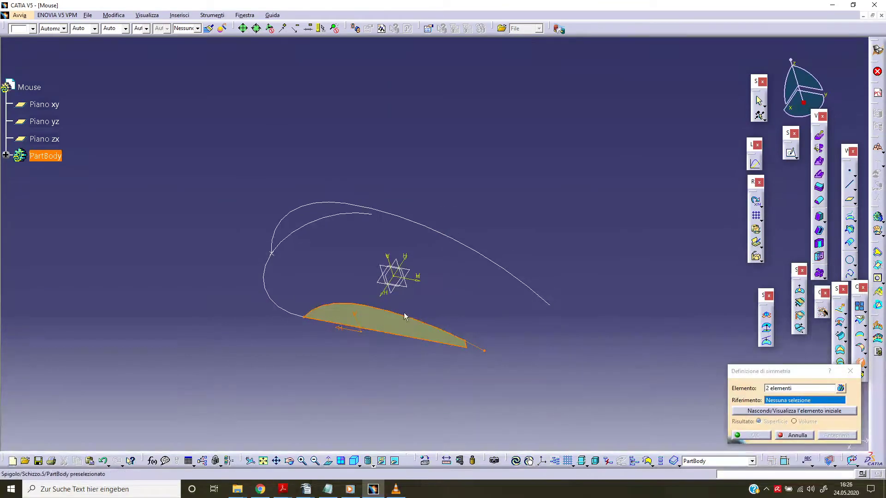
pyautogui.click(404, 288)
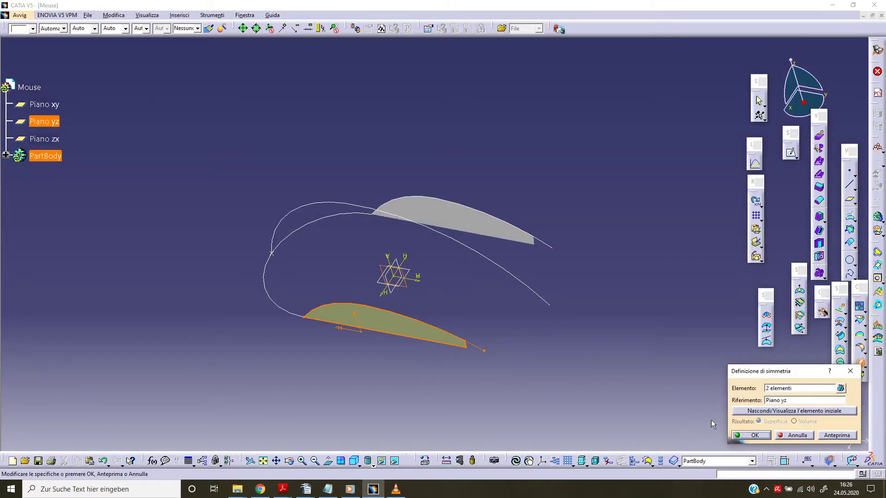
pyautogui.click(747, 435)
pyautogui.moveTo(546, 354); pyautogui.dragTo(540, 309, button='middle')
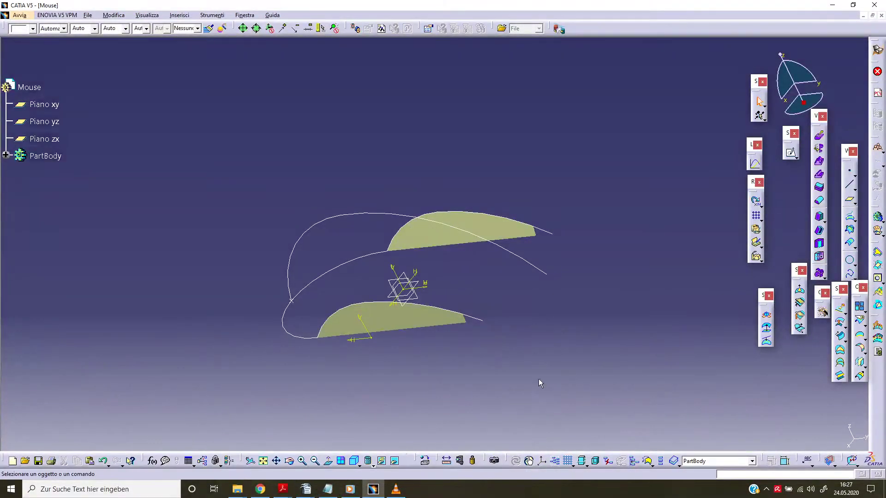
# Create a plane offset 6 mm from Piano zx
pyautogui.click(850, 199)
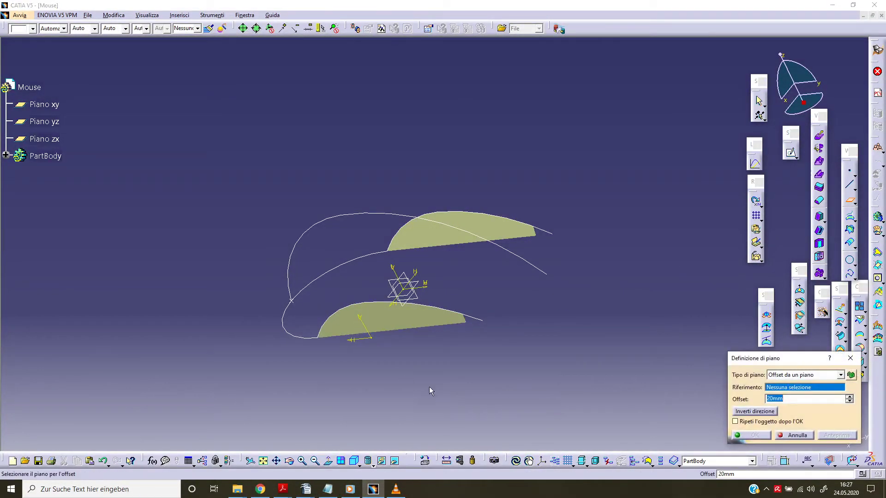
pyautogui.moveTo(429, 388); pyautogui.dragTo(405, 420, button='middle')
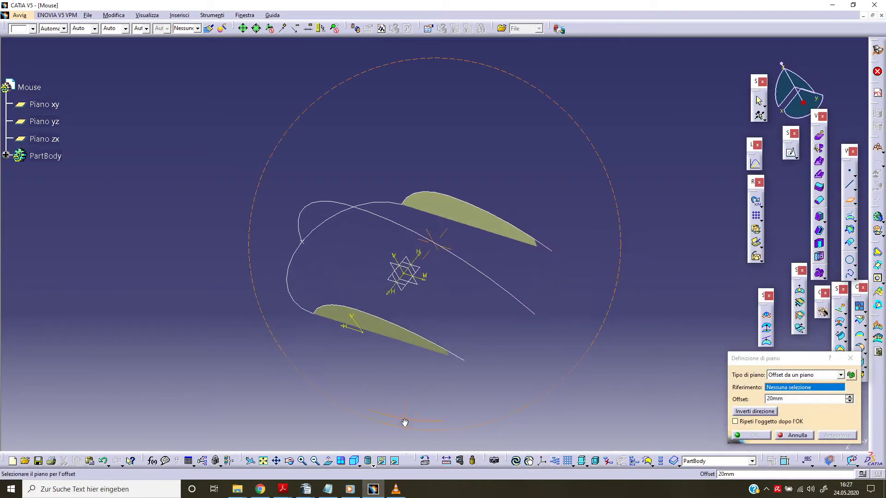
pyautogui.click(413, 262)
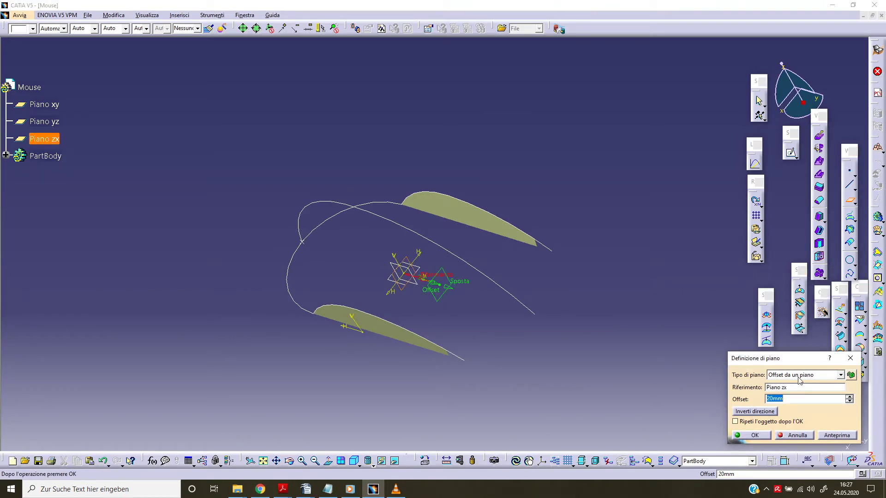
pyautogui.write('60')
pyautogui.press('Return')
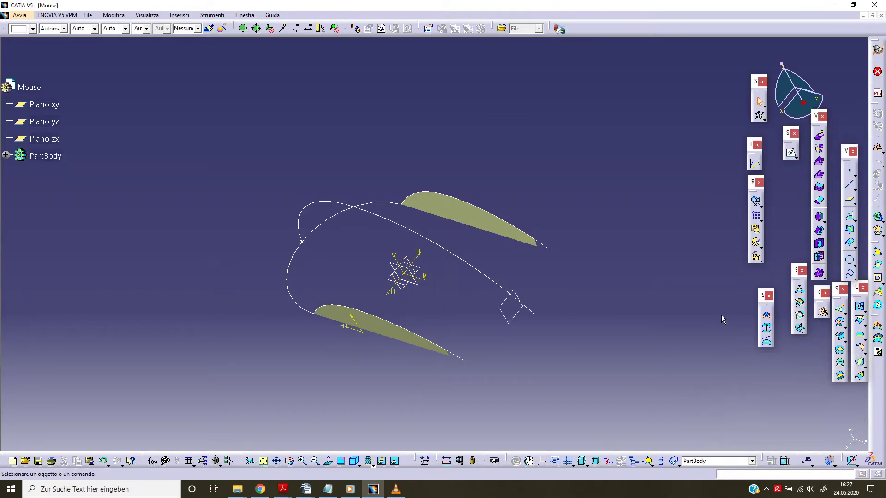
# Intersect the Schizzo.2 outline curve with the new plane, then hide the plane
pyautogui.moveTo(485, 376)
pyautogui.mouseDown(button='middle')
pyautogui.moveTo(516, 346)
pyautogui.moveTo(524, 298)
pyautogui.mouseUp(button='middle')
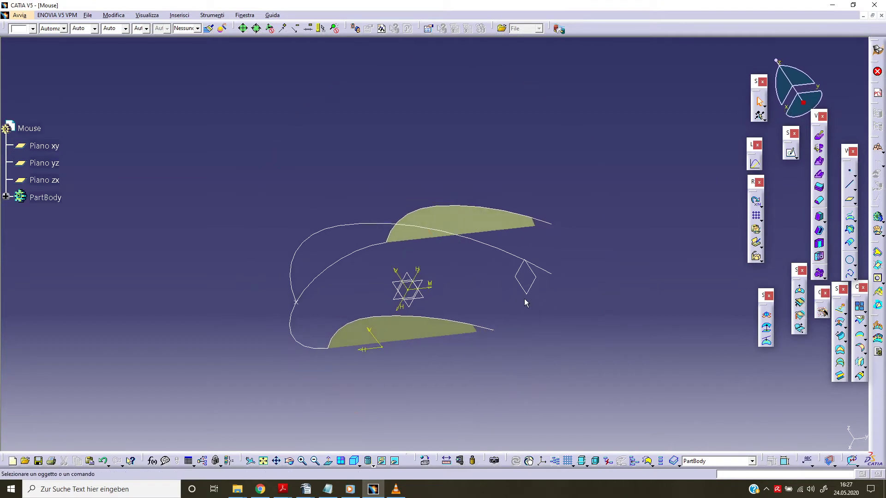
pyautogui.click(544, 274)
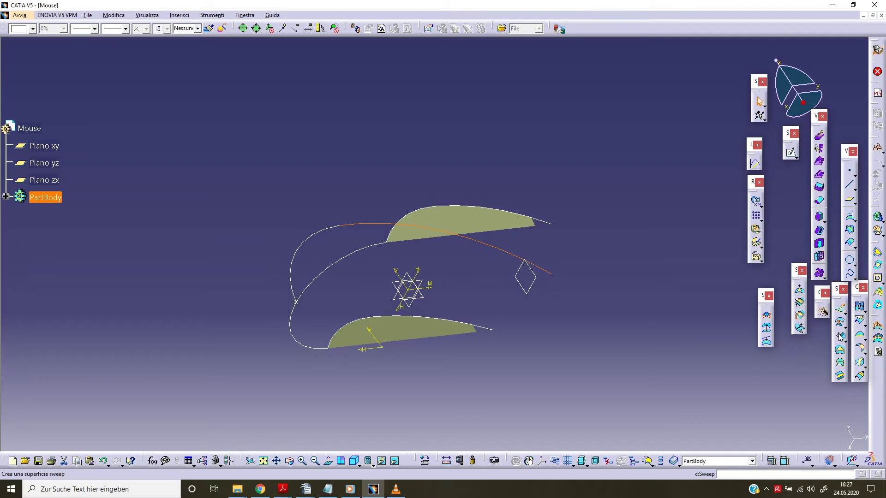
pyautogui.click(851, 232)
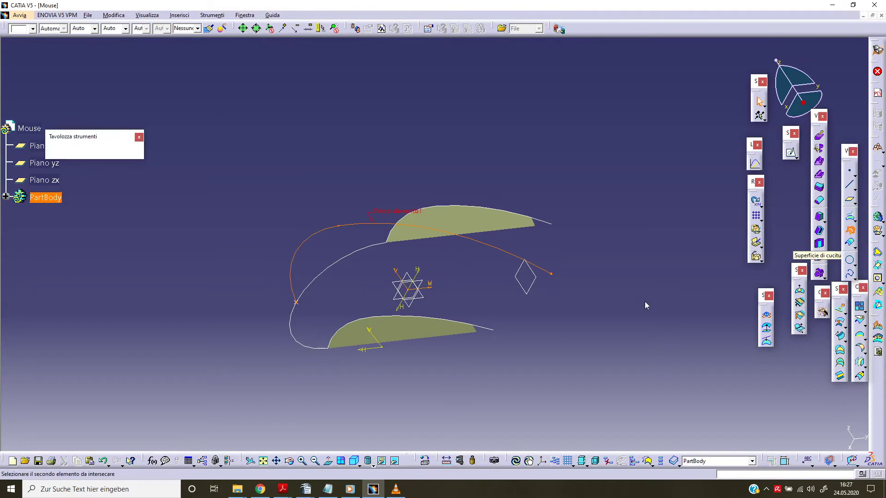
pyautogui.click(531, 282)
pyautogui.click(755, 436)
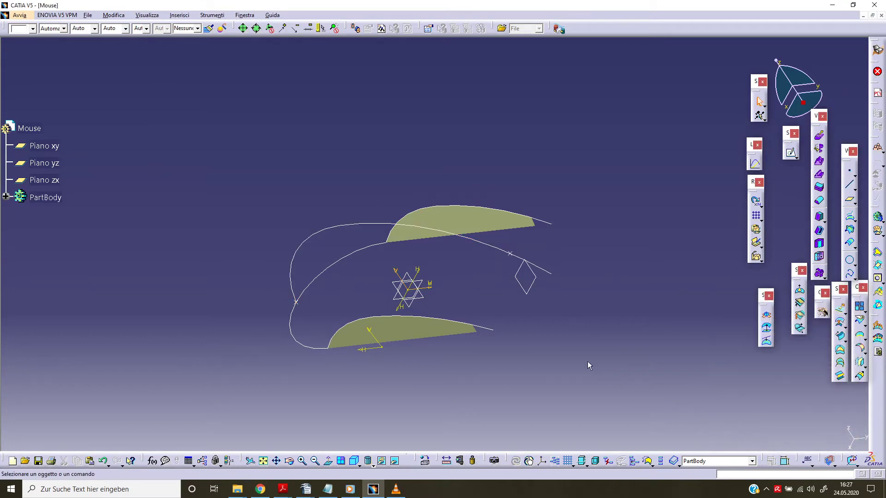
pyautogui.rightClick(533, 293)
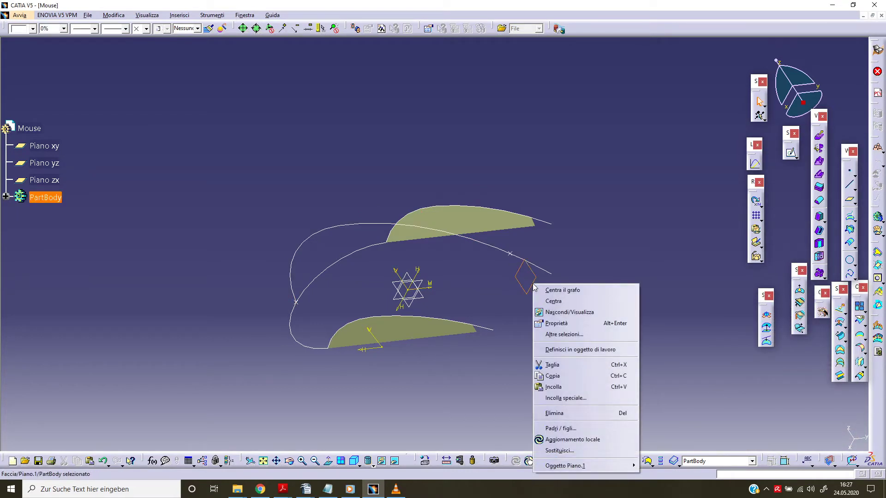
pyautogui.click(561, 312)
pyautogui.moveTo(621, 353); pyautogui.dragTo(567, 394, button='middle')
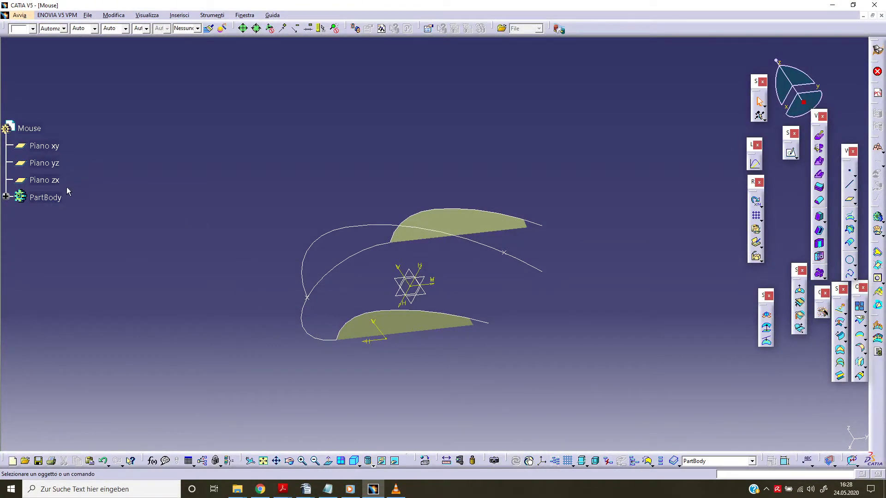
pyautogui.click(44, 145)
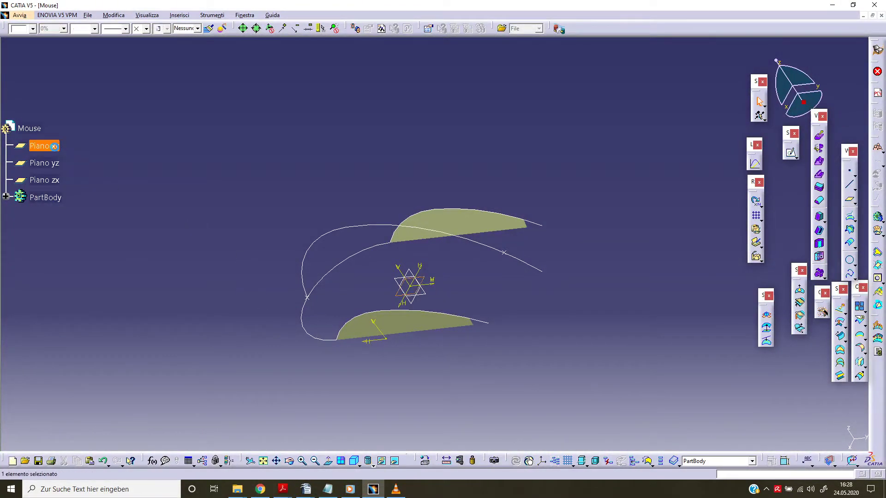
# Start a new sketch on Piano xy and draw a three-point arc
pyautogui.click(786, 156)
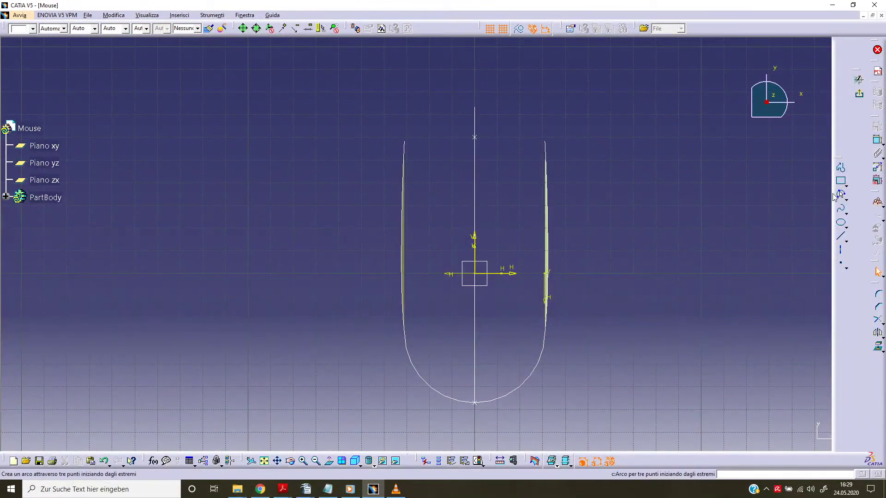
pyautogui.click(841, 193)
pyautogui.click(413, 93)
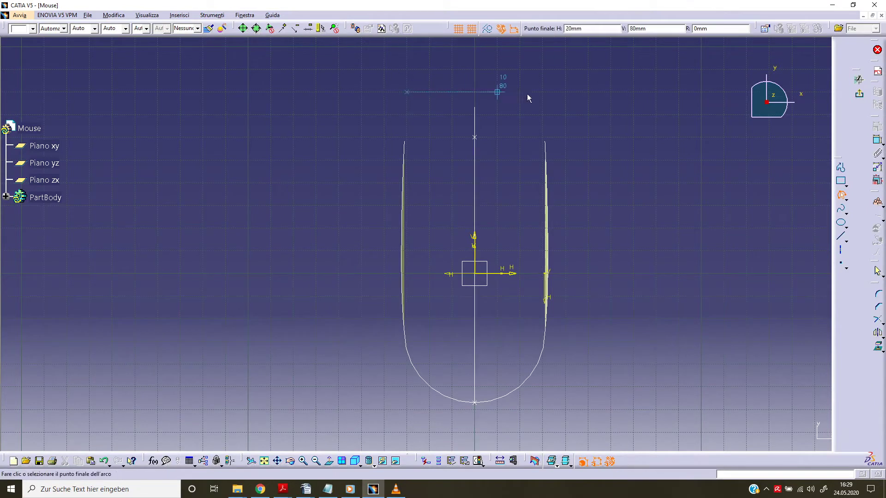
pyautogui.click(482, 70)
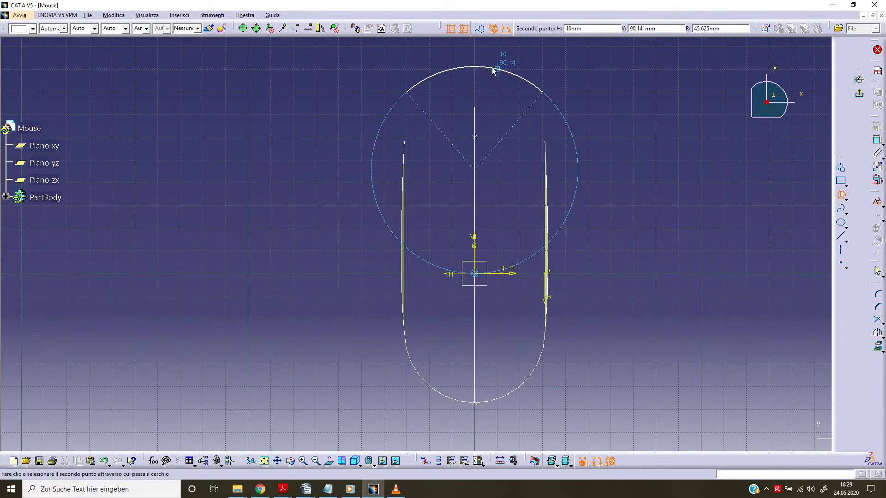
pyautogui.click(543, 91)
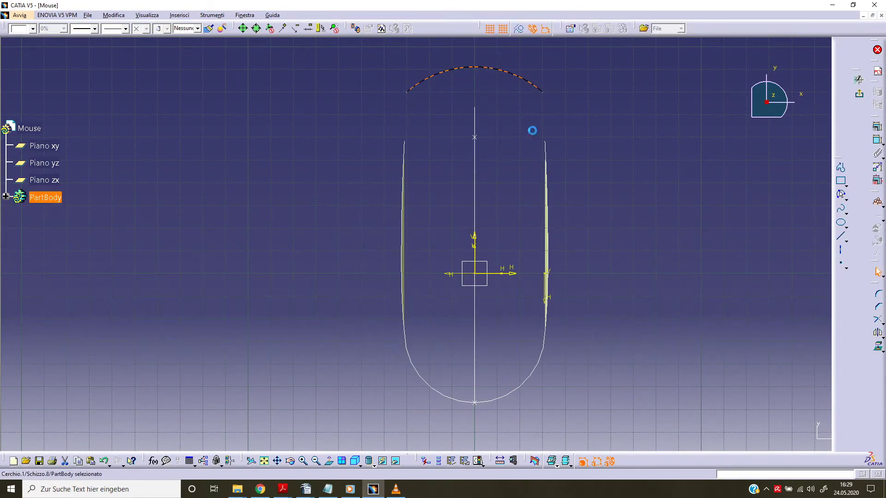
# Make the arc's right end coincide with the side surface's top corner
pyautogui.click(544, 93)
pyautogui.moveTo(578, 158); pyautogui.dragTo(529, 176, button='middle')
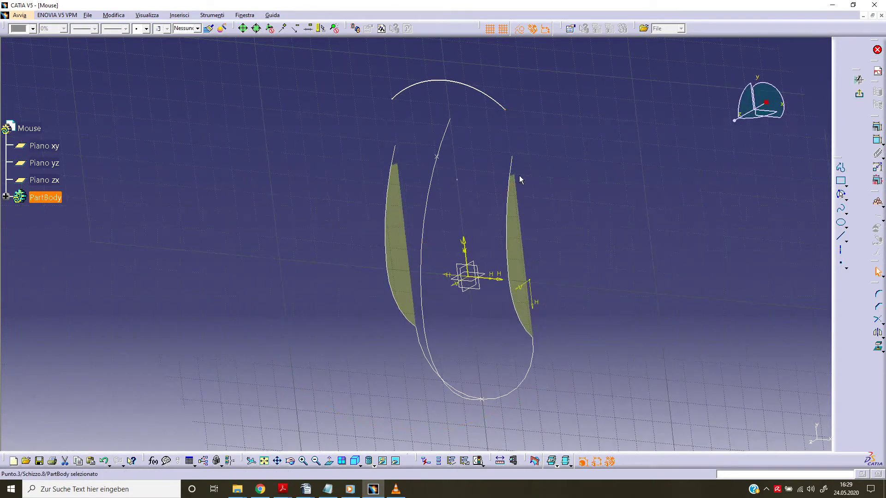
pyautogui.keyDown('ctrl'); pyautogui.click(516, 175); pyautogui.keyUp('ctrl')
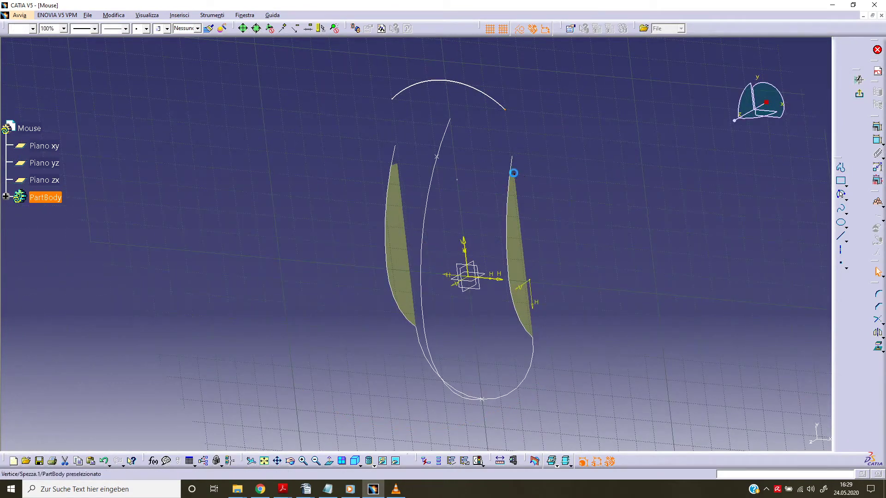
pyautogui.click(876, 126)
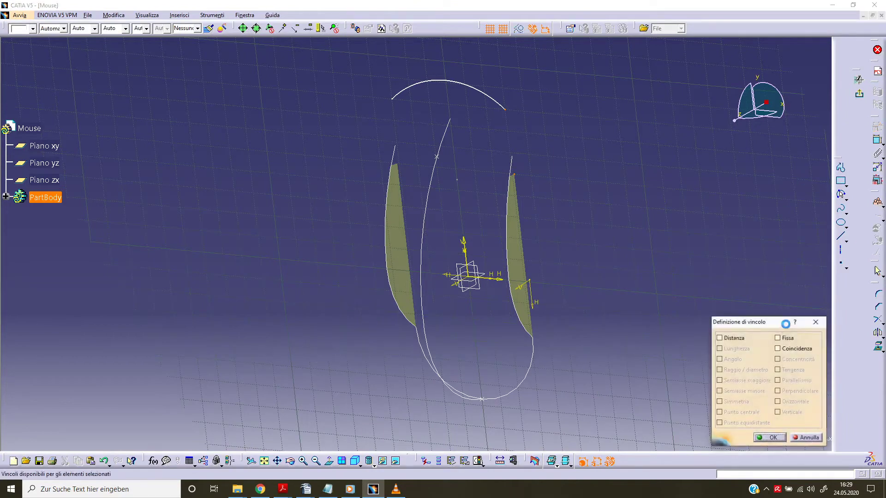
pyautogui.click(777, 348)
pyautogui.click(769, 437)
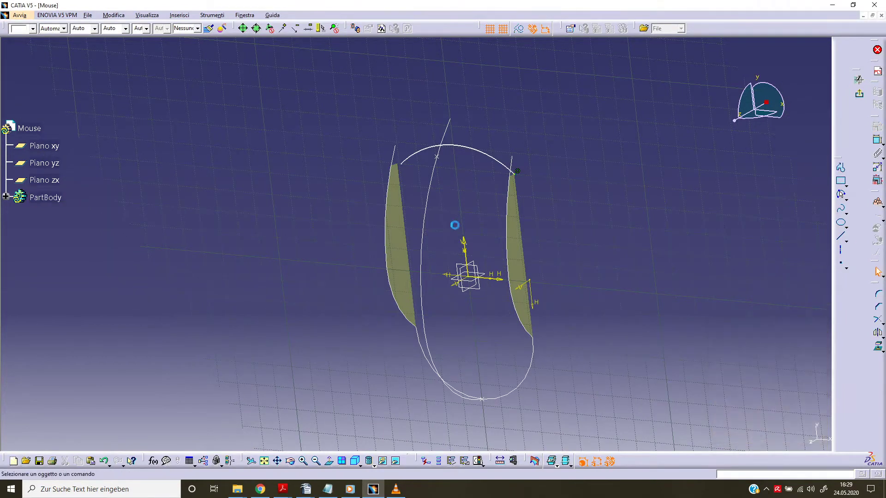
# Make the arc's left end coincide with the mirrored surface corner
pyautogui.click(403, 165)
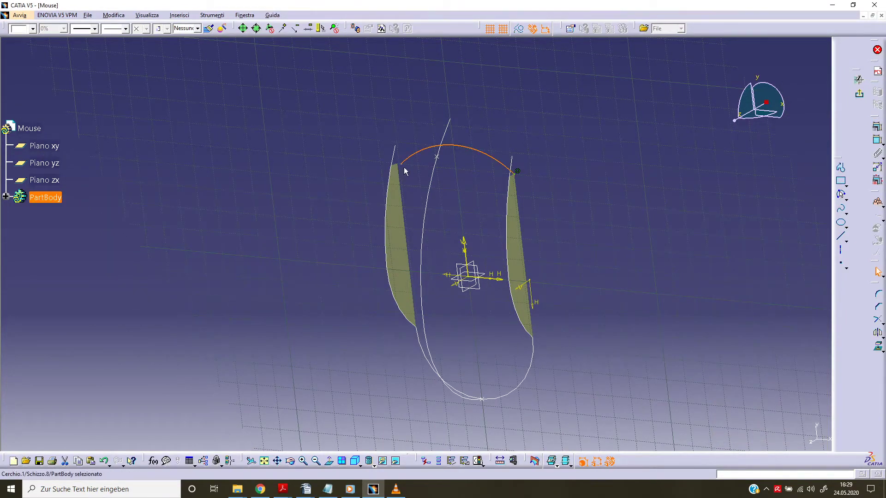
pyautogui.click(404, 168)
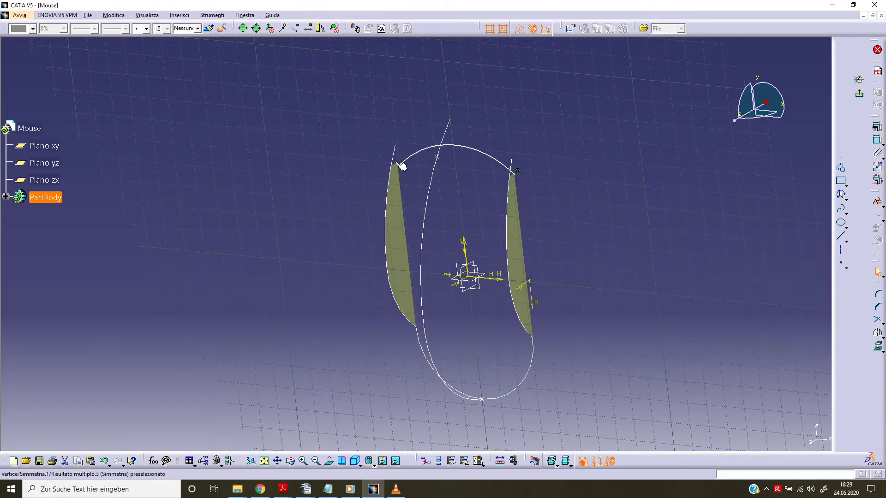
pyautogui.click(403, 166)
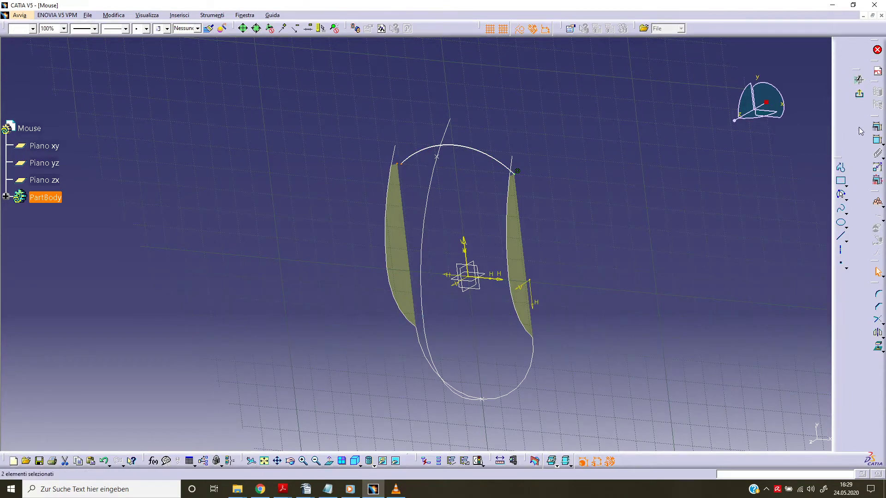
pyautogui.click(877, 127)
pyautogui.click(795, 349)
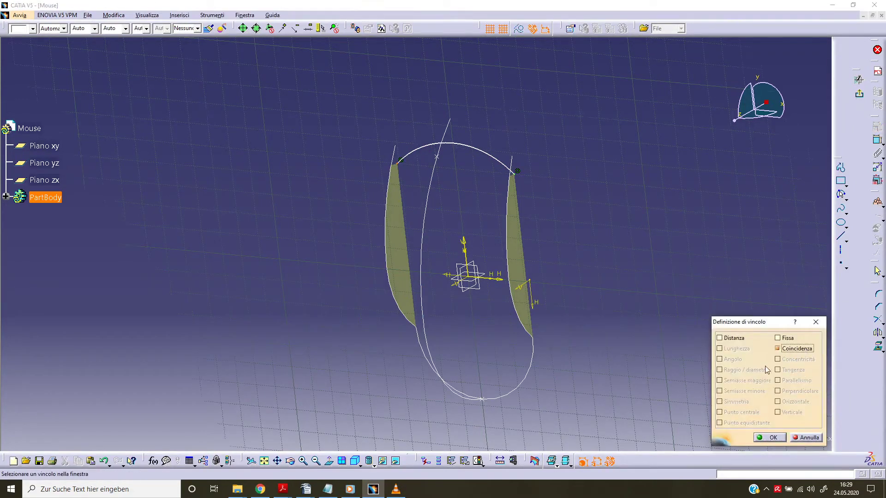
pyautogui.click(763, 438)
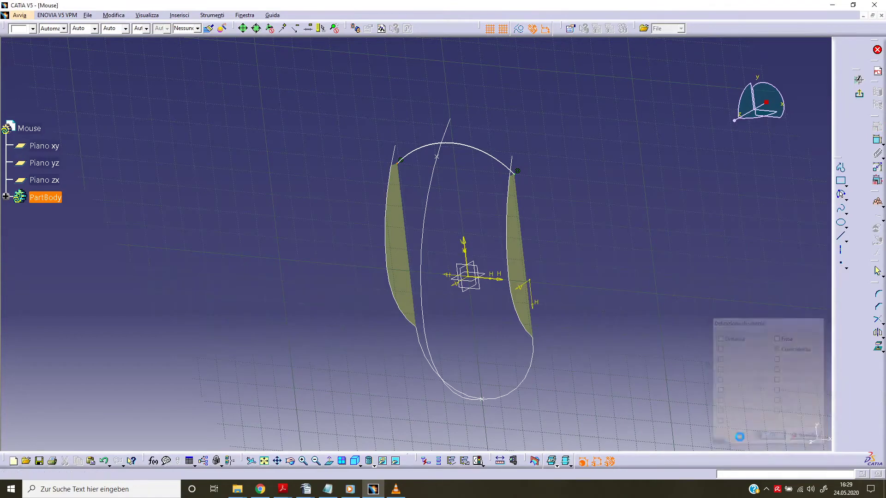
# Dimension the arc's height above the horizontal axis to 57 mm, then exit the sketch
pyautogui.click(329, 461)
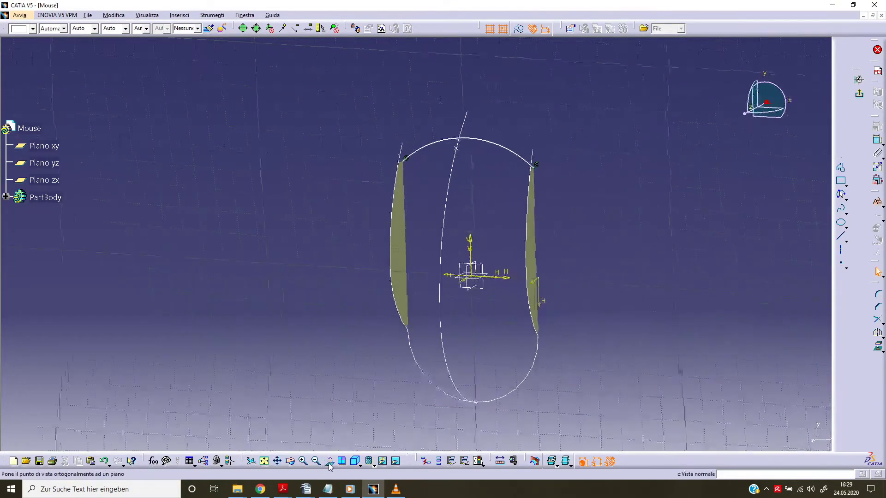
pyautogui.click(877, 139)
pyautogui.click(515, 274)
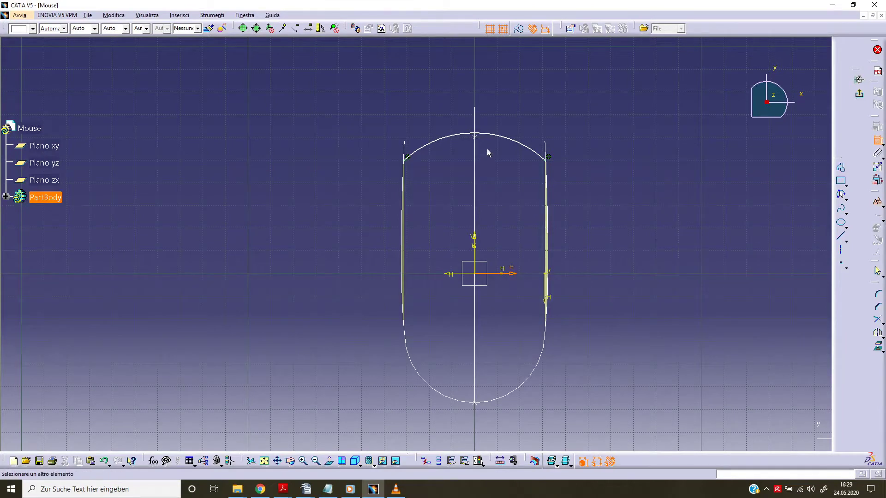
pyautogui.click(494, 136)
pyautogui.click(614, 193)
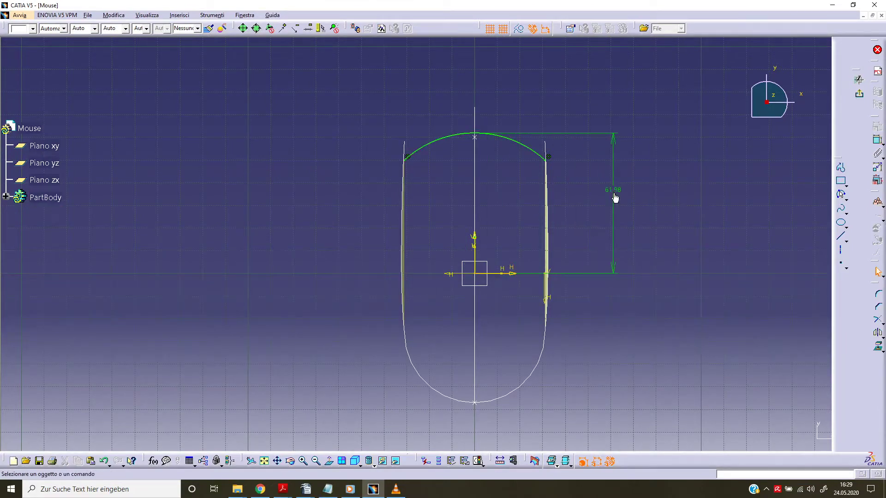
pyautogui.doubleClick(614, 192)
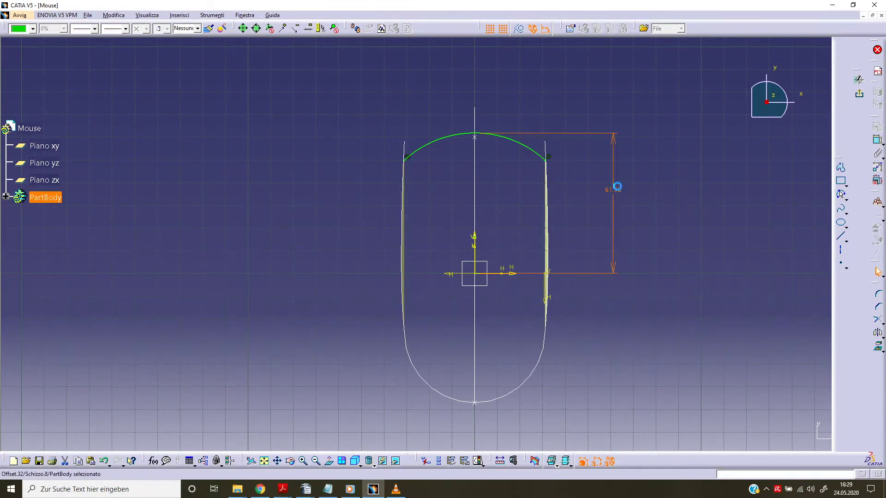
pyautogui.write('57')
pyautogui.press('Return')
pyautogui.click(674, 282)
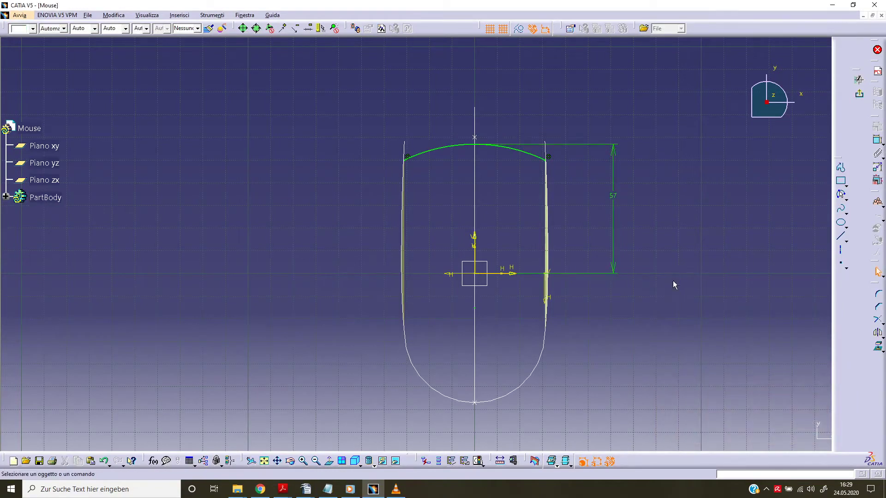
pyautogui.click(859, 93)
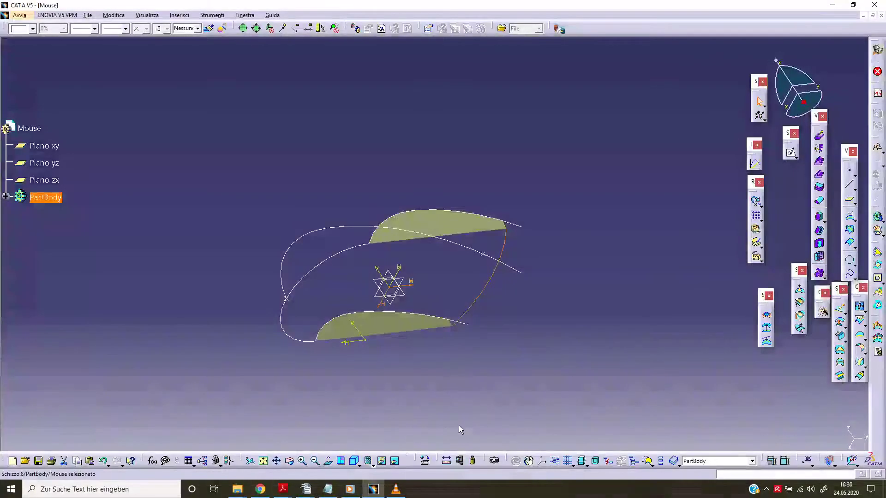
# Hide the first connecting curve
pyautogui.click(467, 322)
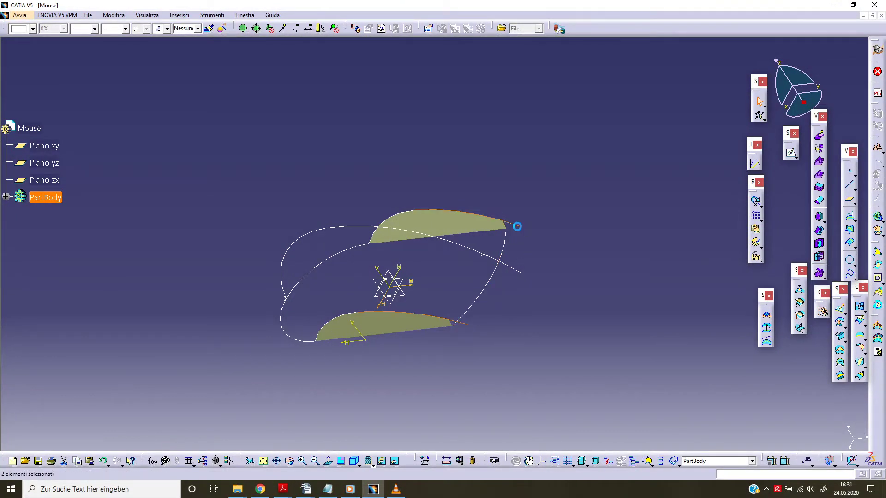
pyautogui.rightClick(515, 225)
pyautogui.click(553, 255)
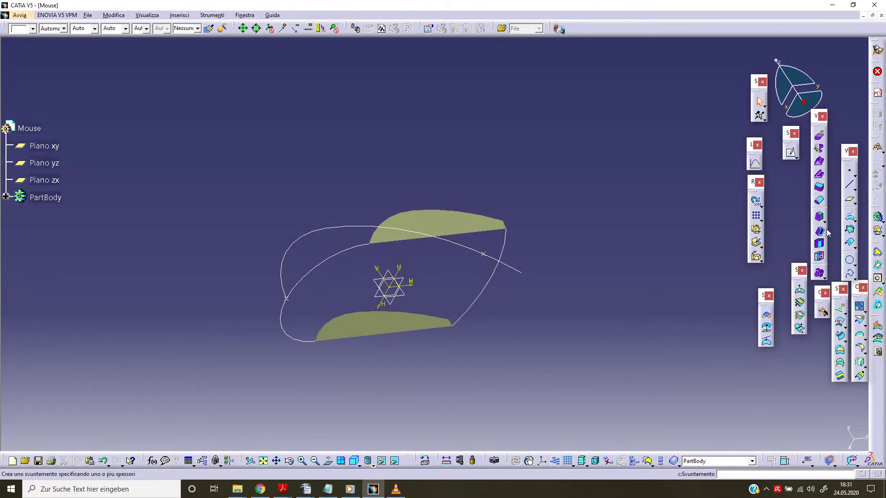
# Create a plane through the lower surface end, curve intersection and upper surface end
pyautogui.click(849, 199)
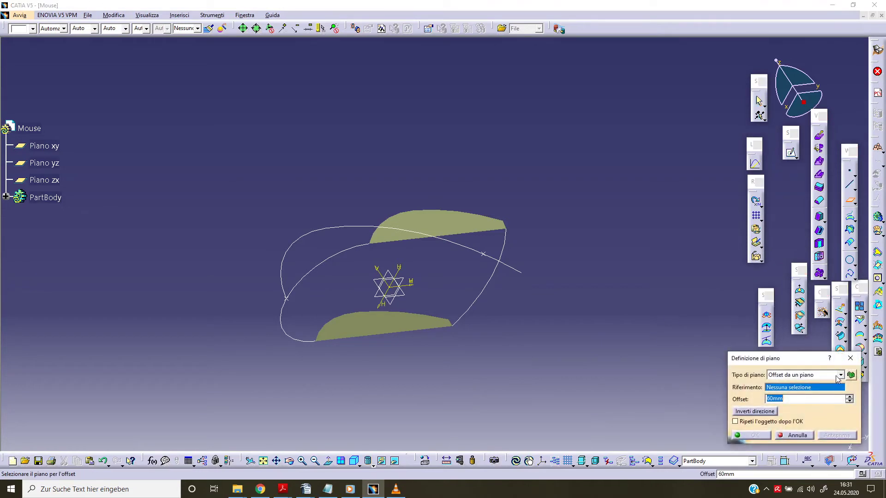
pyautogui.click(841, 375)
pyautogui.click(820, 405)
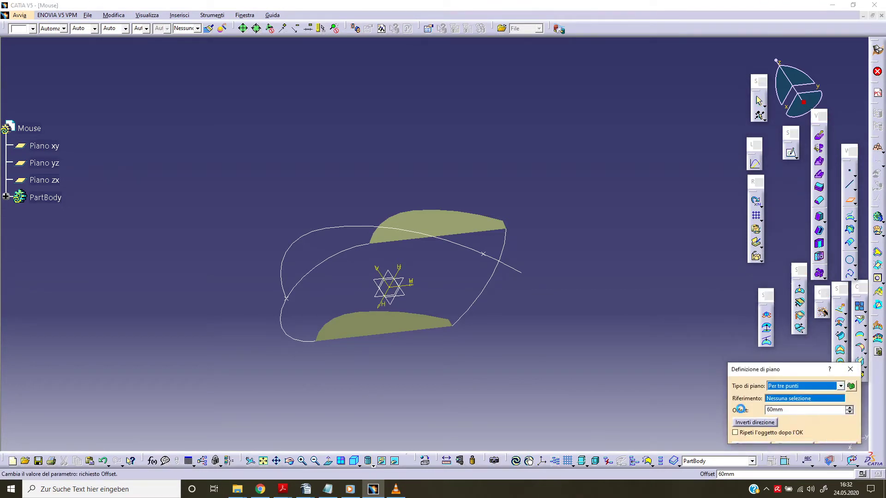
pyautogui.moveTo(468, 366)
pyautogui.mouseDown(button='middle')
pyautogui.moveTo(460, 352)
pyautogui.moveTo(456, 393)
pyautogui.mouseUp(button='middle')
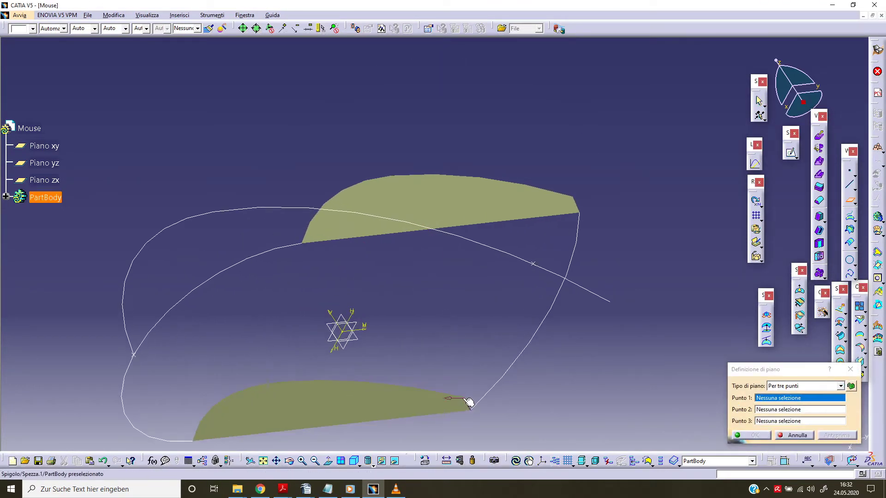
pyautogui.click(463, 397)
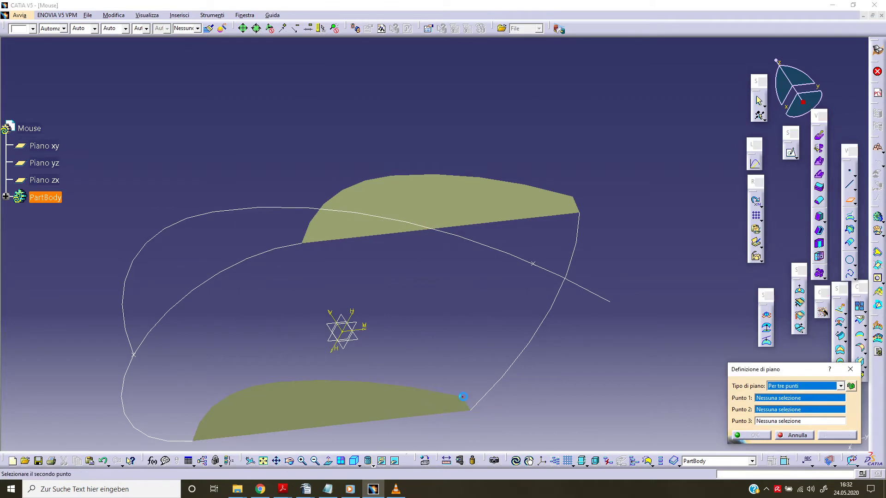
pyautogui.click(533, 264)
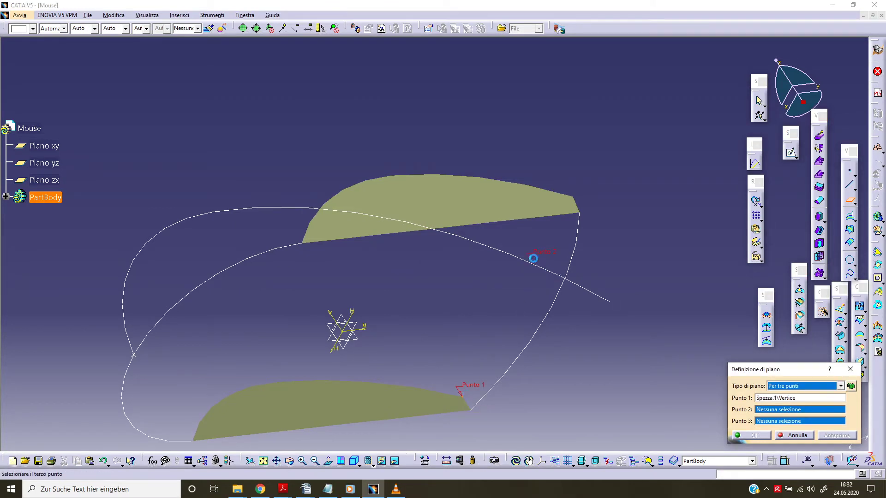
pyautogui.click(572, 201)
pyautogui.click(766, 436)
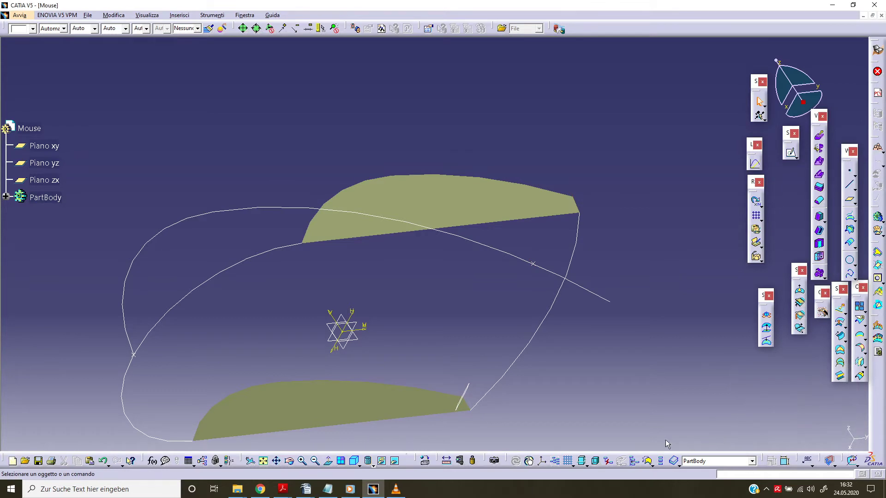
# Start a new sketch on the new plane Piano.2
pyautogui.moveTo(364, 377)
pyautogui.mouseDown(button='middle')
pyautogui.moveTo(414, 337)
pyautogui.moveTo(410, 359)
pyautogui.mouseUp(button='middle')
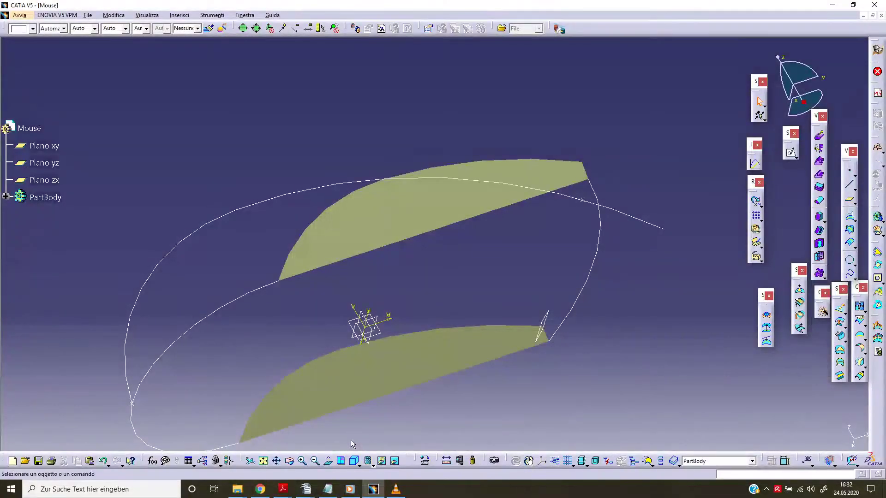
pyautogui.click(549, 329)
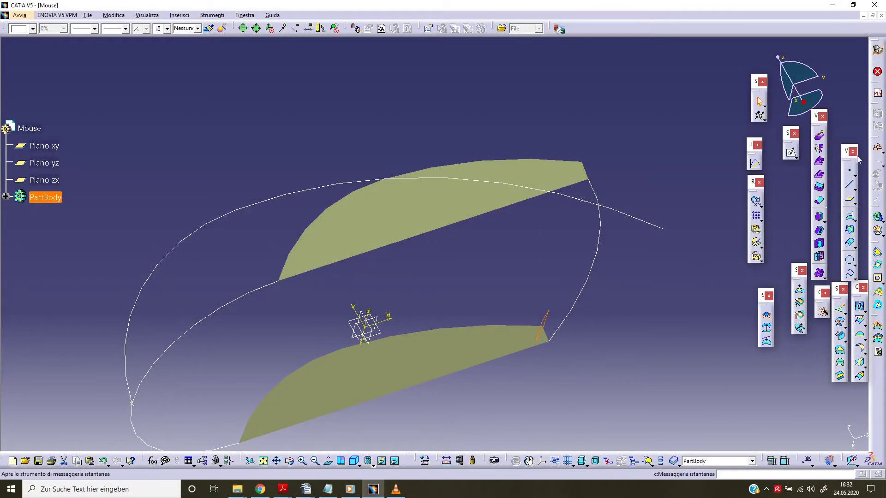
pyautogui.click(791, 154)
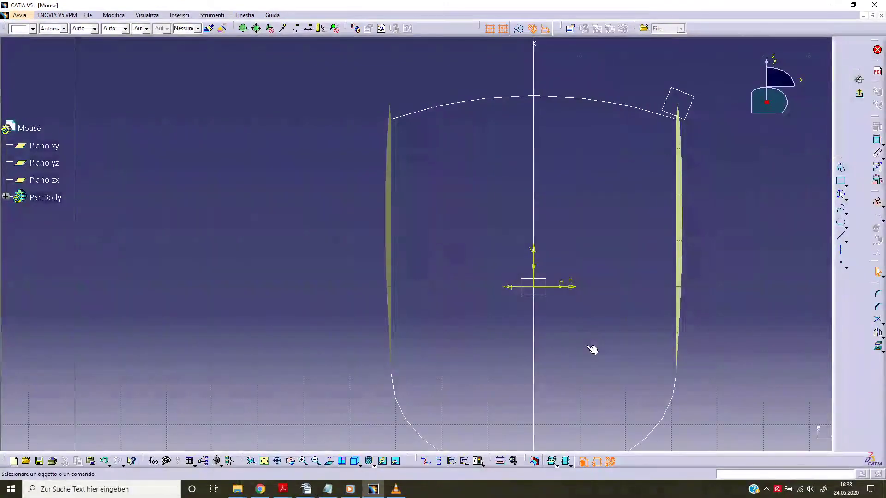
# Draw a three-point arc spanning between the two side surfaces' upper corners
pyautogui.moveTo(594, 194); pyautogui.dragTo(586, 223, button='middle')
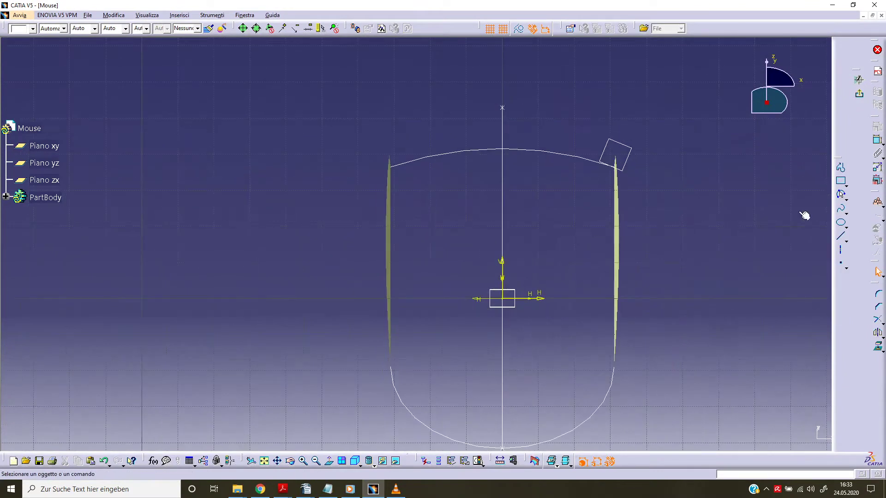
pyautogui.click(841, 196)
pyautogui.click(610, 82)
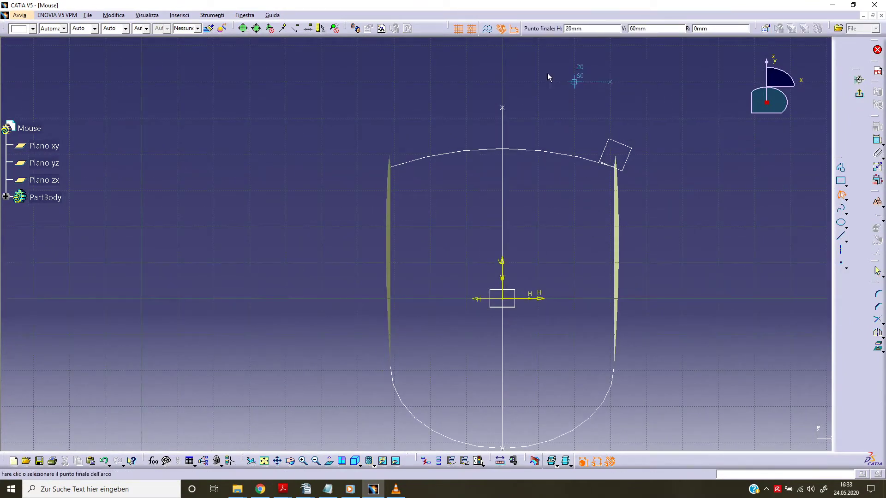
pyautogui.click(405, 81)
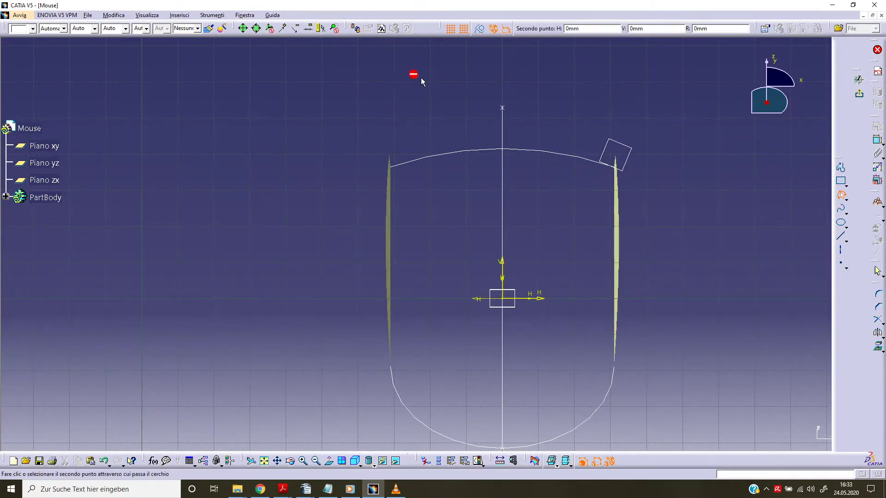
pyautogui.click(502, 52)
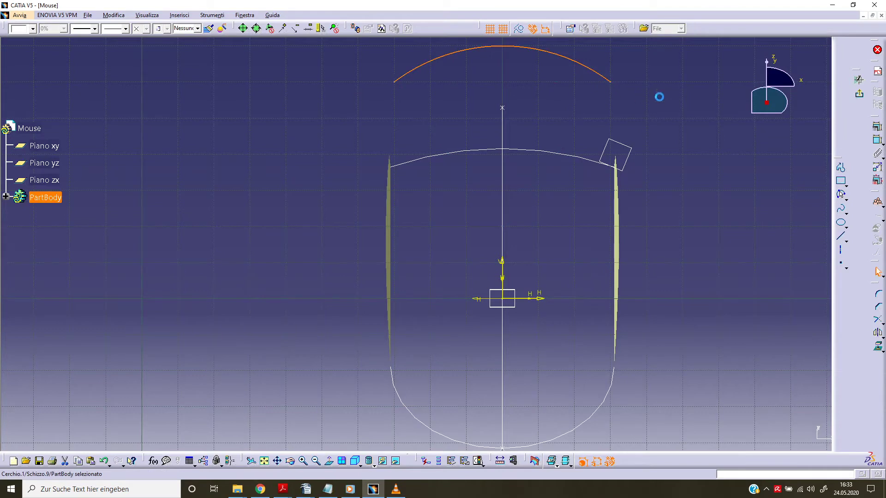
# Make both arc ends coincide with the right and left surface corners
pyautogui.click(613, 83)
pyautogui.moveTo(604, 228); pyautogui.dragTo(571, 229, button='middle')
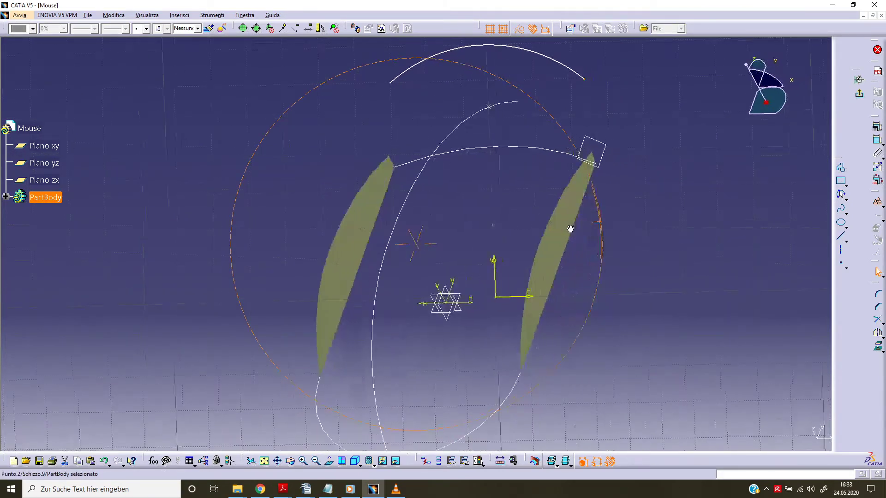
pyautogui.click(592, 152)
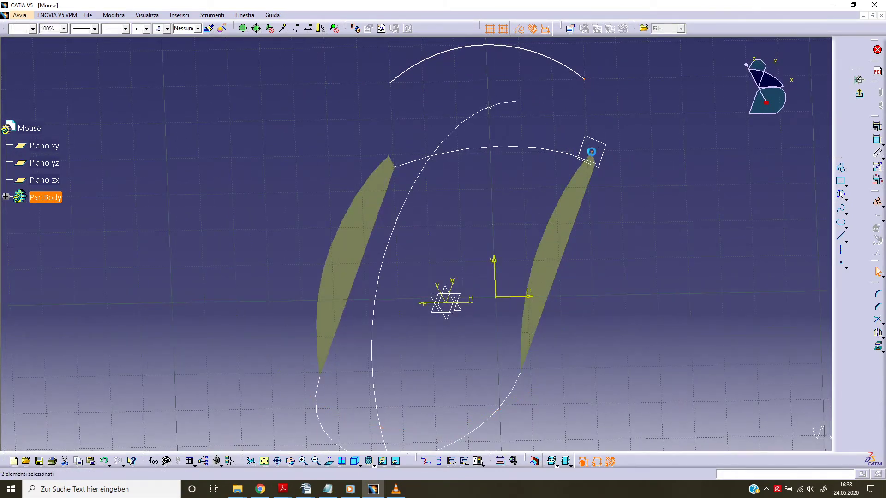
pyautogui.click(879, 127)
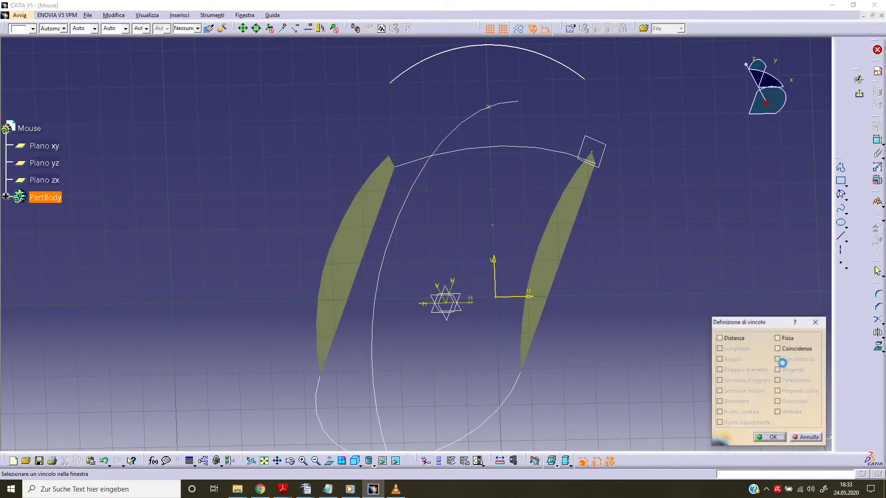
pyautogui.click(777, 349)
pyautogui.click(770, 437)
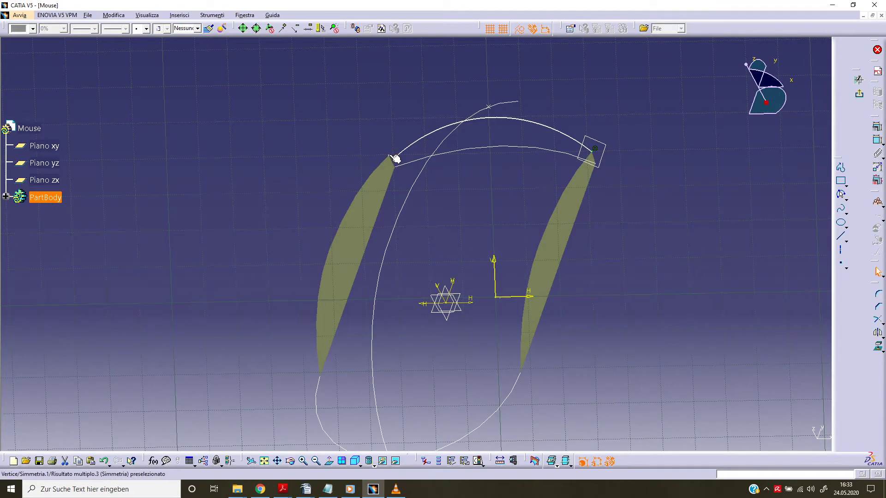
pyautogui.click(395, 158)
pyautogui.click(875, 125)
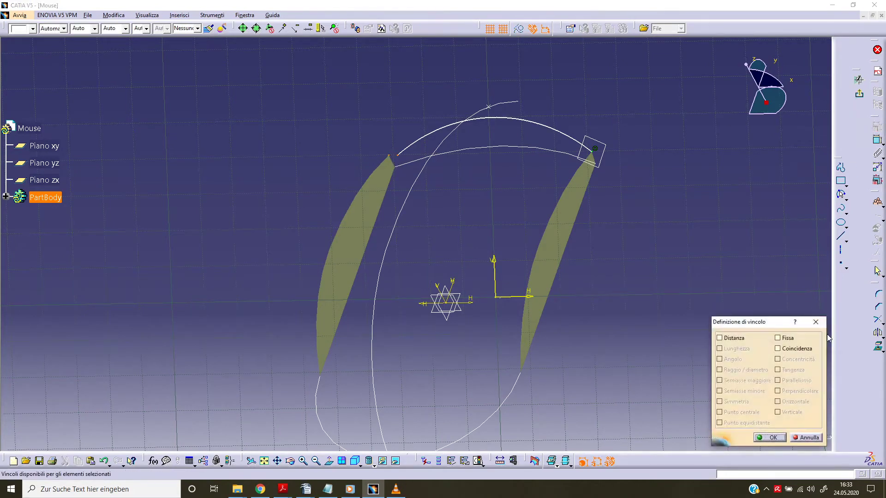
pyautogui.click(807, 353)
pyautogui.click(770, 437)
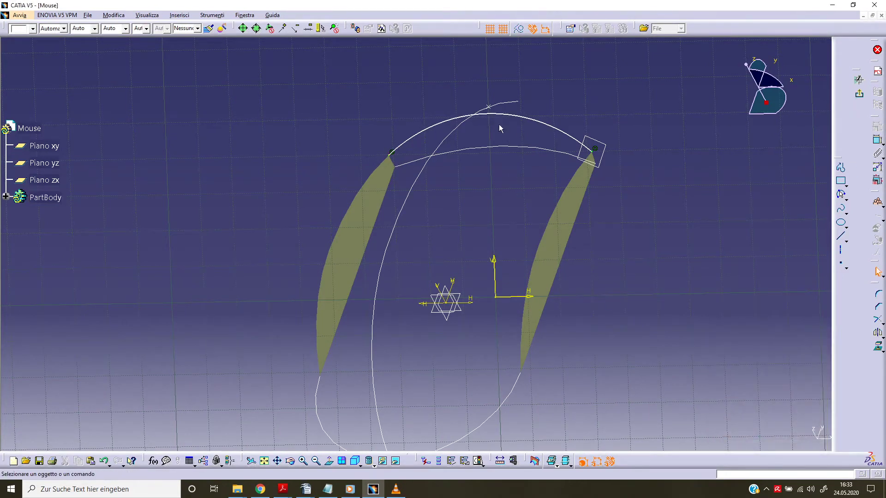
# Constrain the arc's centre to lie on the vertical axis
pyautogui.click(490, 114)
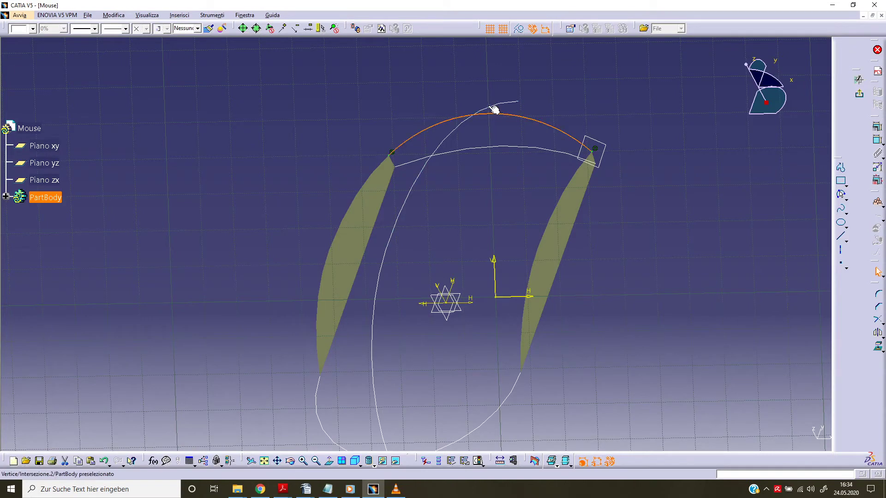
pyautogui.click(878, 126)
pyautogui.click(794, 349)
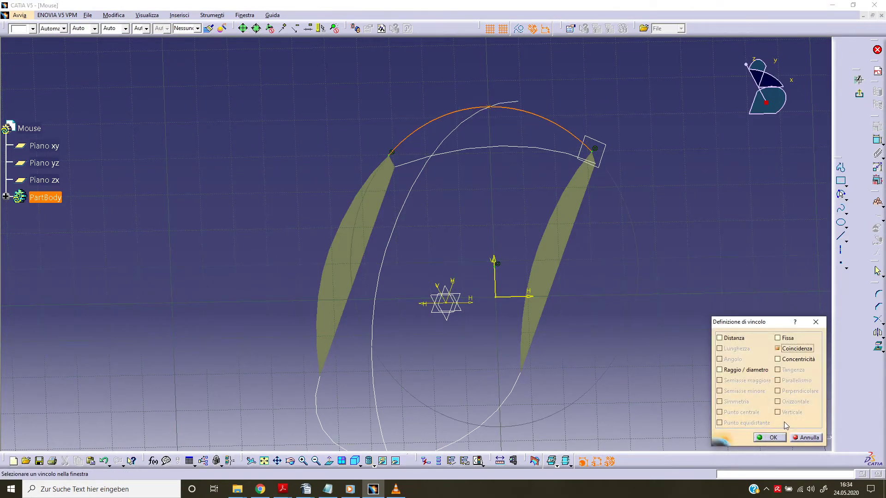
pyautogui.click(773, 438)
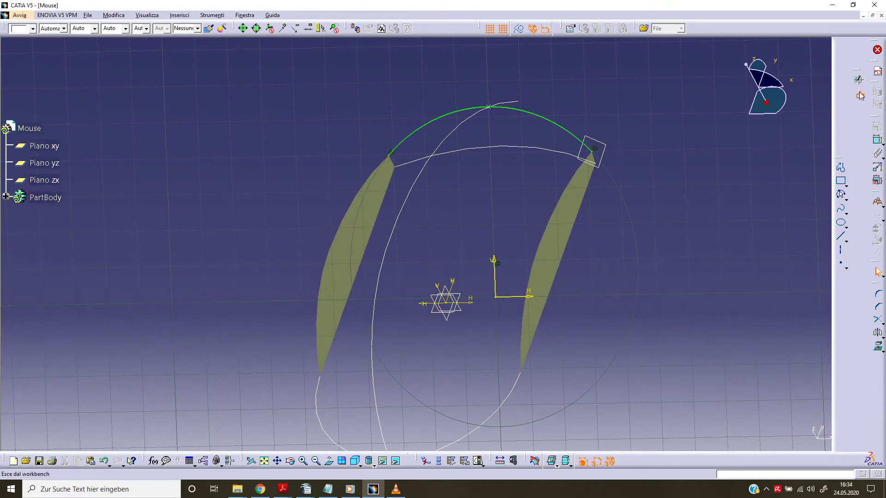
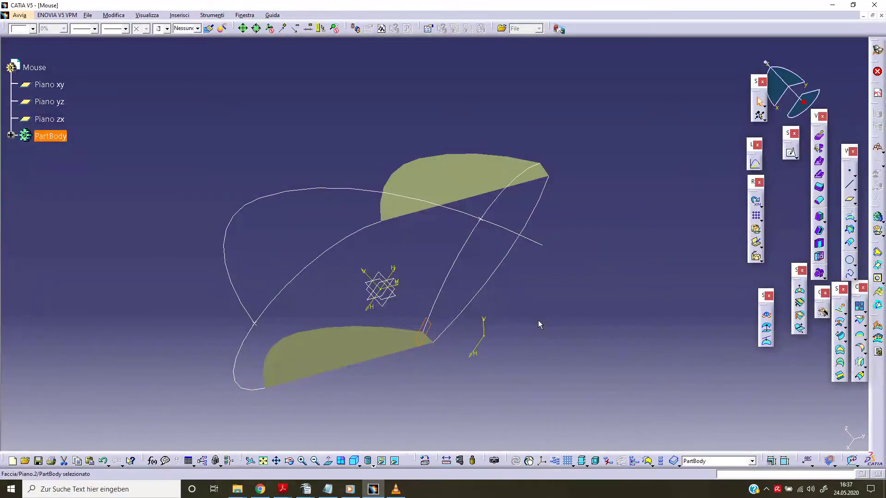
# Expand PartBody, unhide the Simmetria.2 curve and select it in the model
pyautogui.rightClick(436, 330)
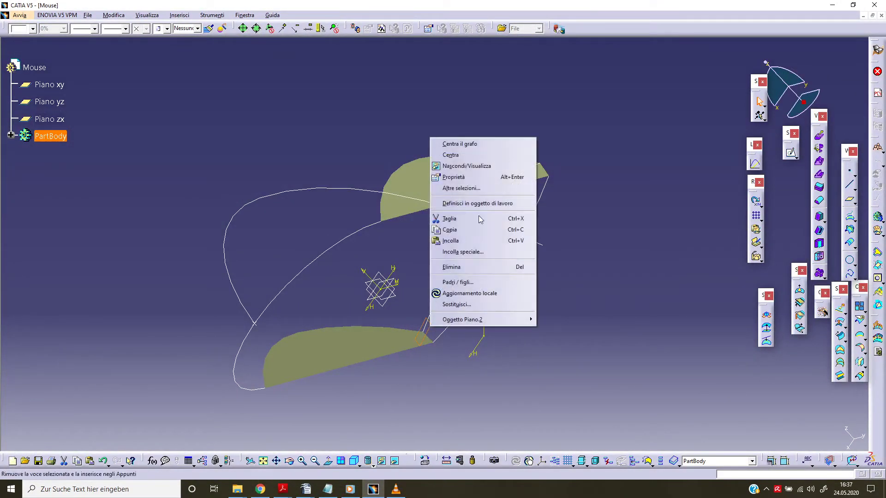
pyautogui.click(480, 162)
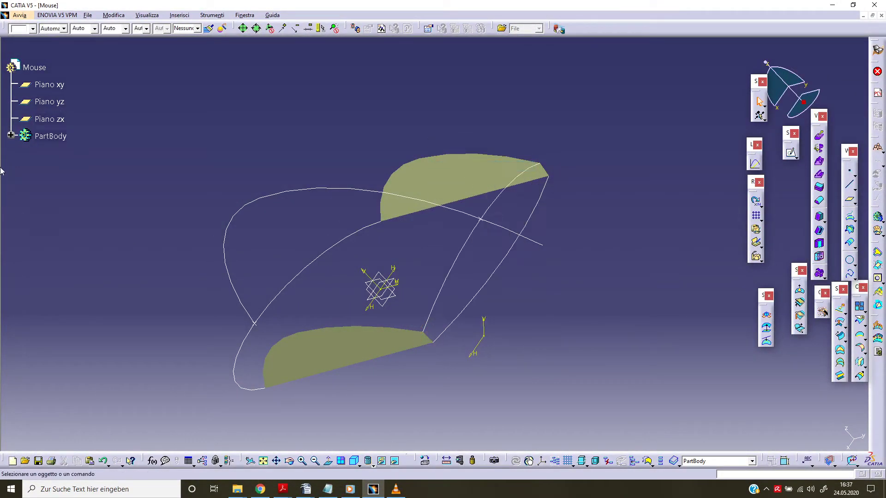
pyautogui.click(10, 136)
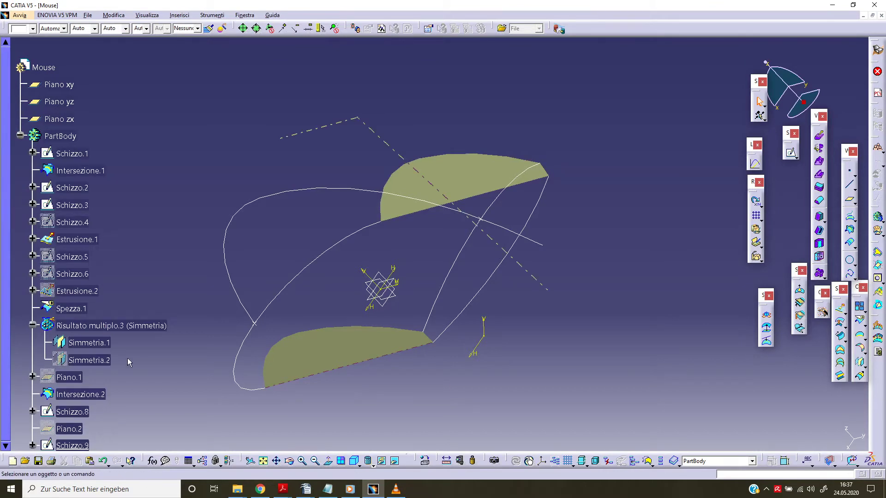
pyautogui.scroll(-2, 127, 358)
pyautogui.rightClick(107, 324)
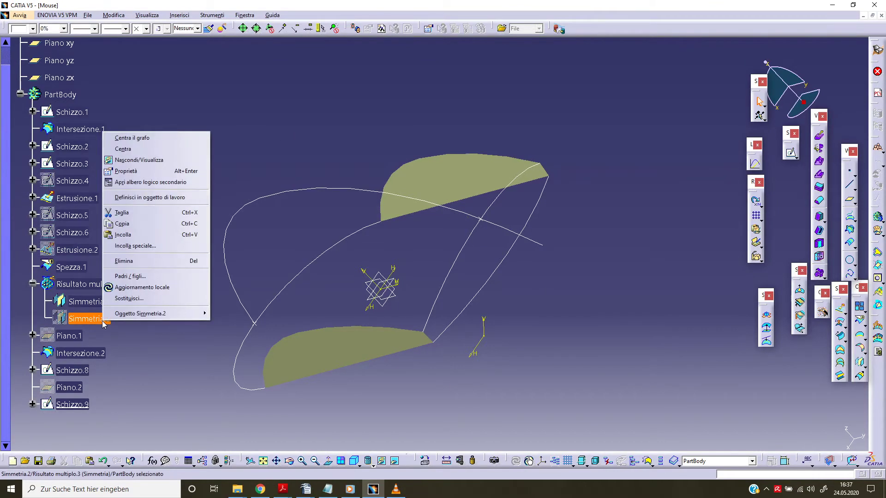
pyautogui.click(138, 161)
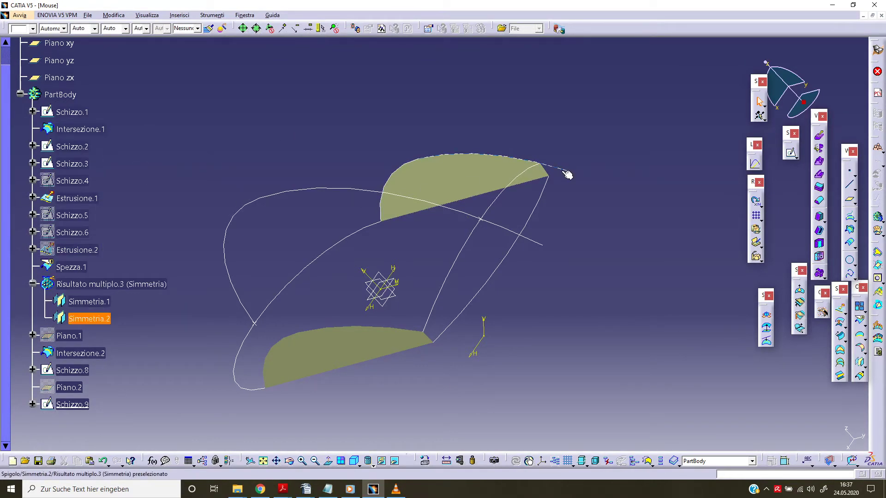
pyautogui.click(101, 319)
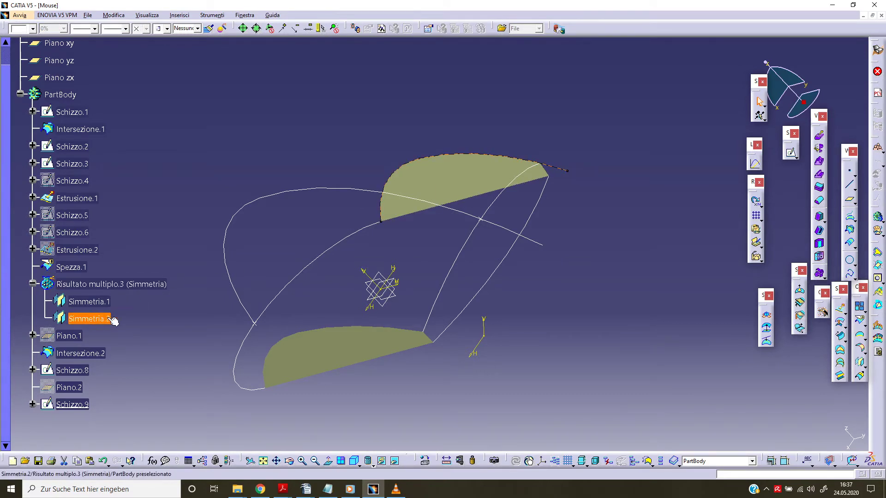
# Mirror Simmetria.2 across Piano yz to produce Simmetria.3
pyautogui.click(860, 363)
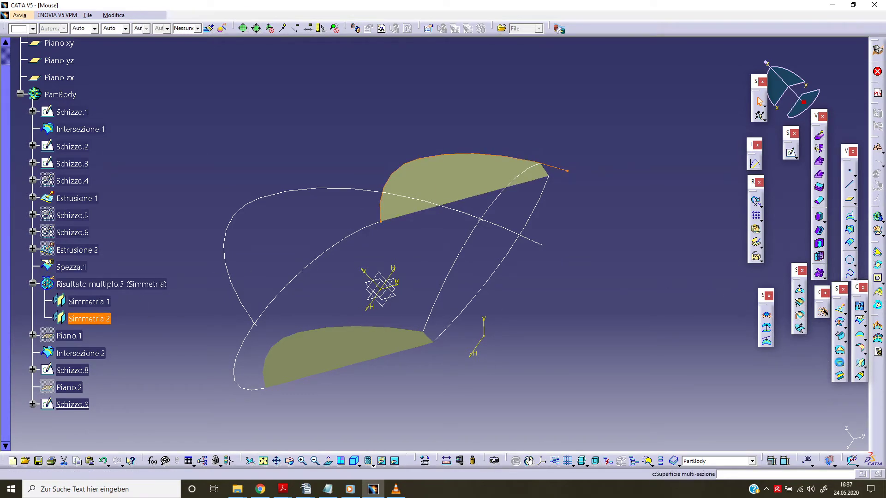
pyautogui.click(400, 298)
pyautogui.click(755, 435)
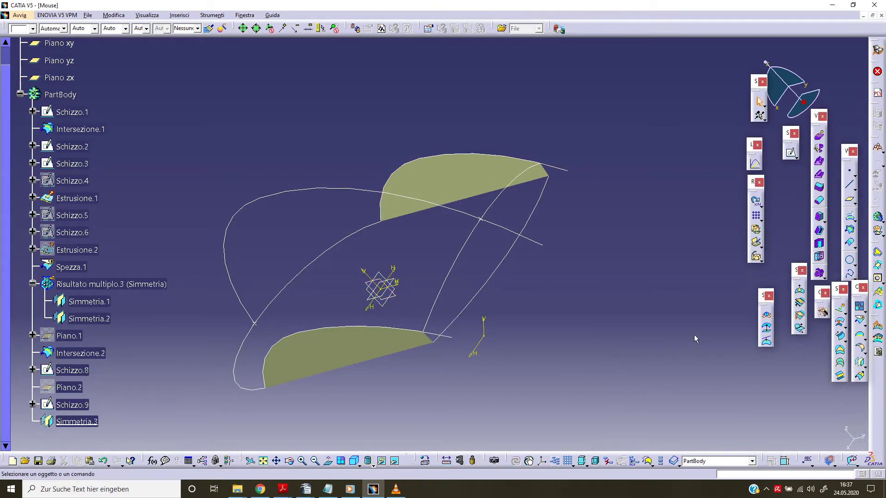
# Create Superficie multi-sezione.1 from Schizzo.1 to Schizzo.9, guided by Simmetria.3, Schizzo.2 and Simmetria.2
pyautogui.click(841, 368)
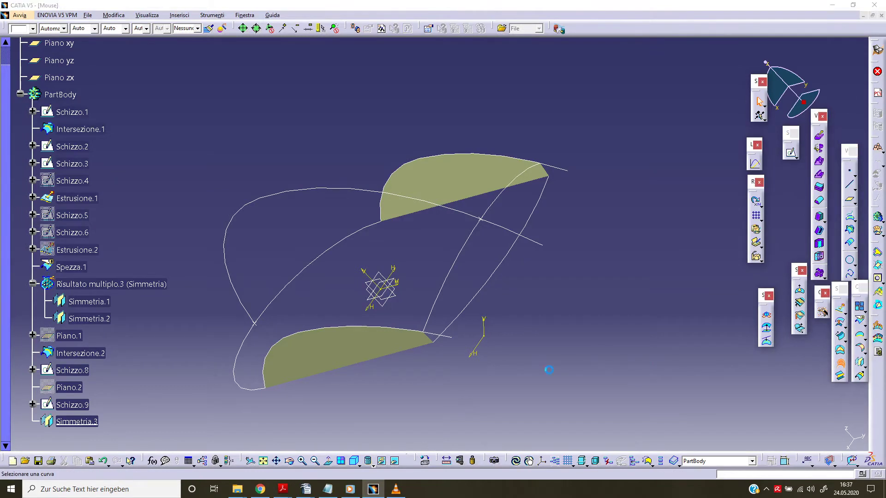
pyautogui.click(243, 360)
pyautogui.click(460, 252)
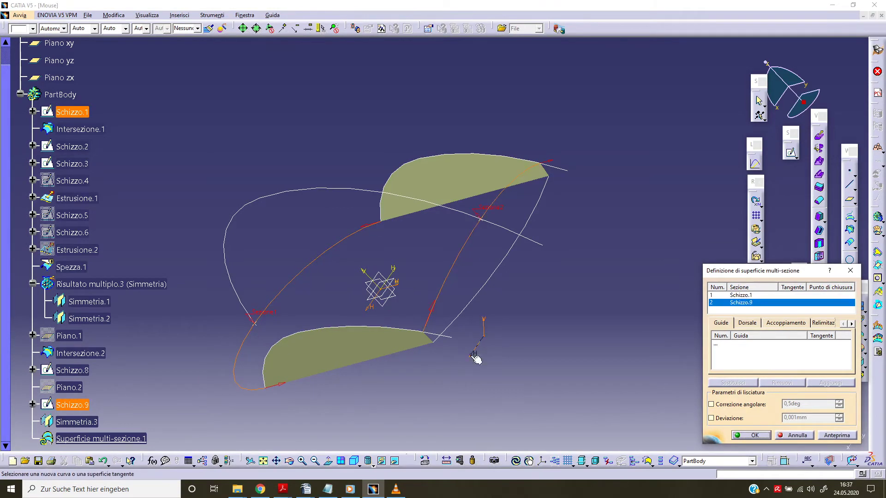
pyautogui.click(447, 337)
pyautogui.click(452, 208)
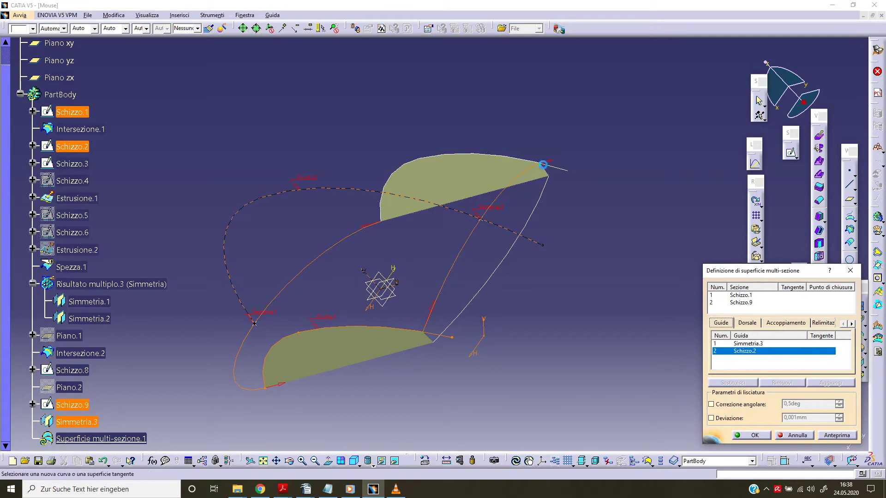
pyautogui.click(559, 171)
pyautogui.click(759, 435)
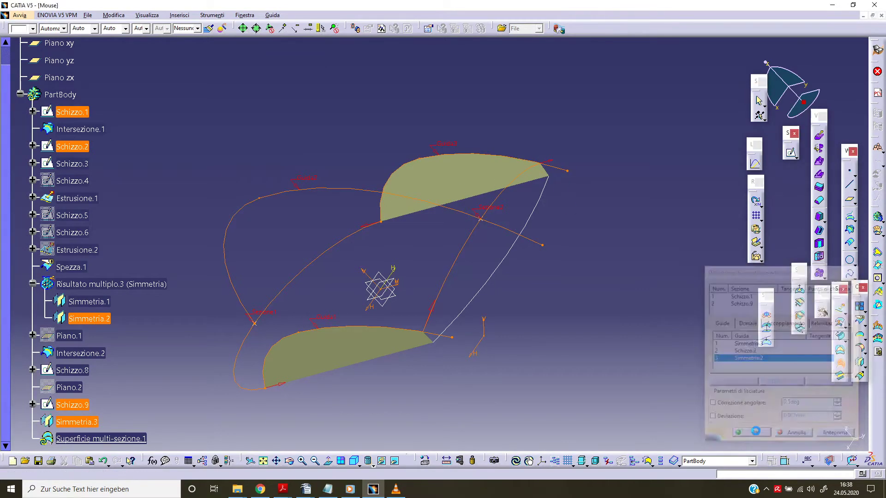
pyautogui.moveTo(376, 411)
pyautogui.mouseDown(button='middle')
pyautogui.moveTo(428, 372)
pyautogui.moveTo(394, 268)
pyautogui.moveTo(512, 398)
pyautogui.mouseUp(button='middle')
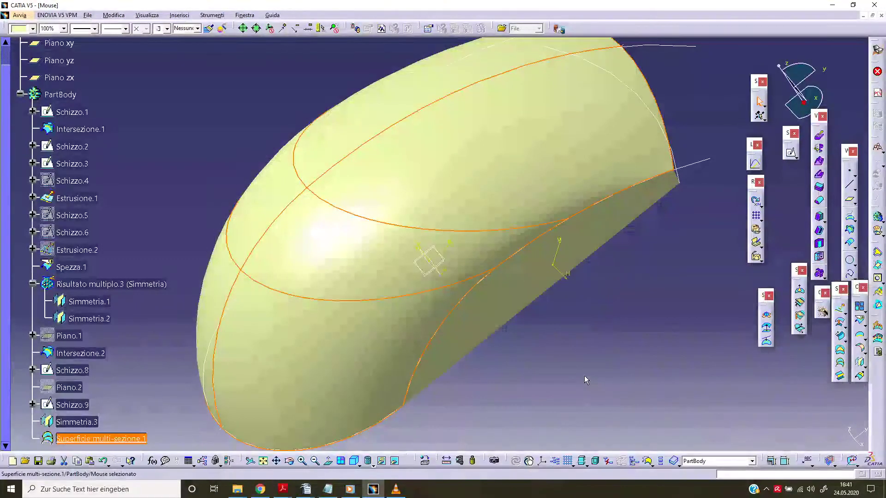
pyautogui.moveTo(674, 317)
pyautogui.mouseDown(button='middle')
pyautogui.moveTo(524, 276)
pyautogui.moveTo(501, 321)
pyautogui.mouseUp(button='middle')
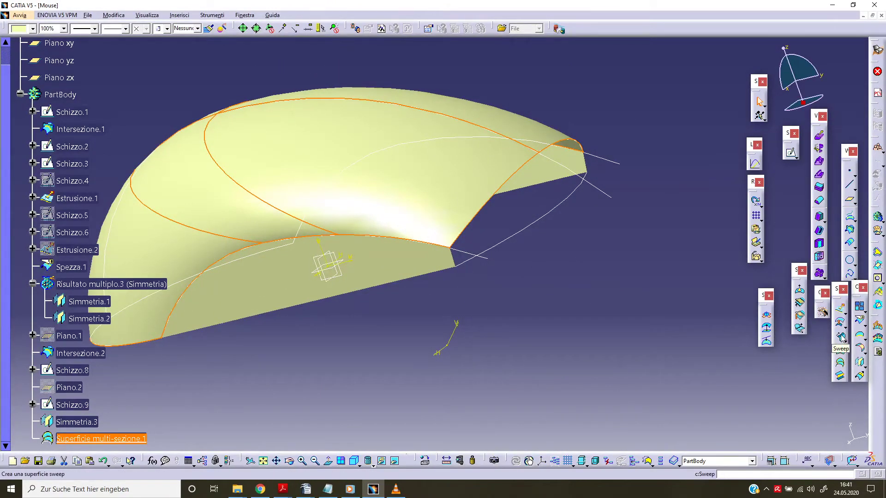
# Loft a closing surface between the Spezza.1 and Simmetria.1 edges, using Schizzo.9 and Schizzo.8 as guides
pyautogui.click(841, 363)
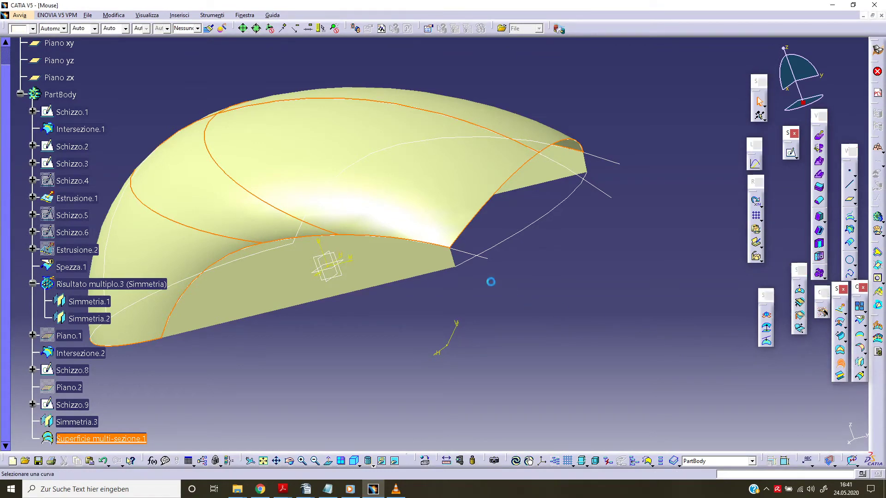
pyautogui.click(453, 260)
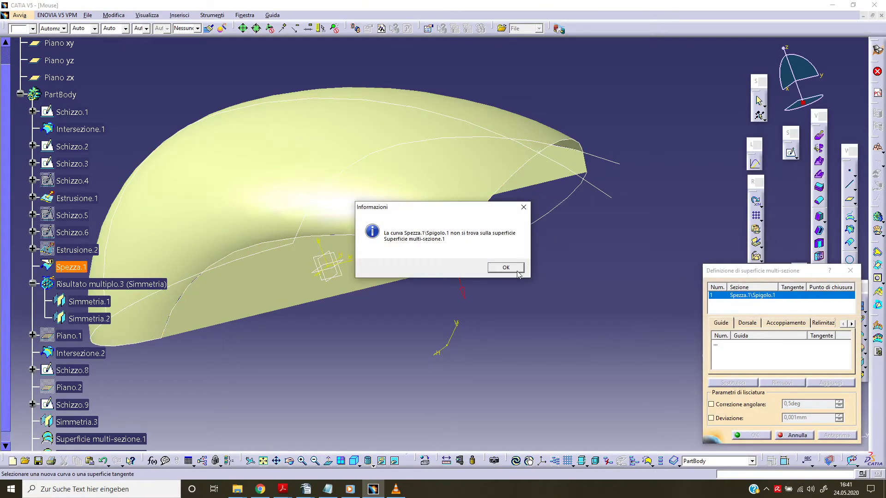
pyautogui.click(507, 268)
pyautogui.moveTo(517, 300)
pyautogui.mouseDown(button='middle')
pyautogui.moveTo(481, 322)
pyautogui.moveTo(480, 300)
pyautogui.mouseUp(button='middle')
pyautogui.click(572, 197)
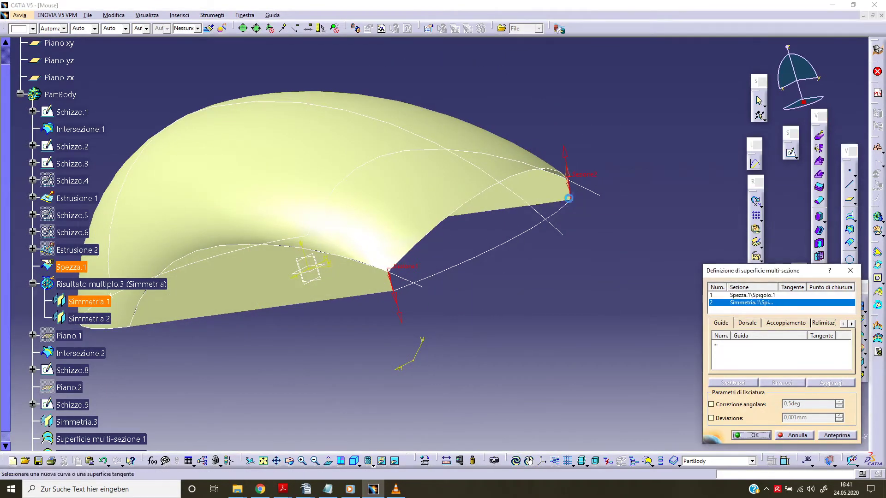
pyautogui.click(720, 344)
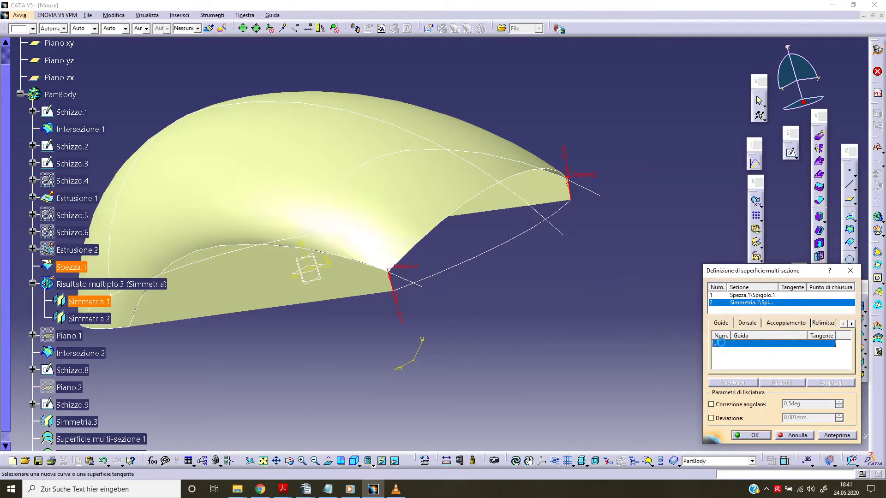
pyautogui.click(473, 204)
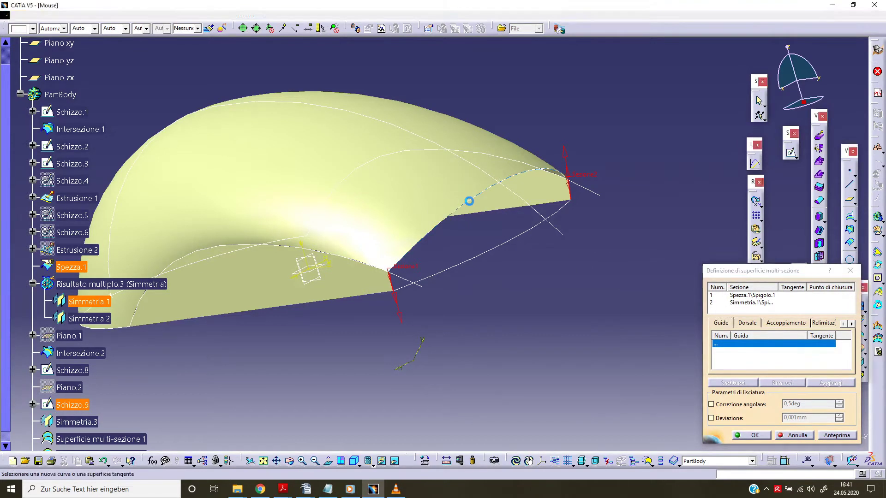
pyautogui.click(517, 241)
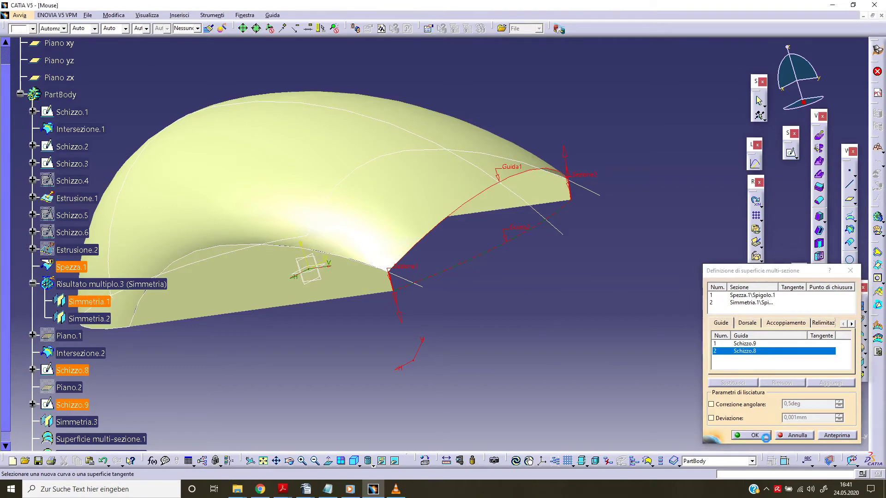
pyautogui.click(762, 437)
pyautogui.moveTo(468, 315)
pyautogui.mouseDown(button='middle')
pyautogui.moveTo(510, 368)
pyautogui.moveTo(533, 381)
pyautogui.moveTo(526, 379)
pyautogui.mouseUp(button='middle')
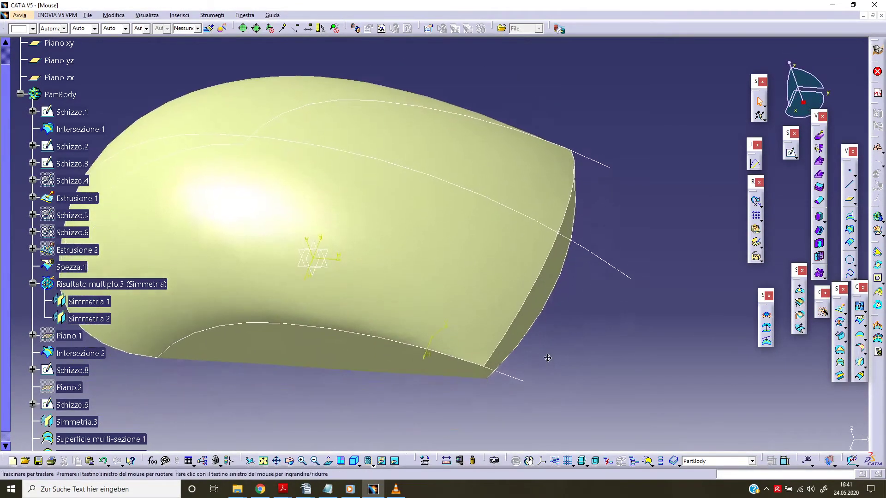
# Hide the Simmetria.3, Schizzo.2 and Simmetria.2 curves
pyautogui.click(525, 379)
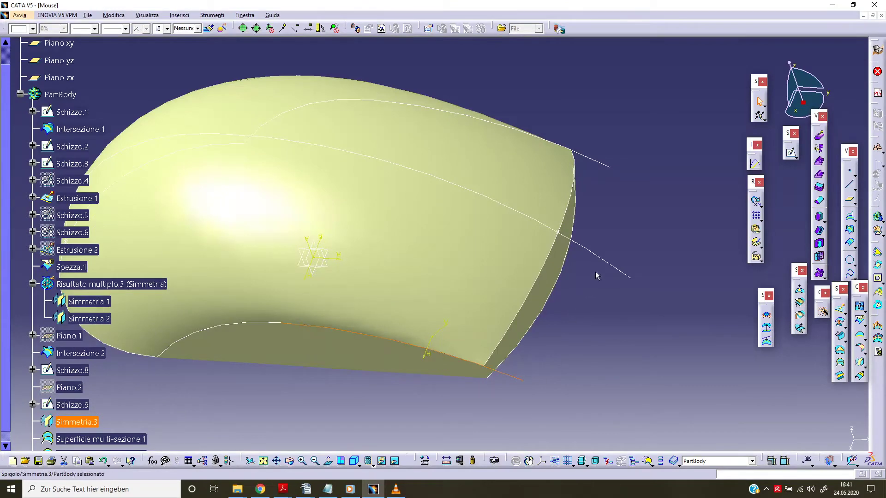
pyautogui.keyDown('ctrl'); pyautogui.click(598, 255); pyautogui.keyUp('ctrl')
pyautogui.keyDown('ctrl'); pyautogui.click(597, 160); pyautogui.keyUp('ctrl')
pyautogui.rightClick(590, 156)
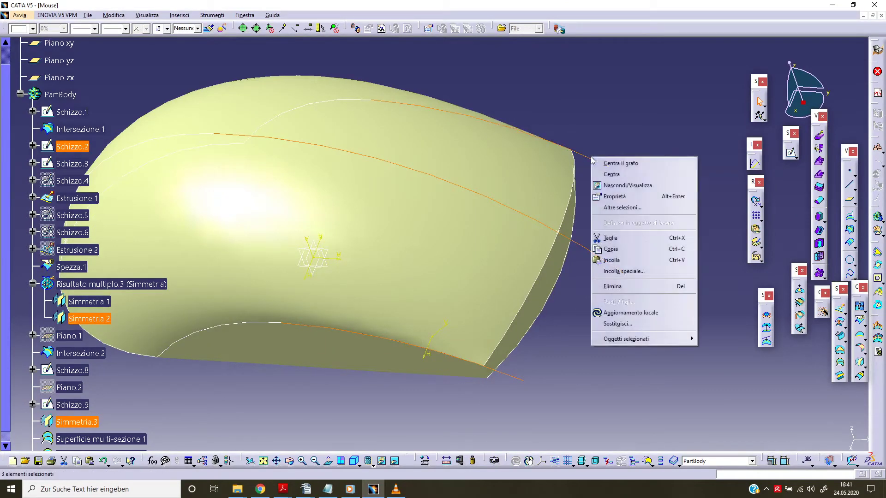
pyautogui.click(609, 179)
pyautogui.moveTo(571, 319); pyautogui.dragTo(555, 295, button='middle')
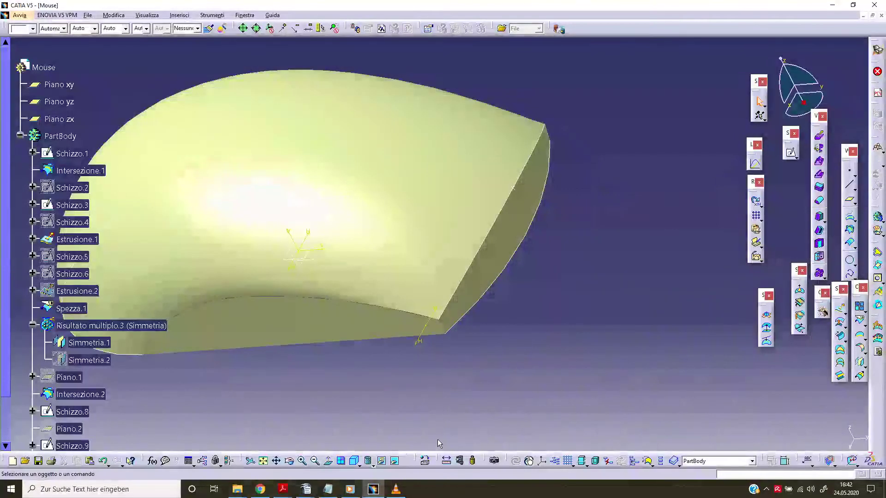
# Hide Schizzo.1, Intersezione.1, Spezza.1 and Risultato multiplo.3 from the tree
pyautogui.click(72, 153)
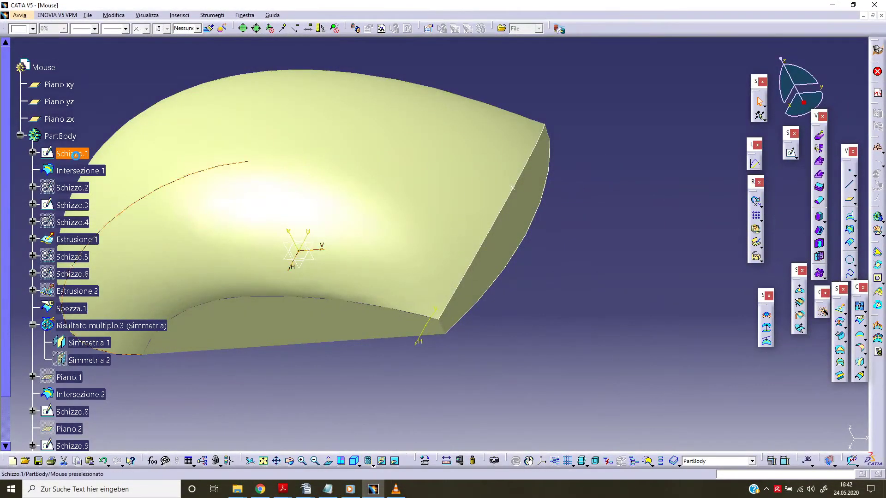
pyautogui.keyDown('ctrl'); pyautogui.click(88, 175); pyautogui.keyUp('ctrl')
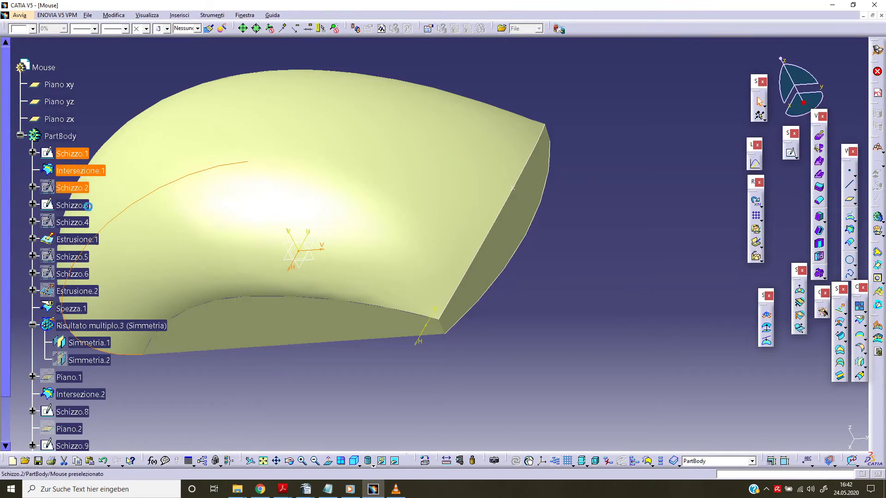
pyautogui.keyDown('ctrl'); pyautogui.click(73, 310); pyautogui.keyUp('ctrl')
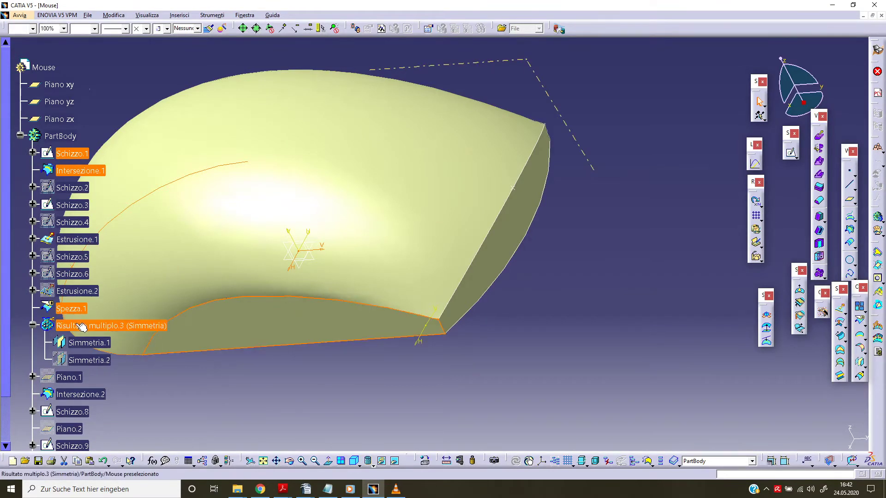
pyautogui.keyDown('ctrl'); pyautogui.click(81, 326); pyautogui.keyUp('ctrl')
pyautogui.rightClick(77, 328)
pyautogui.click(112, 163)
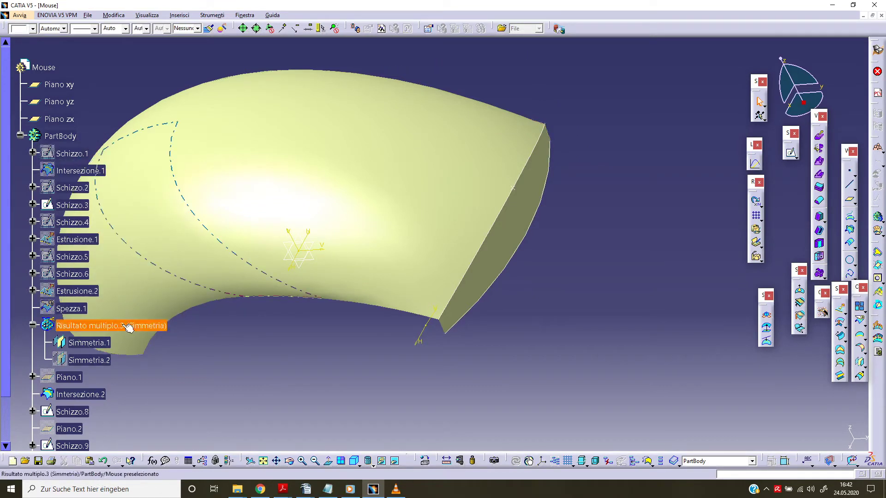
# Toggle the visibility of Simmetria.2 and Risultato multiplo.3
pyautogui.rightClick(107, 362)
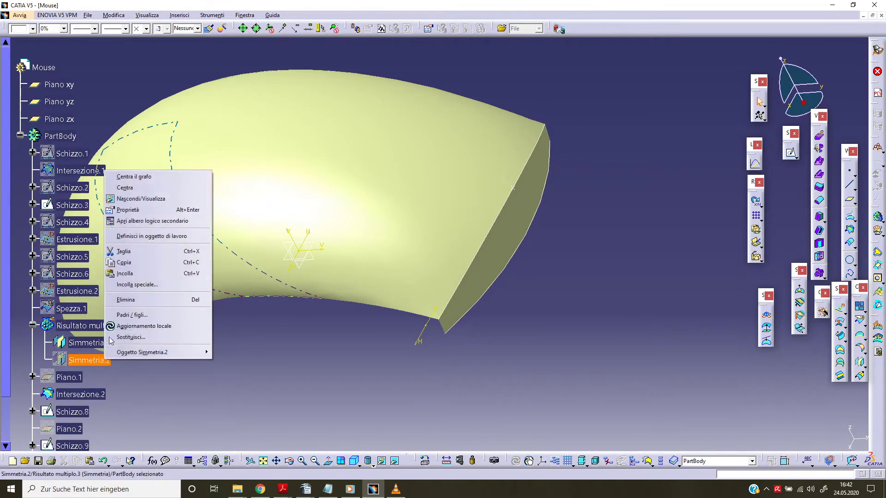
pyautogui.click(134, 208)
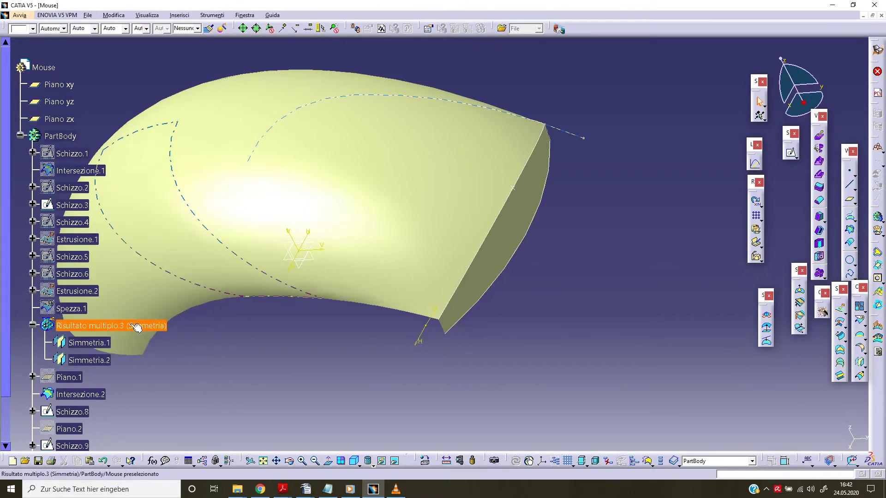
pyautogui.rightClick(132, 326)
pyautogui.click(161, 164)
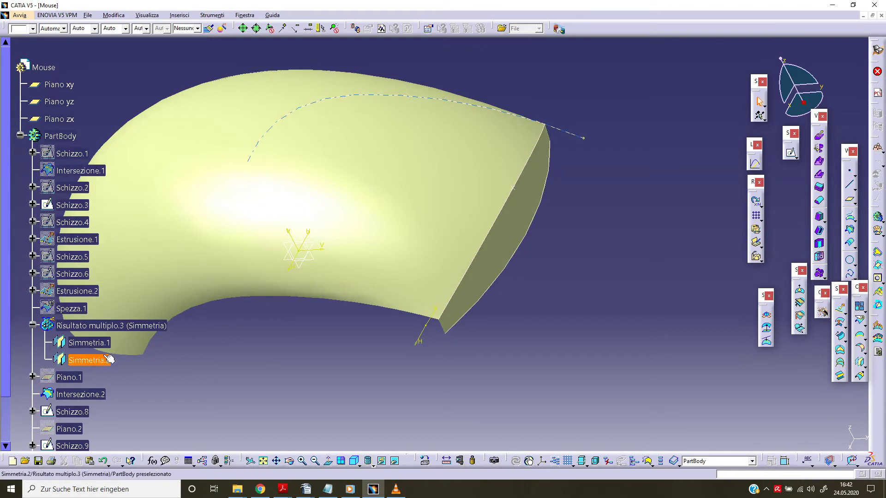
pyautogui.scroll(-2, 101, 393)
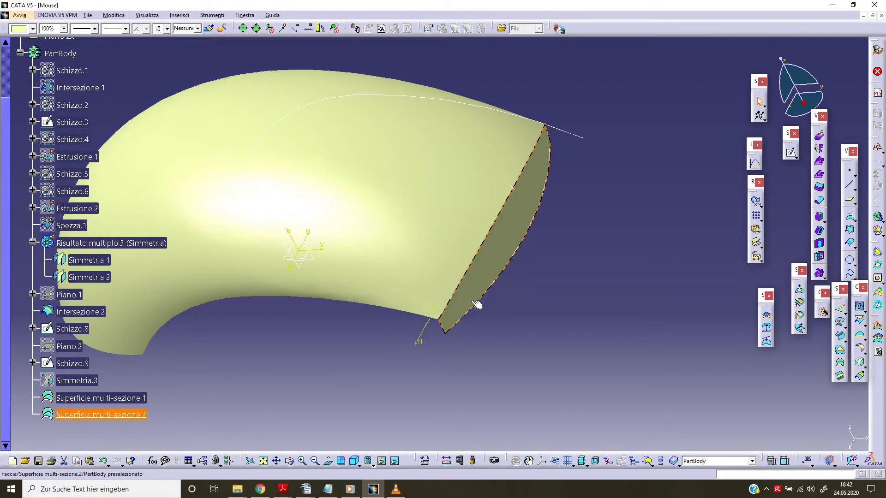
# Hide sketches Schizzo.8 and Schizzo.9
pyautogui.click(491, 295)
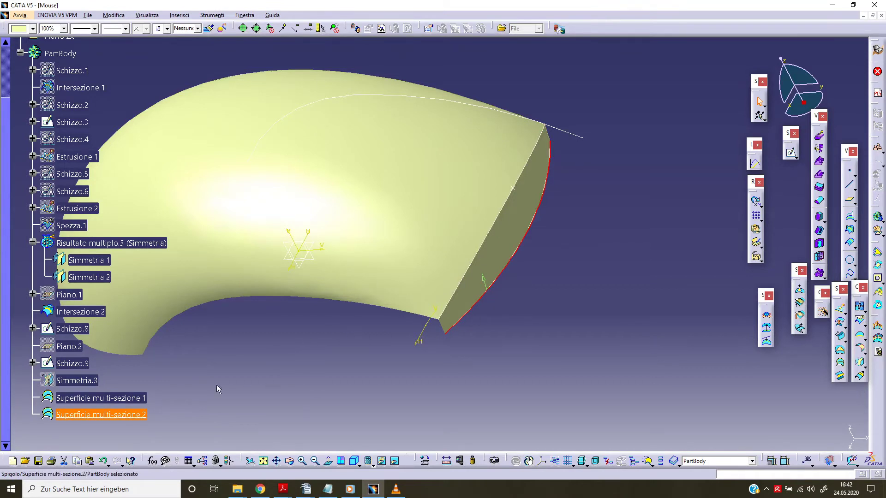
pyautogui.press('Escape')
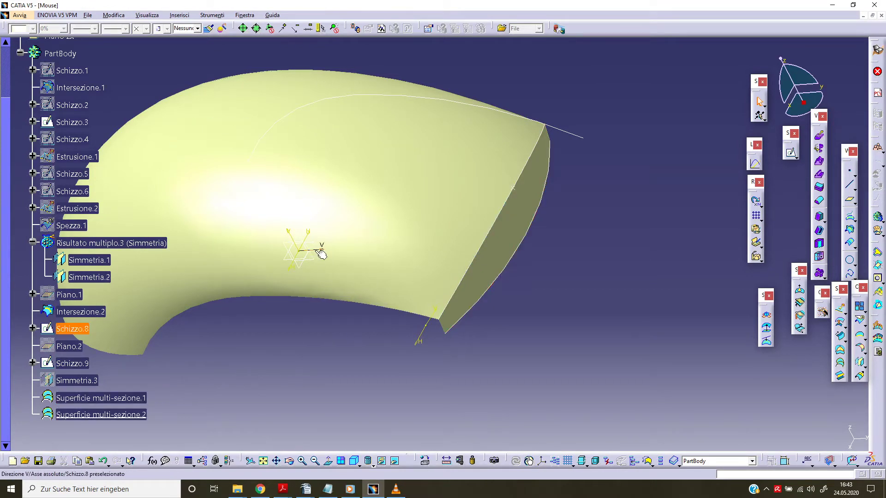
pyautogui.rightClick(88, 328)
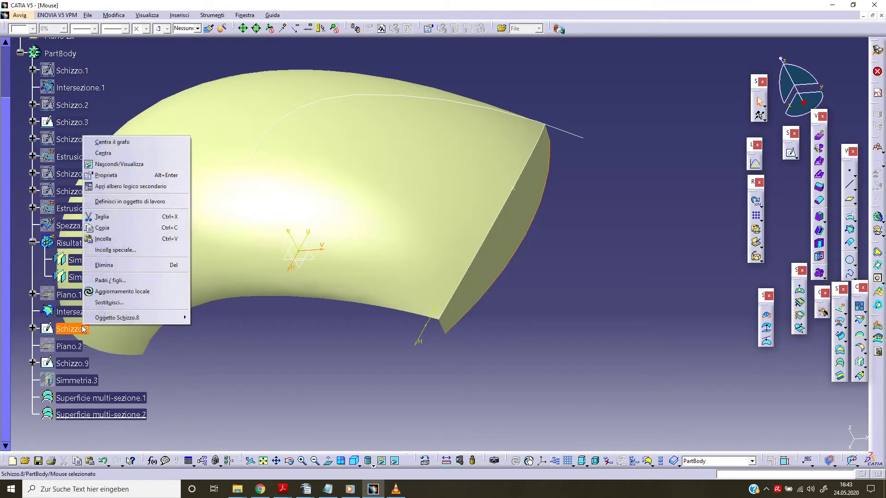
pyautogui.click(150, 166)
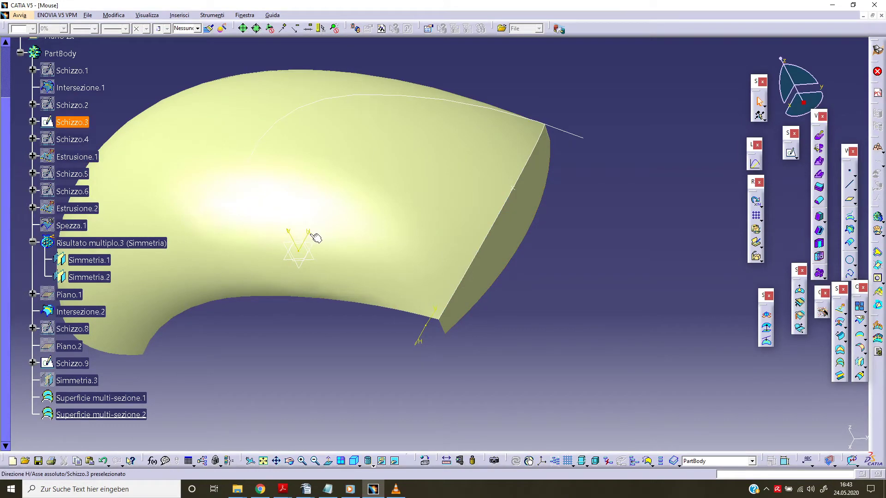
pyautogui.moveTo(295, 240)
pyautogui.mouseDown(button='middle')
pyautogui.moveTo(297, 140)
pyautogui.moveTo(341, 142)
pyautogui.mouseUp(button='middle')
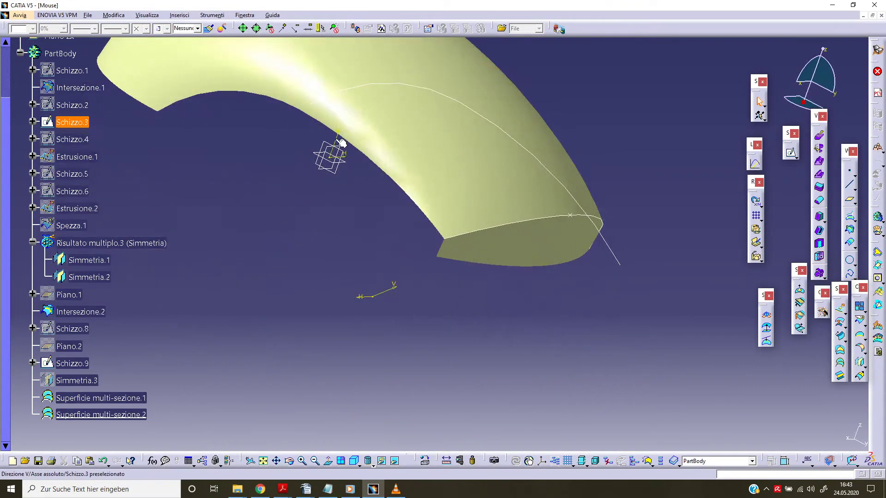
pyautogui.click(388, 293)
pyautogui.rightClick(66, 364)
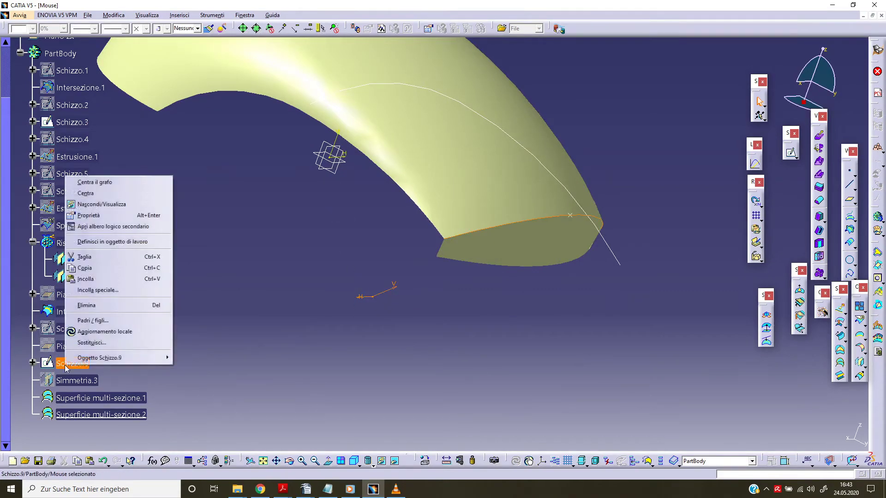
pyautogui.click(123, 206)
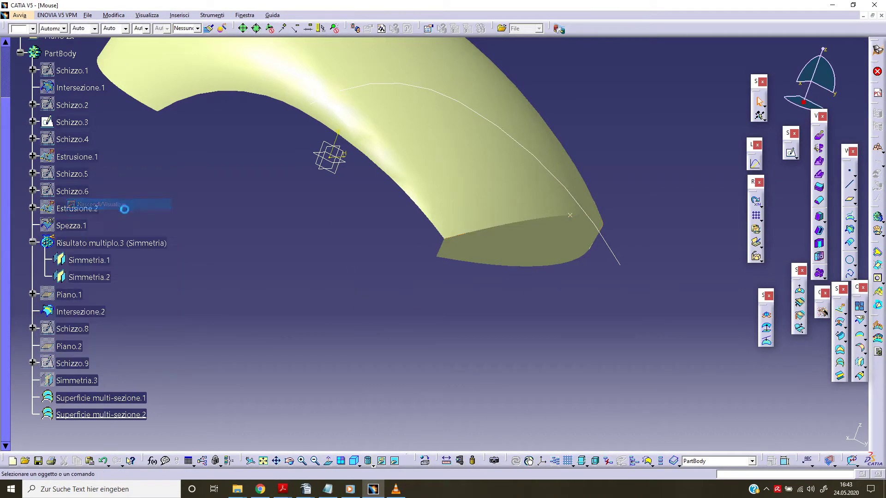
# Hide sketch Schizzo.3 and the split surface Spezza.1
pyautogui.rightClick(85, 122)
pyautogui.click(111, 148)
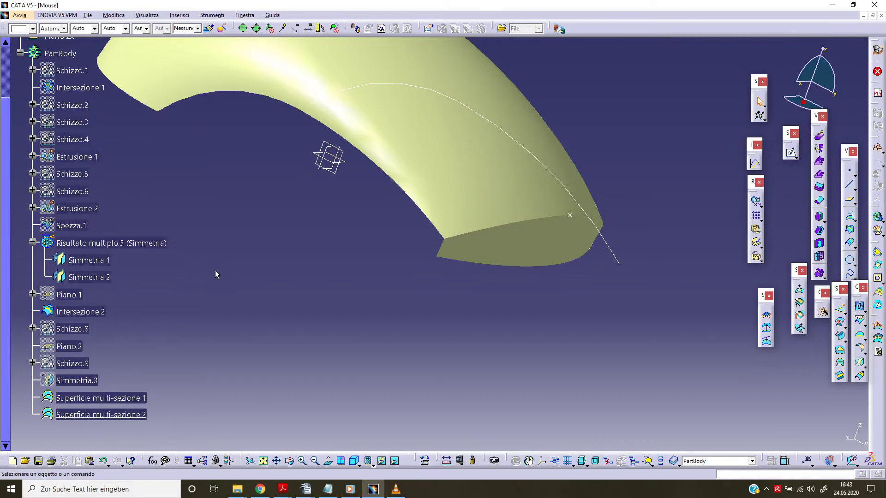
pyautogui.rightClick(73, 226)
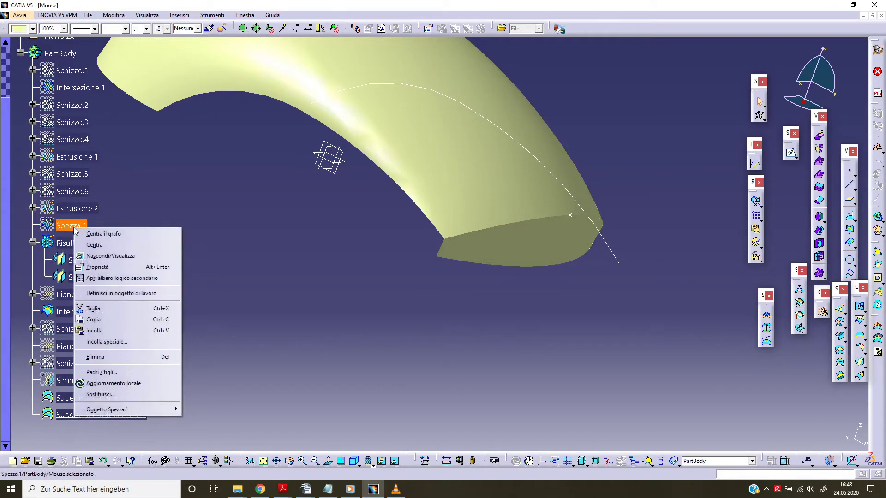
pyautogui.click(109, 256)
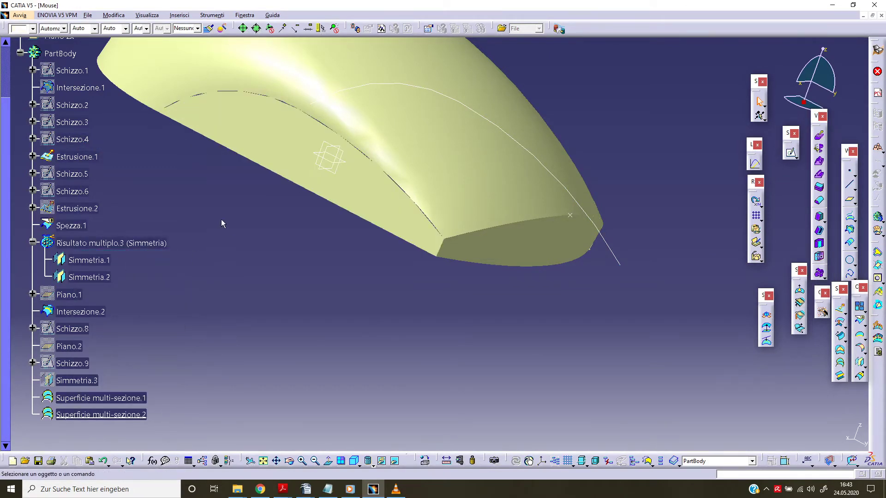
pyautogui.moveTo(251, 219)
pyautogui.mouseDown(button='middle')
pyautogui.moveTo(271, 307)
pyautogui.moveTo(603, 160)
pyautogui.mouseUp(button='middle')
# Hide the Simmetria.2 curve and show the Intersezione.2 curves
pyautogui.rightClick(587, 146)
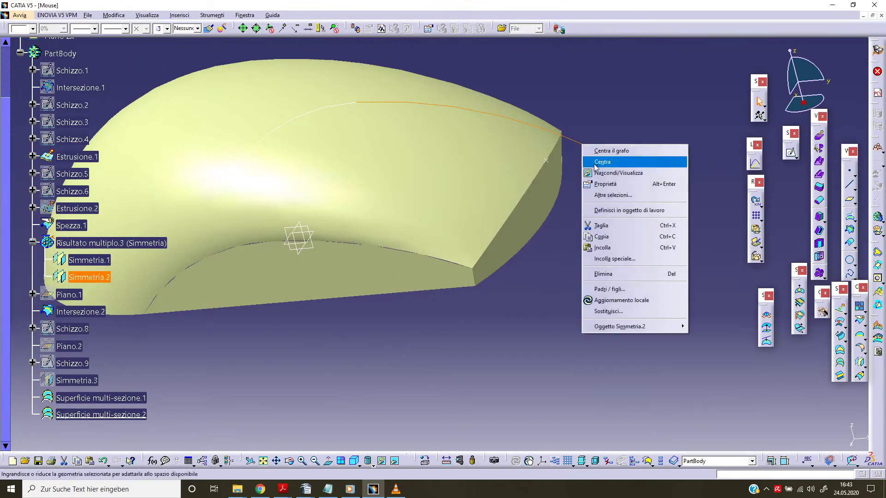
pyautogui.click(611, 172)
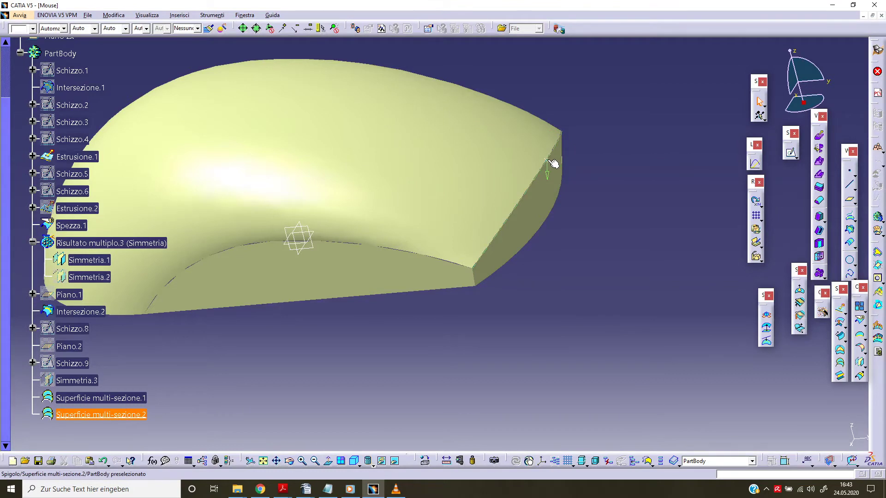
pyautogui.rightClick(91, 313)
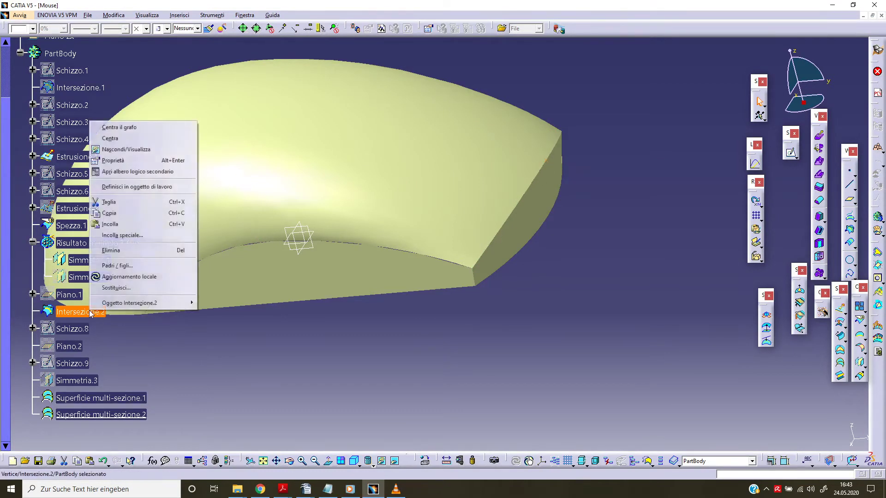
pyautogui.click(133, 149)
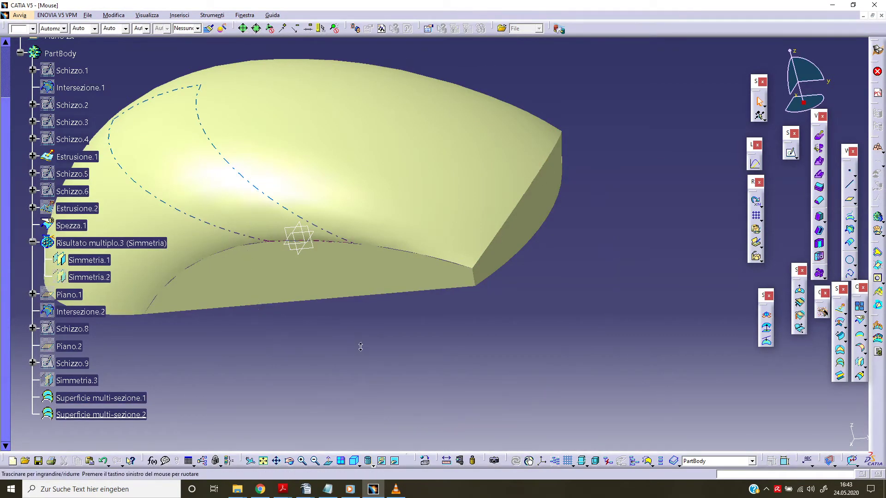
pyautogui.moveTo(360, 347)
pyautogui.mouseDown(button='middle')
pyautogui.moveTo(453, 317)
pyautogui.moveTo(356, 269)
pyautogui.moveTo(315, 323)
pyautogui.moveTo(439, 291)
pyautogui.mouseUp(button='middle')
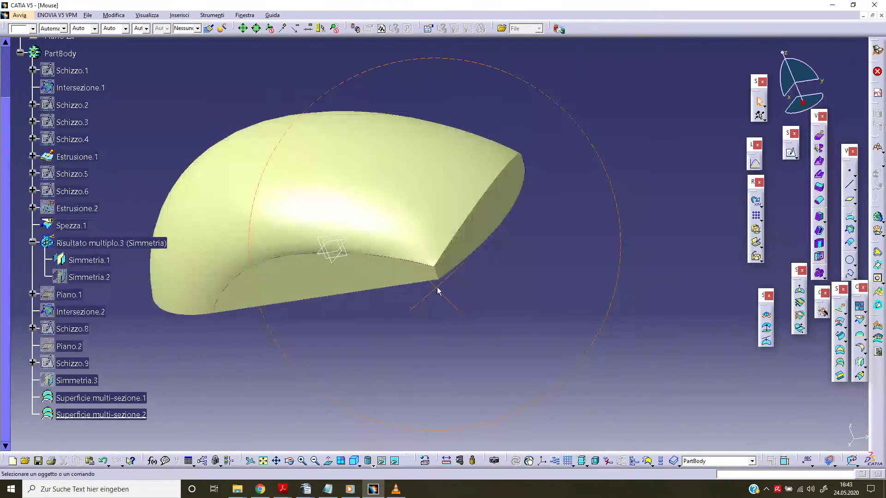
# Try the display styles, ending with the part shaded with edges shown
pyautogui.click(370, 463)
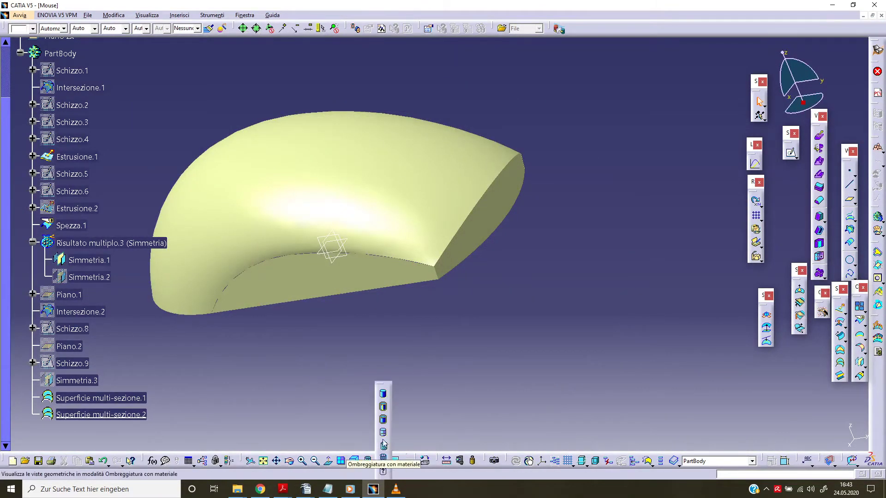
pyautogui.click(384, 432)
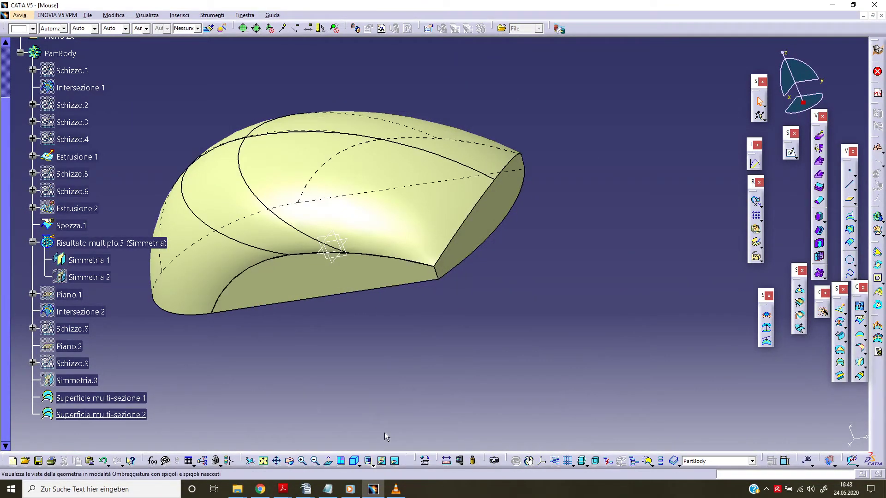
pyautogui.click(372, 466)
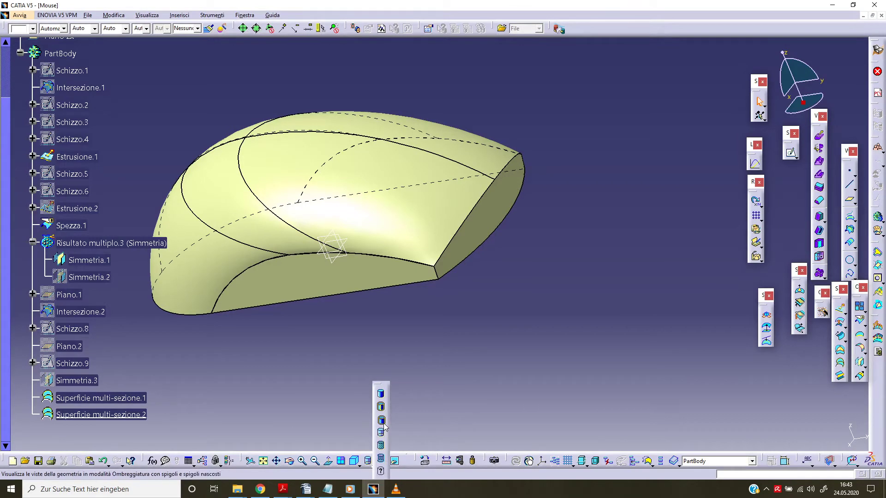
pyautogui.click(382, 422)
pyautogui.click(375, 459)
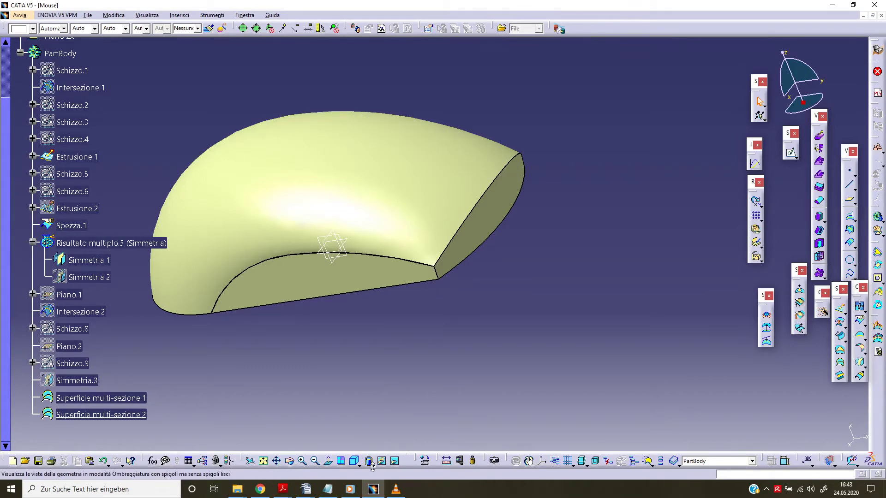
pyautogui.click(380, 407)
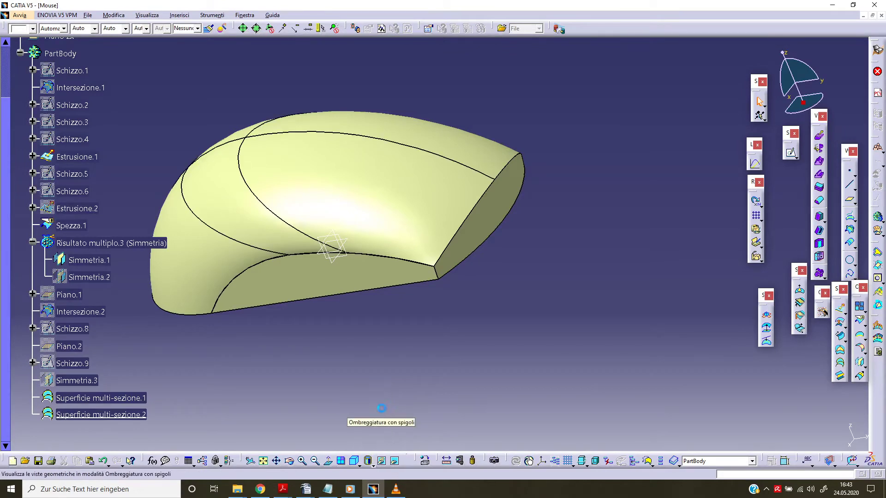
pyautogui.scroll(2, 284, 355)
pyautogui.moveTo(334, 334)
pyautogui.mouseDown(button='middle')
pyautogui.moveTo(443, 315)
pyautogui.moveTo(366, 364)
pyautogui.mouseUp(button='middle')
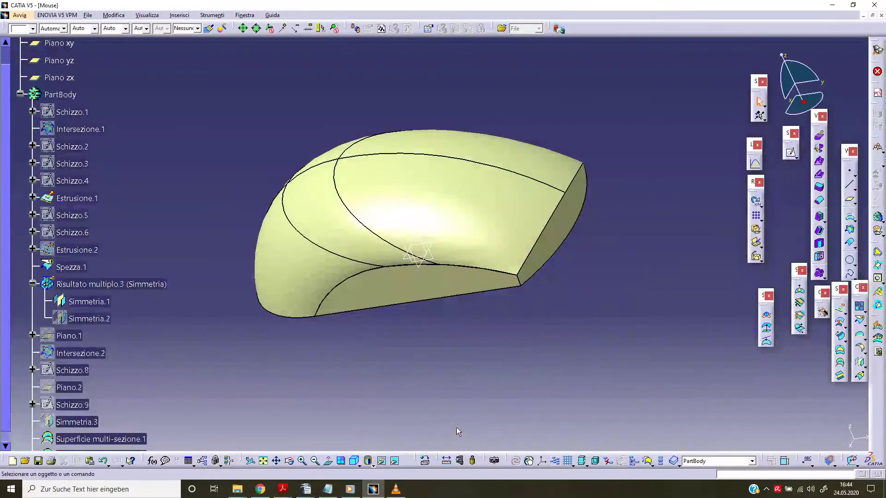
# Select the split surface Spezza.1 in the tree as the first surface to join
pyautogui.click(431, 292)
pyautogui.keyDown('ctrl'); pyautogui.click(481, 212); pyautogui.keyUp('ctrl')
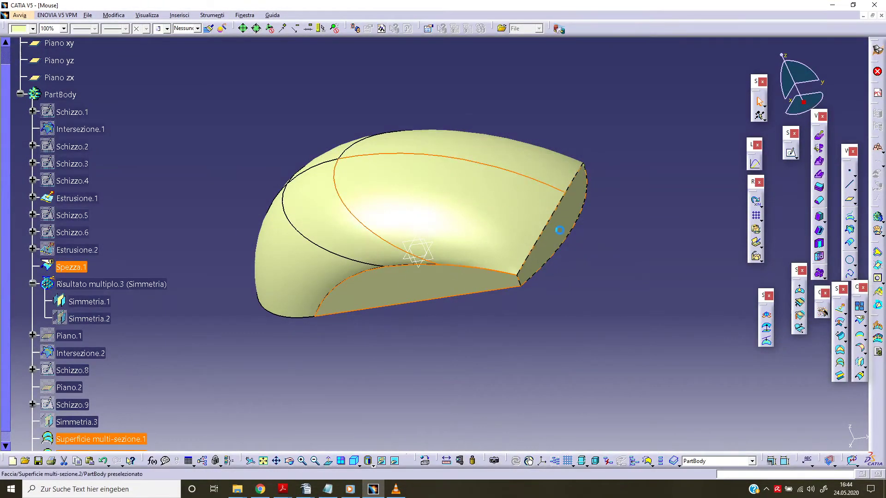
pyautogui.moveTo(378, 354); pyautogui.dragTo(262, 301, button='middle')
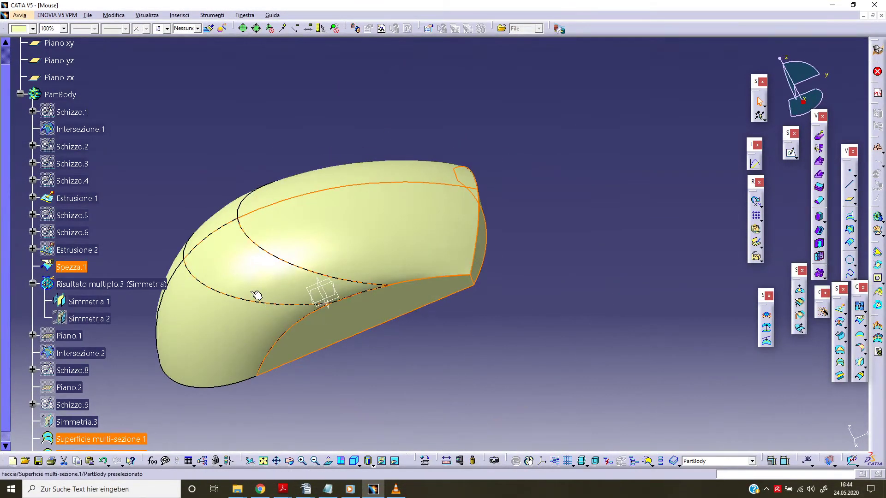
pyautogui.moveTo(210, 353); pyautogui.dragTo(256, 328, button='middle')
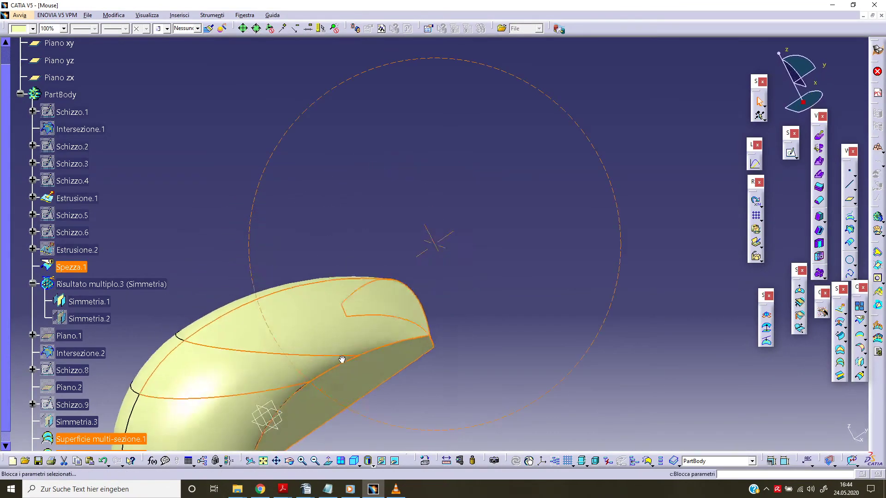
pyautogui.click(257, 328)
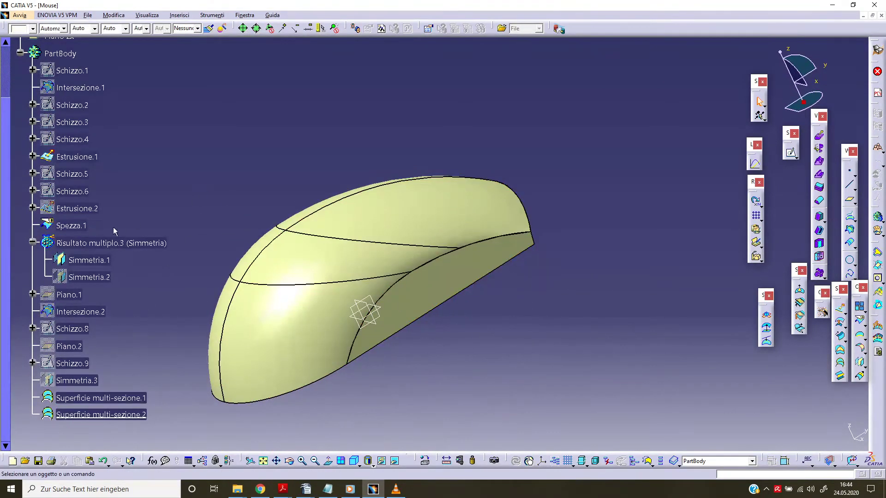
pyautogui.click(81, 225)
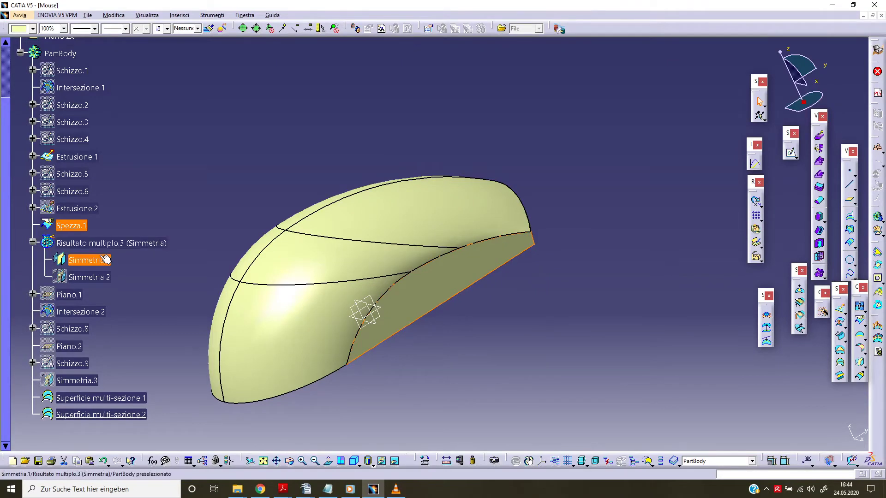
pyautogui.moveTo(199, 279); pyautogui.dragTo(406, 267, button='middle')
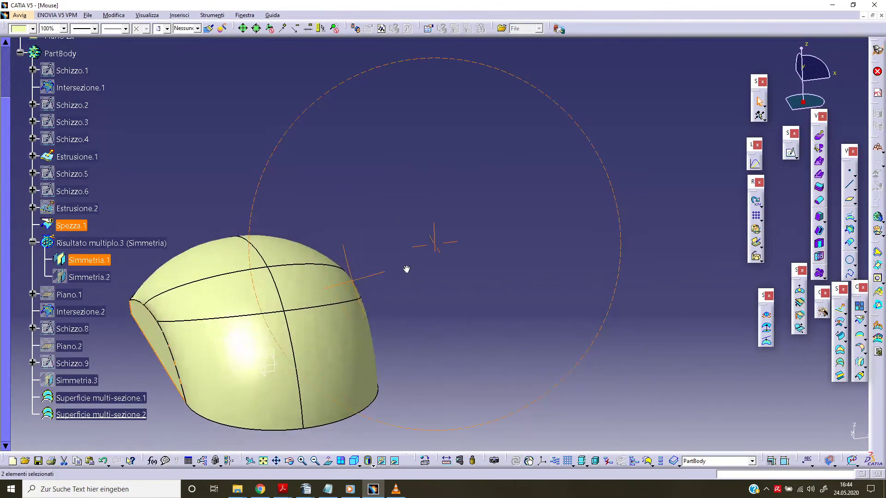
# Join Spezza.1, Simmetria.1 and both multi-section surfaces into Unione.1, then inspect it
pyautogui.keyDown('ctrl'); pyautogui.click(108, 414); pyautogui.keyUp('ctrl')
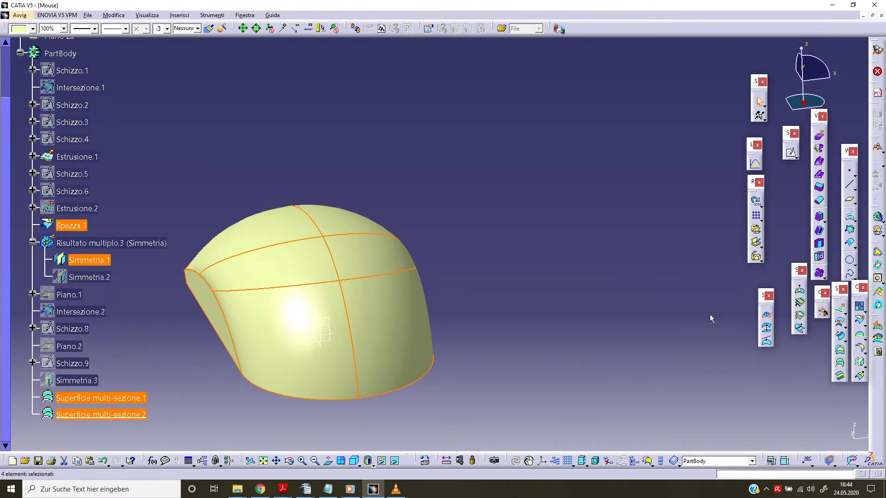
pyautogui.click(860, 306)
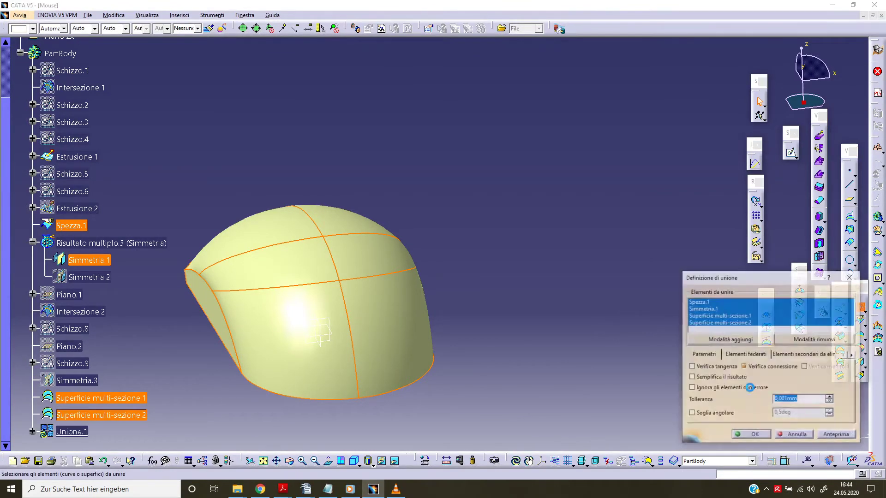
pyautogui.click(765, 436)
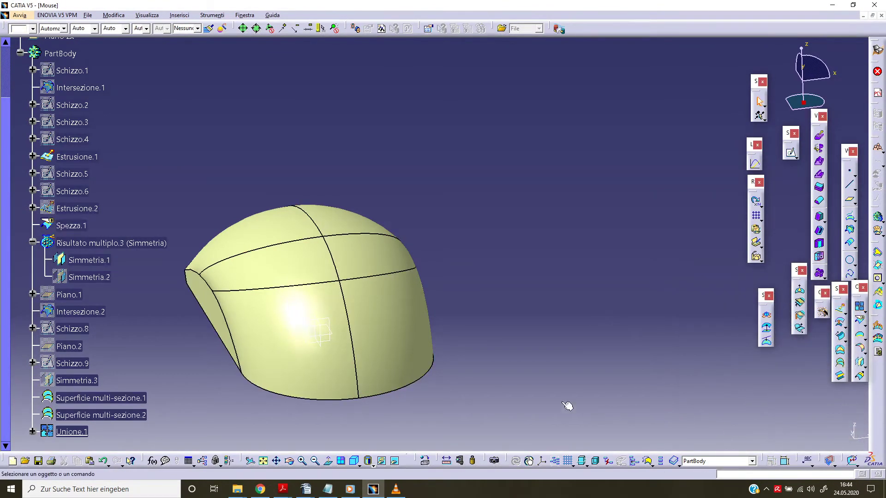
pyautogui.click(74, 434)
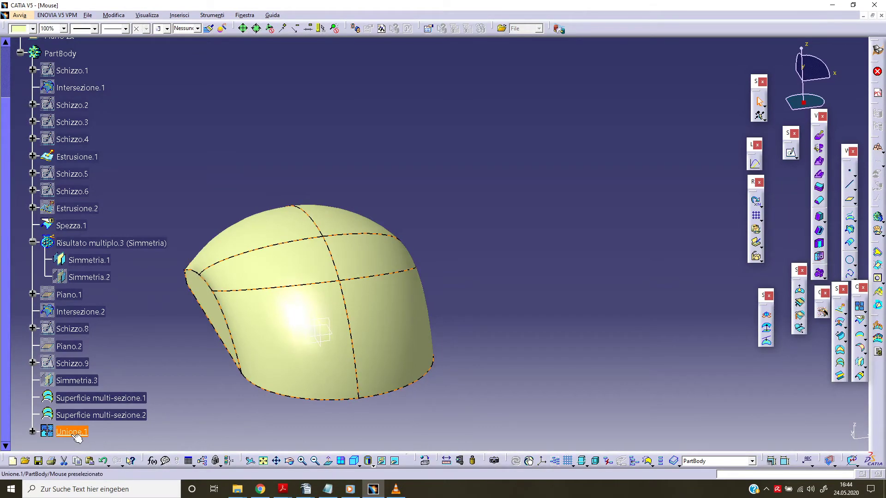
pyautogui.moveTo(469, 303)
pyautogui.mouseDown(button='middle')
pyautogui.moveTo(269, 295)
pyautogui.moveTo(366, 336)
pyautogui.moveTo(405, 255)
pyautogui.moveTo(405, 264)
pyautogui.mouseUp(button='middle')
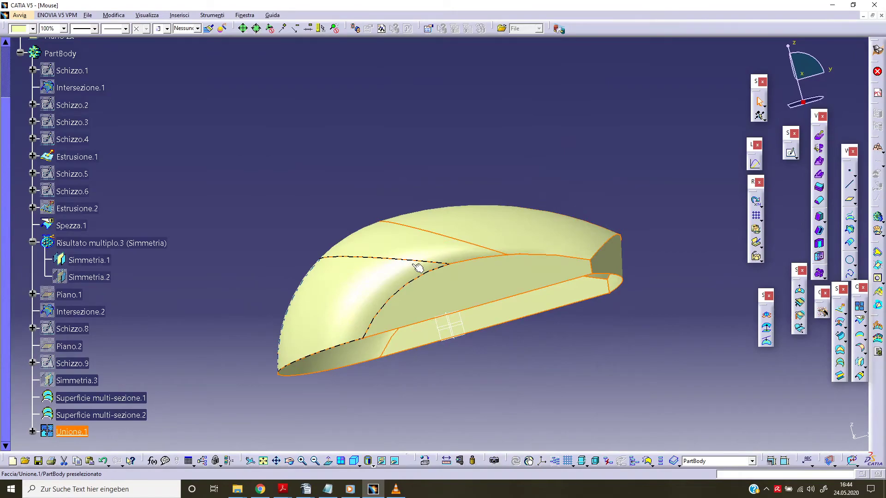
pyautogui.click(676, 350)
pyautogui.moveTo(676, 350)
pyautogui.mouseDown(button='middle')
pyautogui.moveTo(647, 344)
pyautogui.moveTo(556, 402)
pyautogui.moveTo(479, 200)
pyautogui.moveTo(405, 225)
pyautogui.mouseUp(button='middle')
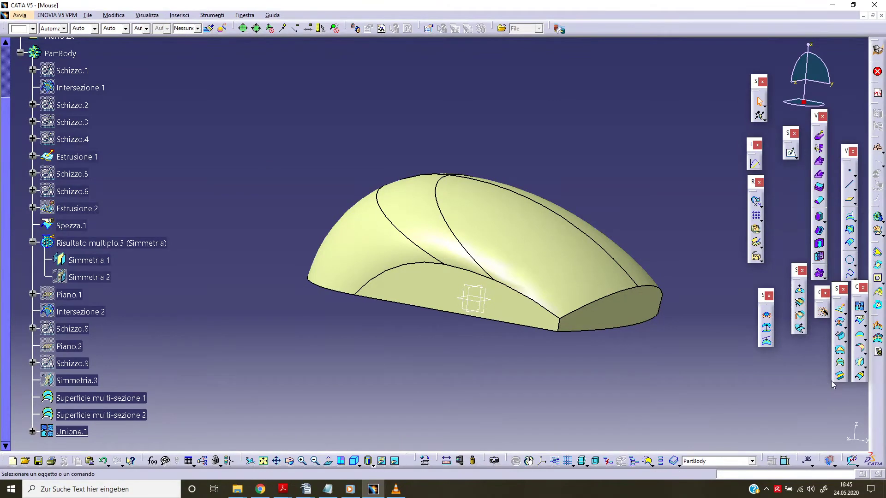
# Fillet the two vertical corner edges of the blunt end at 5mm
pyautogui.click(864, 352)
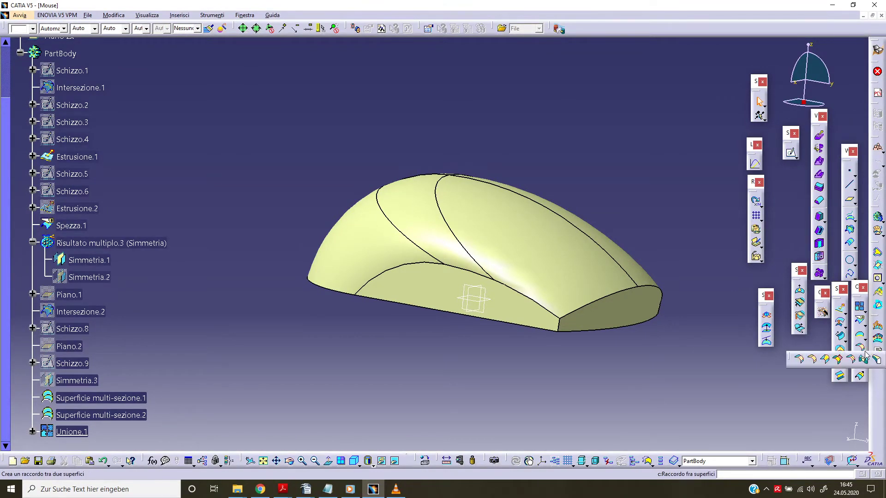
pyautogui.click(814, 361)
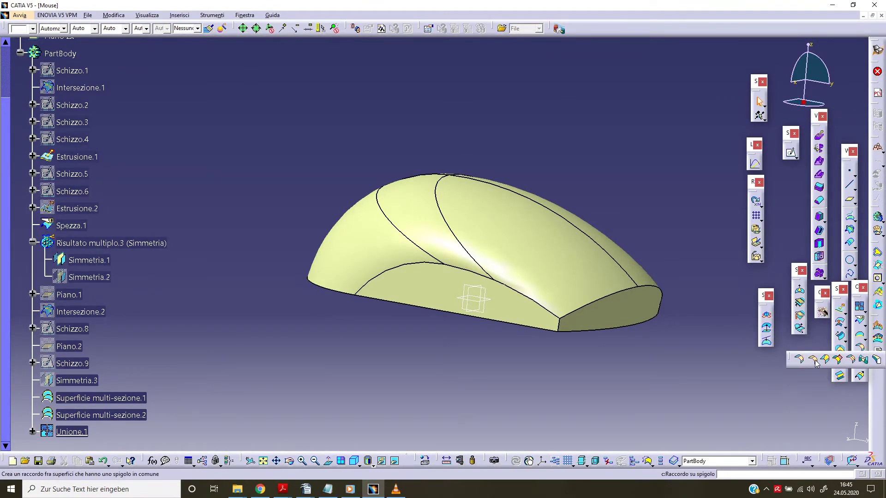
pyautogui.click(562, 327)
pyautogui.moveTo(563, 327); pyautogui.dragTo(453, 313, button='middle')
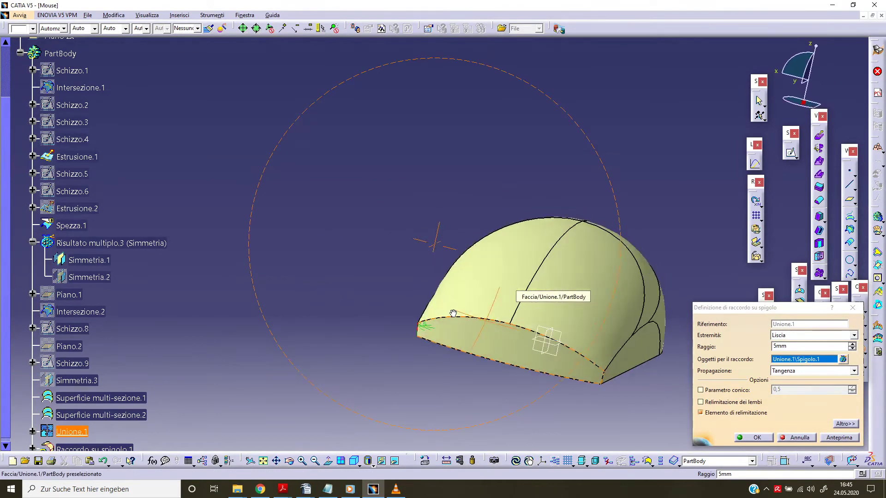
pyautogui.click(604, 378)
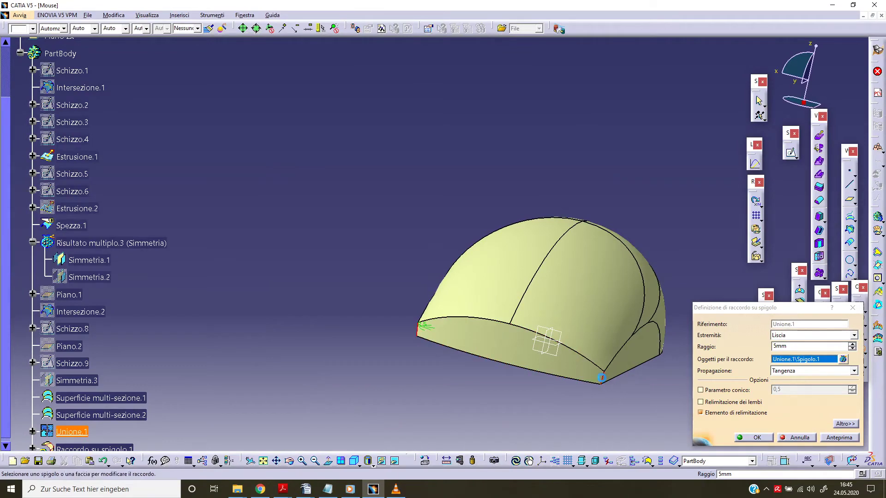
pyautogui.click(836, 438)
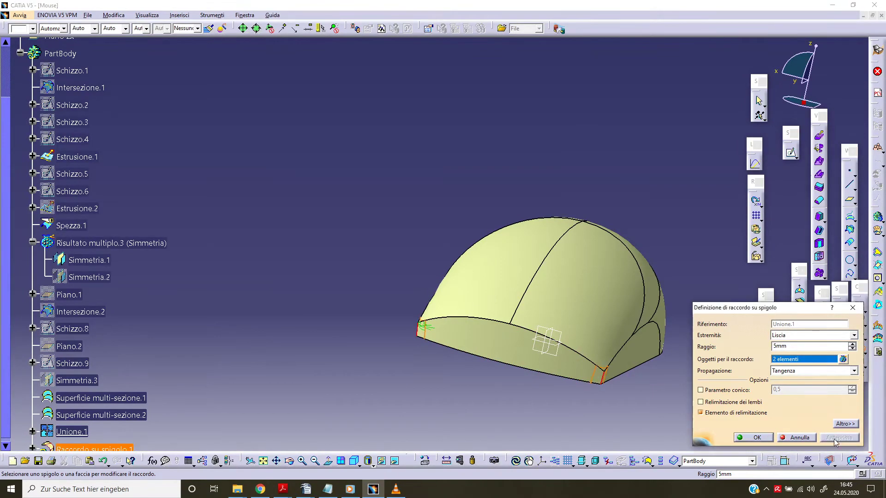
pyautogui.click(757, 438)
pyautogui.moveTo(416, 395); pyautogui.dragTo(434, 371, button='middle')
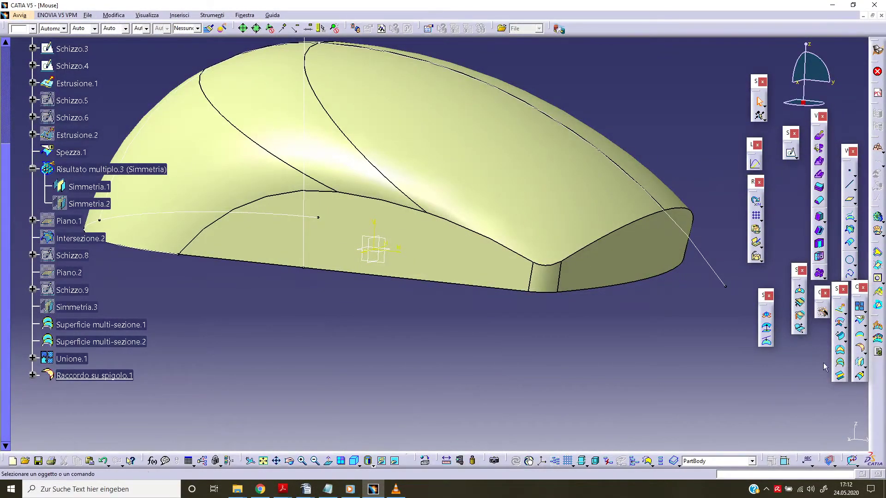
# Fillet the top edge of the blunt end at 3mm
pyautogui.click(859, 348)
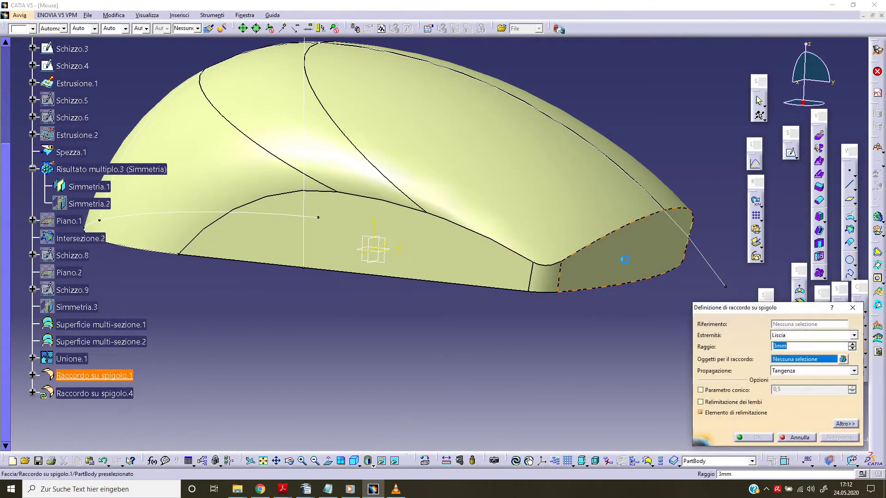
pyautogui.click(620, 237)
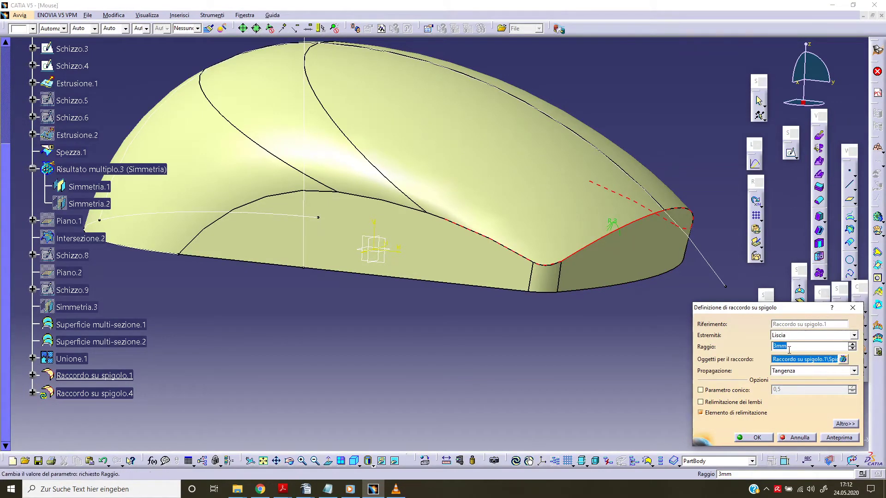
pyautogui.click(768, 437)
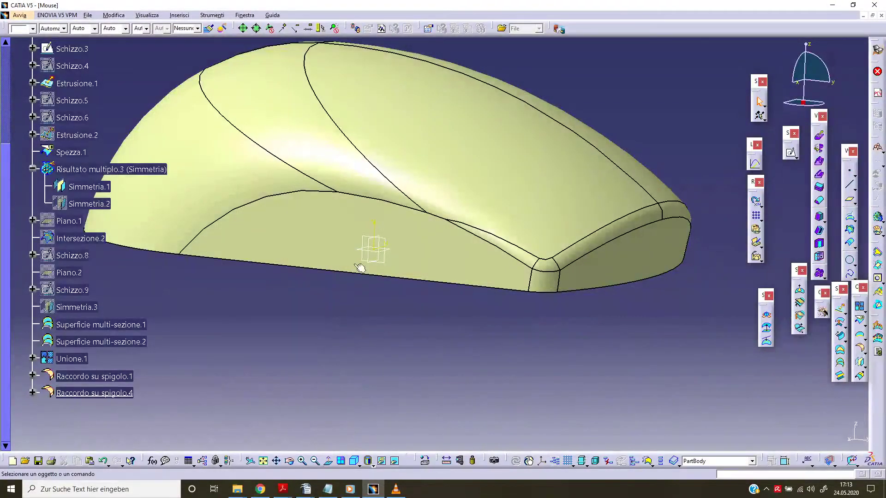
# Extrapolate the filleted surface's bottom edge by 10mm with tangent continuity, creating Estrapola.1
pyautogui.moveTo(597, 356); pyautogui.dragTo(580, 354, button='middle')
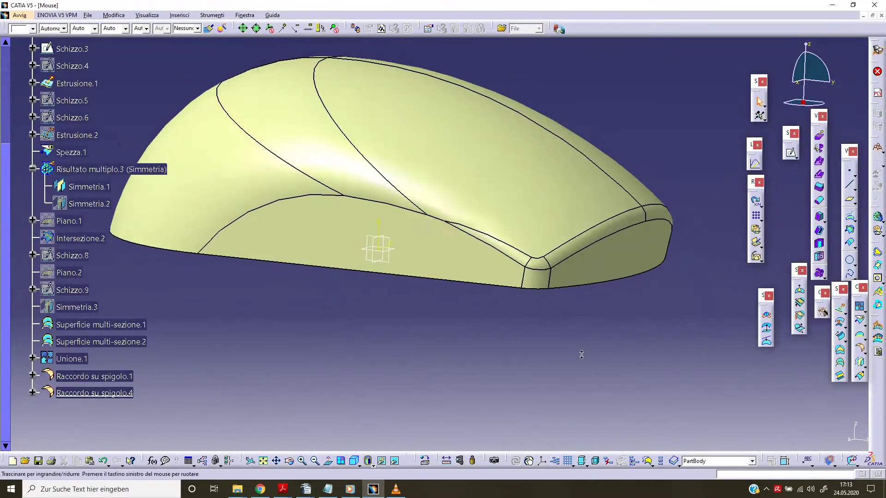
pyautogui.click(861, 376)
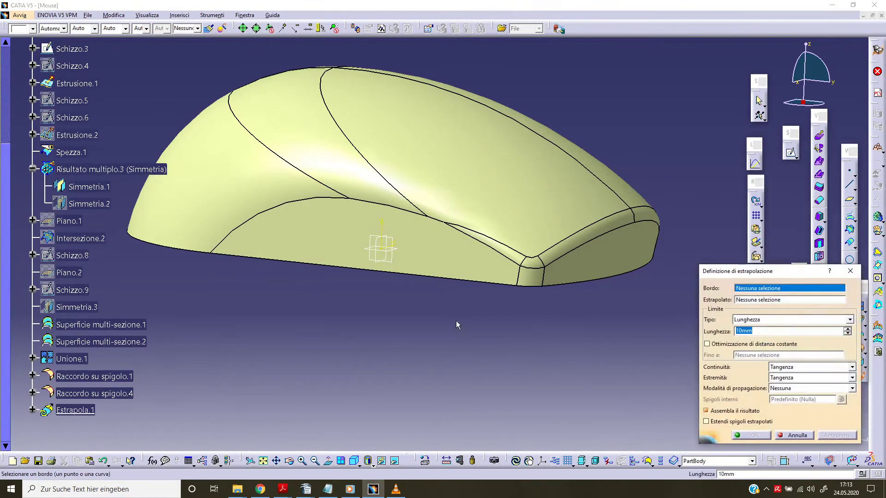
pyautogui.click(454, 279)
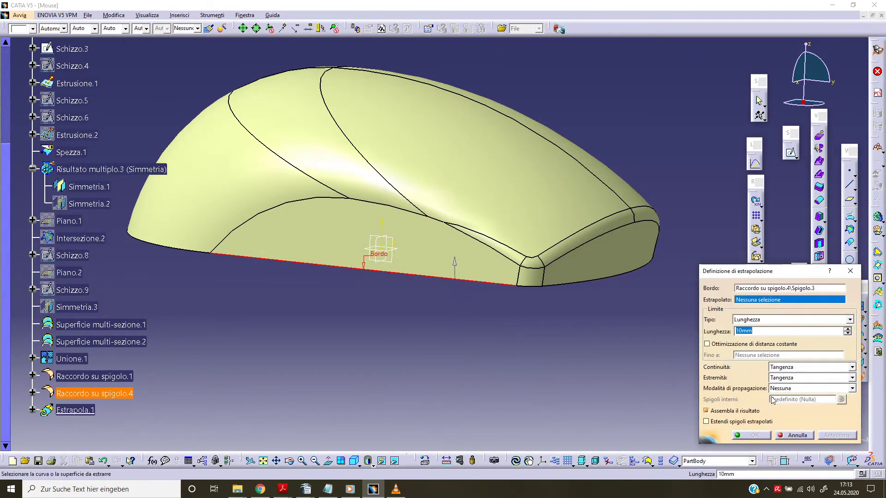
pyautogui.click(852, 388)
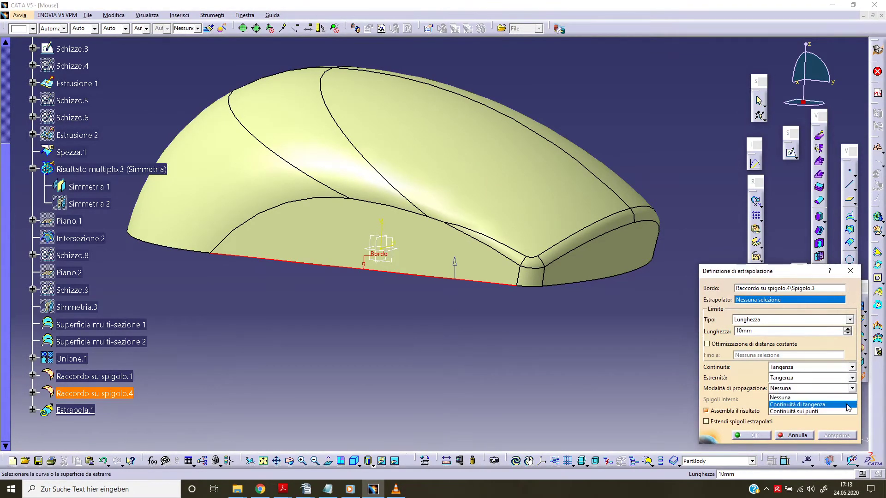
pyautogui.click(847, 406)
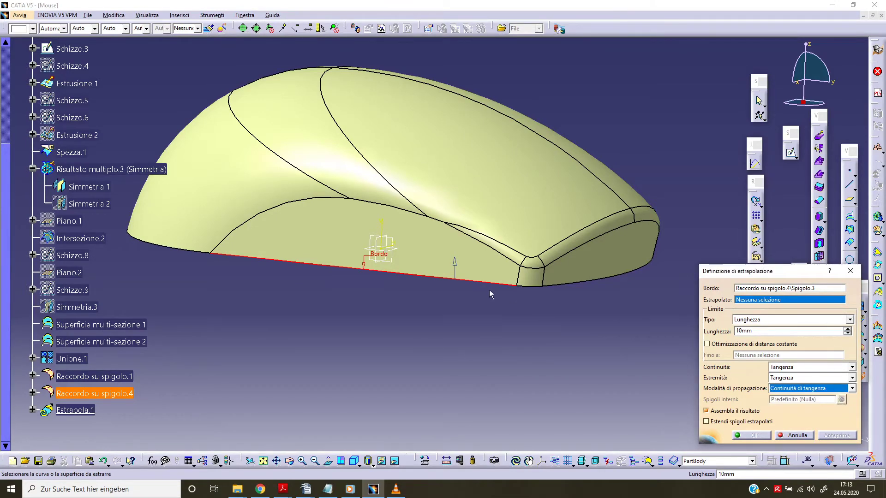
pyautogui.click(470, 264)
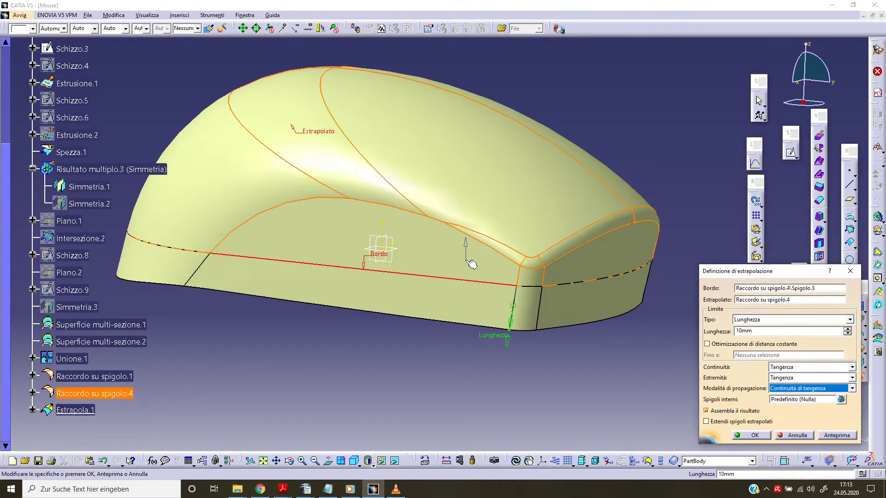
pyautogui.moveTo(460, 359); pyautogui.dragTo(486, 326, button='middle')
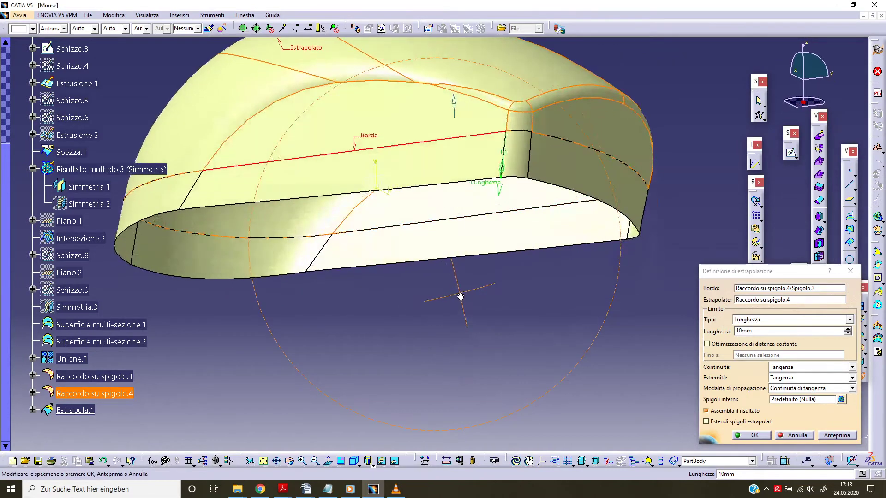
pyautogui.click(761, 436)
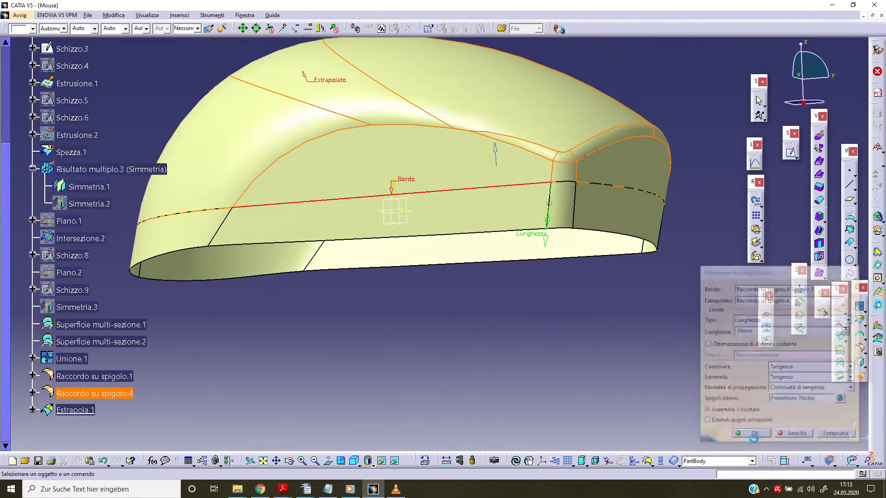
pyautogui.moveTo(413, 314); pyautogui.dragTo(431, 363, button='middle')
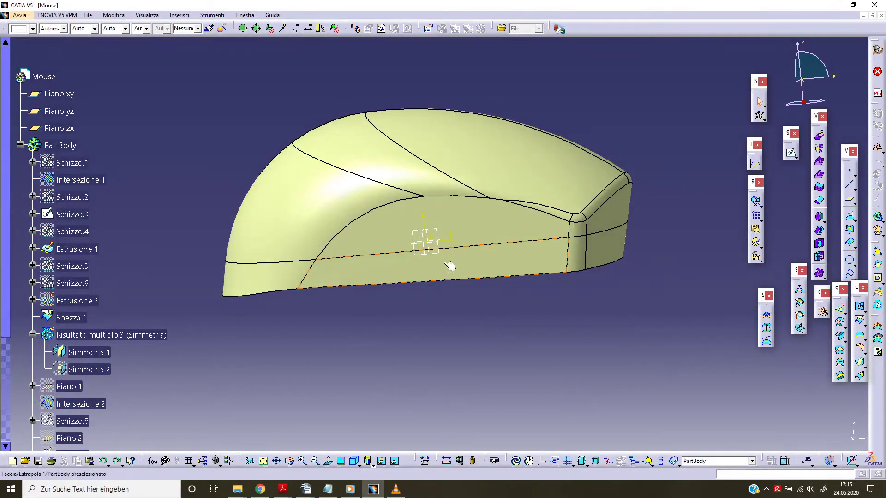
# Sketch a horizontal line across the part on the yz plane
pyautogui.click(435, 251)
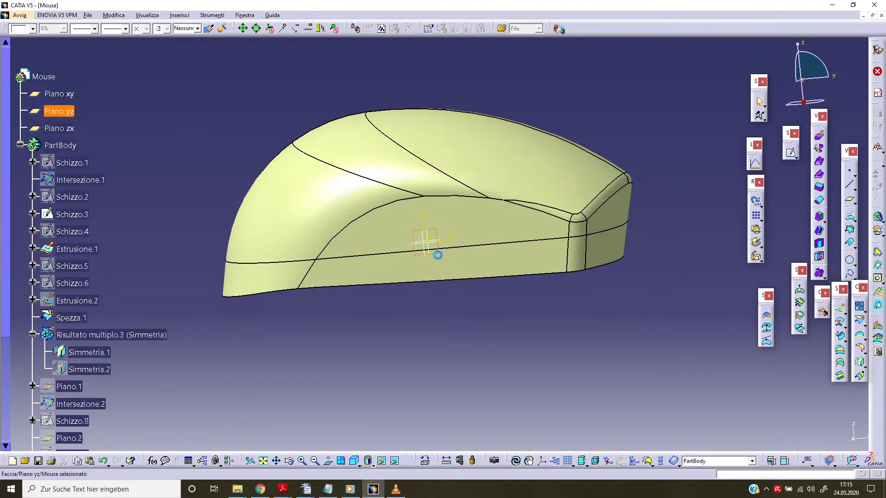
pyautogui.click(791, 152)
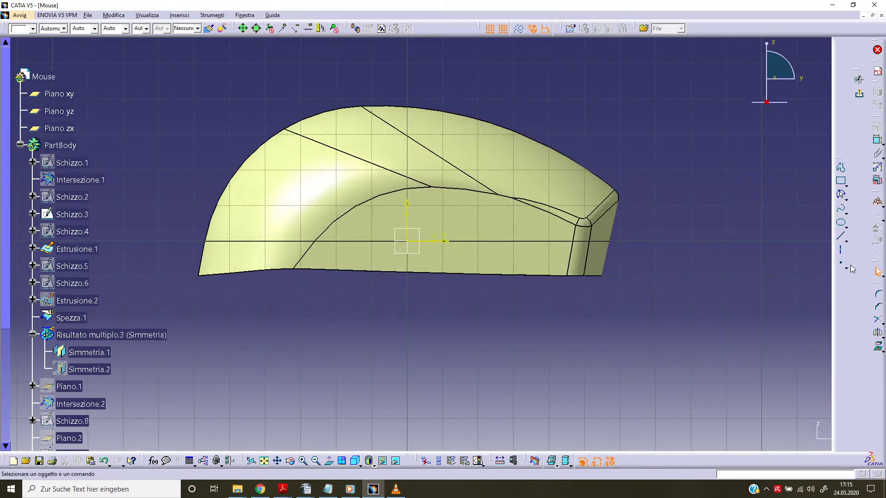
pyautogui.click(840, 237)
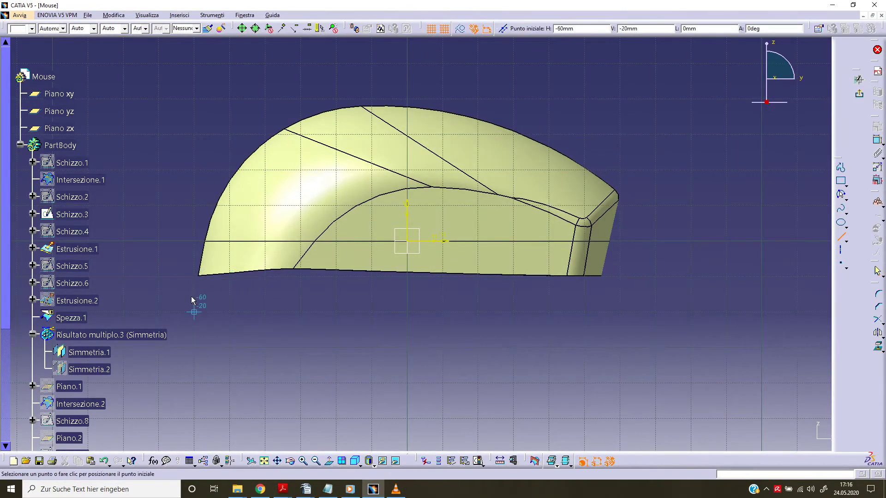
pyautogui.click(194, 313)
pyautogui.click(668, 315)
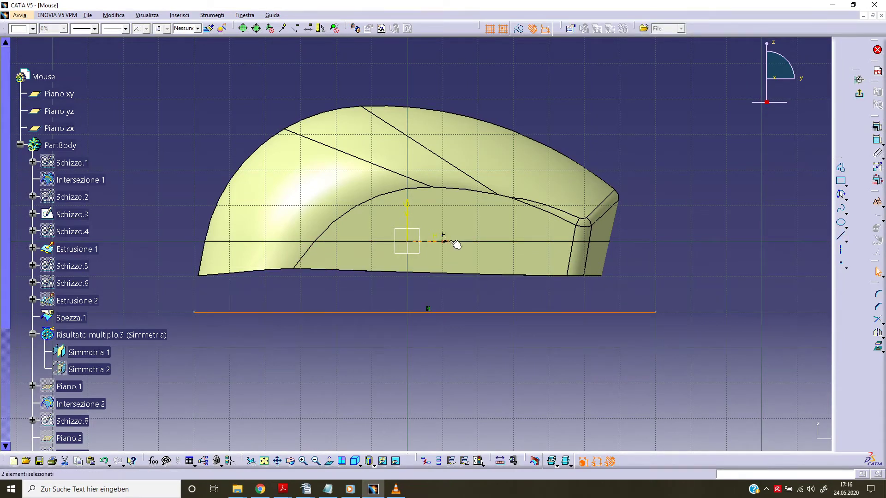
# Constrain the line 5 mm from the horizontal axis and exit the sketch
pyautogui.click(878, 154)
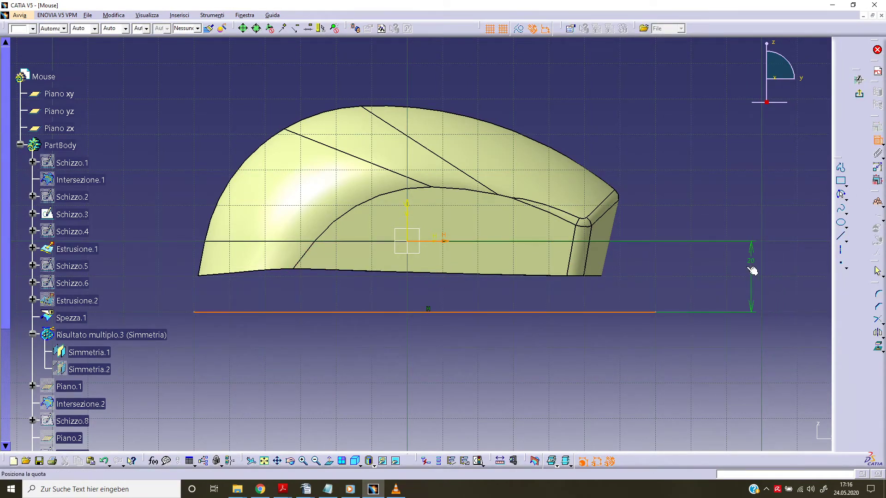
pyautogui.click(748, 263)
pyautogui.doubleClick(748, 263)
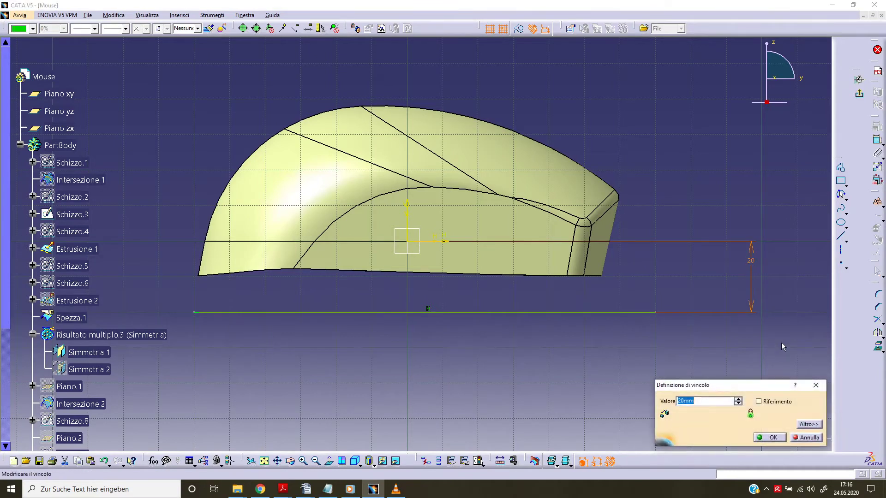
pyautogui.write('5')
pyautogui.press('Return')
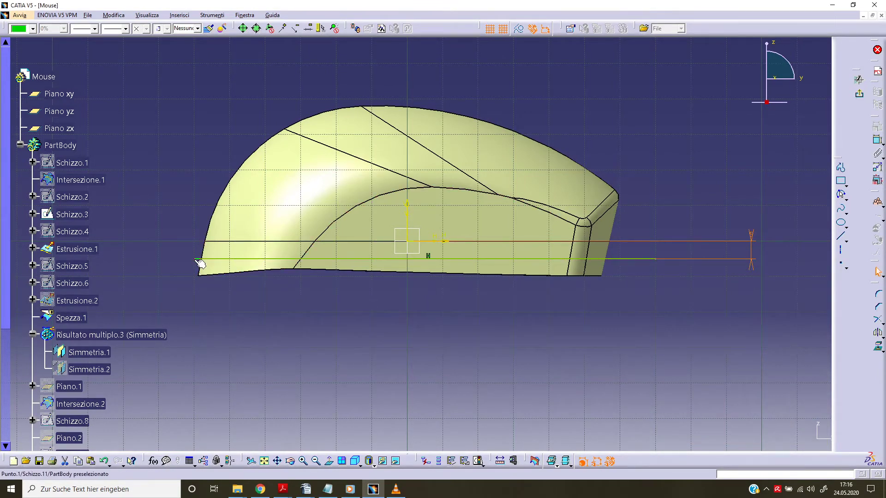
pyautogui.click(194, 262)
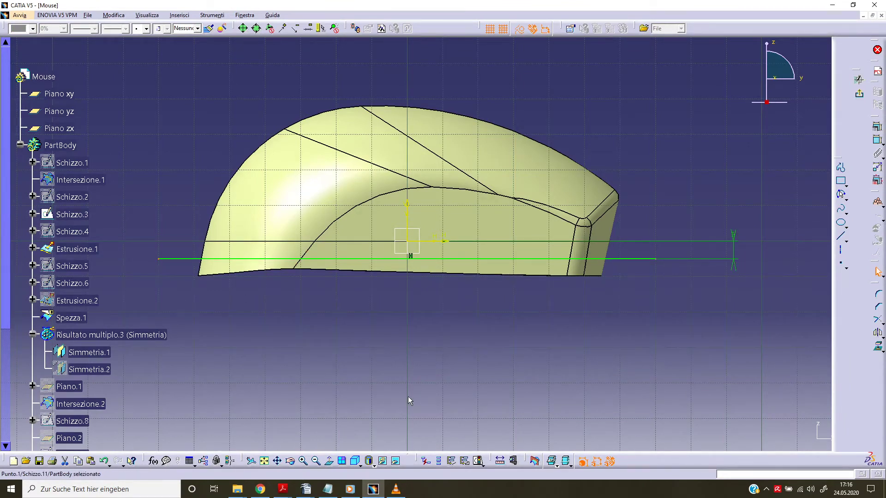
pyautogui.click(859, 94)
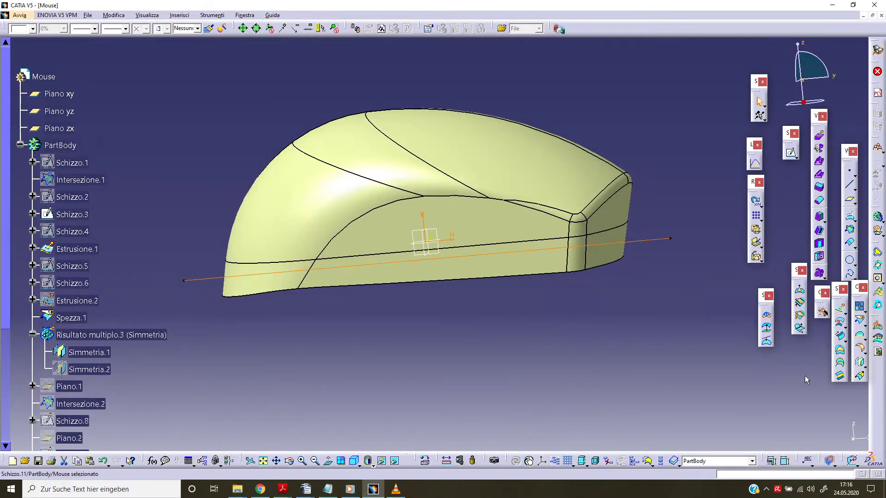
# Extrude the Schizzo.11 line into a flat surface with limits 110 mm and 100 mm
pyautogui.click(842, 314)
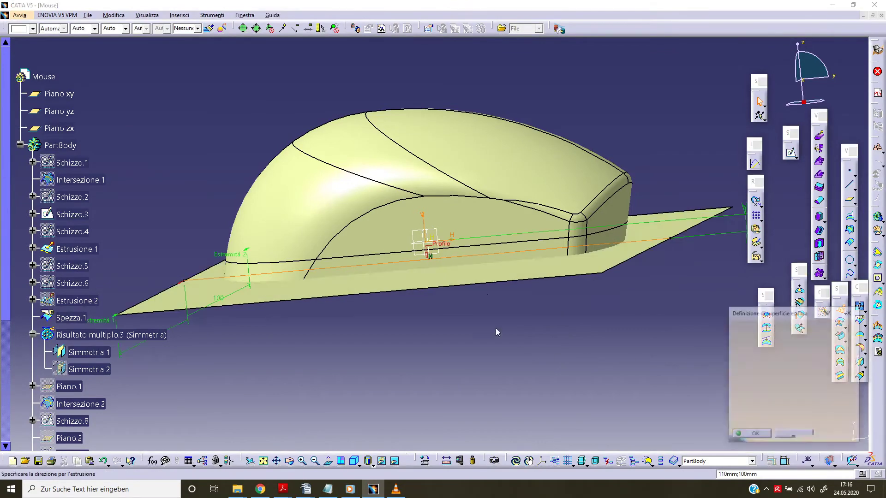
pyautogui.moveTo(495, 328); pyautogui.dragTo(339, 320, button='middle')
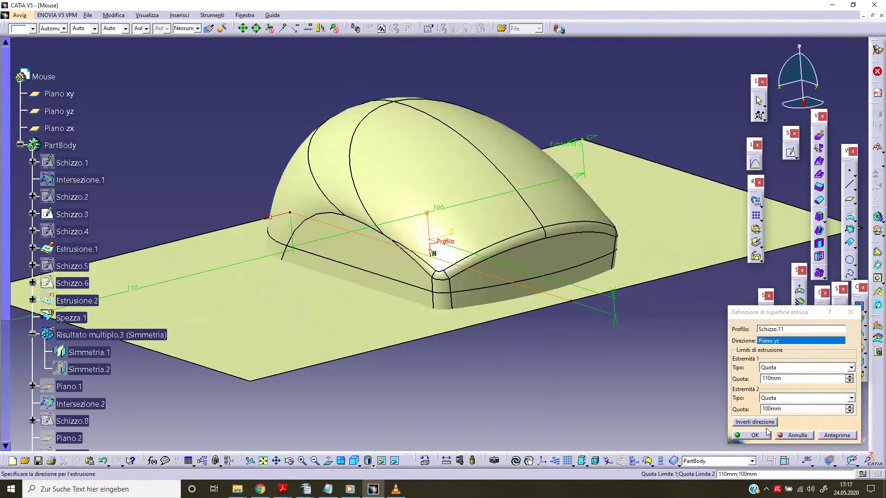
pyautogui.click(768, 433)
pyautogui.moveTo(561, 408); pyautogui.dragTo(521, 383, button='middle')
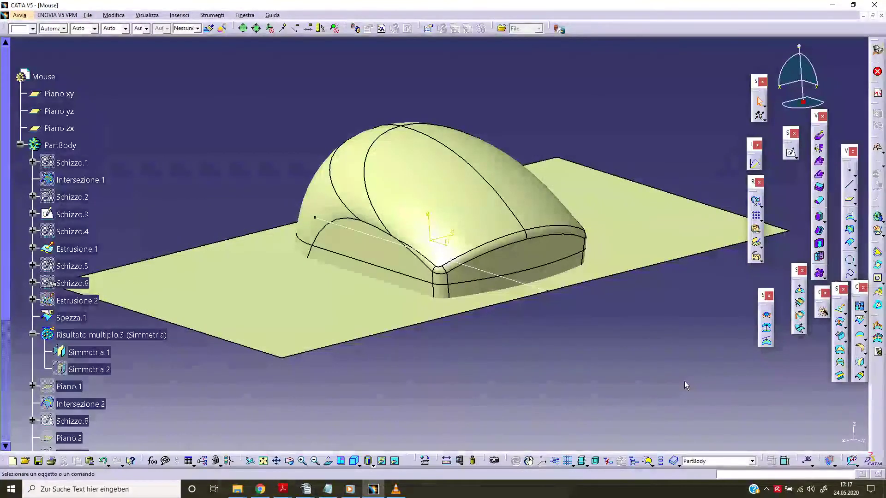
pyautogui.click(863, 338)
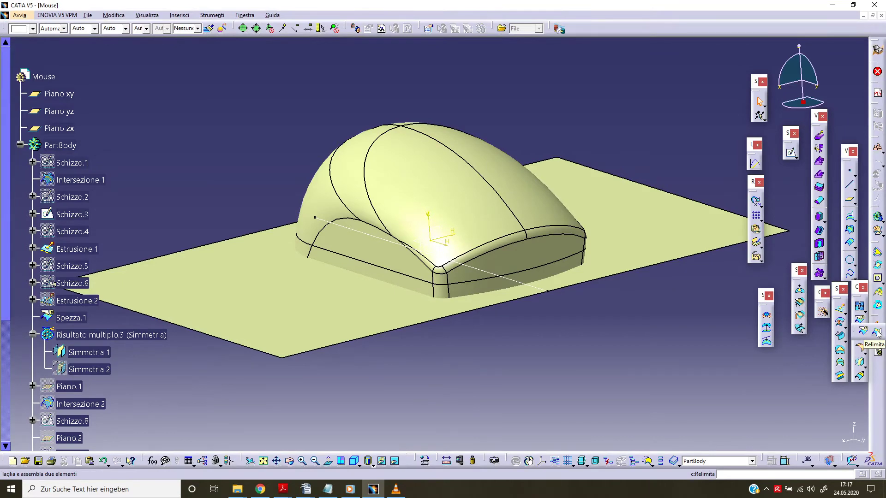
# Start trimming the mouse surface Estrapola.1 against the flat Estrusione.3
pyautogui.click(876, 334)
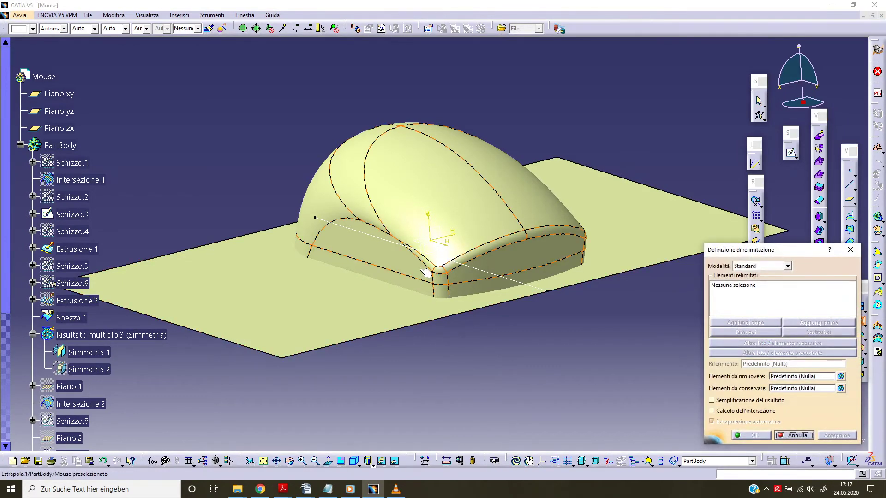
pyautogui.click(398, 268)
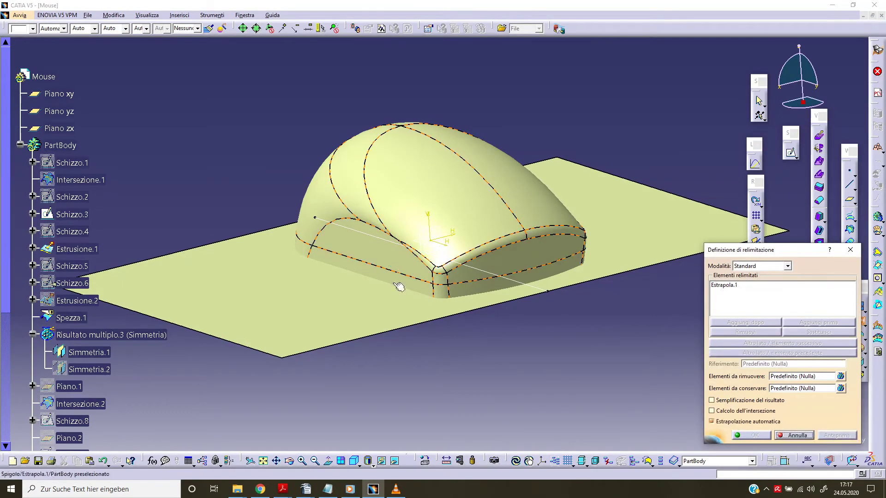
pyautogui.click(371, 319)
pyautogui.moveTo(372, 383)
pyautogui.mouseDown(button='middle')
pyautogui.moveTo(383, 298)
pyautogui.moveTo(509, 362)
pyautogui.mouseUp(button='middle')
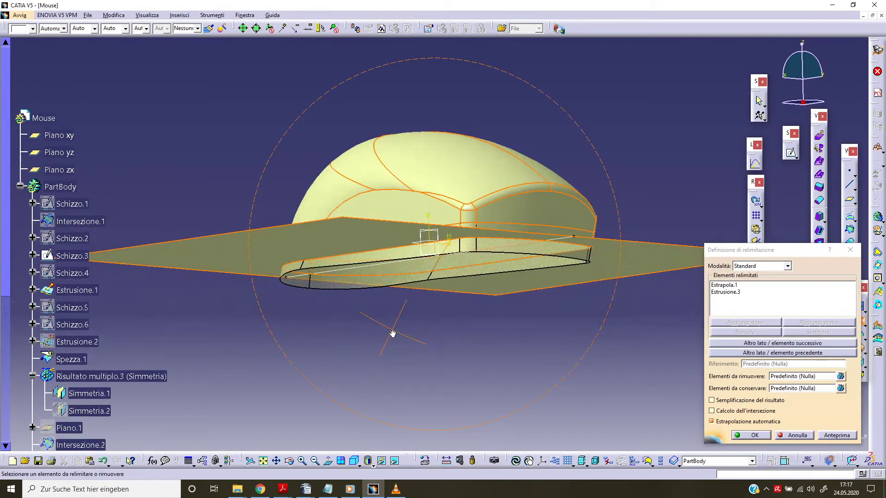
pyautogui.click(749, 353)
pyautogui.moveTo(418, 258)
pyautogui.mouseDown(button='middle')
pyautogui.moveTo(423, 313)
pyautogui.moveTo(425, 290)
pyautogui.mouseUp(button='middle')
# Toggle the kept sides to retain the mouse body, preview, and create Relimitazione.1
pyautogui.click(757, 353)
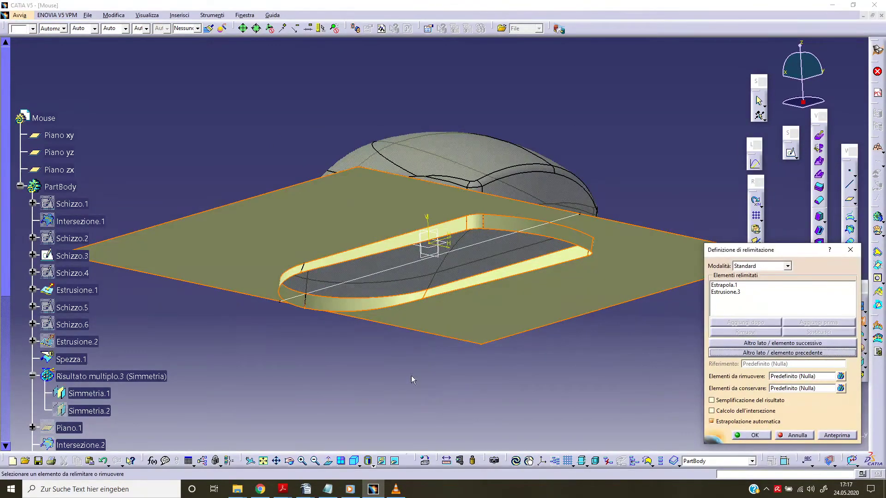
pyautogui.moveTo(411, 379); pyautogui.dragTo(474, 395, button='middle')
pyautogui.click(743, 353)
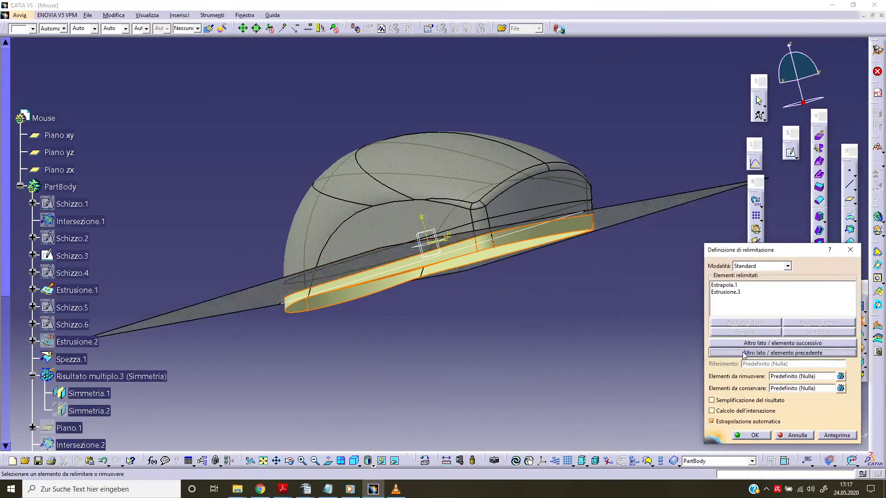
pyautogui.click(753, 353)
pyautogui.click(769, 344)
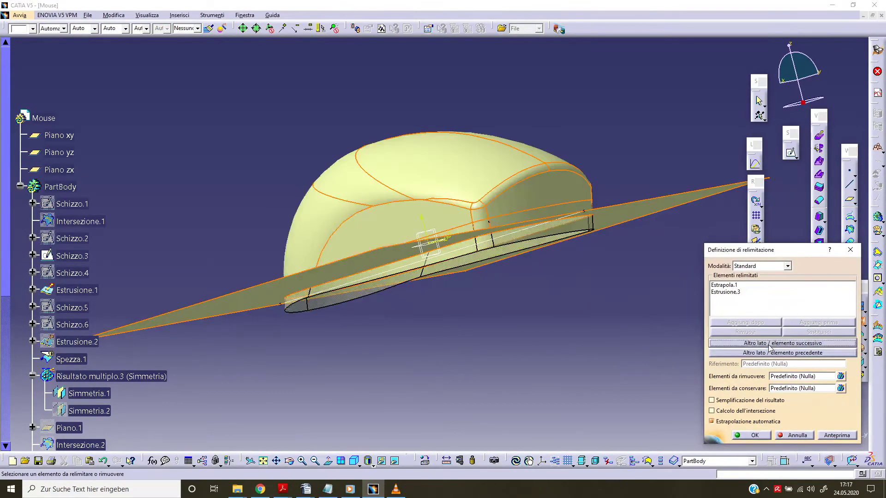
pyautogui.moveTo(443, 306); pyautogui.dragTo(555, 333, button='middle')
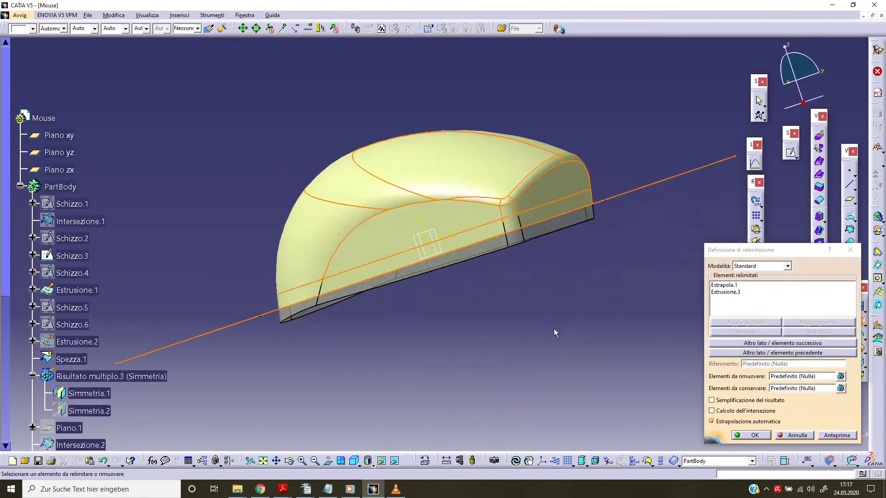
pyautogui.click(835, 435)
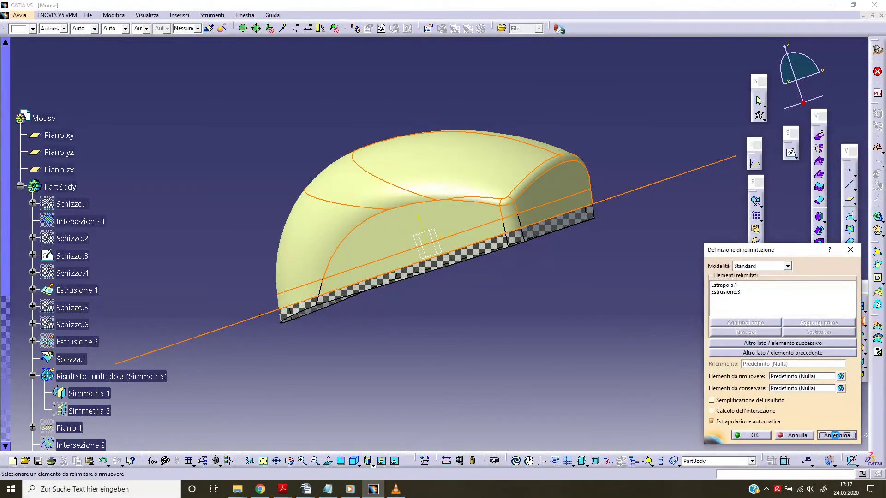
pyautogui.click(751, 436)
# Reopen Relimitazione.1 from the tree for editing
pyautogui.moveTo(706, 424); pyautogui.dragTo(428, 323, button='middle')
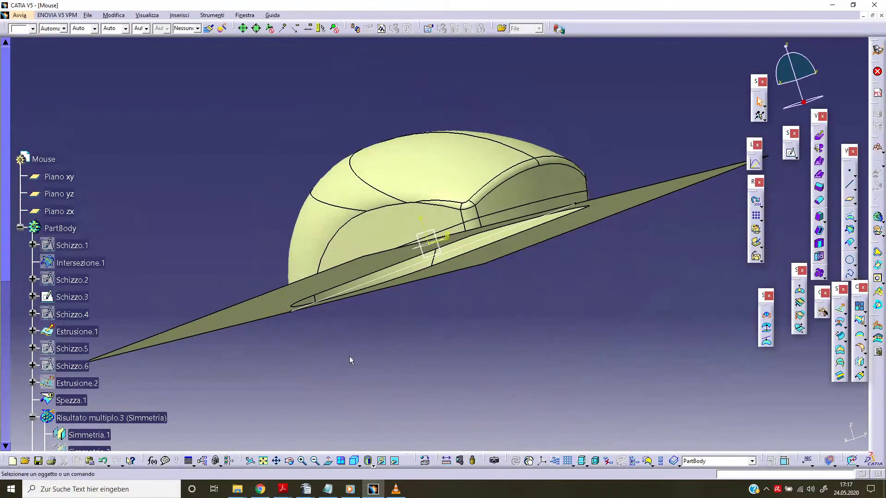
pyautogui.scroll(-3, 143, 376)
pyautogui.scroll(-2, 120, 398)
pyautogui.doubleClick(82, 437)
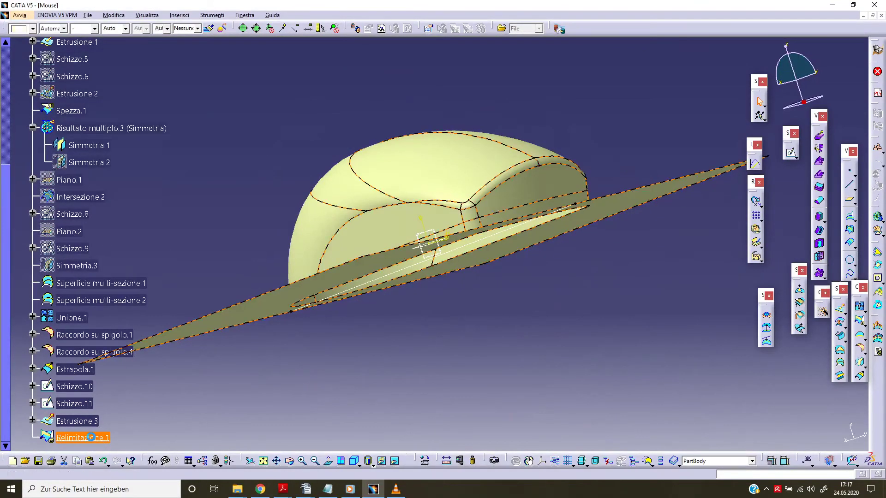
# Flip Relimitazione.1 to keep the mouse body closed flat underneath, then inspect it
pyautogui.click(794, 353)
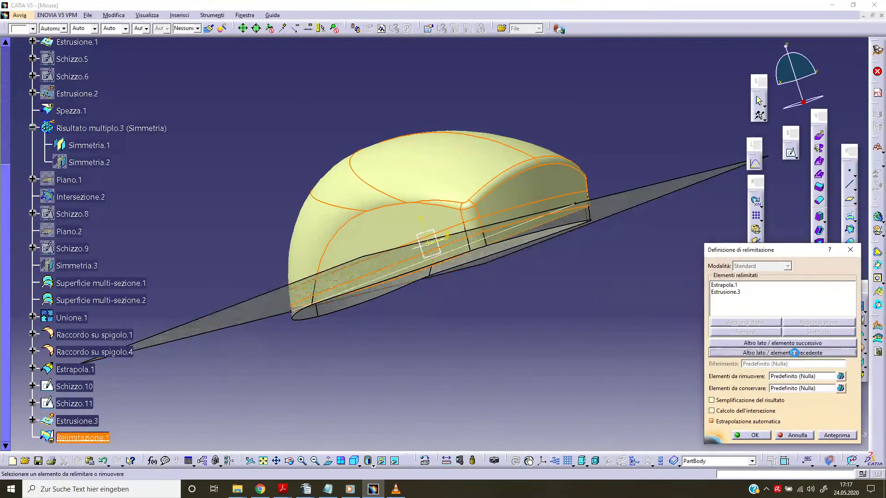
pyautogui.click(763, 431)
pyautogui.moveTo(467, 329)
pyautogui.mouseDown(button='middle')
pyautogui.moveTo(425, 255)
pyautogui.moveTo(482, 346)
pyautogui.moveTo(406, 281)
pyautogui.moveTo(444, 362)
pyautogui.moveTo(390, 358)
pyautogui.mouseUp(button='middle')
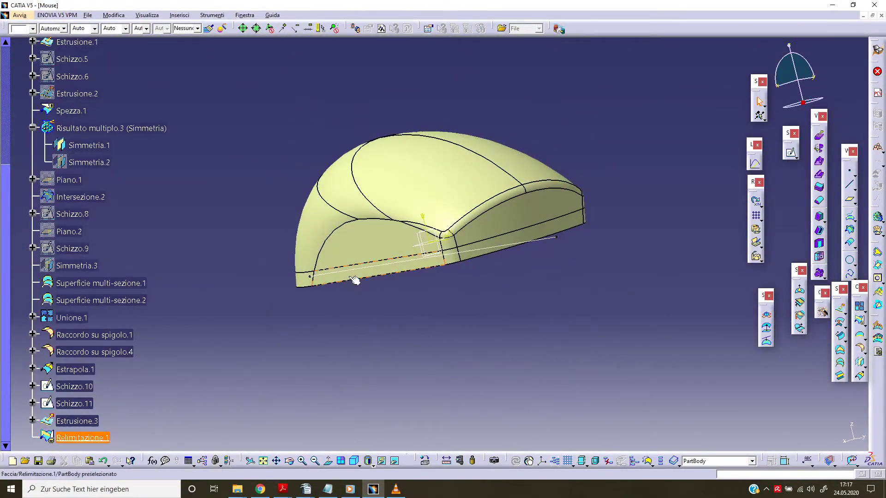
pyautogui.moveTo(355, 281)
pyautogui.mouseDown(button='middle')
pyautogui.moveTo(358, 328)
pyautogui.moveTo(330, 305)
pyautogui.moveTo(367, 260)
pyautogui.moveTo(389, 290)
pyautogui.moveTo(377, 311)
pyautogui.moveTo(567, 327)
pyautogui.moveTo(459, 265)
pyautogui.moveTo(497, 292)
pyautogui.moveTo(476, 289)
pyautogui.moveTo(574, 284)
pyautogui.mouseUp(button='middle')
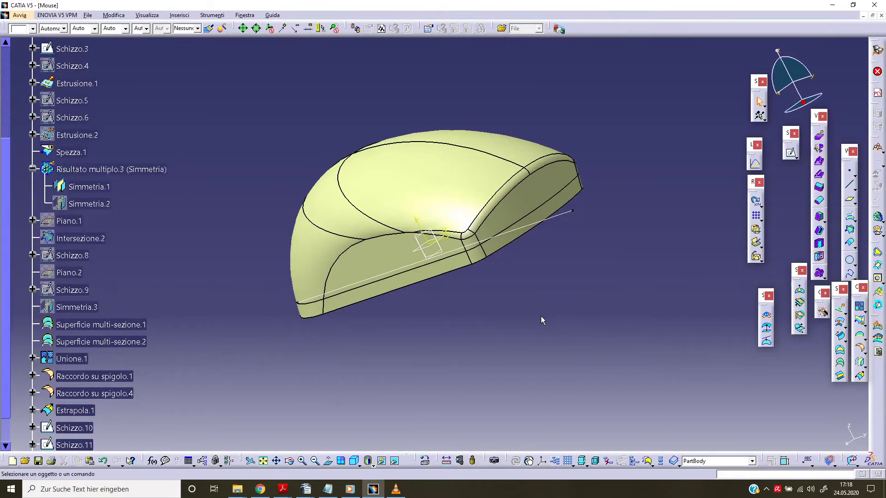
pyautogui.scroll(-2, 201, 370)
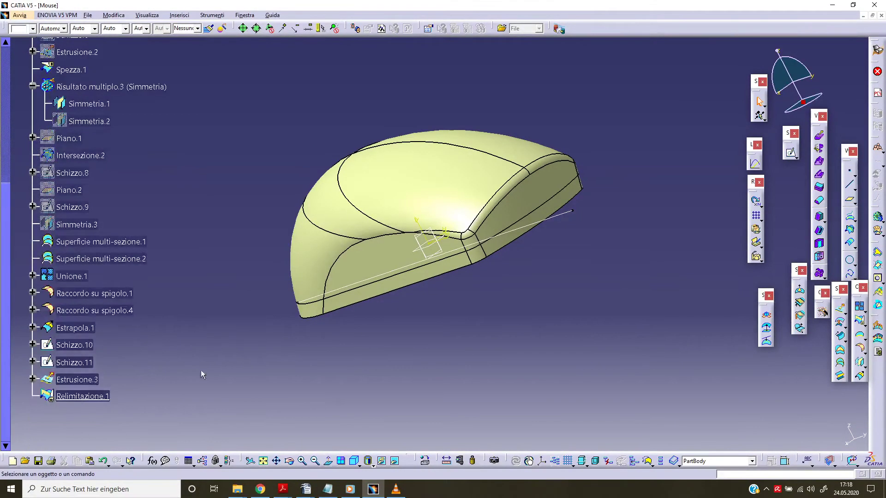
pyautogui.click(421, 294)
pyautogui.moveTo(514, 324); pyautogui.dragTo(502, 309, button='middle')
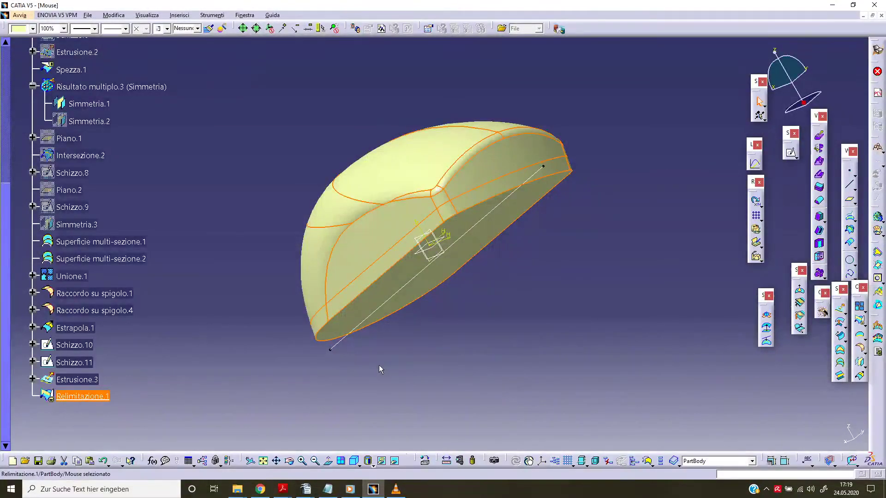
# Hide the Schizzo.11 line and the Schizzo.10 sketch
pyautogui.rightClick(416, 289)
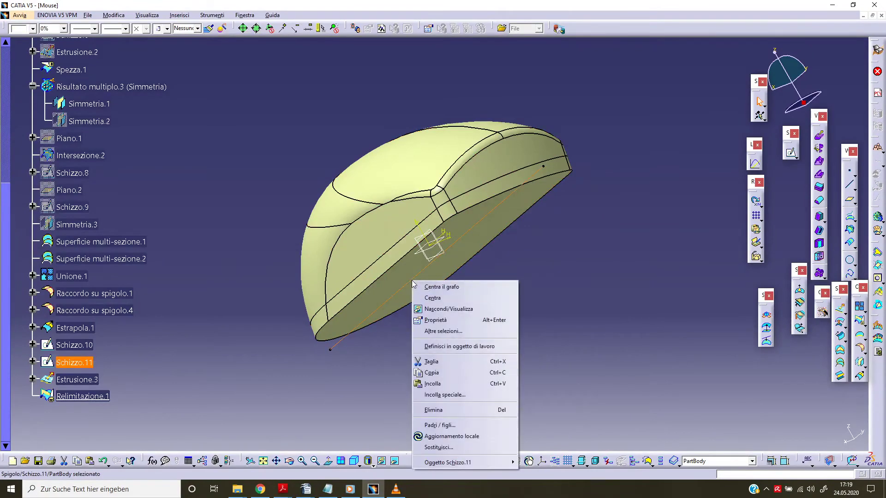
pyautogui.click(433, 308)
pyautogui.rightClick(86, 346)
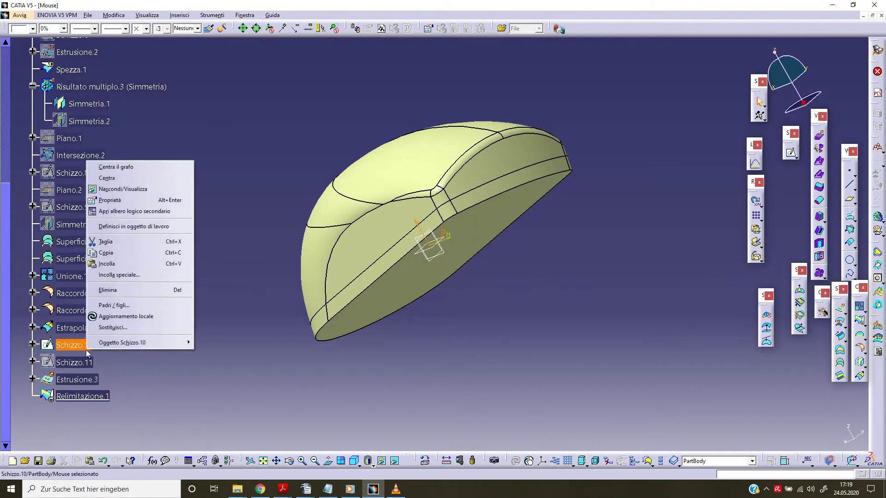
pyautogui.click(146, 193)
pyautogui.moveTo(249, 220); pyautogui.dragTo(253, 251, button='middle')
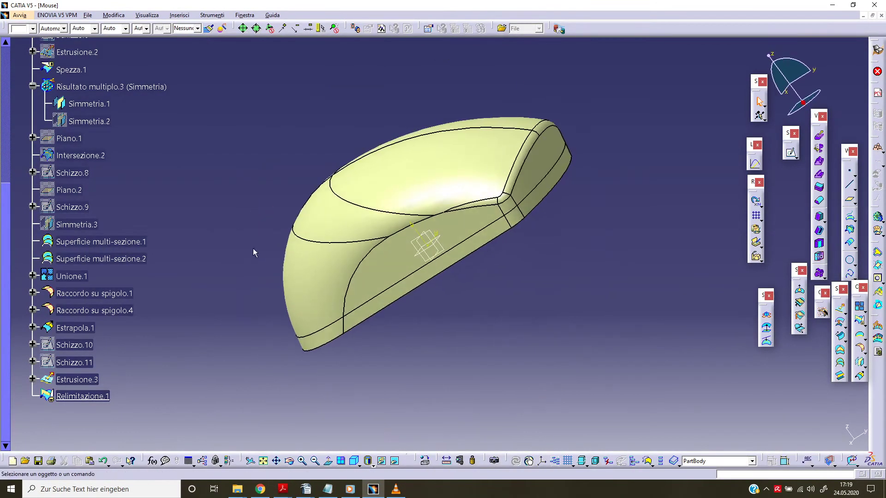
pyautogui.scroll(3, 123, 265)
# Hide Schizzo.3 and select the xy plane as the new sketch support
pyautogui.rightClick(86, 74)
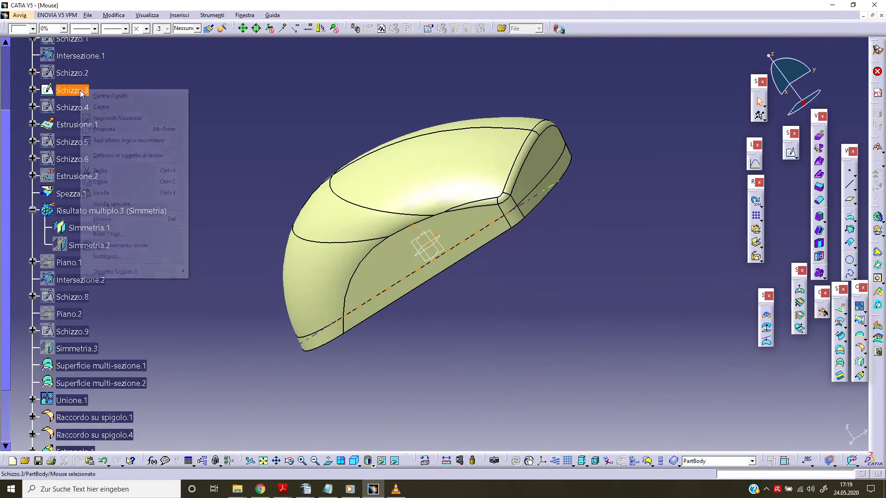
pyautogui.click(115, 118)
pyautogui.scroll(3, 133, 182)
pyautogui.scroll(-3, 132, 181)
pyautogui.moveTo(223, 200); pyautogui.dragTo(505, 282, button='middle')
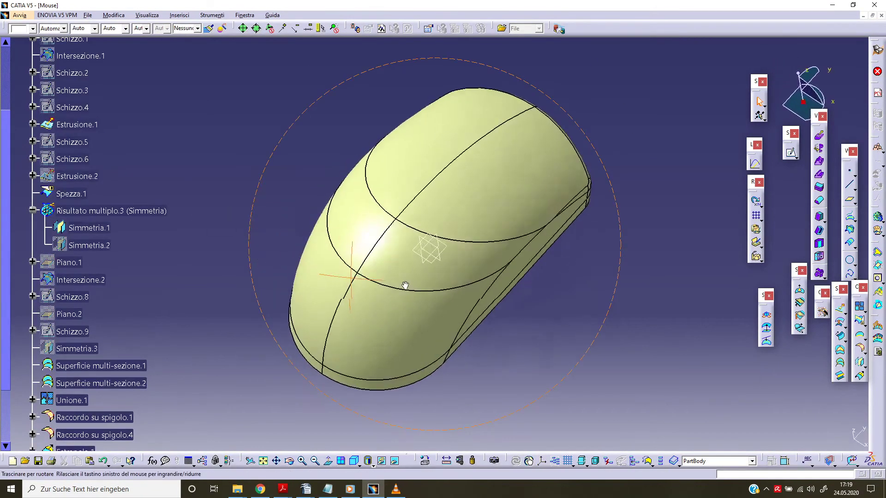
pyautogui.click(447, 253)
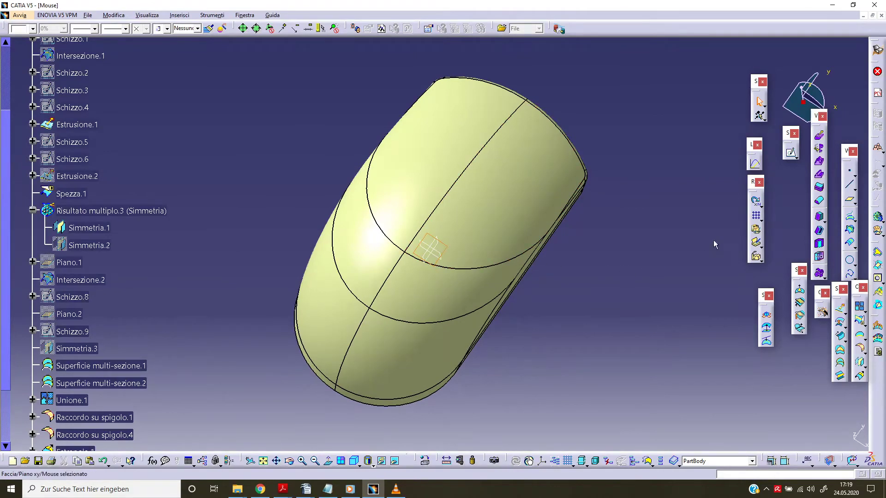
# Draw a slot profile on the xy plane with a 7.5 mm width
pyautogui.click(791, 154)
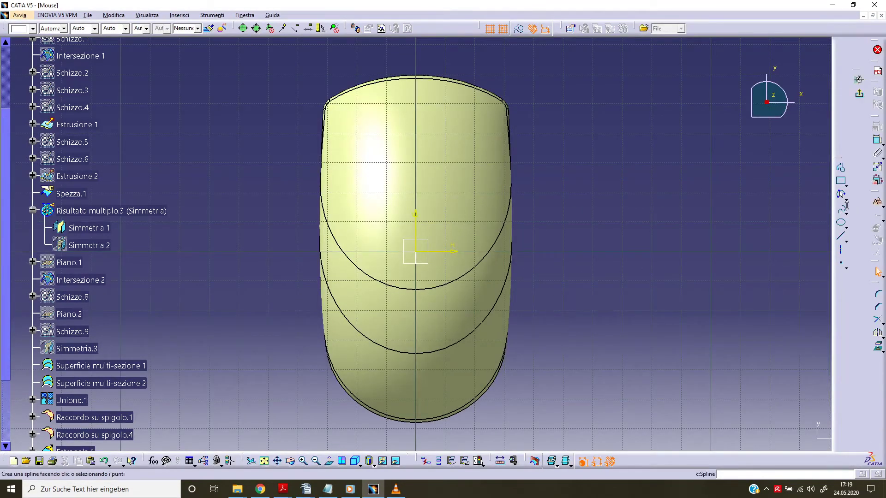
pyautogui.click(845, 185)
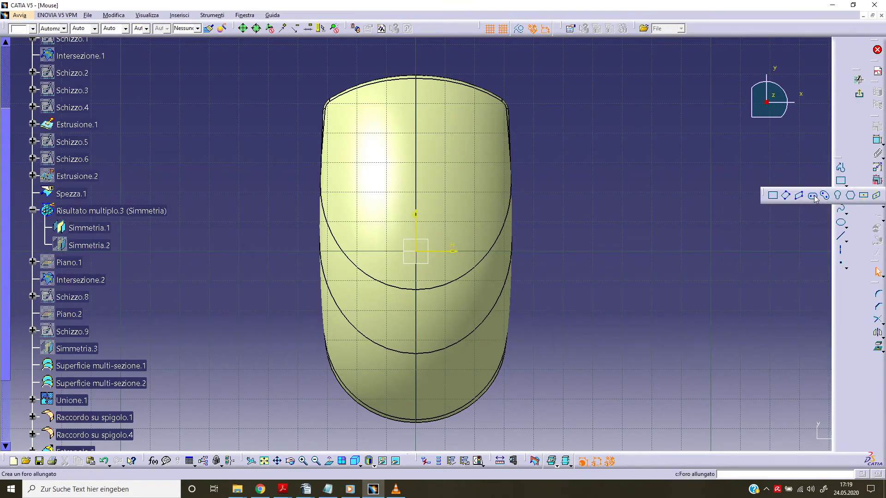
pyautogui.click(415, 133)
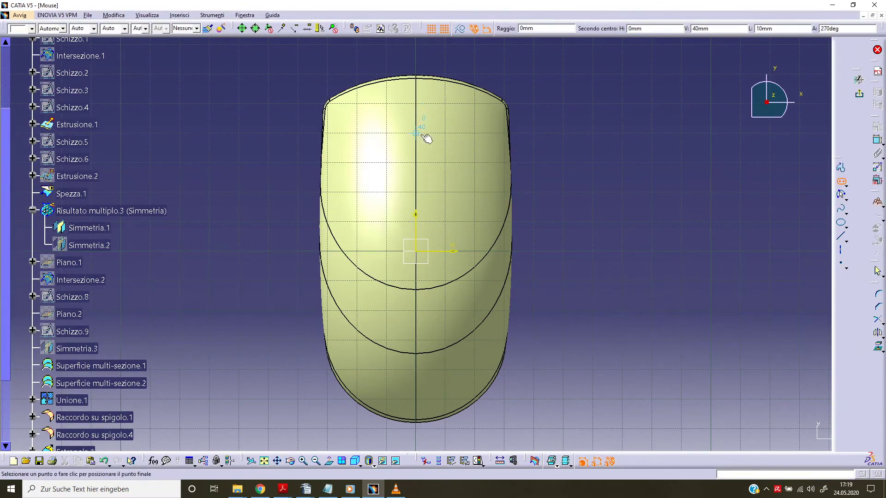
pyautogui.click(423, 167)
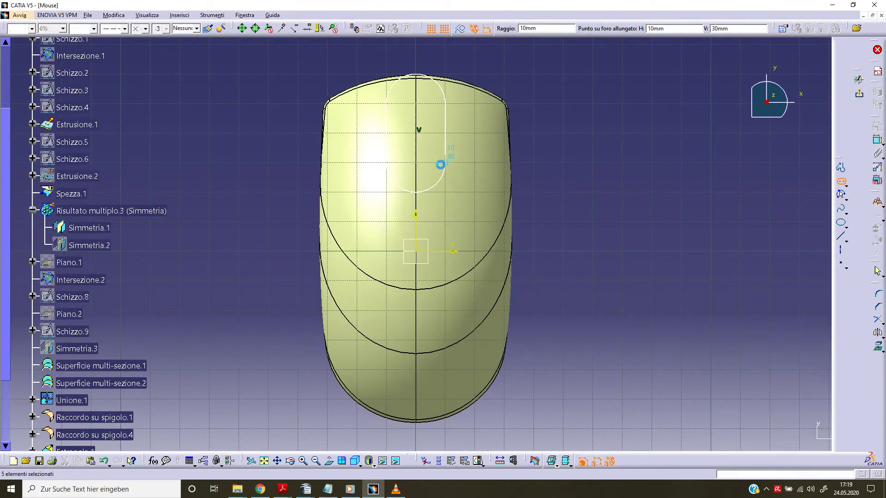
pyautogui.click(445, 167)
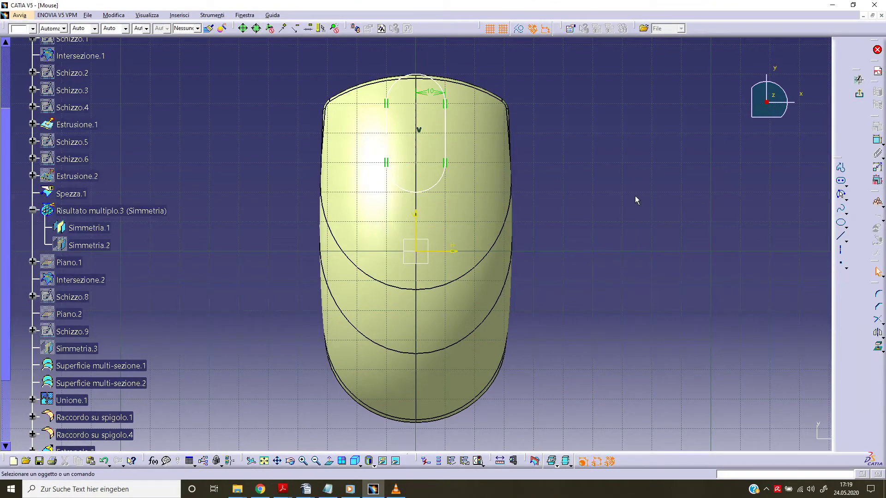
pyautogui.doubleClick(431, 91)
pyautogui.write('7,5')
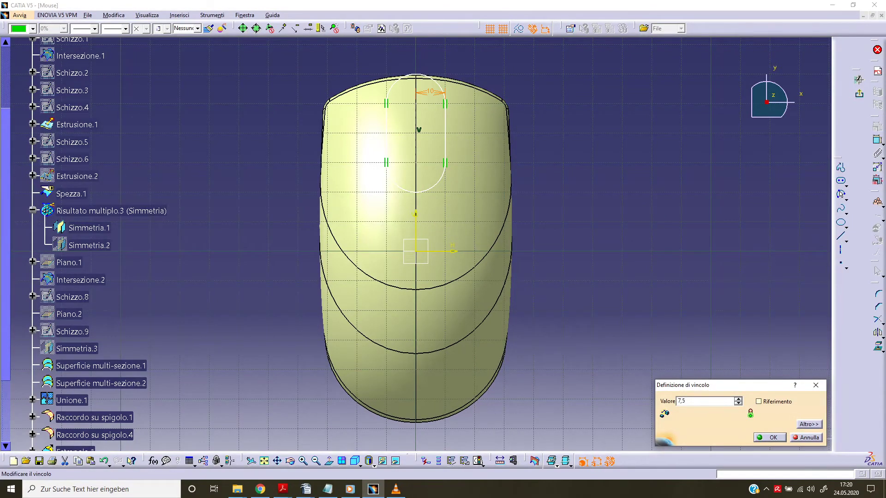
pyautogui.press('Return')
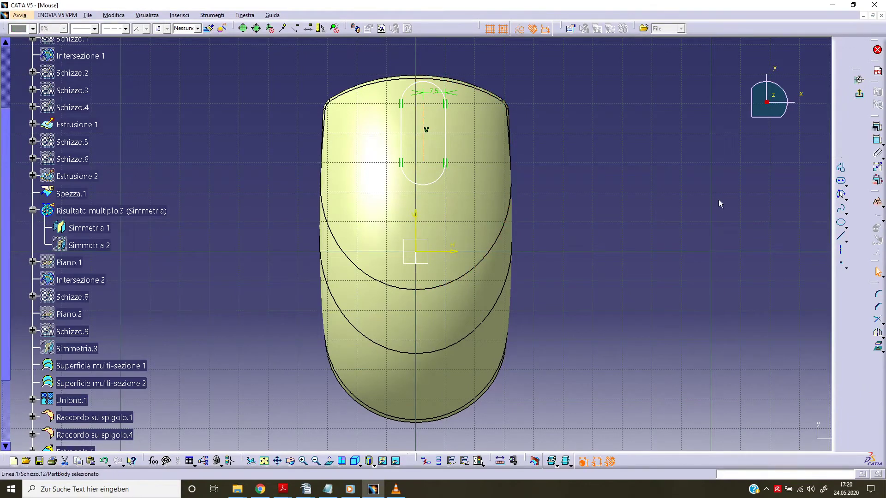
# Dimension the slot's straight side and make its centre line coincident with the V axis
pyautogui.click(878, 140)
pyautogui.click(423, 138)
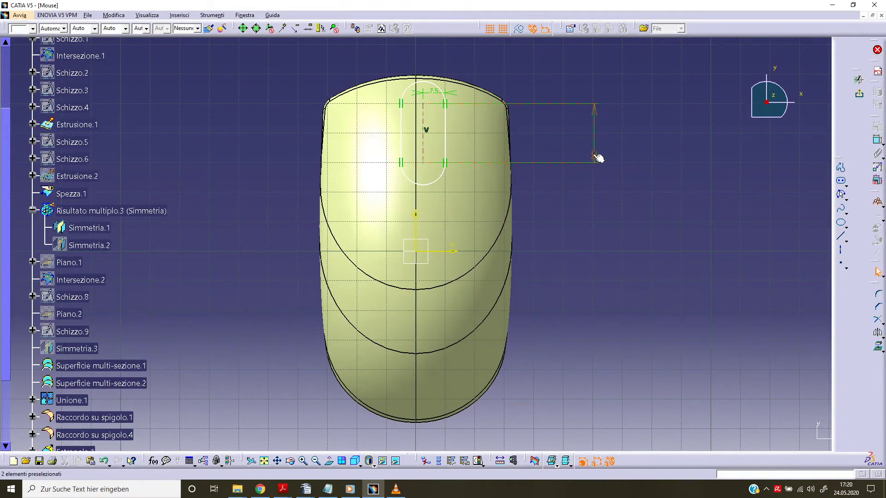
pyautogui.doubleClick(597, 158)
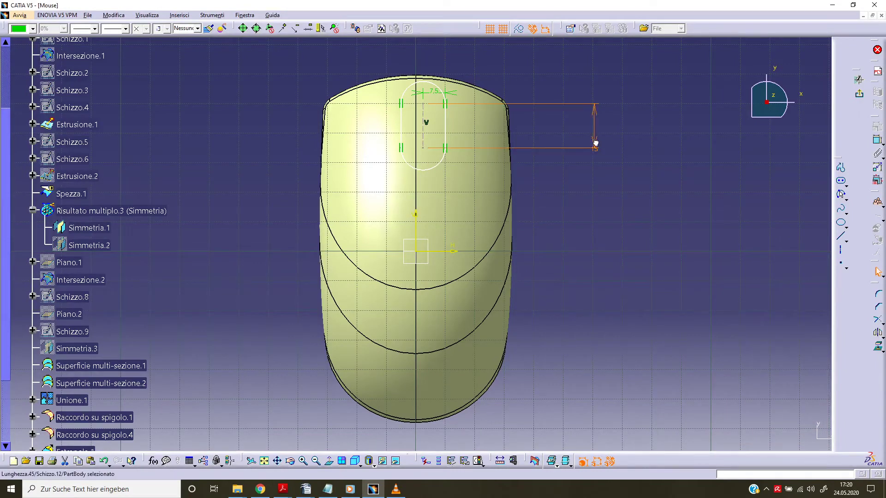
pyautogui.click(423, 129)
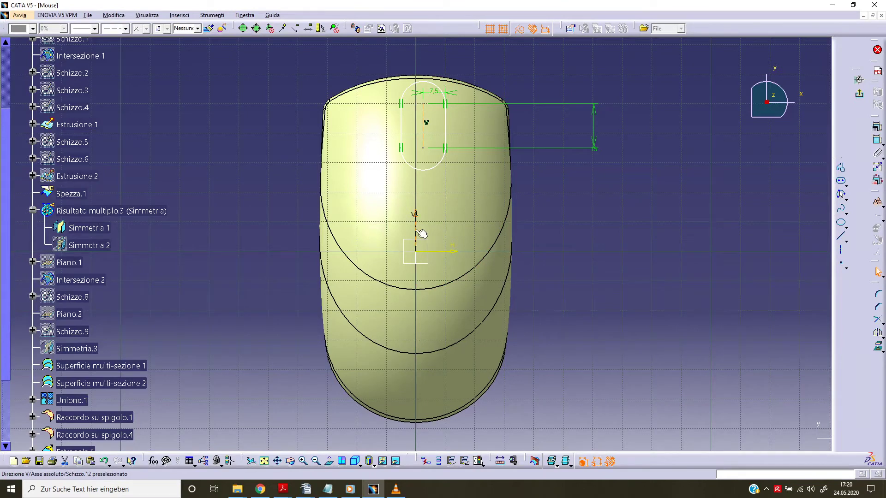
pyautogui.keyDown('ctrl'); pyautogui.click(417, 231); pyautogui.keyUp('ctrl')
pyautogui.click(877, 127)
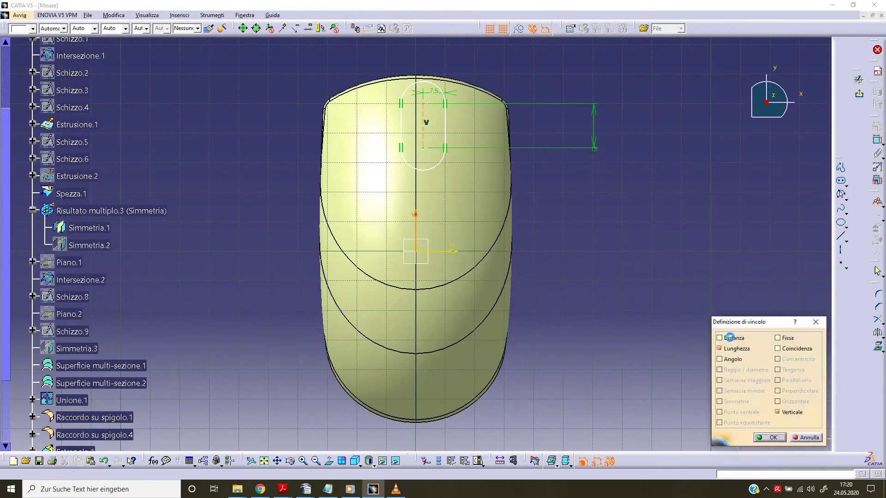
pyautogui.click(777, 348)
pyautogui.click(771, 437)
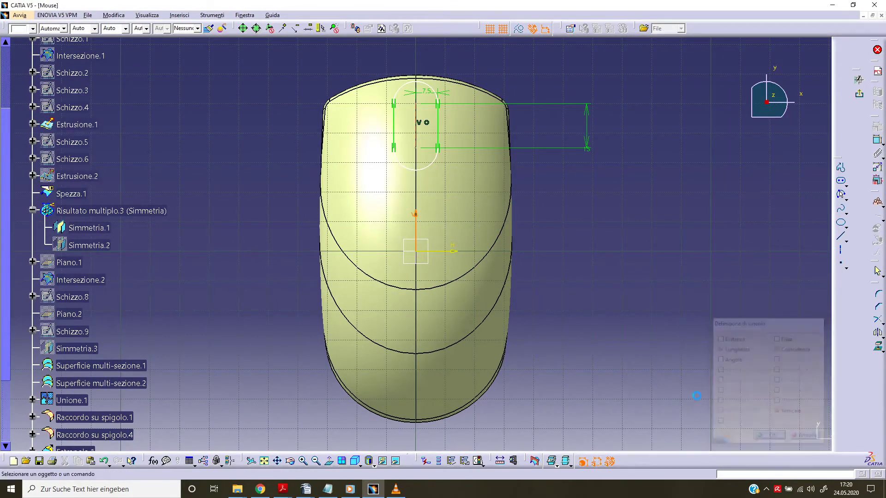
# Set the slot end 15 mm from the H axis and exit the sketch
pyautogui.click(428, 171)
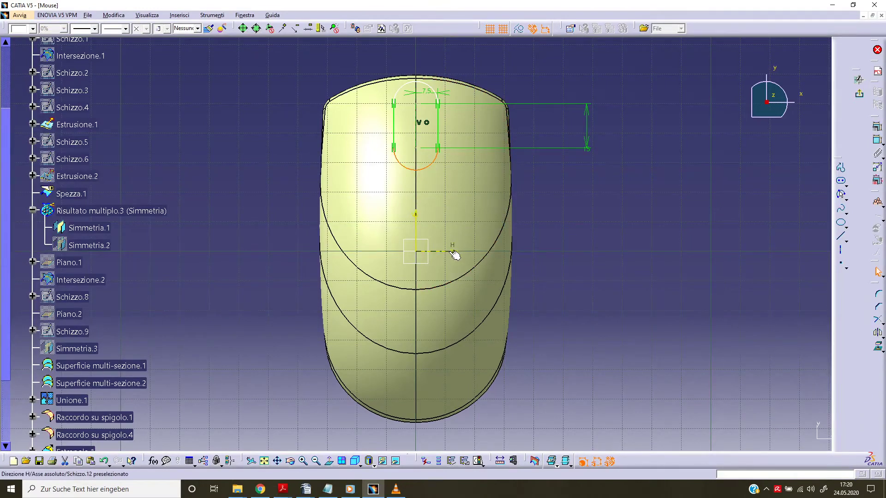
pyautogui.keyDown('ctrl'); pyautogui.click(467, 253); pyautogui.keyUp('ctrl')
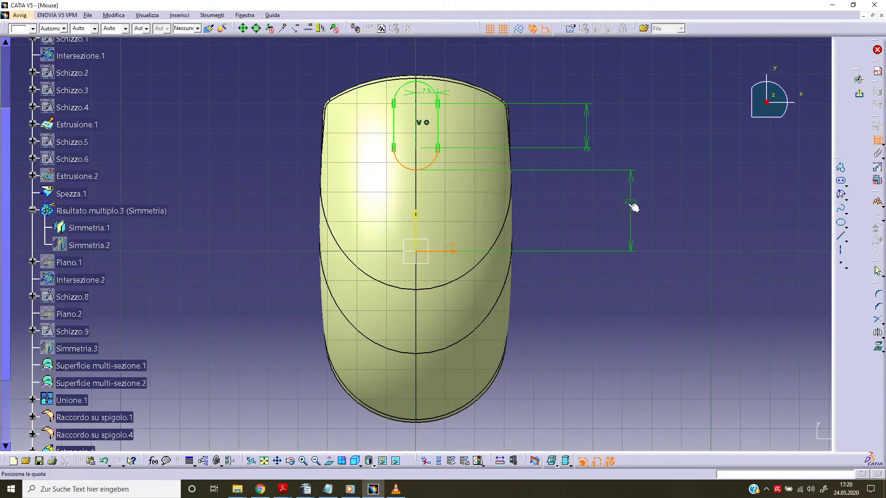
pyautogui.doubleClick(623, 203)
pyautogui.write('15')
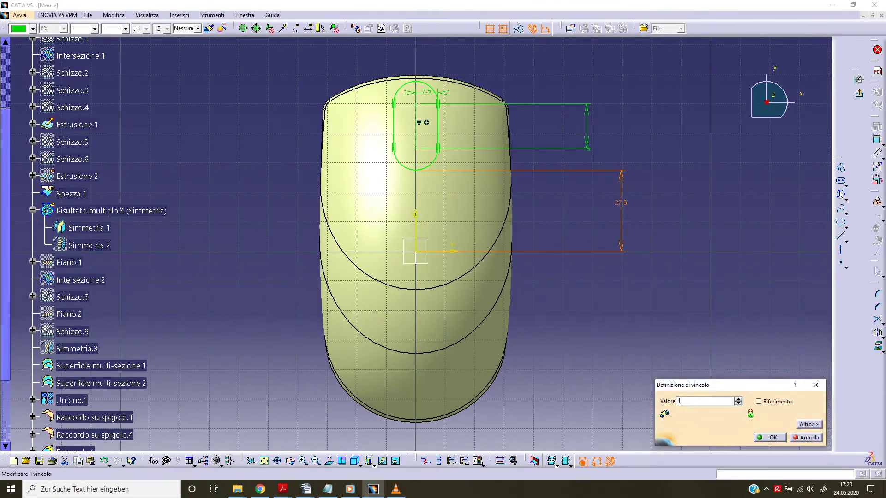
pyautogui.press('Return')
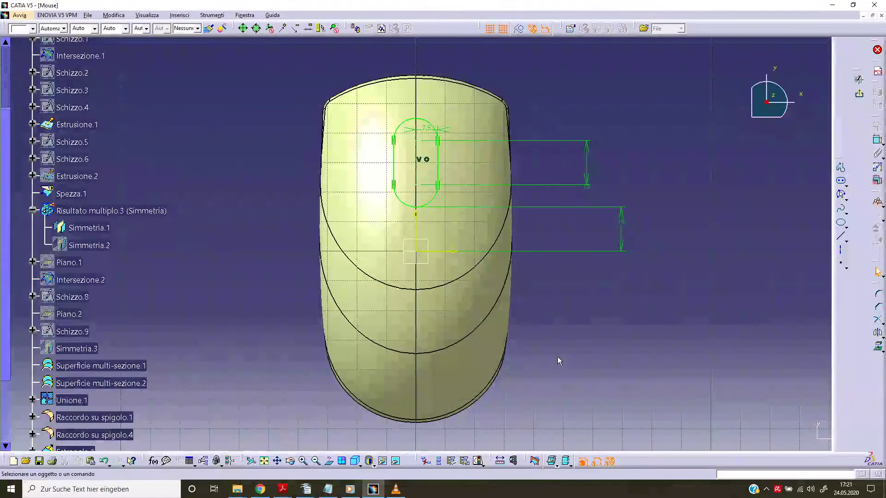
pyautogui.click(877, 52)
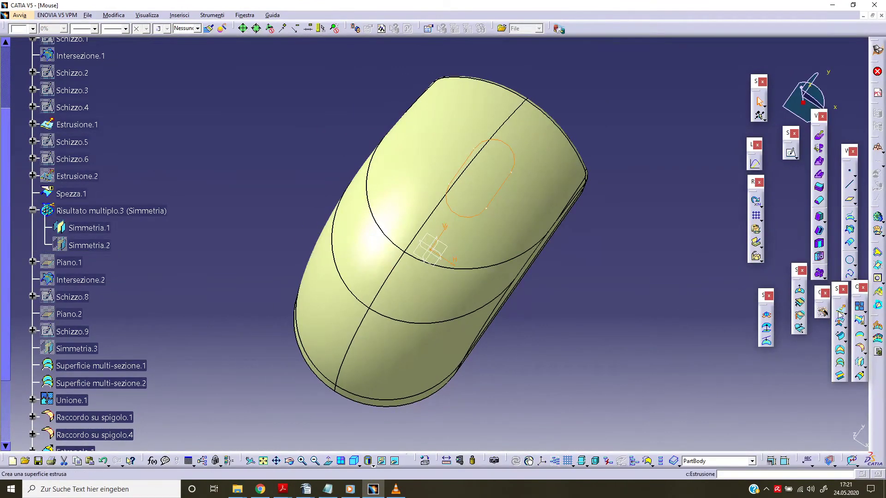
# Extrude the slot sketch Schizzo.12 with Limit 1 at 110 mm and Limit 2 at 0 mm
pyautogui.click(799, 290)
pyautogui.moveTo(535, 361); pyautogui.dragTo(577, 329, button='middle')
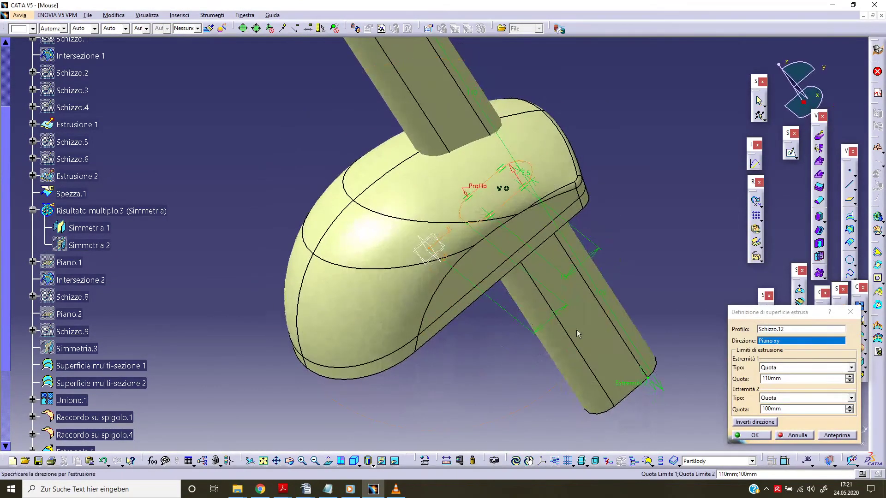
pyautogui.doubleClick(780, 409)
pyautogui.write('0')
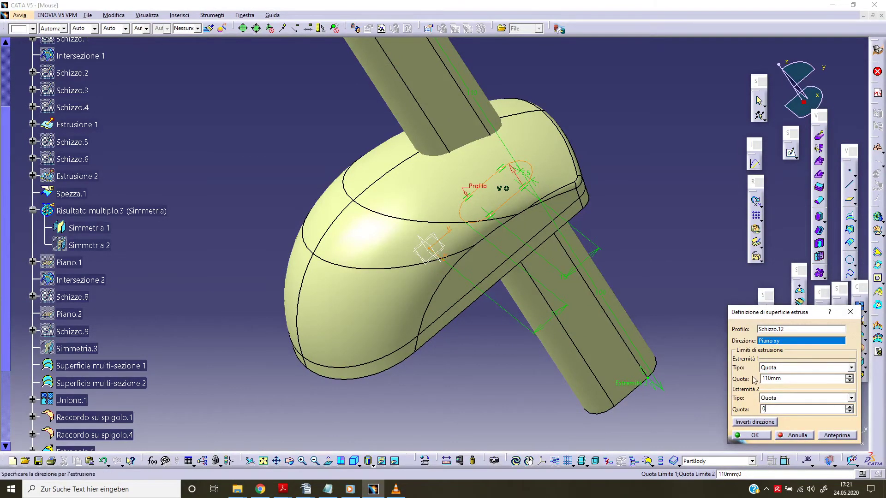
pyautogui.moveTo(781, 378); pyautogui.dragTo(755, 379)
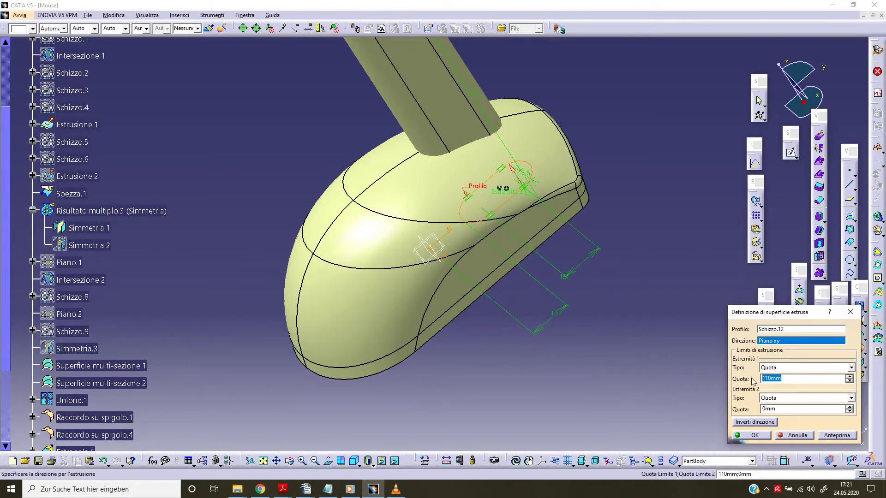
pyautogui.write('60')
pyautogui.press('Return')
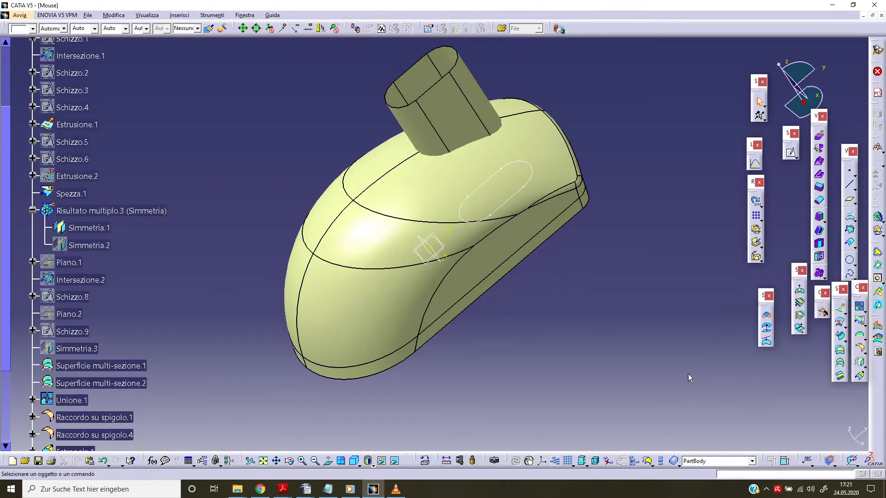
# Split Relimitazione.1 with the slot surface Estrusione.4, choosing the kept side
pyautogui.moveTo(557, 294); pyautogui.dragTo(433, 398, button='middle')
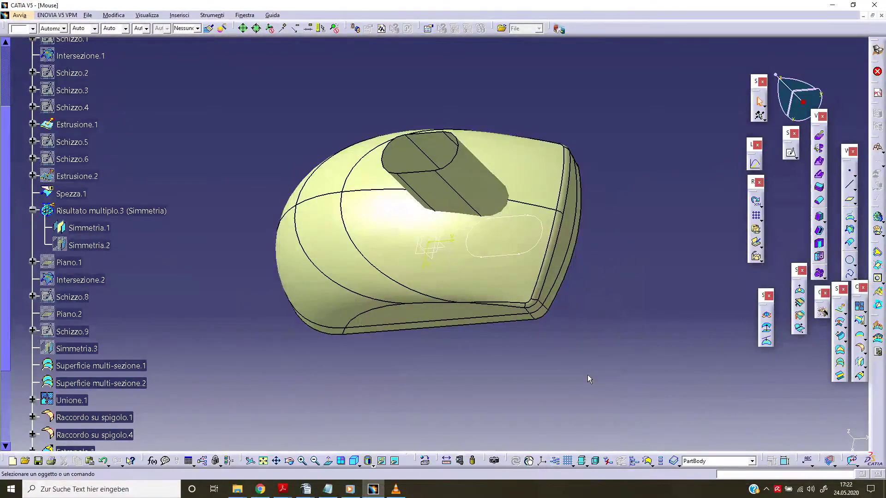
pyautogui.click(860, 333)
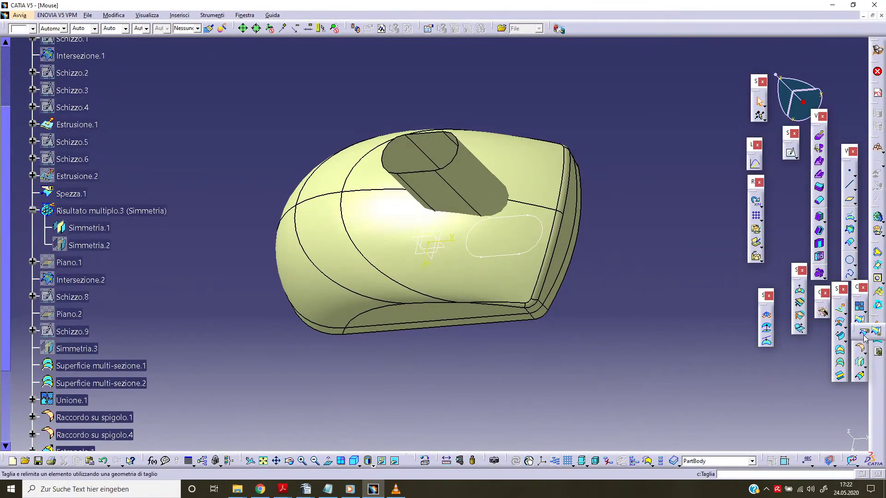
pyautogui.click(863, 331)
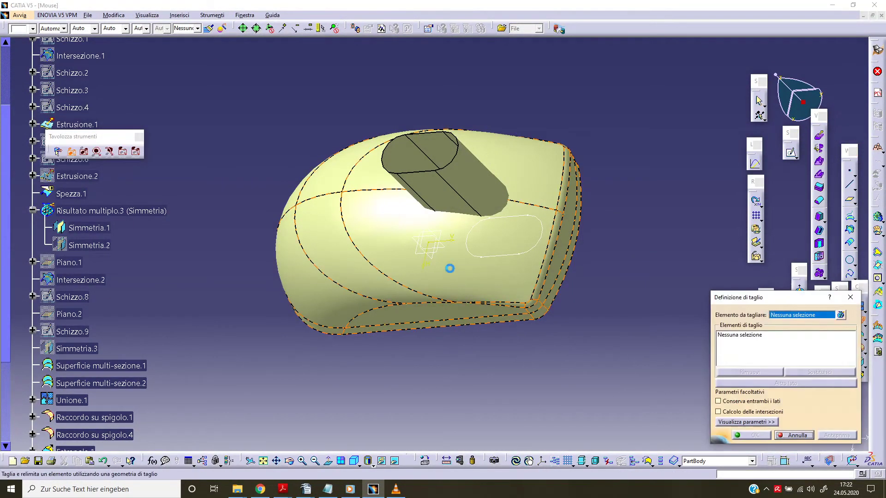
pyautogui.click(456, 272)
pyautogui.click(474, 197)
pyautogui.moveTo(450, 276); pyautogui.dragTo(411, 297, button='middle')
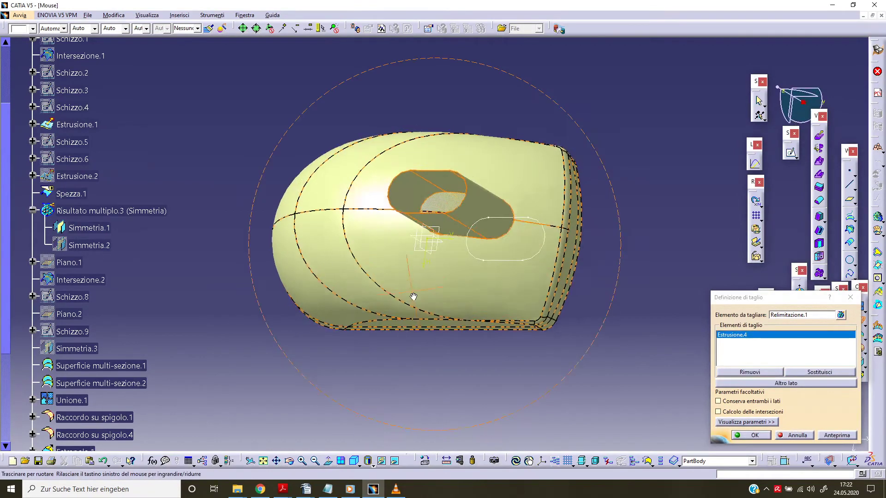
pyautogui.click(833, 436)
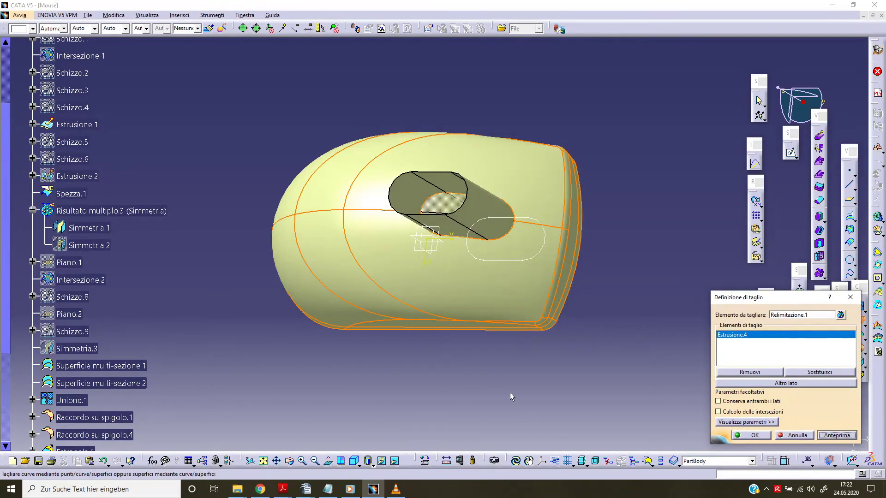
pyautogui.moveTo(510, 393); pyautogui.dragTo(544, 368, button='middle')
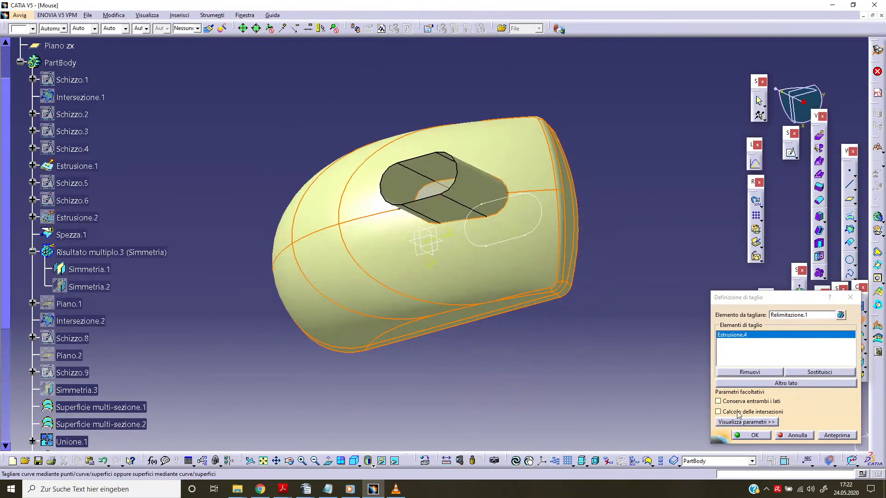
pyautogui.click(772, 386)
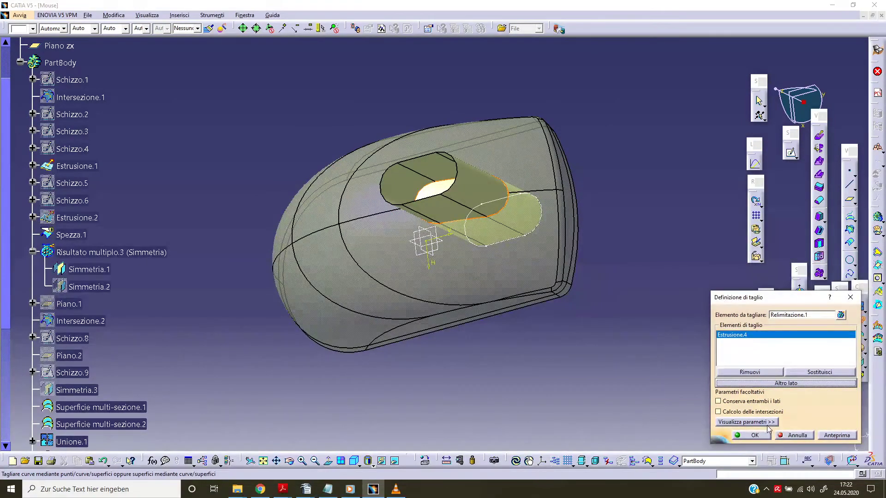
pyautogui.click(779, 386)
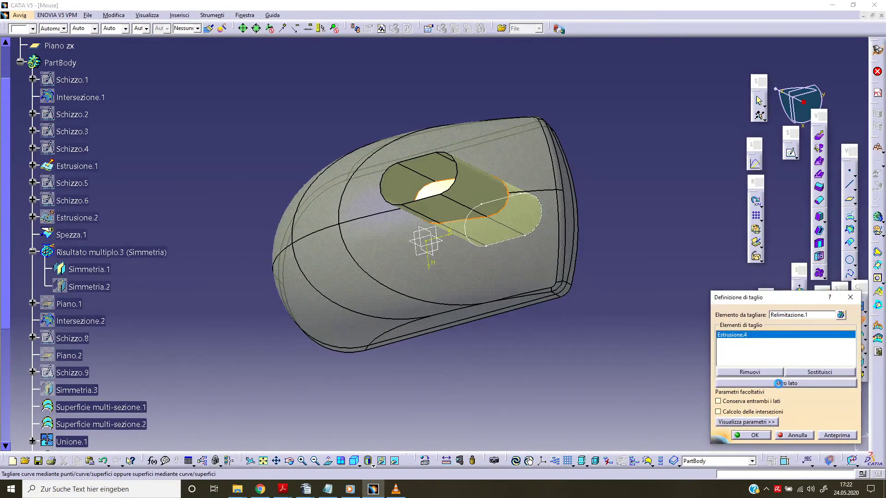
pyautogui.click(755, 435)
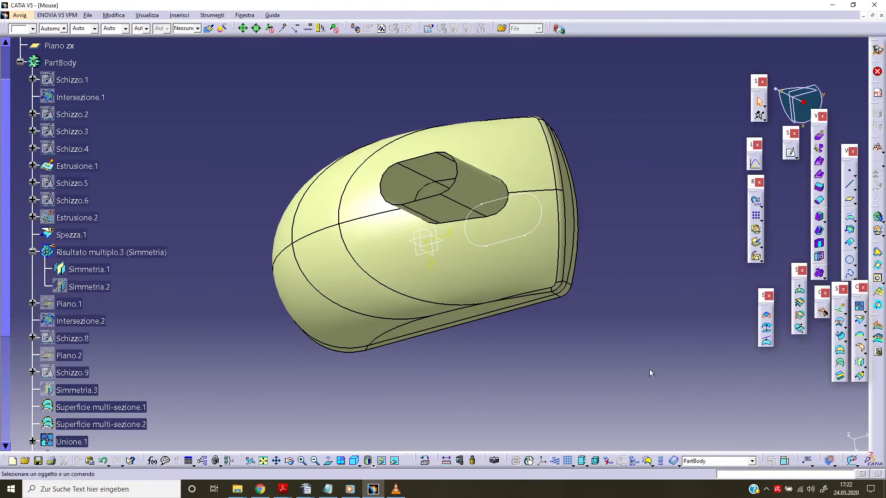
# Hide the slot extrusion Estrusione.4
pyautogui.rightClick(472, 191)
pyautogui.click(501, 218)
pyautogui.moveTo(544, 300)
pyautogui.mouseDown(button='middle')
pyautogui.moveTo(528, 227)
pyautogui.moveTo(512, 236)
pyautogui.mouseUp(button='middle')
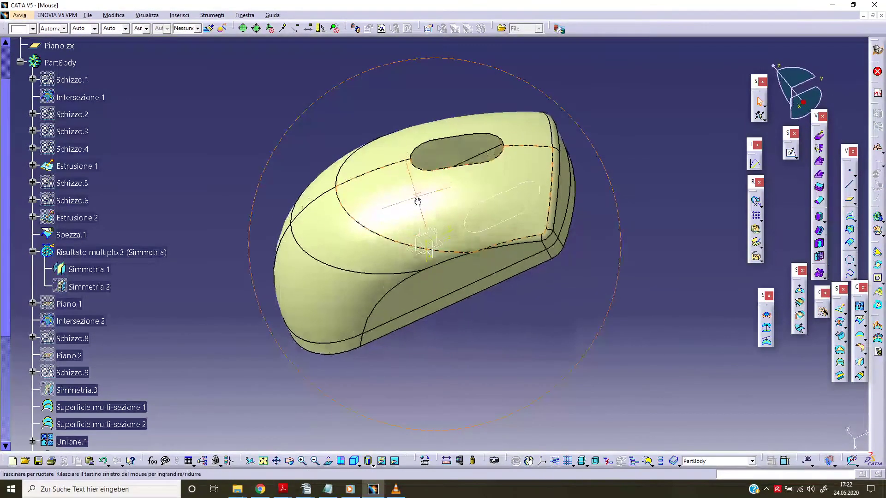
# Hide the slot sketch Schizzo.12 from the specification tree
pyautogui.rightClick(509, 227)
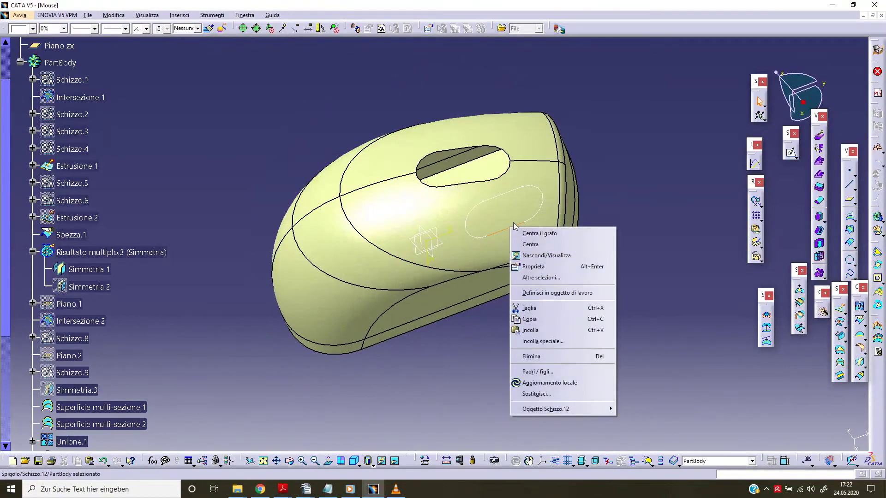
pyautogui.press('Escape')
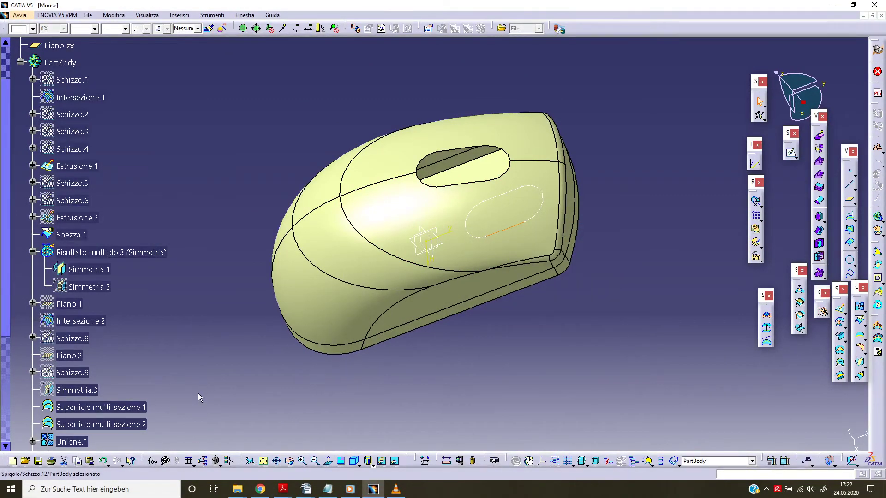
pyautogui.scroll(-3, 175, 398)
pyautogui.scroll(-1, 139, 390)
pyautogui.scroll(-2, 120, 365)
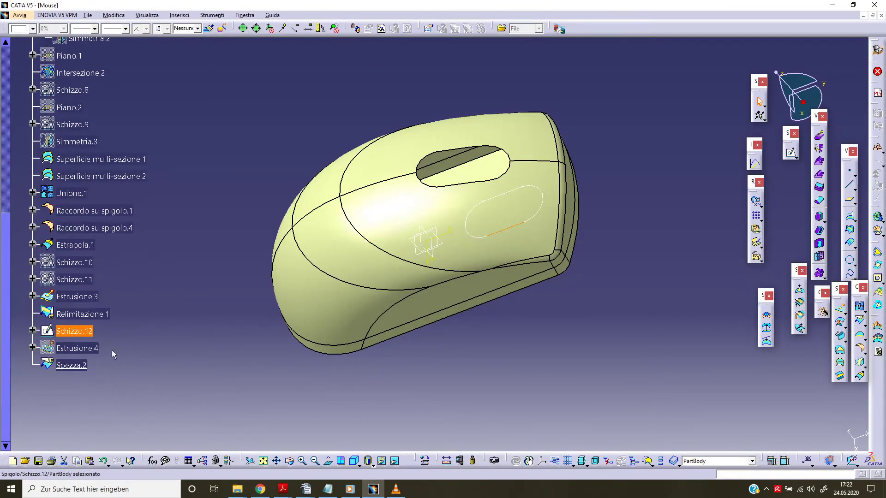
pyautogui.rightClick(87, 332)
pyautogui.click(139, 174)
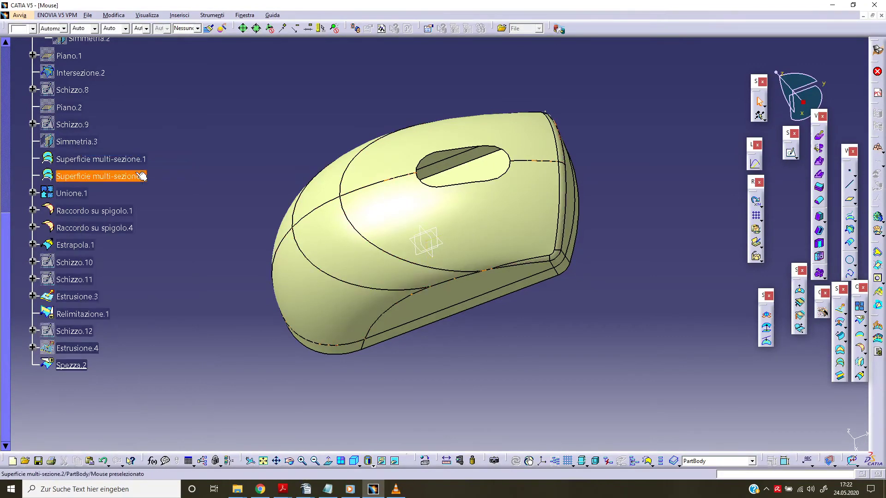
pyautogui.moveTo(593, 165); pyautogui.dragTo(589, 243, button='middle')
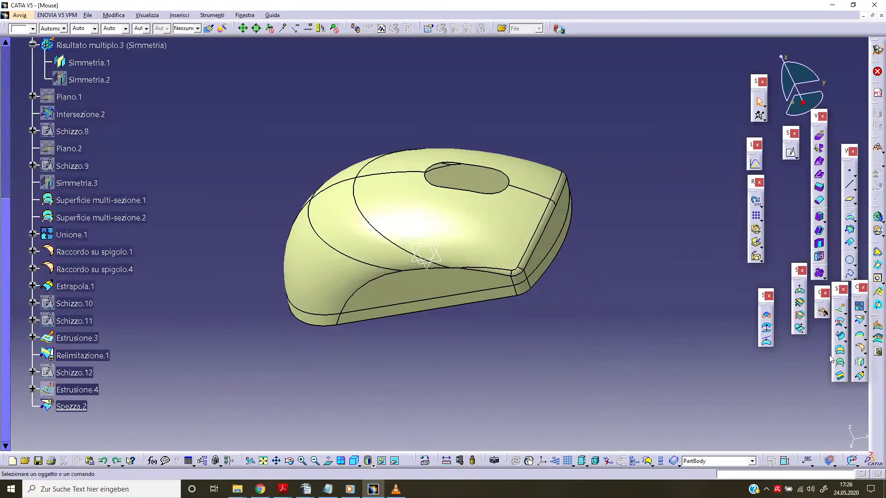
# Set up a circular 'Due curve guida e raggio' sweep using both long opening edges as guides
pyautogui.click(840, 336)
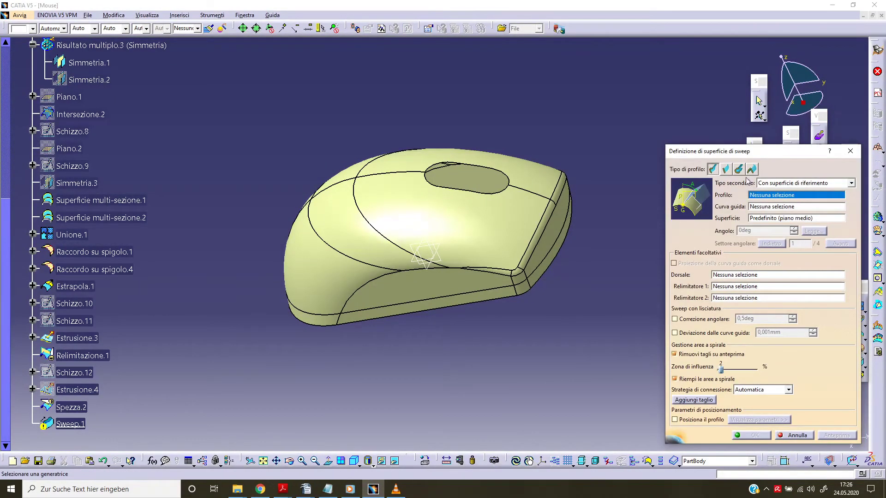
pyautogui.click(738, 169)
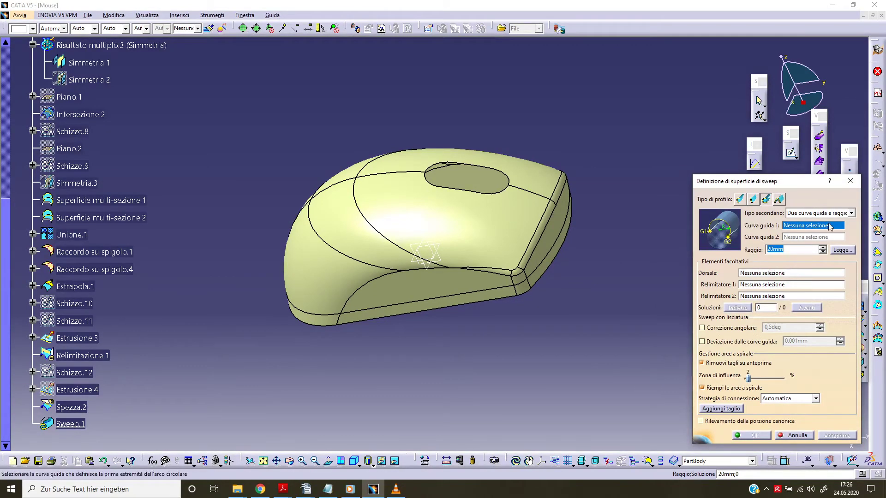
pyautogui.click(852, 213)
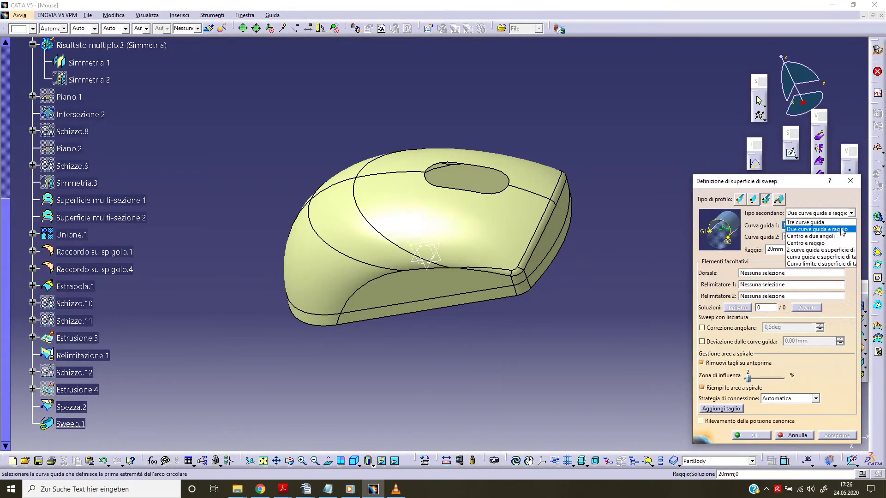
pyautogui.click(842, 230)
pyautogui.moveTo(618, 266); pyautogui.dragTo(500, 193, button='middle')
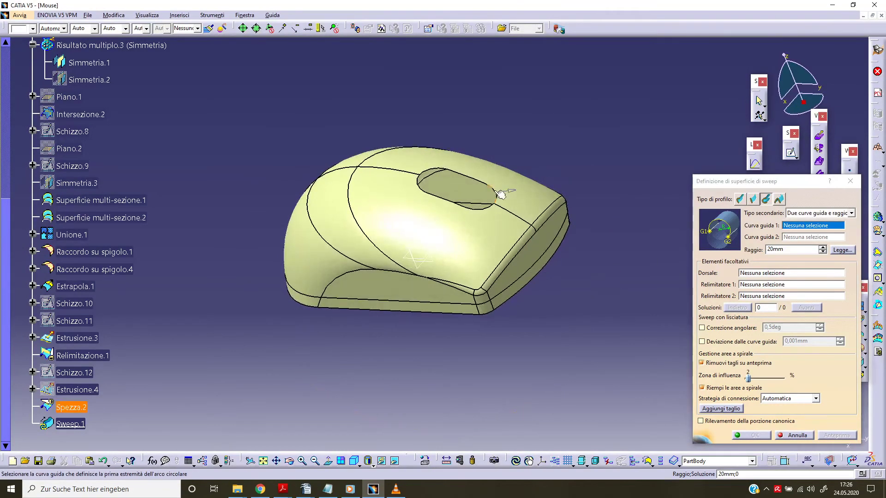
pyautogui.click(462, 190)
pyautogui.click(446, 202)
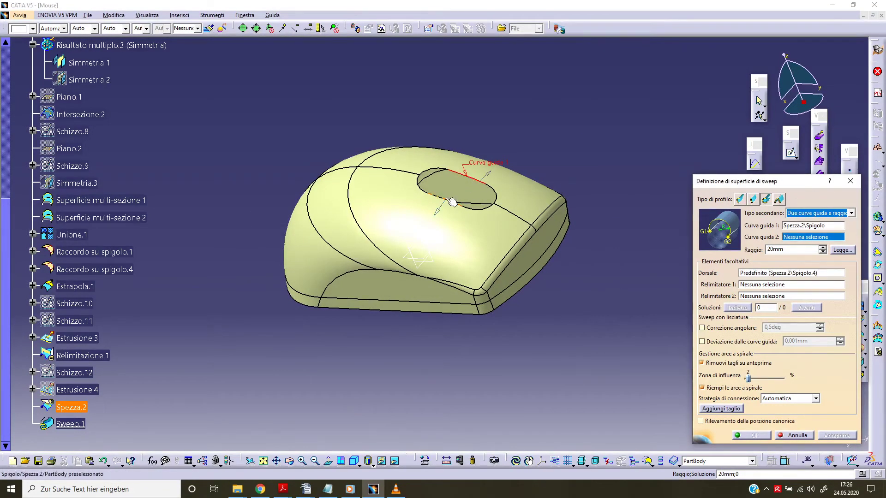
# Give the sweep an 80 mm radius, choose solution 3, and create Sweep.1
pyautogui.moveTo(783, 247); pyautogui.dragTo(744, 249)
pyautogui.write('80')
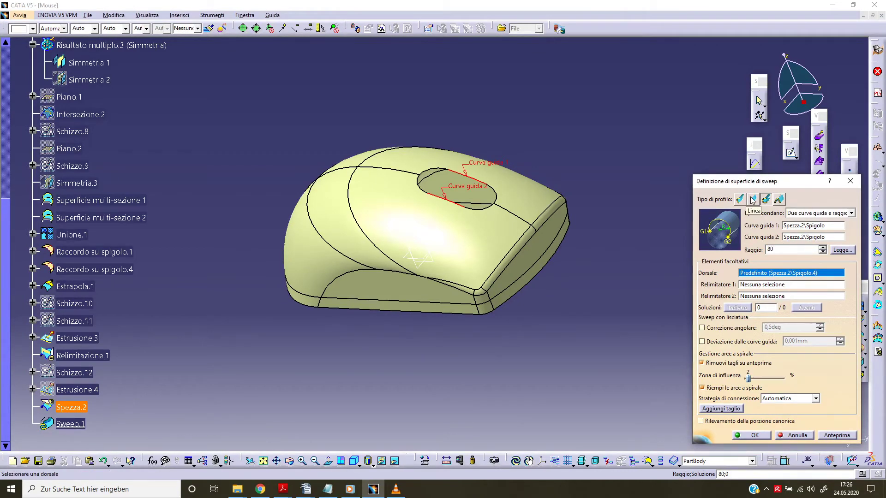
pyautogui.click(829, 434)
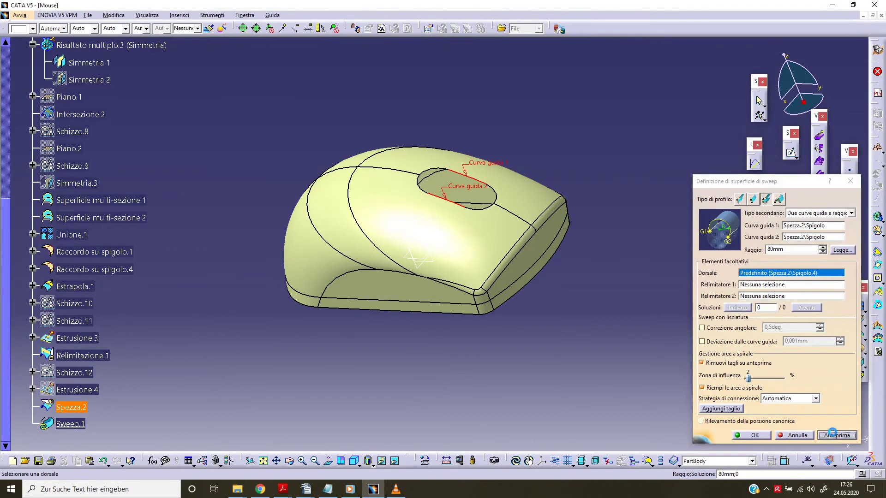
pyautogui.moveTo(593, 296)
pyautogui.mouseDown(button='middle')
pyautogui.moveTo(542, 285)
pyautogui.moveTo(600, 300)
pyautogui.mouseUp(button='middle')
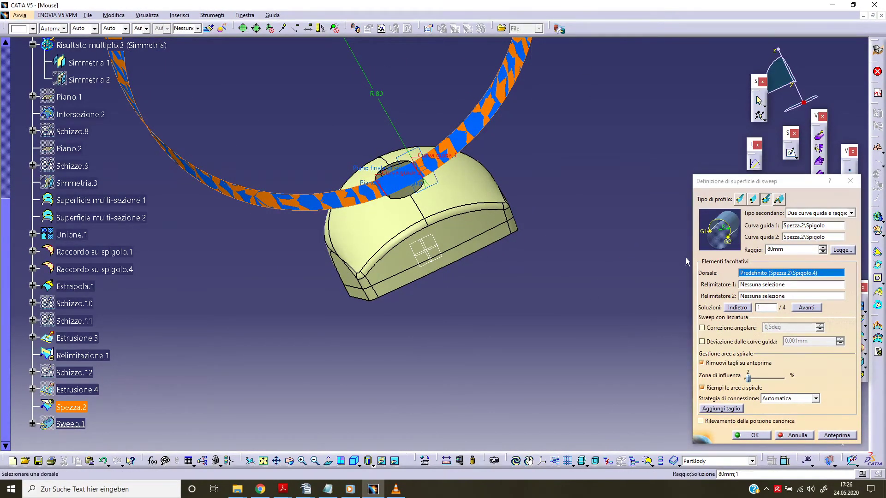
pyautogui.click(813, 307)
pyautogui.moveTo(531, 280); pyautogui.dragTo(354, 200, button='middle')
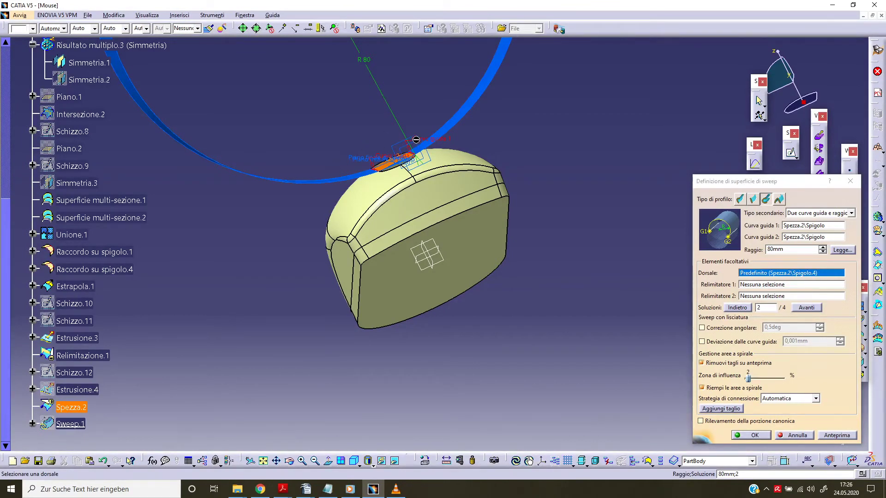
pyautogui.click(807, 308)
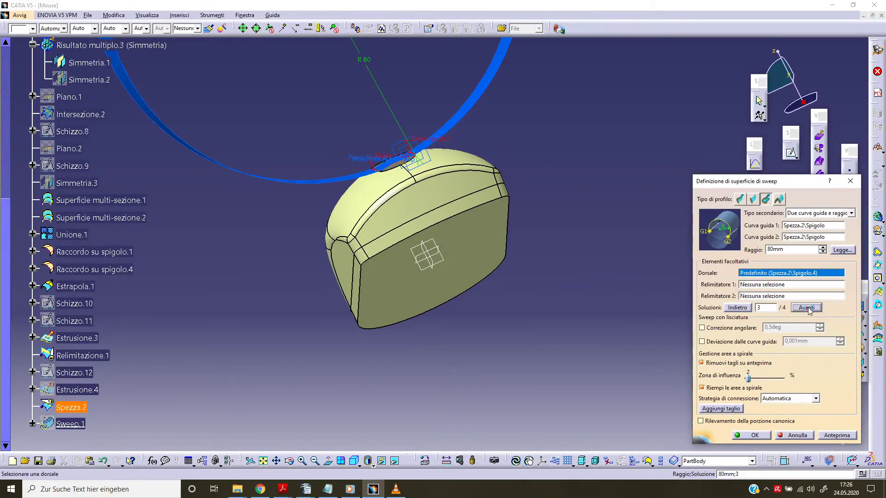
pyautogui.moveTo(511, 275); pyautogui.dragTo(444, 223, button='middle')
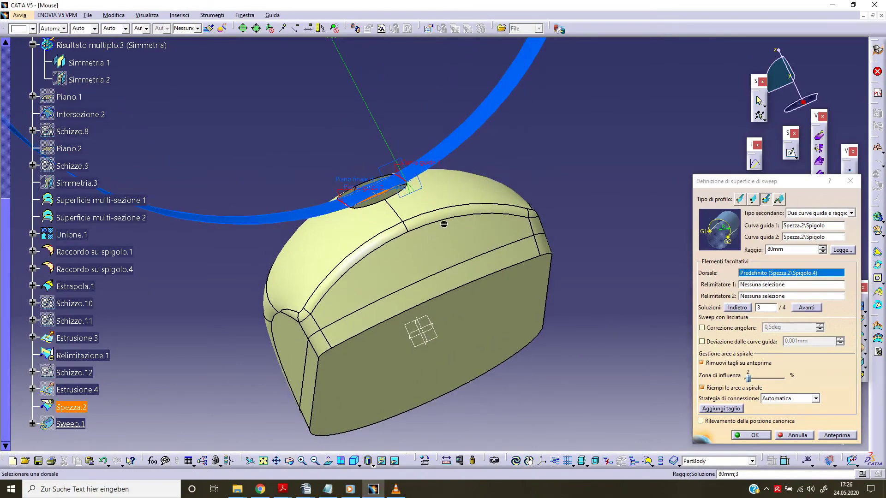
pyautogui.click(794, 436)
pyautogui.moveTo(457, 296); pyautogui.dragTo(489, 323, button='middle')
pyautogui.click(674, 372)
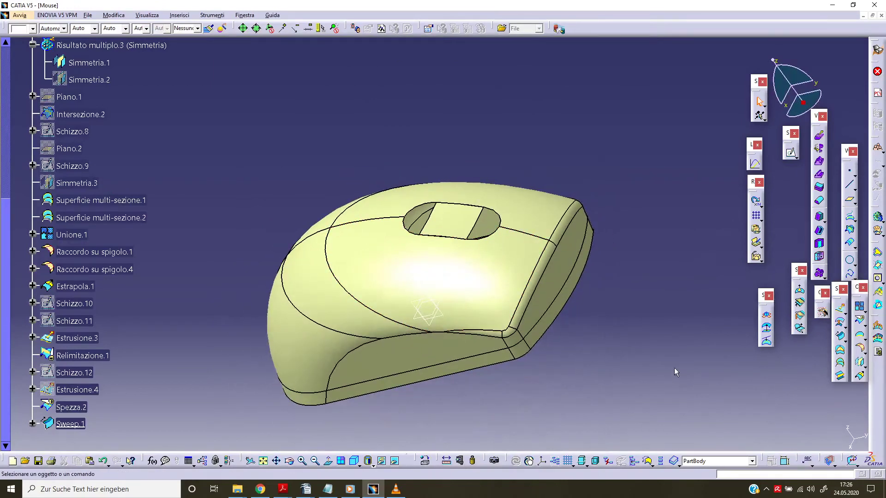
# Close the first rounded end with fill Riempimento.1, bounded by a Sweep.1 edge and a Spezza.2 edge
pyautogui.click(839, 355)
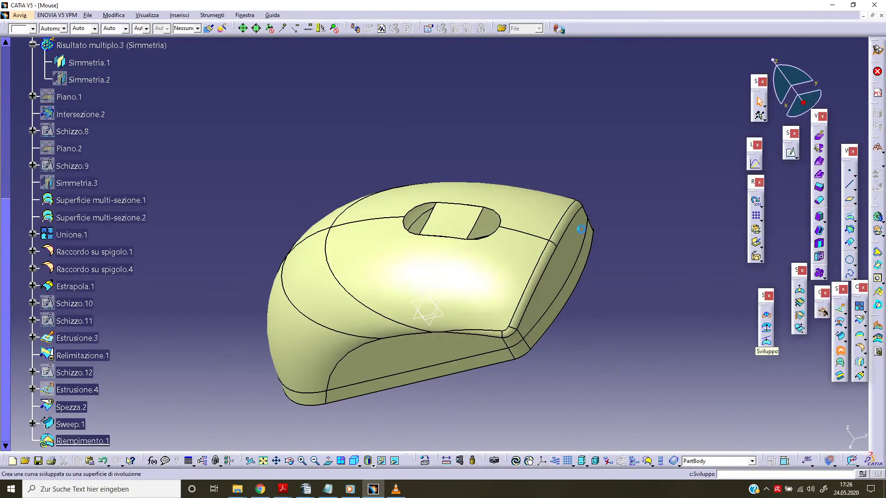
pyautogui.click(491, 218)
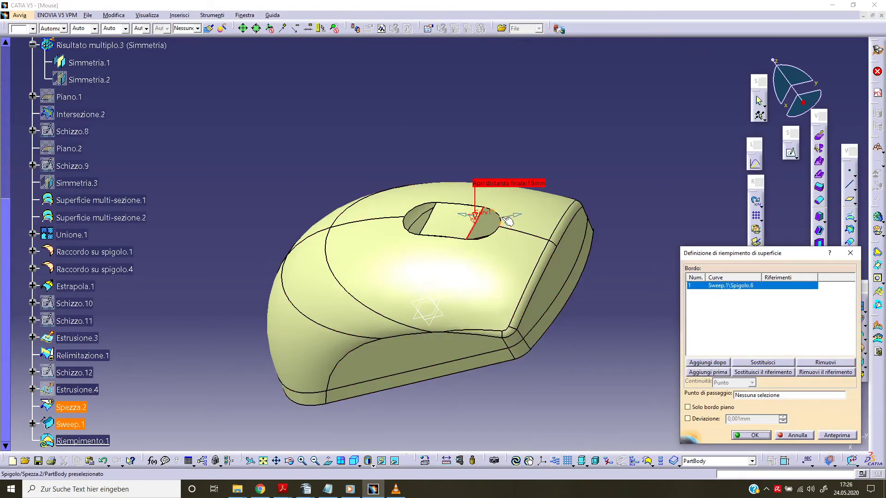
pyautogui.click(502, 222)
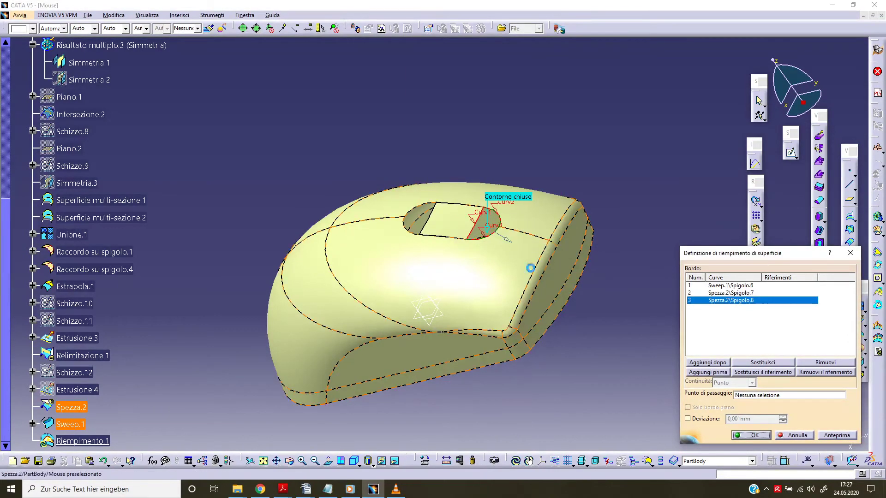
pyautogui.click(752, 435)
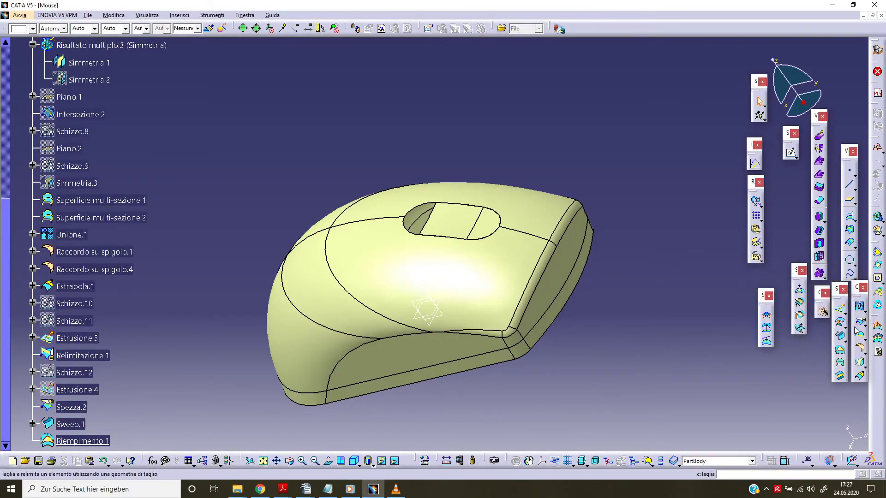
# Close the other end with fill Riempimento.2, bounded by the other Sweep.1 edge and two Spezza.2 edges
pyautogui.click(840, 351)
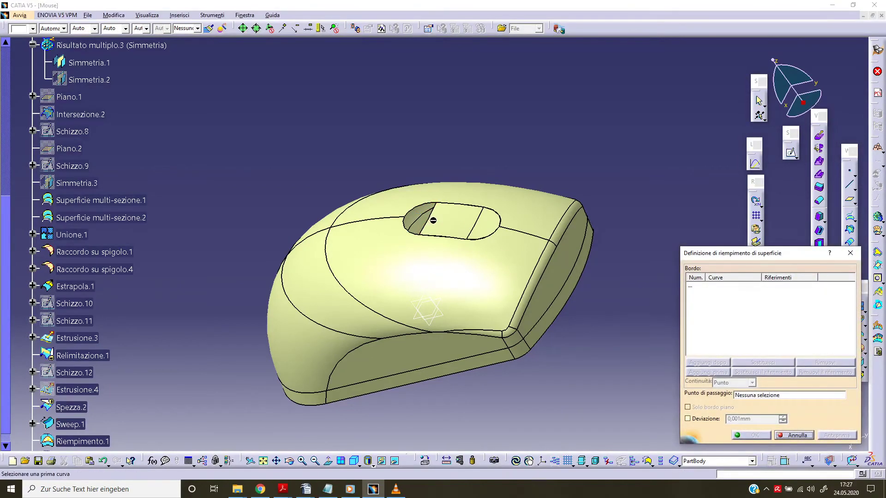
pyautogui.click(430, 211)
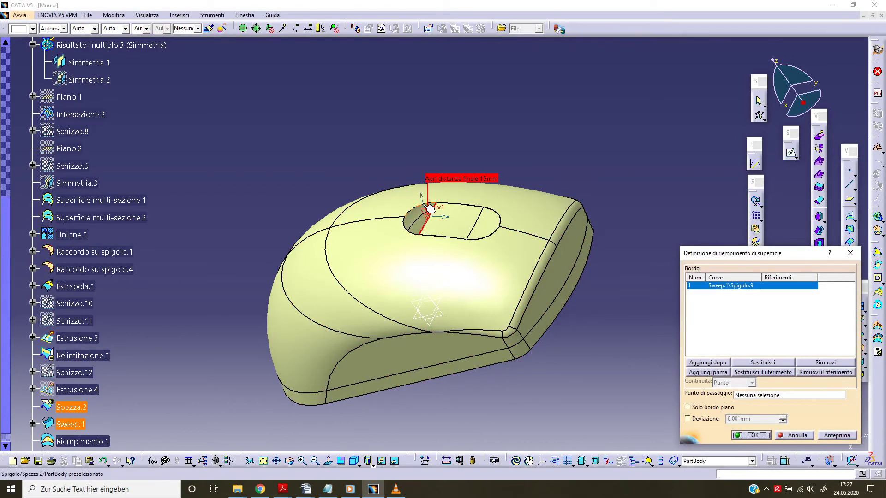
pyautogui.click(407, 218)
pyautogui.click(411, 221)
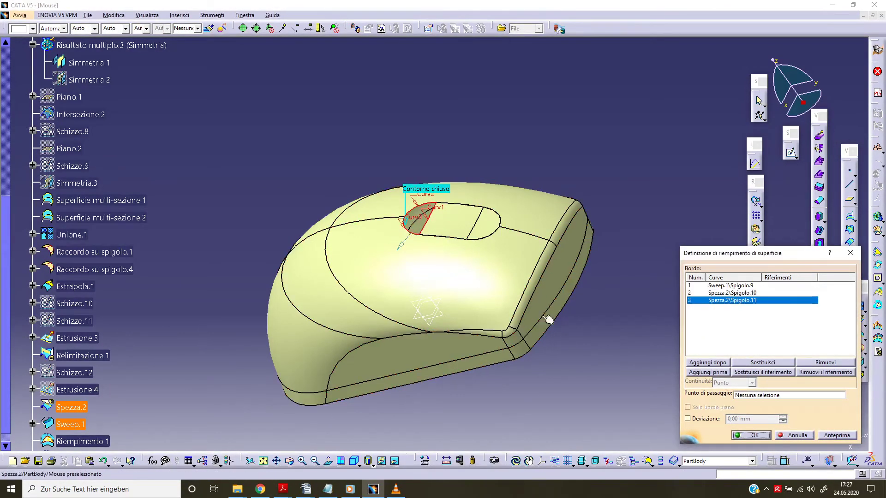
pyautogui.click(751, 435)
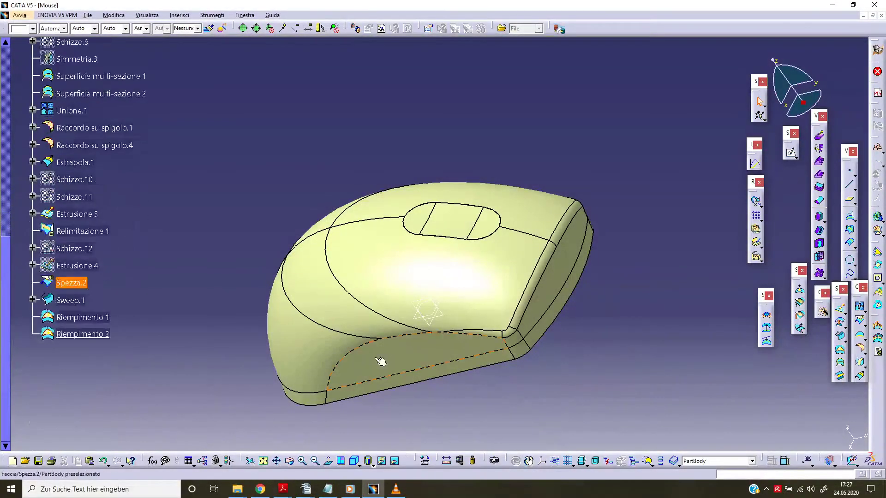
# Join Spezza.2, Sweep.1, Riempimento.1 and Riempimento.2 into the single surface Unione.2
pyautogui.scroll(1, 100, 397)
pyautogui.click(102, 376)
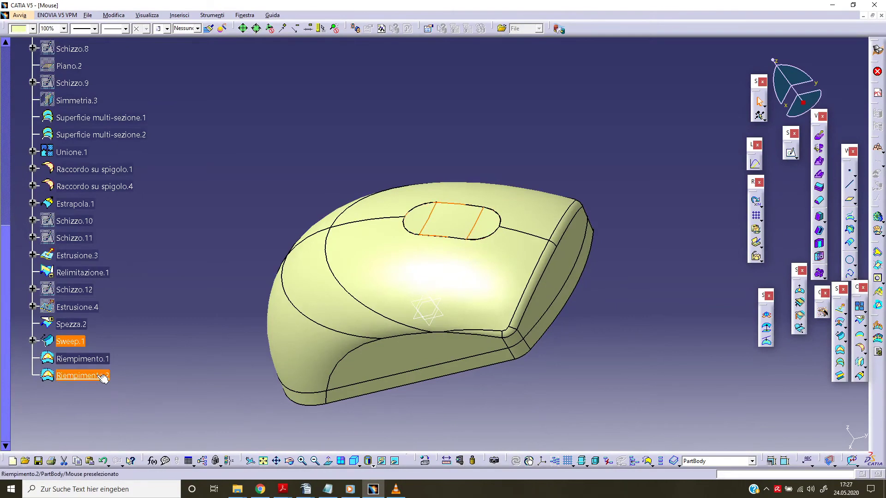
pyautogui.keyDown('shift'); pyautogui.click(103, 376); pyautogui.keyUp('shift')
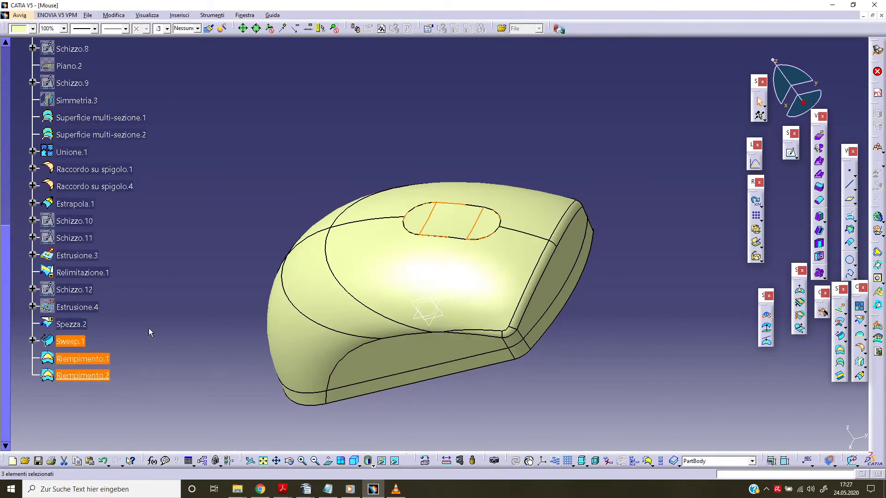
pyautogui.click(87, 324)
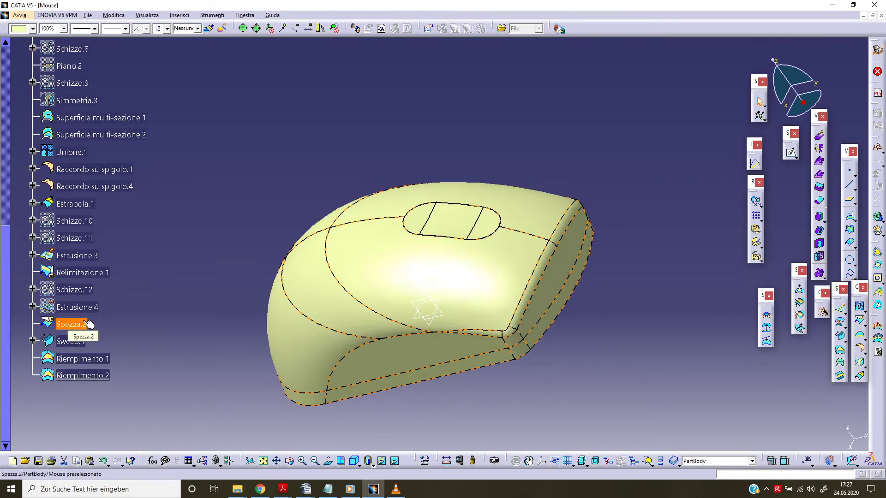
pyautogui.keyDown('shift'); pyautogui.click(95, 376); pyautogui.keyUp('shift')
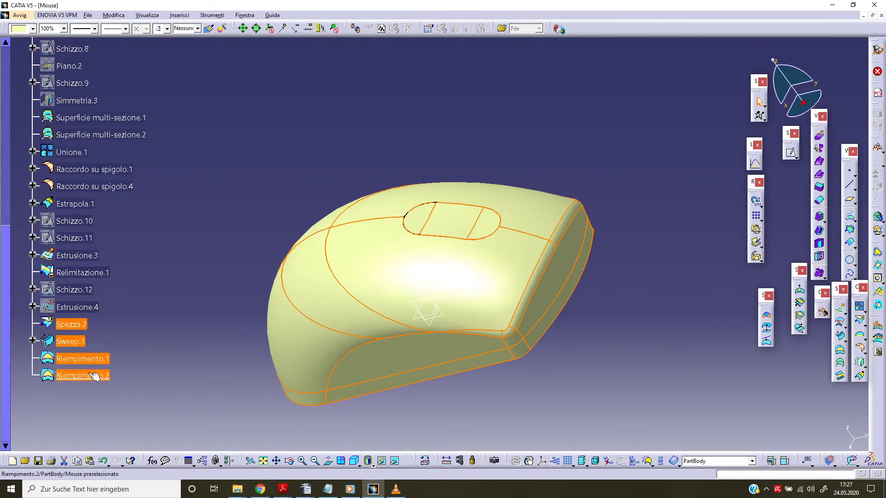
pyautogui.click(859, 306)
pyautogui.click(741, 434)
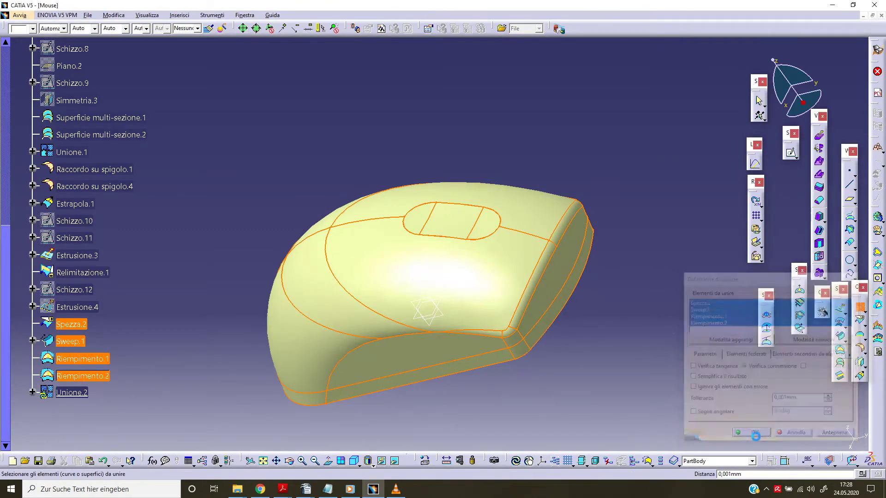
pyautogui.click(71, 393)
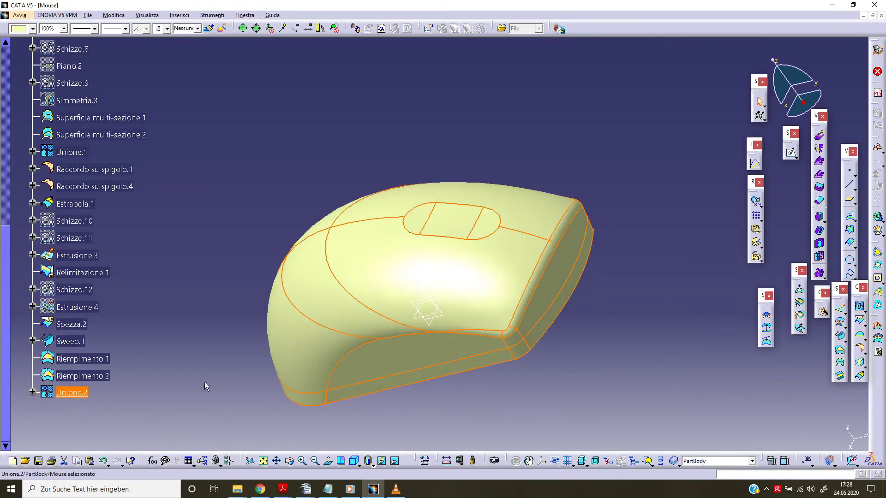
pyautogui.moveTo(204, 382)
pyautogui.mouseDown(button='middle')
pyautogui.moveTo(517, 101)
pyautogui.moveTo(205, 192)
pyautogui.moveTo(243, 340)
pyautogui.moveTo(358, 303)
pyautogui.mouseUp(button='middle')
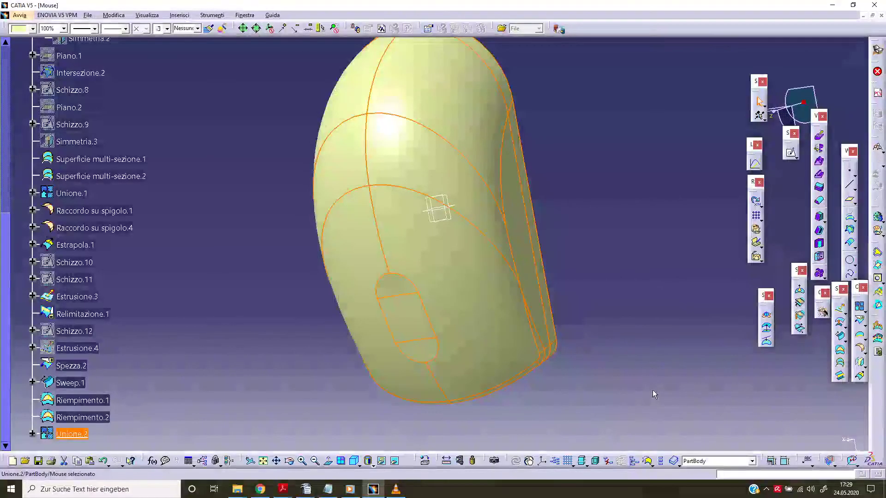
# Switch from surface design to the Part Design workbench
pyautogui.click(359, 401)
pyautogui.moveTo(233, 314)
pyautogui.mouseDown(button='middle')
pyautogui.moveTo(322, 245)
pyautogui.moveTo(450, 325)
pyautogui.mouseUp(button='middle')
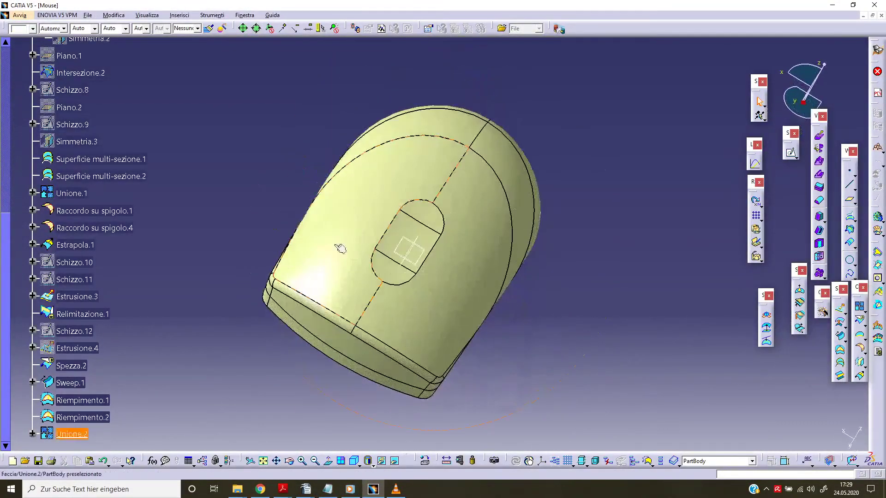
pyautogui.click(19, 15)
pyautogui.moveTo(45, 38)
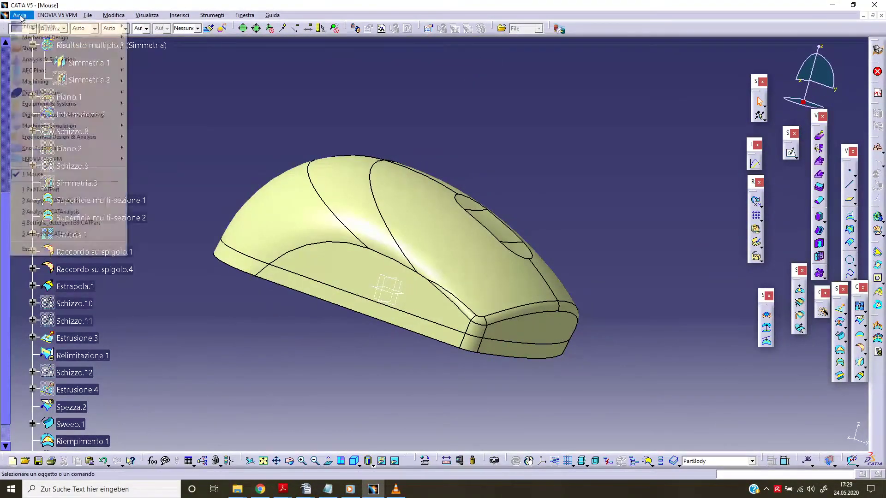
pyautogui.click(152, 37)
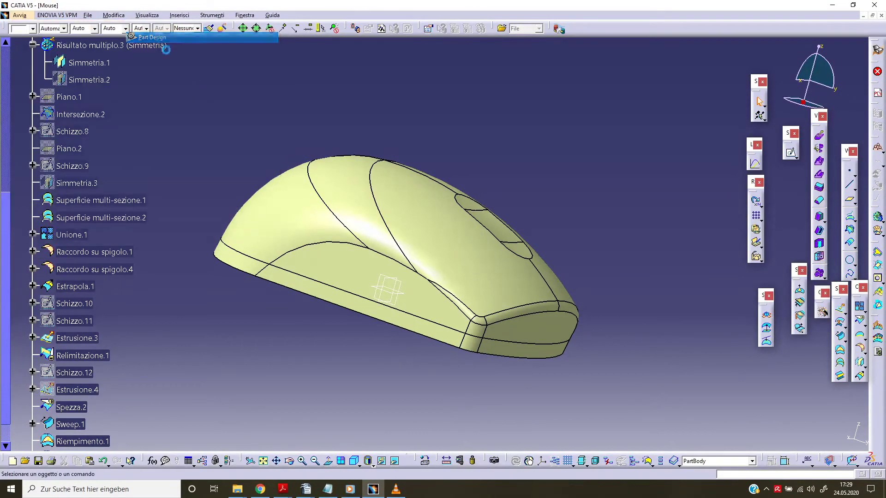
# Start a Close Surface solid with Unione.2 as the surface to close
pyautogui.moveTo(446, 149); pyautogui.dragTo(447, 209, button='middle')
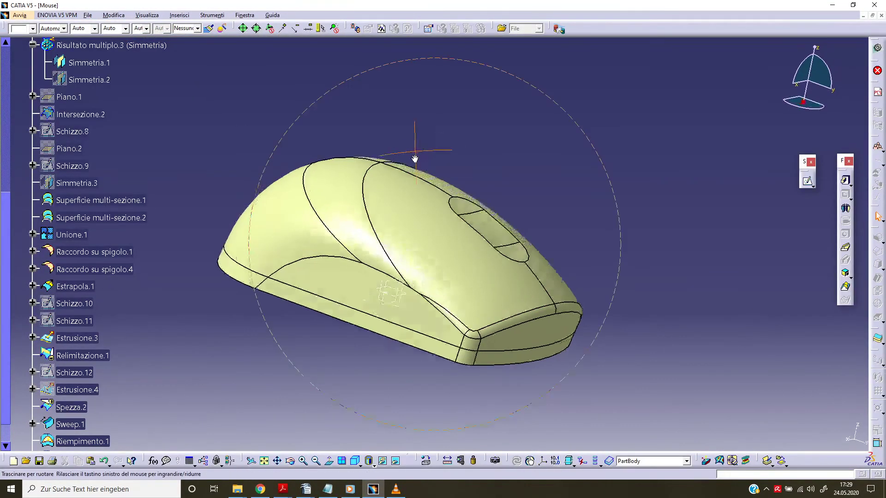
pyautogui.click(883, 343)
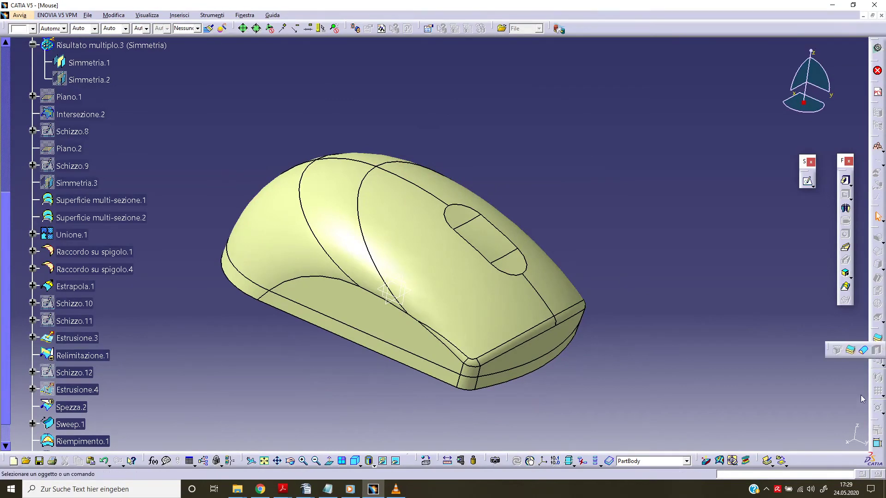
pyautogui.click(864, 353)
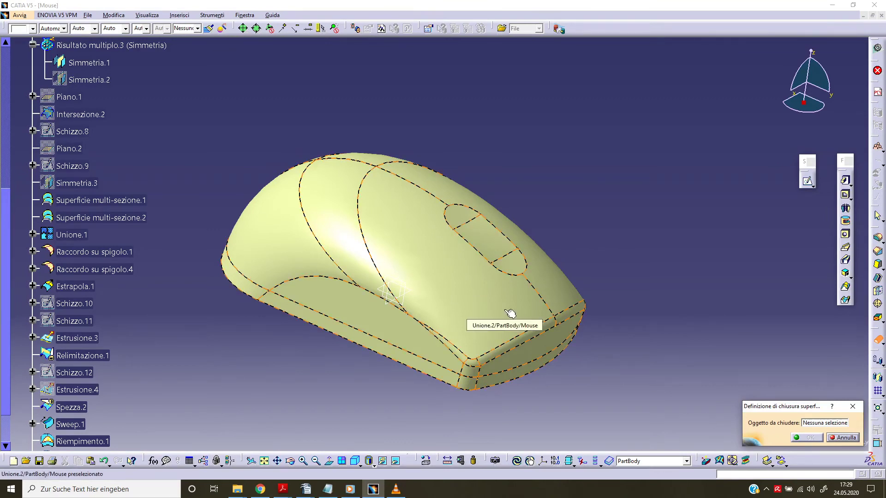
pyautogui.scroll(-3, 110, 369)
pyautogui.click(72, 352)
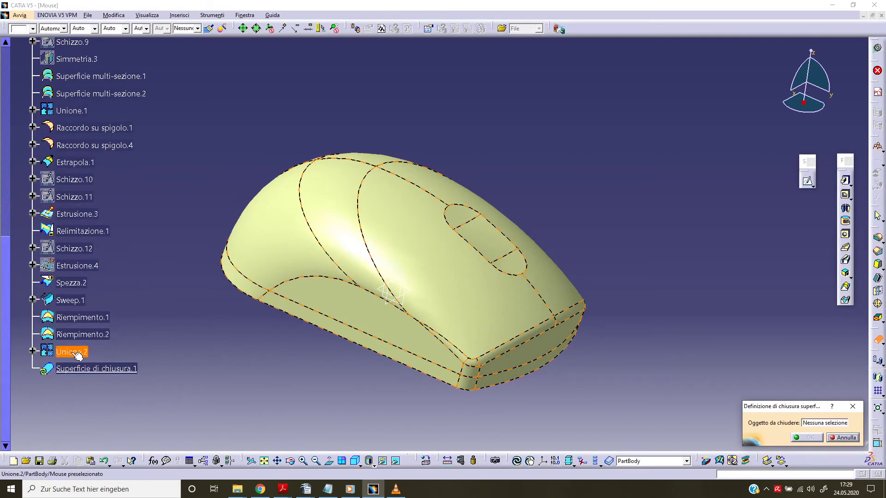
# Create the solid Superficie di chiusura.1 from Unione.2
pyautogui.click(806, 441)
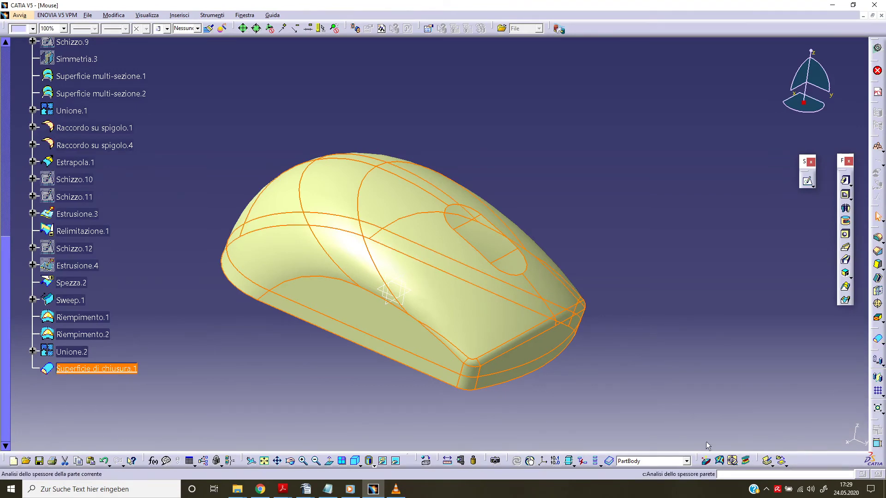
pyautogui.click(476, 416)
pyautogui.scroll(1, 174, 425)
pyautogui.scroll(3, 175, 425)
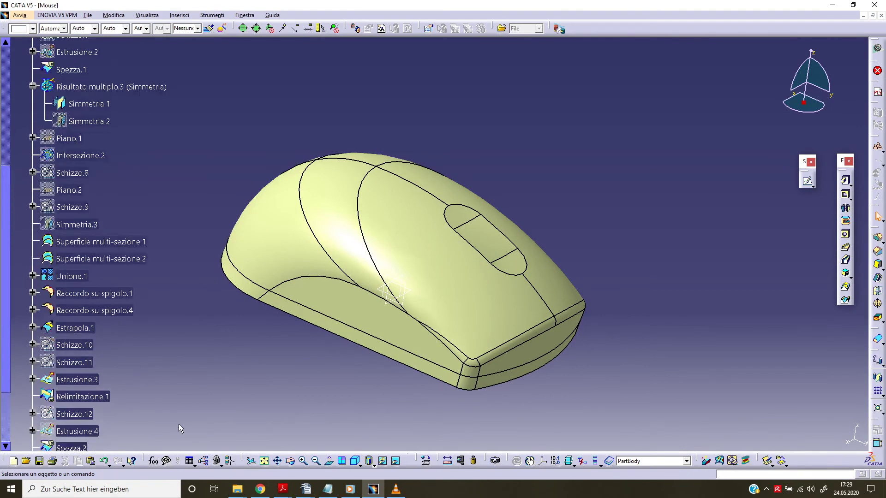
pyautogui.scroll(3, 180, 424)
pyautogui.scroll(3, 182, 425)
pyautogui.scroll(3, 183, 426)
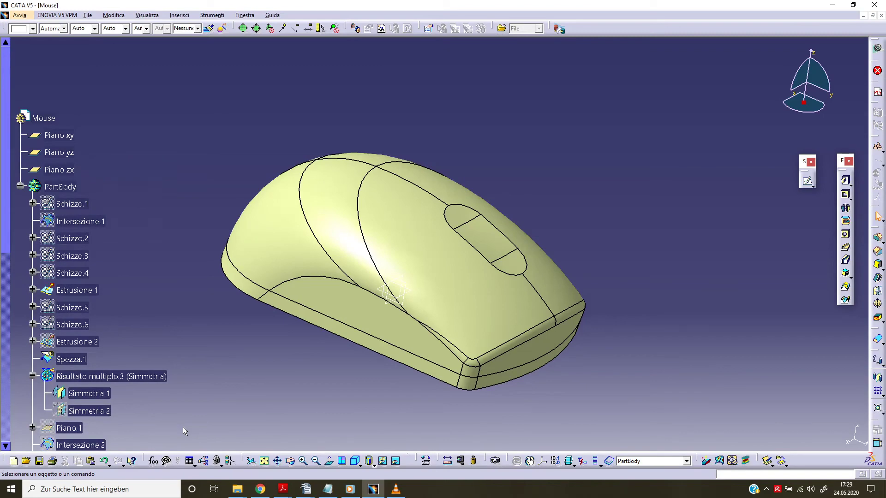
pyautogui.scroll(-3, 183, 427)
pyautogui.scroll(-5, 182, 423)
pyautogui.scroll(-3, 182, 423)
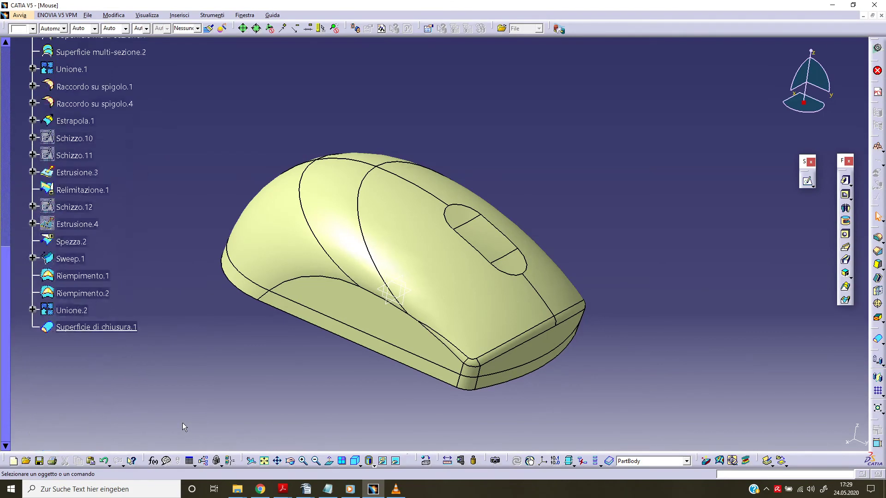
# Hide the Unione.2 surface so only the solid remains visible
pyautogui.click(102, 328)
pyautogui.rightClick(83, 312)
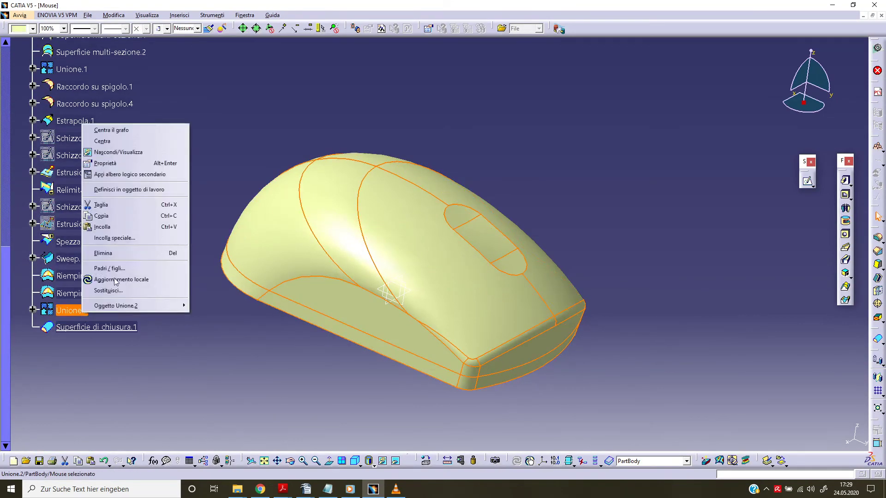
pyautogui.click(138, 152)
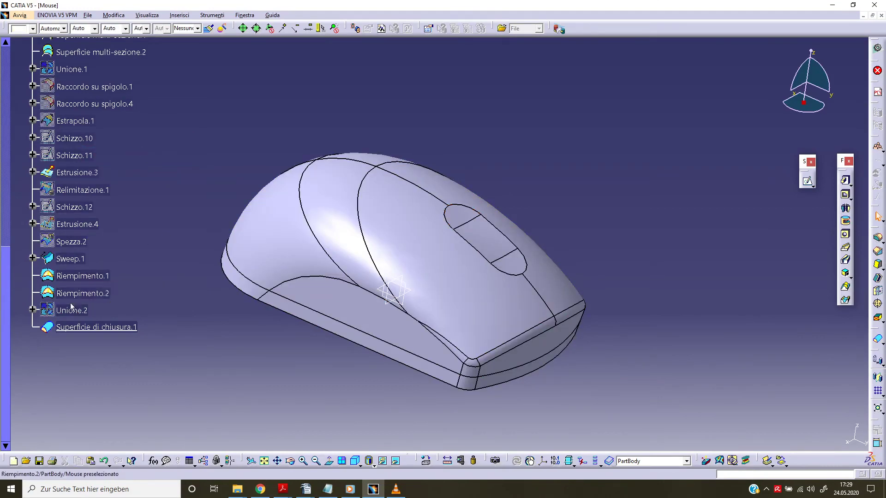
pyautogui.moveTo(409, 364)
pyautogui.mouseDown(button='middle')
pyautogui.moveTo(490, 376)
pyautogui.moveTo(566, 213)
pyautogui.mouseUp(button='middle')
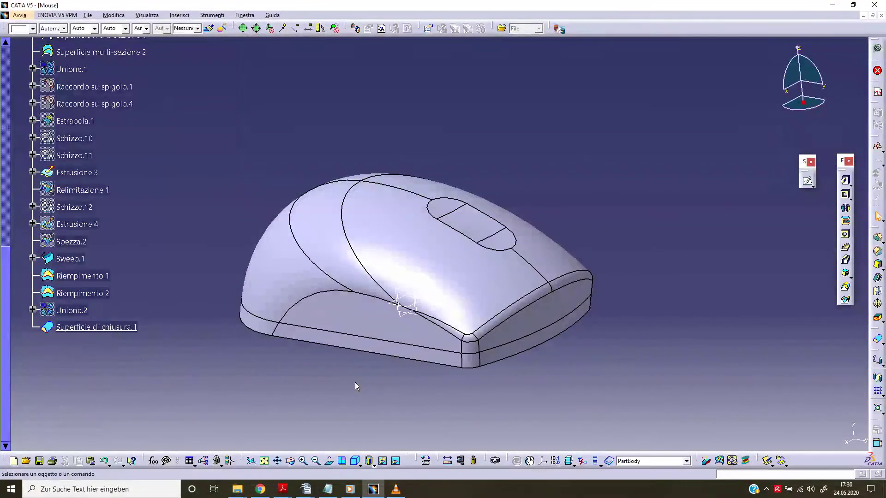
# Shell the solid as Guscio.1 with 0.5mm inner thickness and no faces removed
pyautogui.click(878, 278)
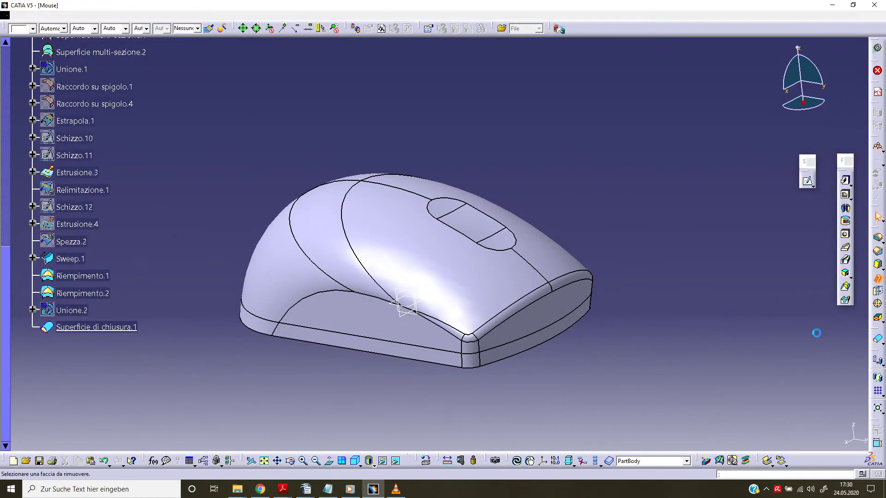
pyautogui.click(429, 257)
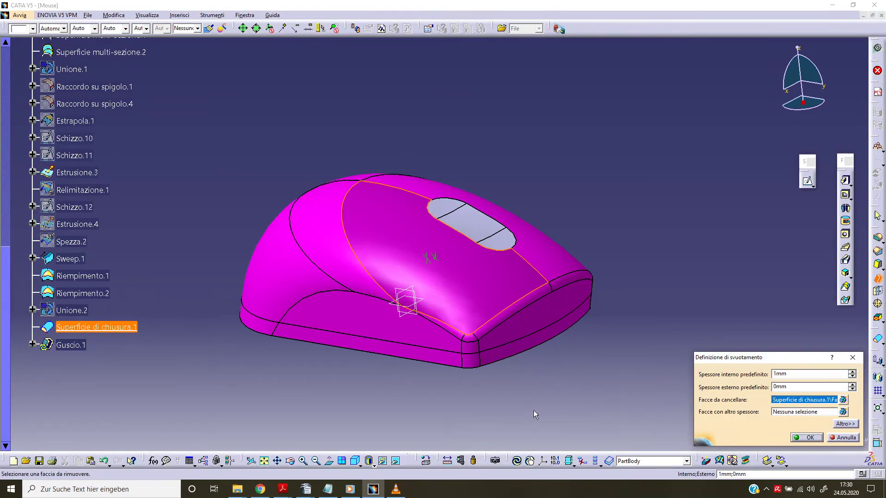
pyautogui.click(833, 437)
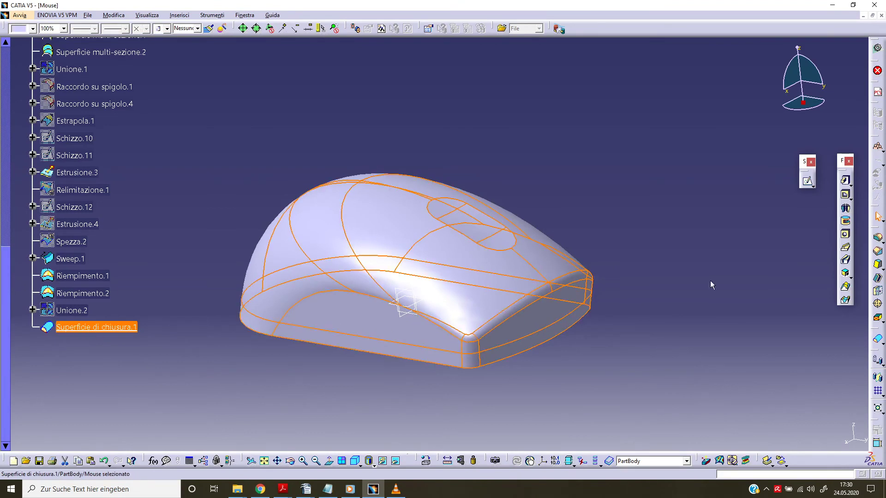
pyautogui.click(879, 279)
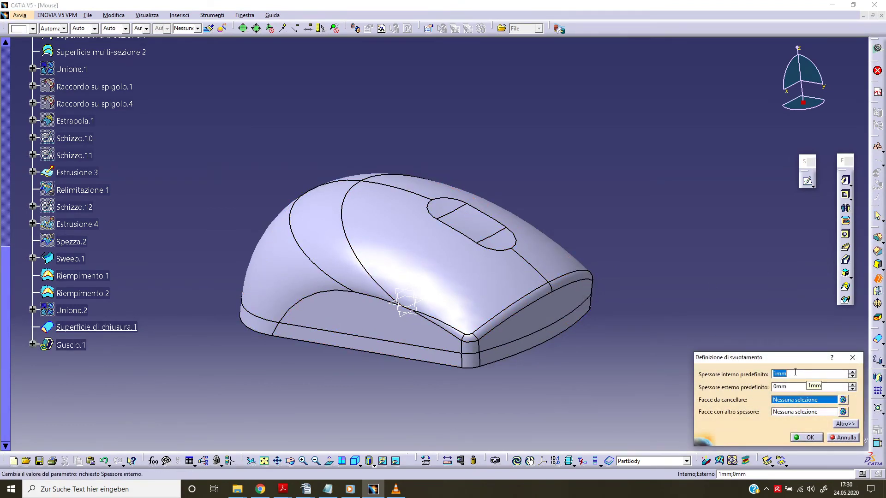
pyautogui.click(811, 439)
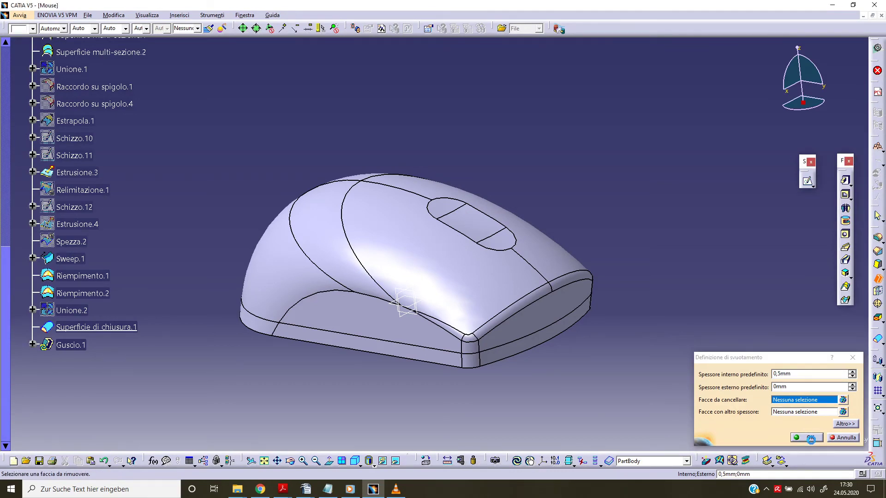
pyautogui.moveTo(472, 411); pyautogui.dragTo(457, 428, button='middle')
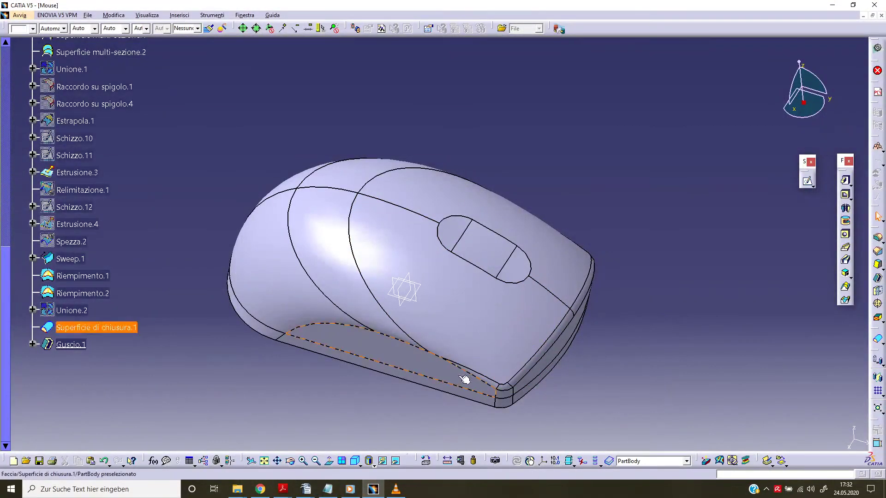
# Start a new sketch, Schizzo.13, on the chosen plane of the mouse body
pyautogui.click(424, 290)
pyautogui.moveTo(600, 328); pyautogui.dragTo(584, 299, button='middle')
pyautogui.moveTo(450, 367); pyautogui.dragTo(652, 320, button='middle')
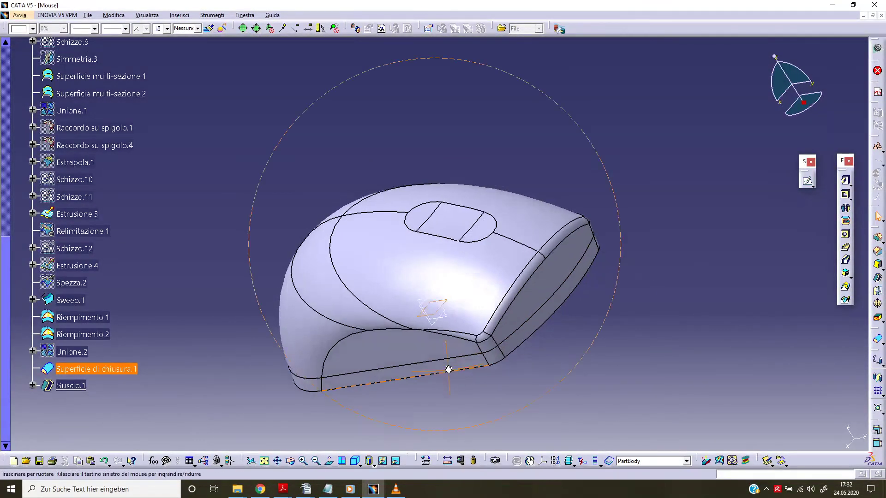
pyautogui.moveTo(580, 336)
pyautogui.mouseDown(button='middle')
pyautogui.moveTo(471, 307)
pyautogui.moveTo(351, 358)
pyautogui.moveTo(365, 305)
pyautogui.moveTo(469, 351)
pyautogui.mouseUp(button='middle')
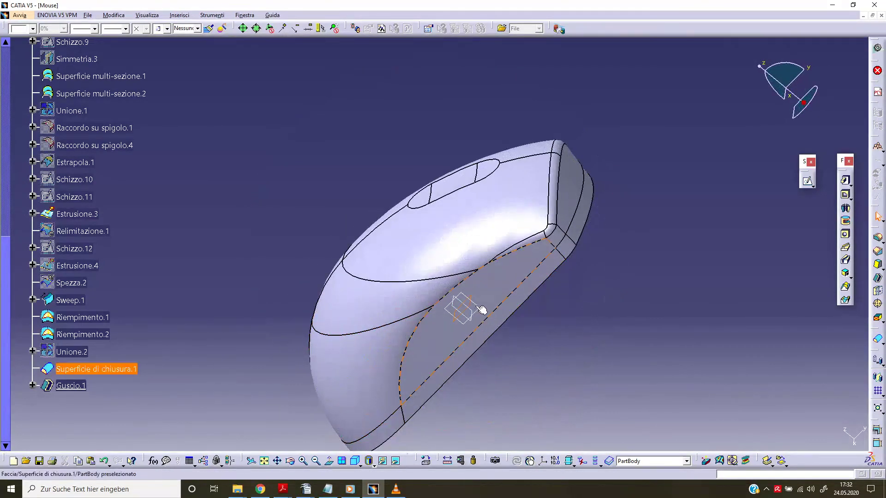
pyautogui.click(807, 181)
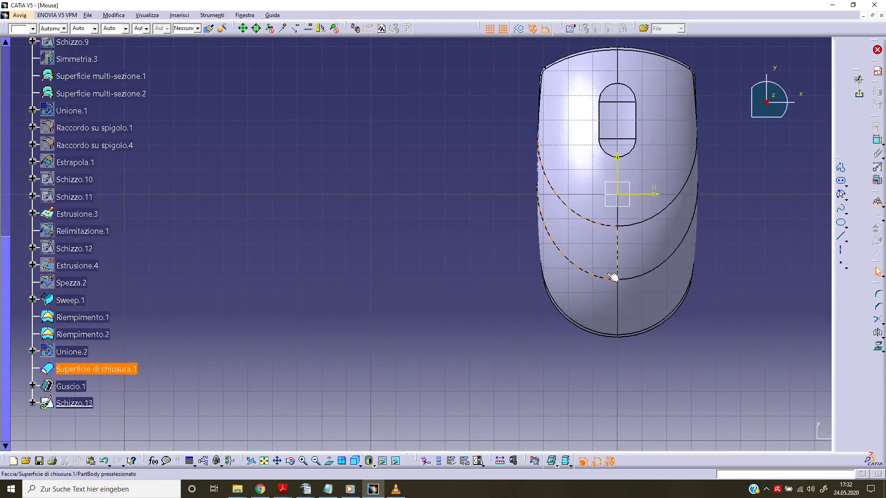
pyautogui.moveTo(613, 277); pyautogui.dragTo(505, 365, button='middle')
# Draw a narrow elongated-hole slot in the recess, coincident with the V axis
pyautogui.click(841, 181)
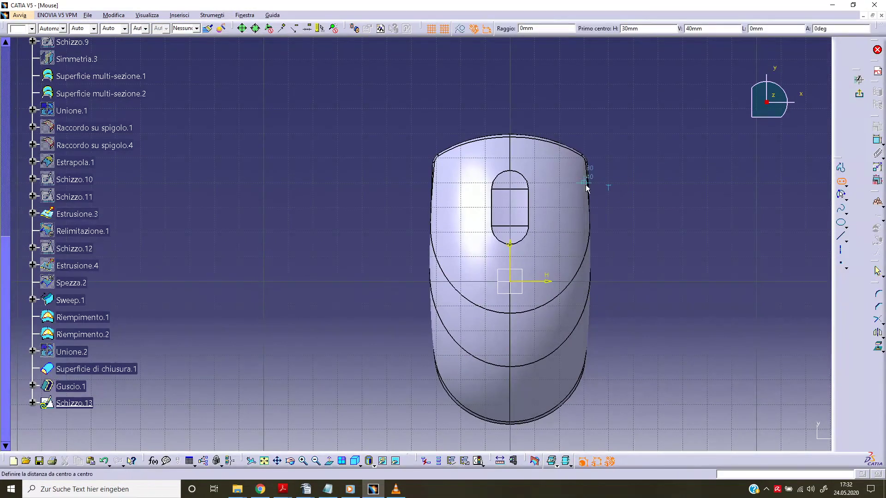
pyautogui.click(511, 199)
pyautogui.click(517, 228)
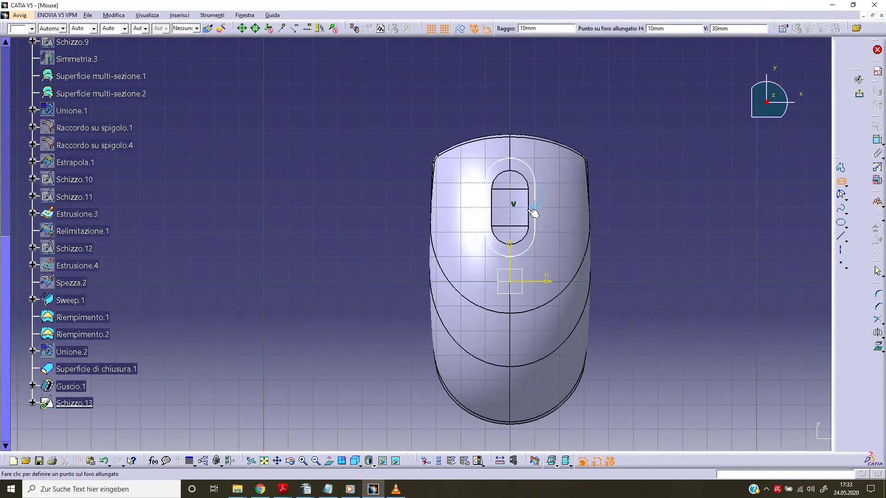
pyautogui.click(532, 214)
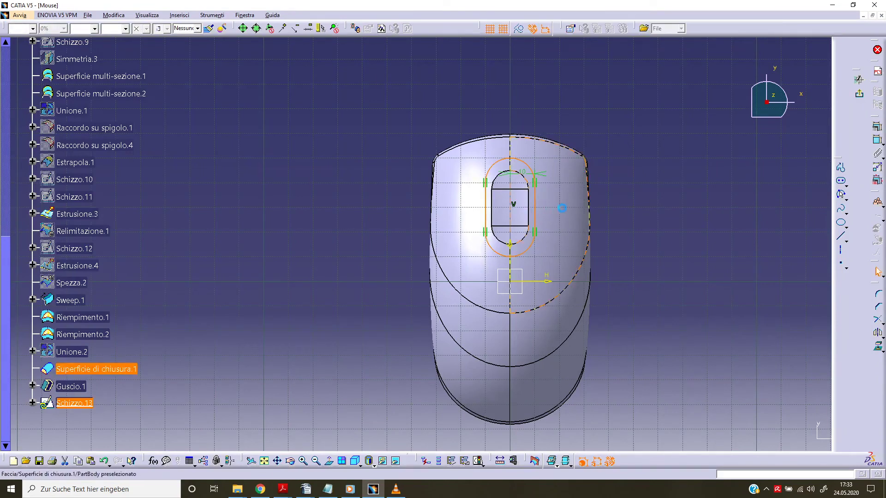
pyautogui.doubleClick(522, 173)
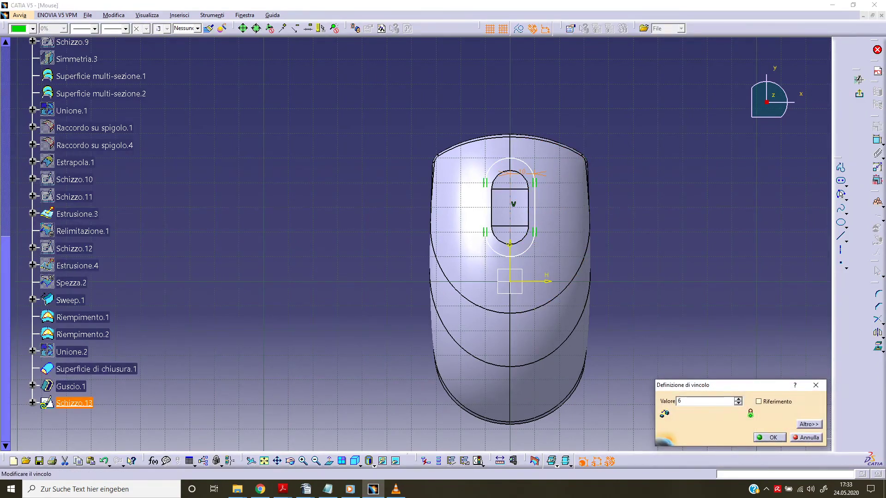
pyautogui.press('Return')
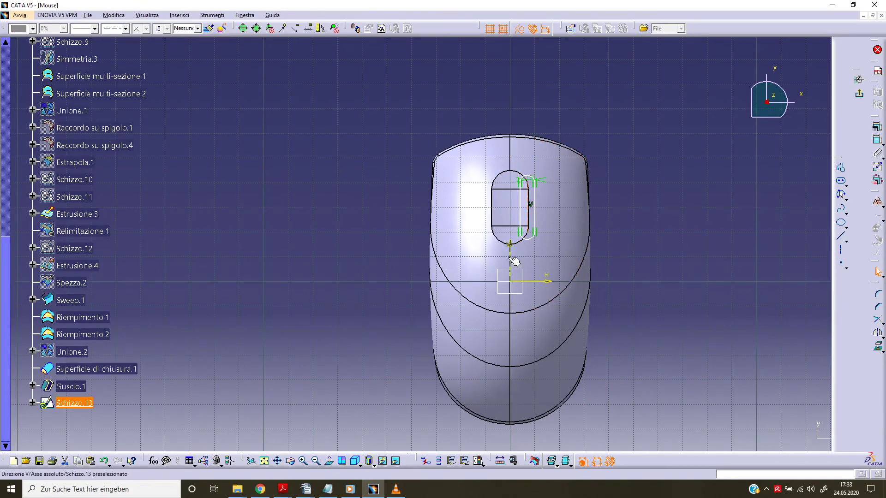
pyautogui.click(841, 167)
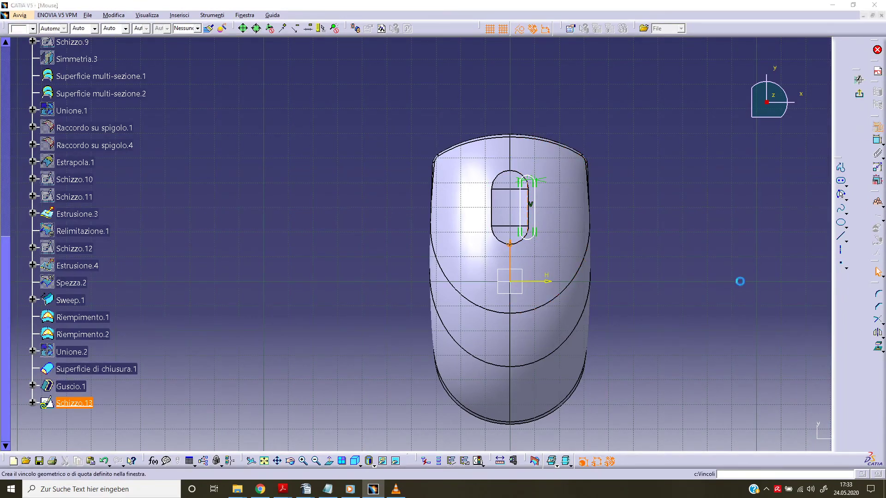
pyautogui.click(804, 350)
pyautogui.click(770, 437)
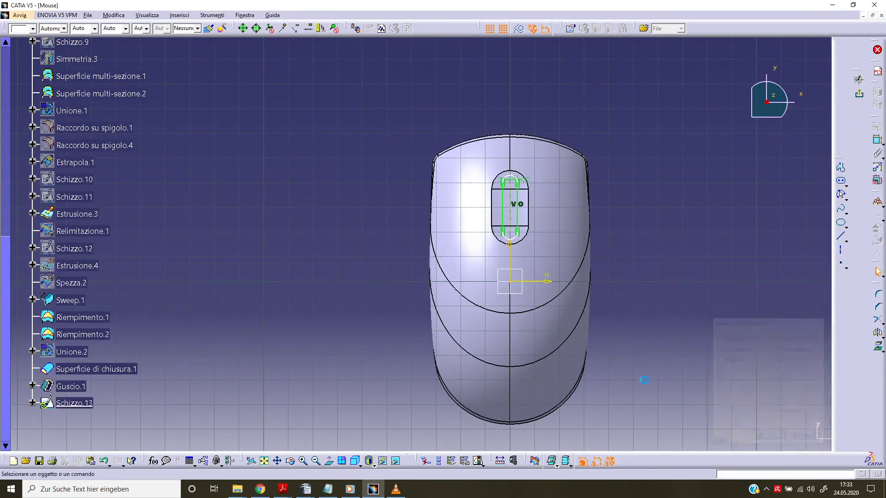
# Dimension the slot length and set it to 15
pyautogui.click(878, 140)
pyautogui.click(640, 197)
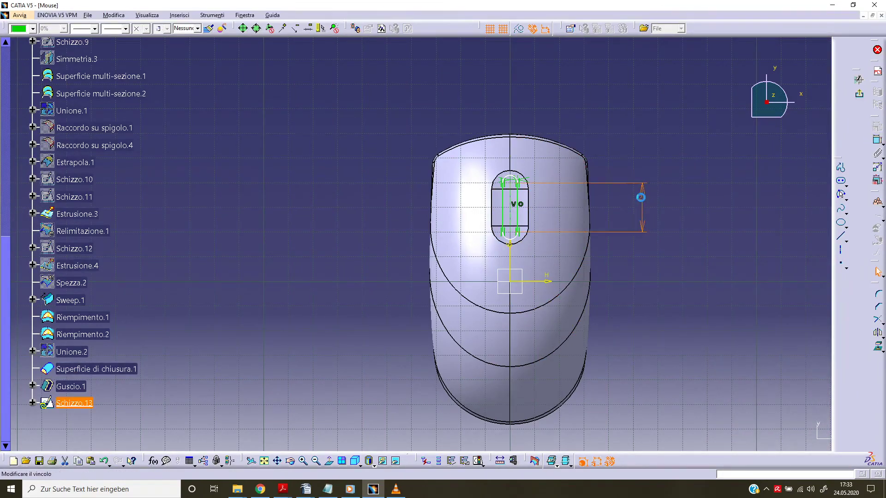
pyautogui.doubleClick(641, 197)
pyautogui.write('10')
pyautogui.press('Return')
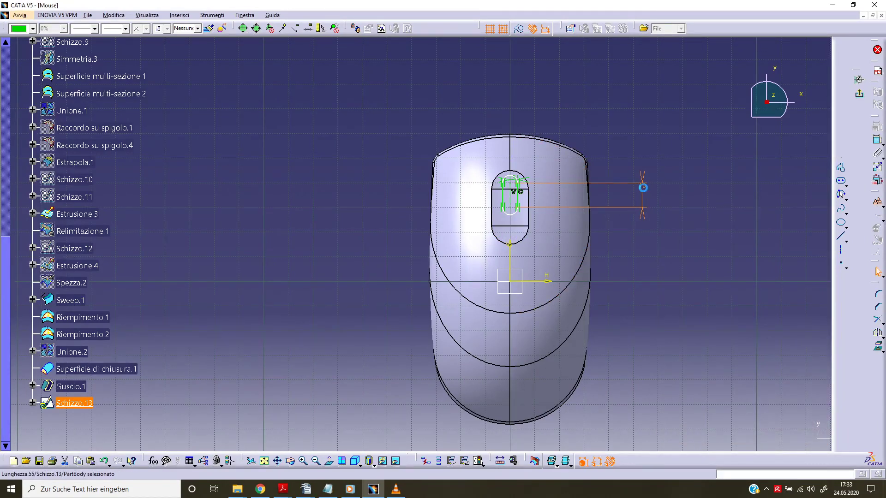
pyautogui.doubleClick(642, 188)
pyautogui.write('15')
pyautogui.press('Return')
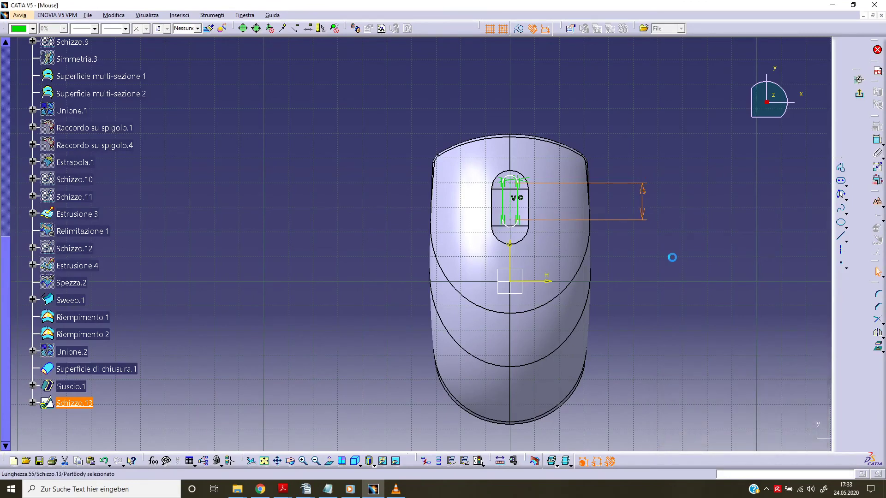
# Make the slot's end arc concentric with the recess outline
pyautogui.click(512, 201)
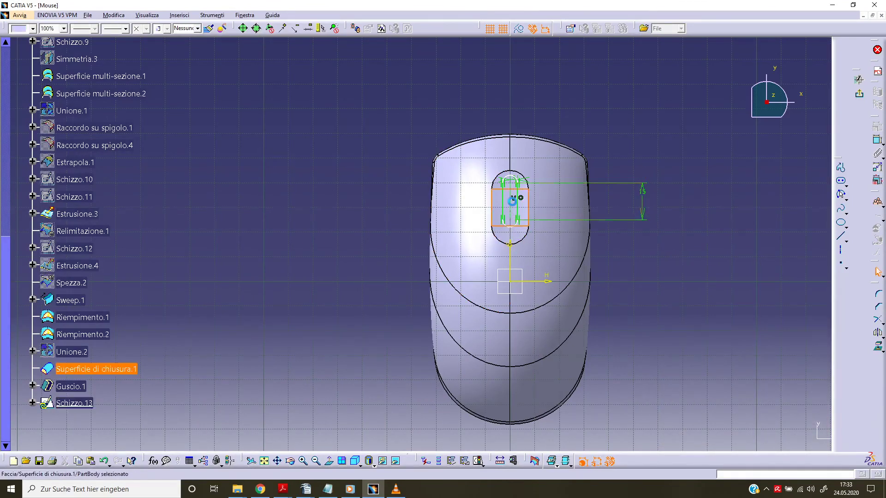
pyautogui.click(518, 180)
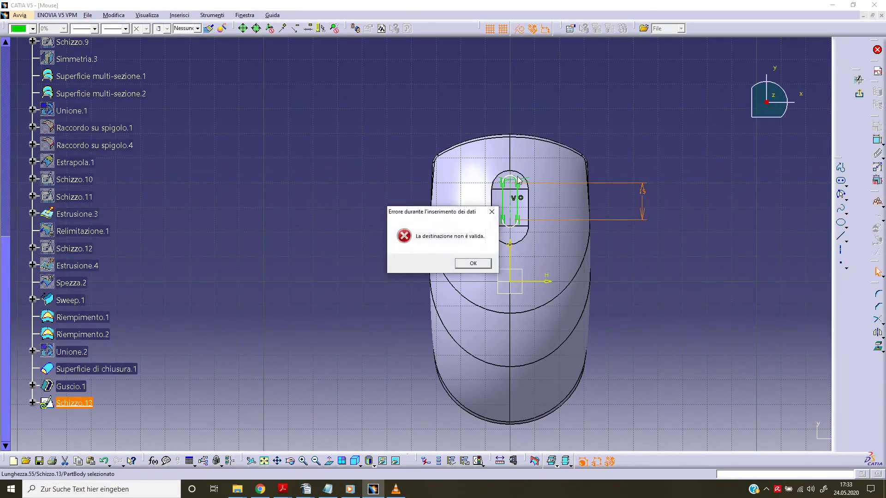
pyautogui.click(487, 261)
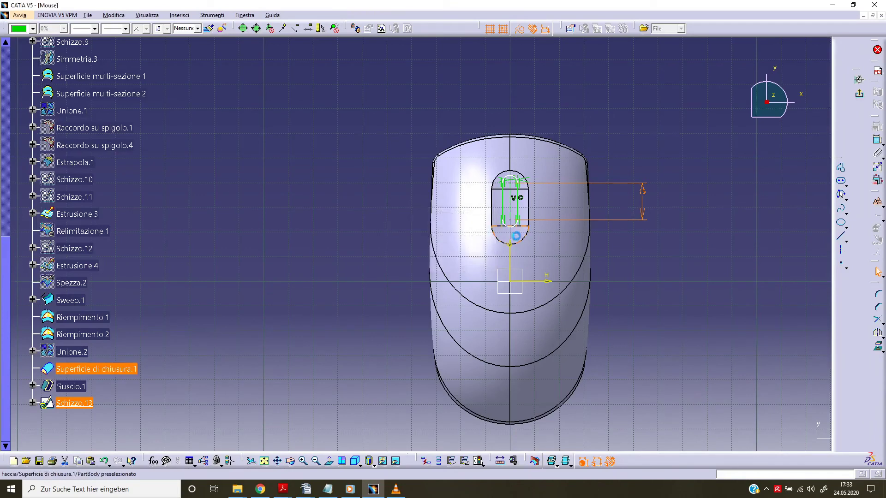
pyautogui.keyDown('ctrl'); pyautogui.click(520, 178); pyautogui.keyUp('ctrl')
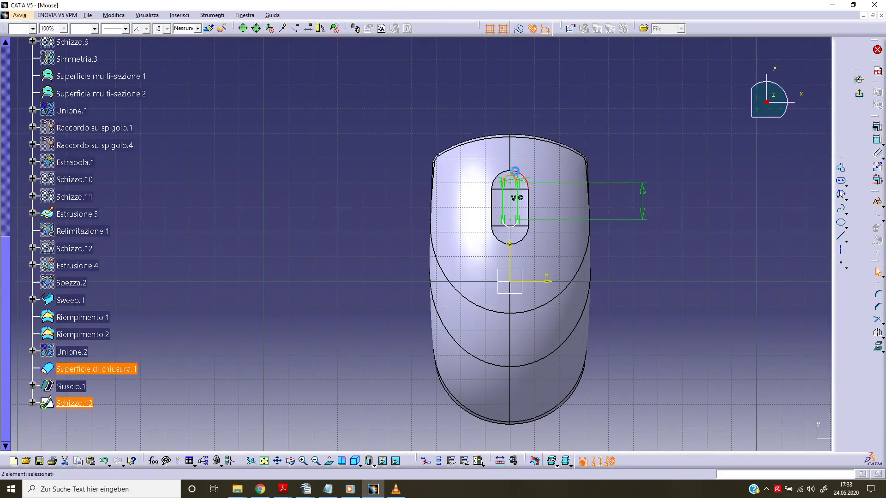
pyautogui.click(877, 126)
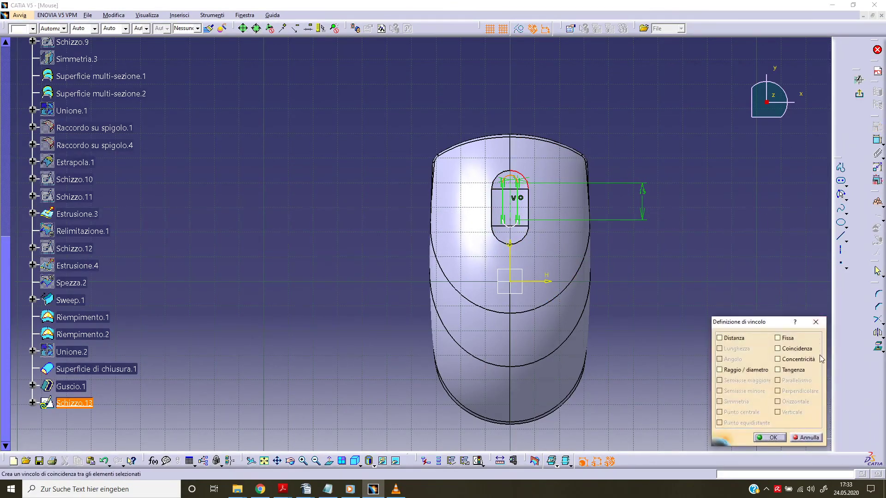
pyautogui.click(798, 359)
pyautogui.click(778, 441)
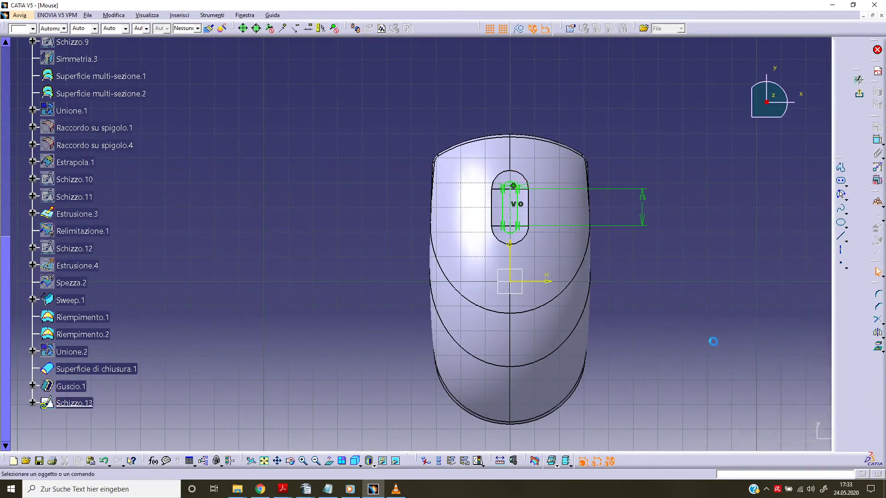
pyautogui.moveTo(640, 316); pyautogui.dragTo(550, 290, button='middle')
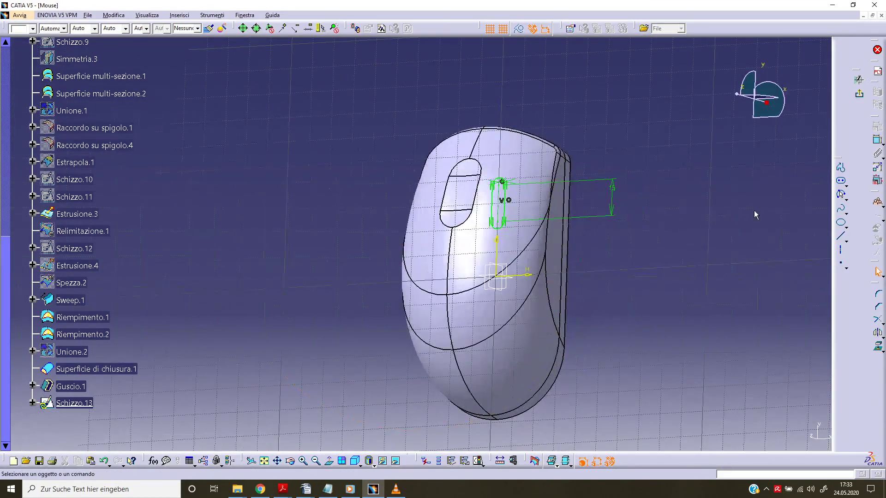
# Cut Schizzo.13 as pocket Tasca.1, reversed, with depth type 'Fino al prossimo elemento'
pyautogui.click(859, 95)
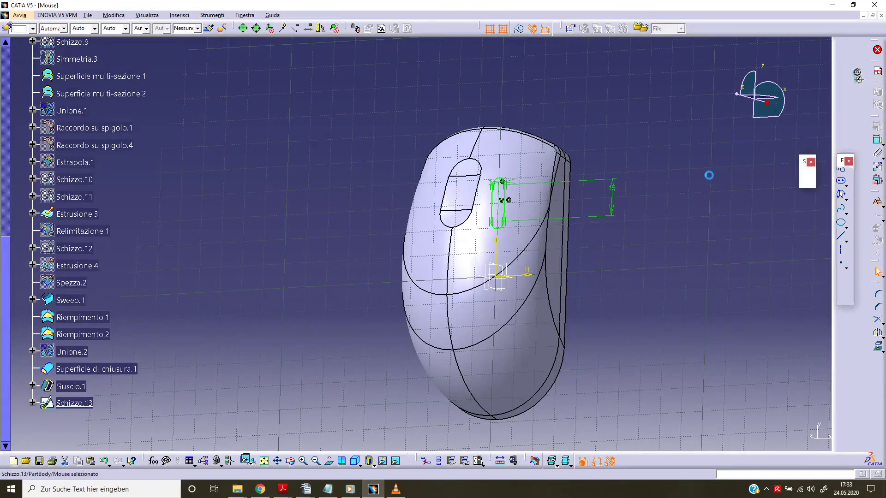
pyautogui.click(844, 196)
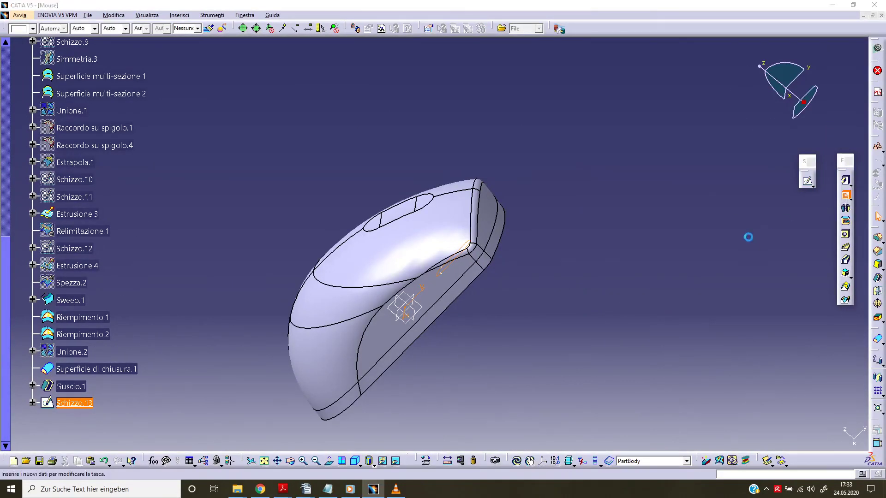
pyautogui.click(773, 408)
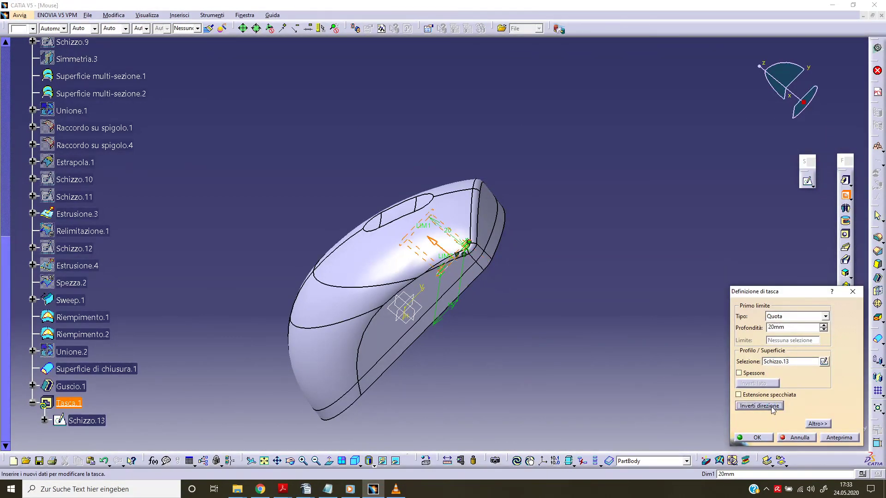
pyautogui.click(824, 317)
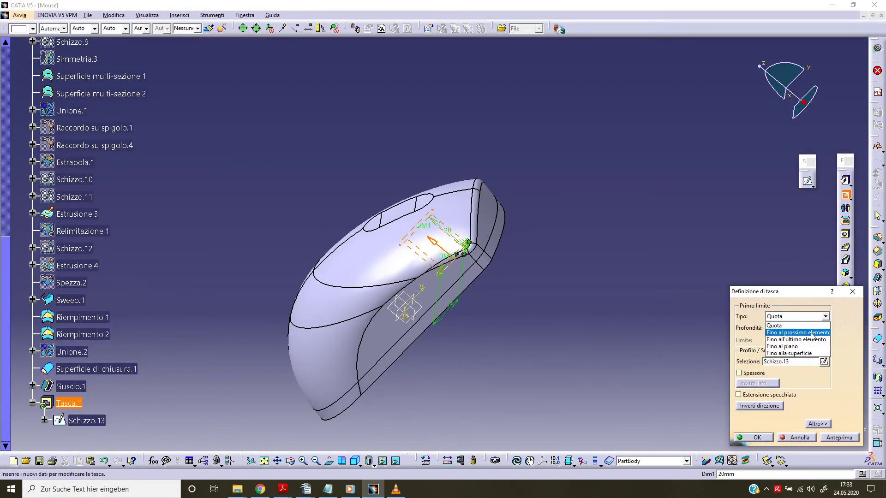
pyautogui.click(811, 332)
pyautogui.click(754, 438)
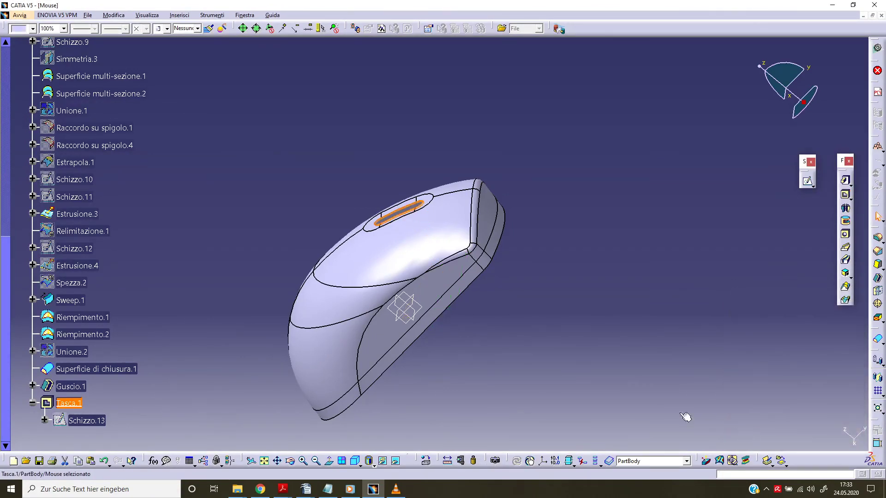
pyautogui.moveTo(451, 241)
pyautogui.mouseDown(button='middle')
pyautogui.moveTo(380, 239)
pyautogui.moveTo(358, 277)
pyautogui.moveTo(460, 231)
pyautogui.moveTo(453, 292)
pyautogui.moveTo(383, 300)
pyautogui.moveTo(530, 416)
pyautogui.moveTo(500, 245)
pyautogui.moveTo(515, 407)
pyautogui.mouseUp(button='middle')
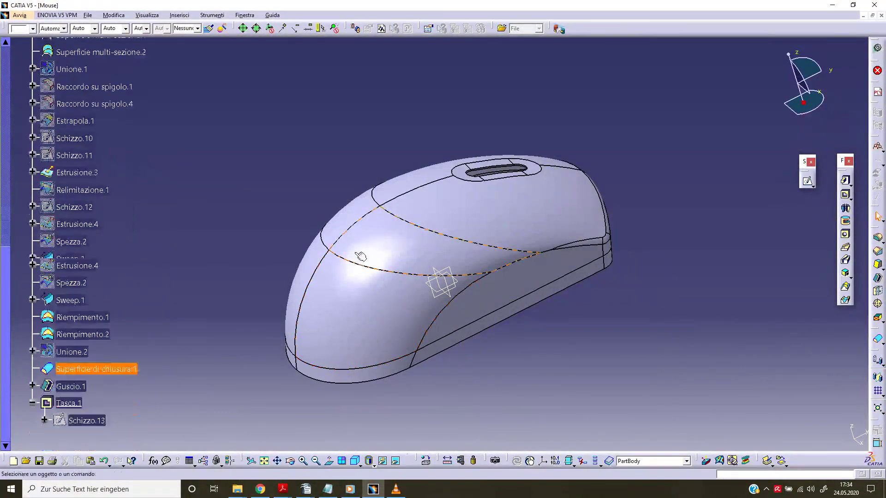
# Hide the Piano xy, yz and zx reference planes and inspect the slotted mouse
pyautogui.scroll(5, 81, 113)
pyautogui.scroll(5, 81, 113)
pyautogui.scroll(5, 82, 89)
pyautogui.scroll(3, 82, 102)
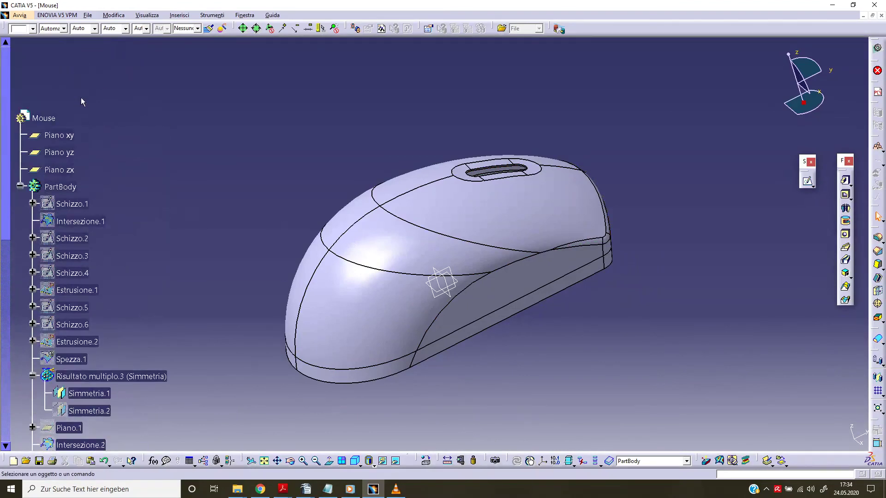
pyautogui.click(70, 136)
pyautogui.keyDown('shift'); pyautogui.click(74, 170); pyautogui.keyUp('shift')
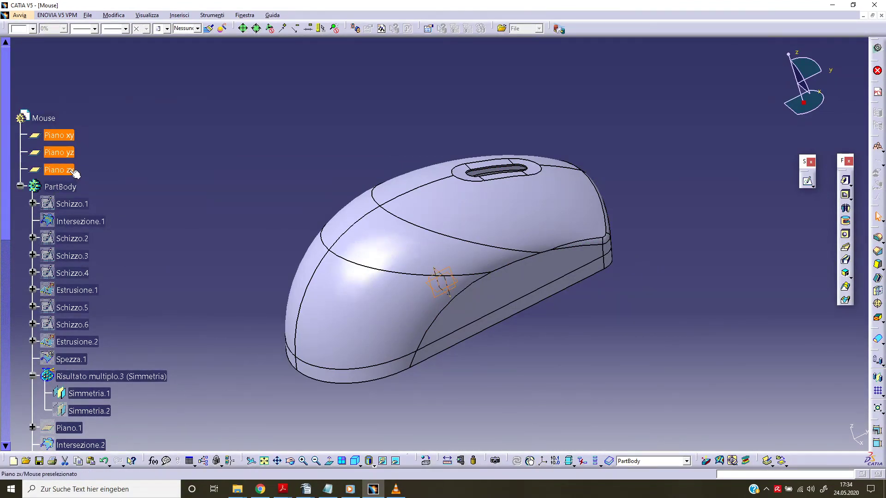
pyautogui.rightClick(74, 172)
pyautogui.click(106, 199)
pyautogui.moveTo(219, 232)
pyautogui.mouseDown(button='middle')
pyautogui.moveTo(316, 278)
pyautogui.moveTo(306, 197)
pyautogui.moveTo(369, 157)
pyautogui.mouseUp(button='middle')
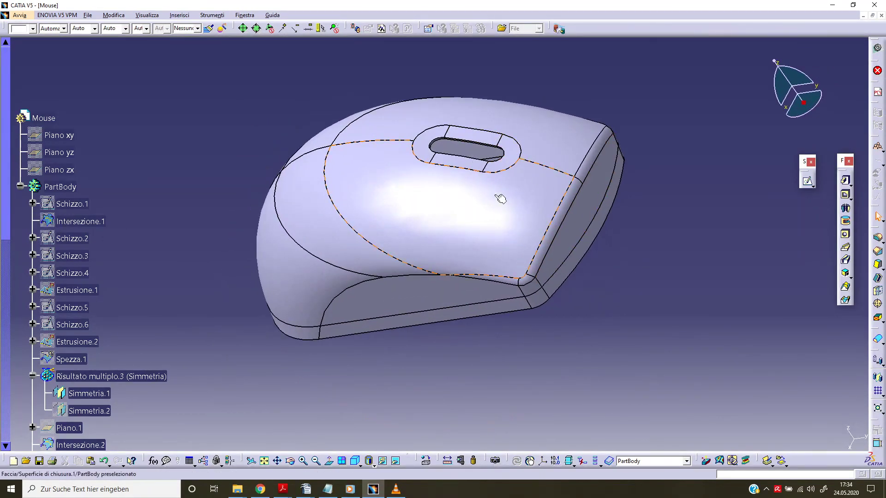
pyautogui.moveTo(470, 181)
pyautogui.mouseDown(button='middle')
pyautogui.moveTo(355, 263)
pyautogui.moveTo(383, 254)
pyautogui.moveTo(607, 263)
pyautogui.moveTo(674, 223)
pyautogui.moveTo(516, 314)
pyautogui.moveTo(446, 340)
pyautogui.moveTo(574, 129)
pyautogui.moveTo(476, 131)
pyautogui.mouseUp(button='middle')
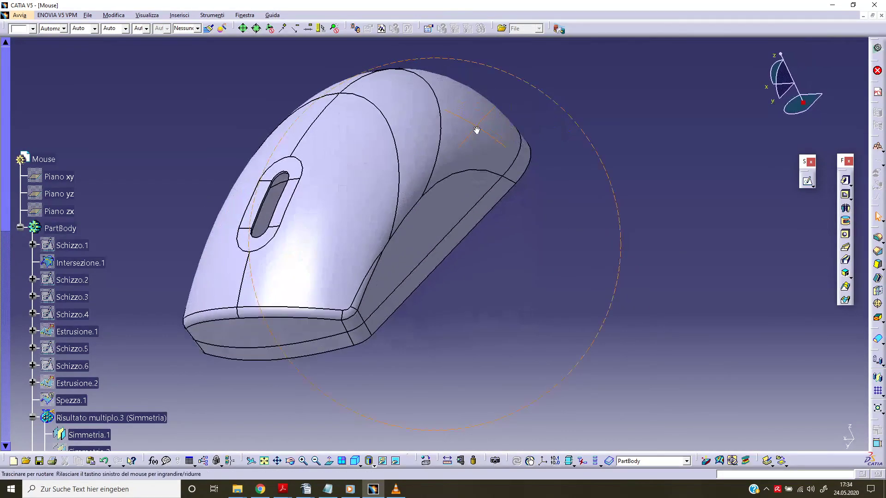
pyautogui.moveTo(287, 166)
pyautogui.mouseDown(button='middle')
pyautogui.moveTo(348, 333)
pyautogui.moveTo(593, 375)
pyautogui.moveTo(593, 385)
pyautogui.moveTo(599, 352)
pyautogui.mouseUp(button='middle')
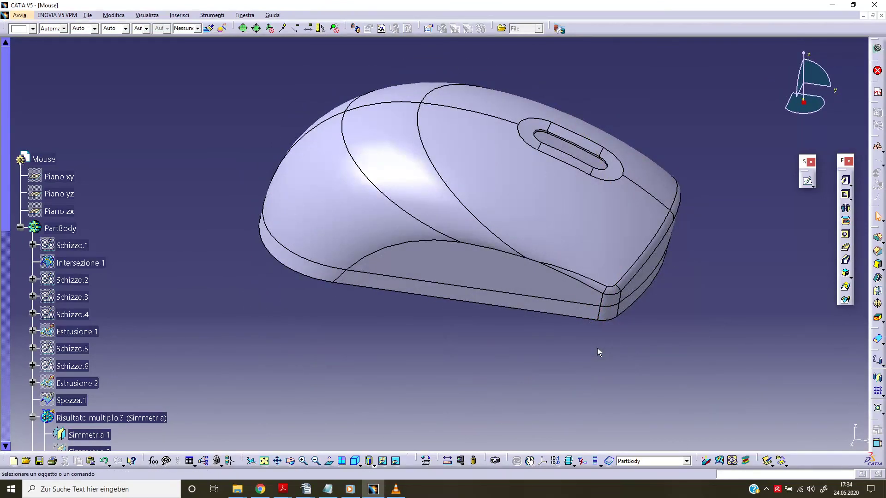